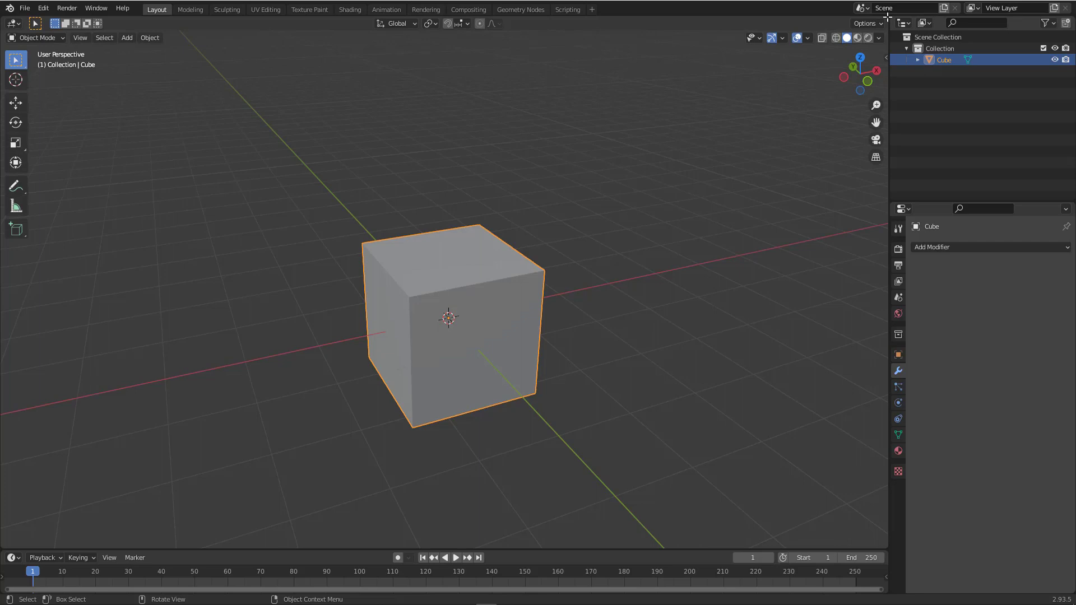
# Split the 3D viewport vertically into two areas and make the new one a UV Editor
pyautogui.moveTo(888, 17); pyautogui.dragTo(418, 54)
pyautogui.click(433, 25)
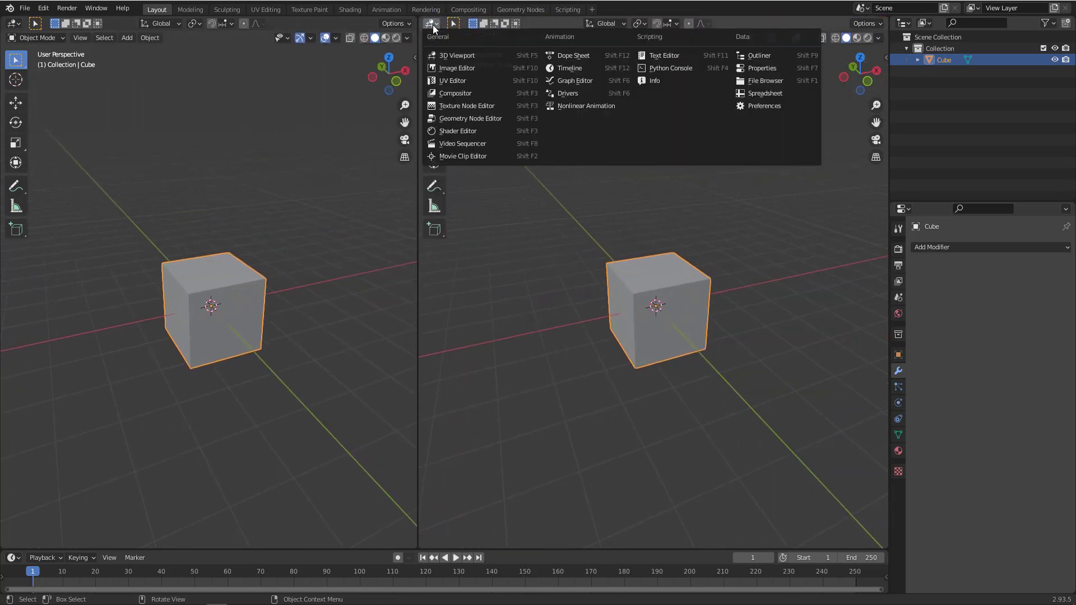
pyautogui.click(453, 80)
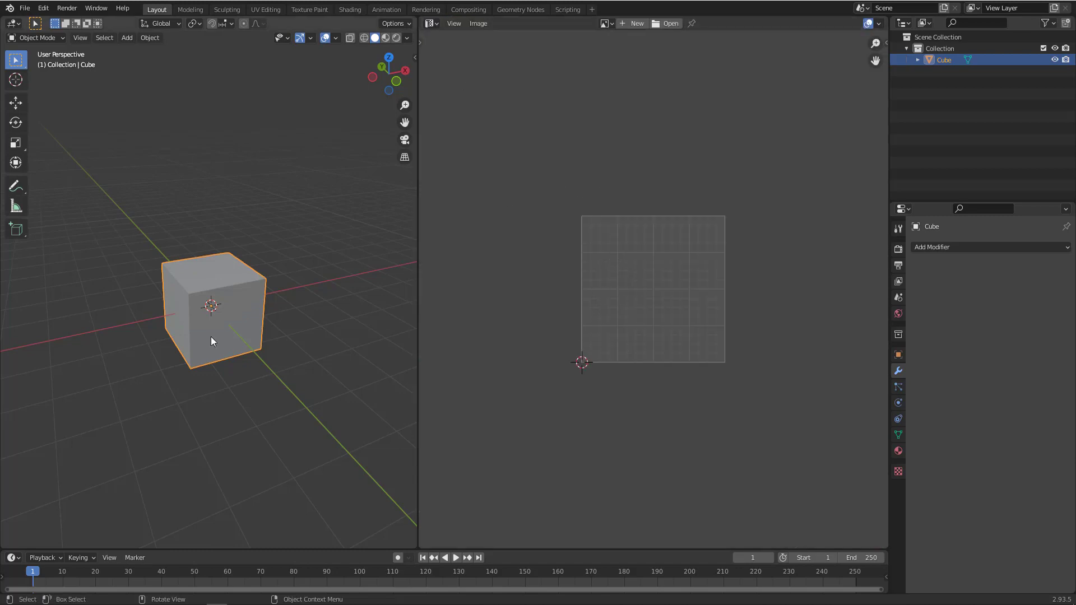
# Move the cube along the global X axis, well away from the origin in the positive direction
pyautogui.moveTo(211, 336); pyautogui.dragTo(223, 279, button='middle')
pyautogui.scroll(-3, 230, 277)
pyautogui.press('g')
pyautogui.press('x')
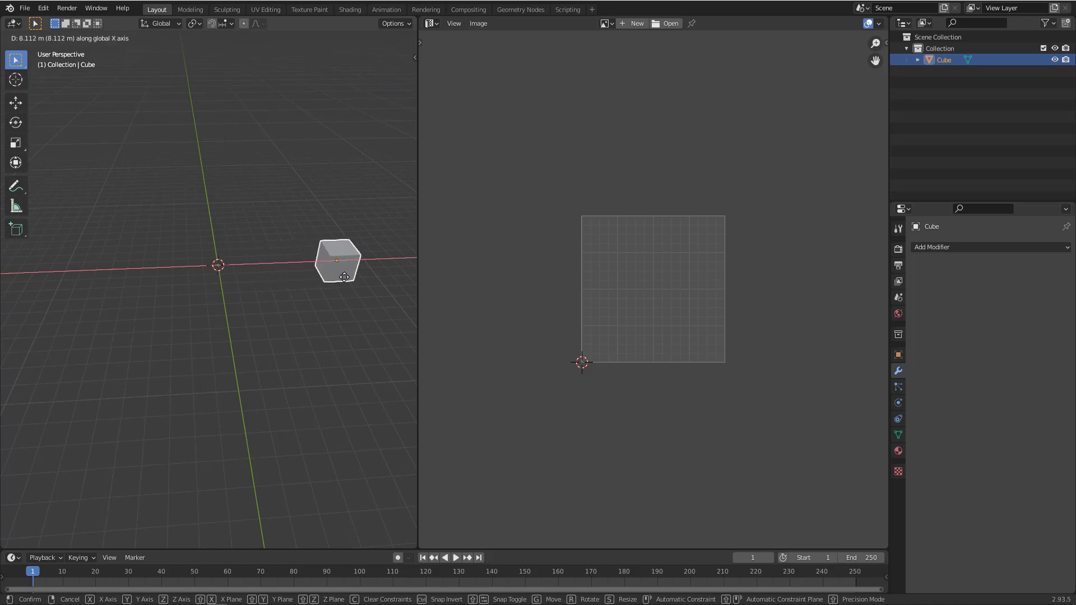
pyautogui.click(357, 279)
# Add a cylinder mesh and move it along the X axis to stand between the origin and the cube
pyautogui.hotkey('shift', 'a')
pyautogui.moveTo(244, 268)
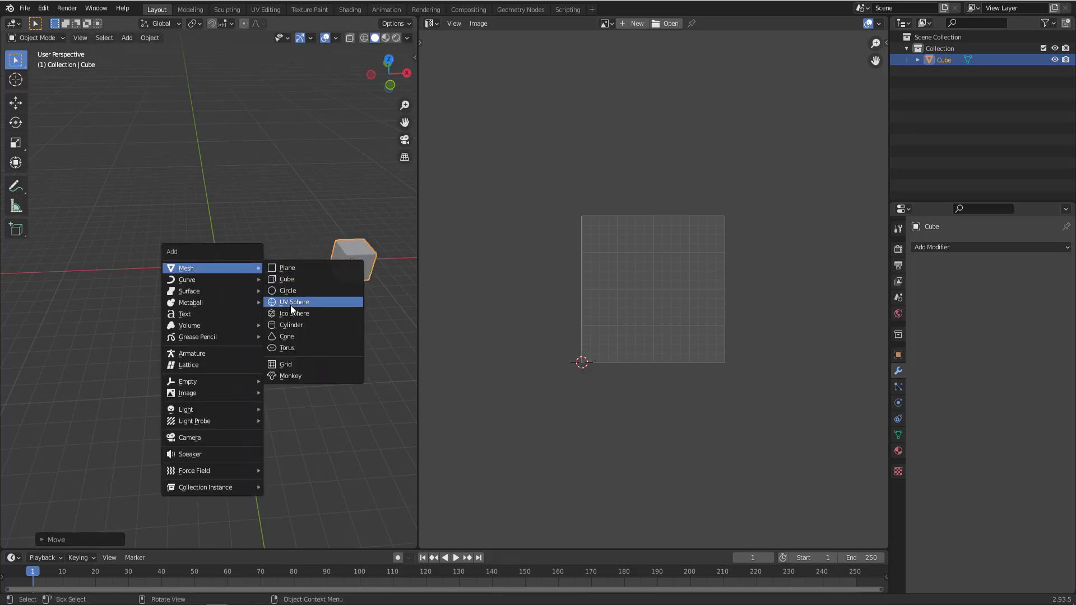
pyautogui.click(296, 330)
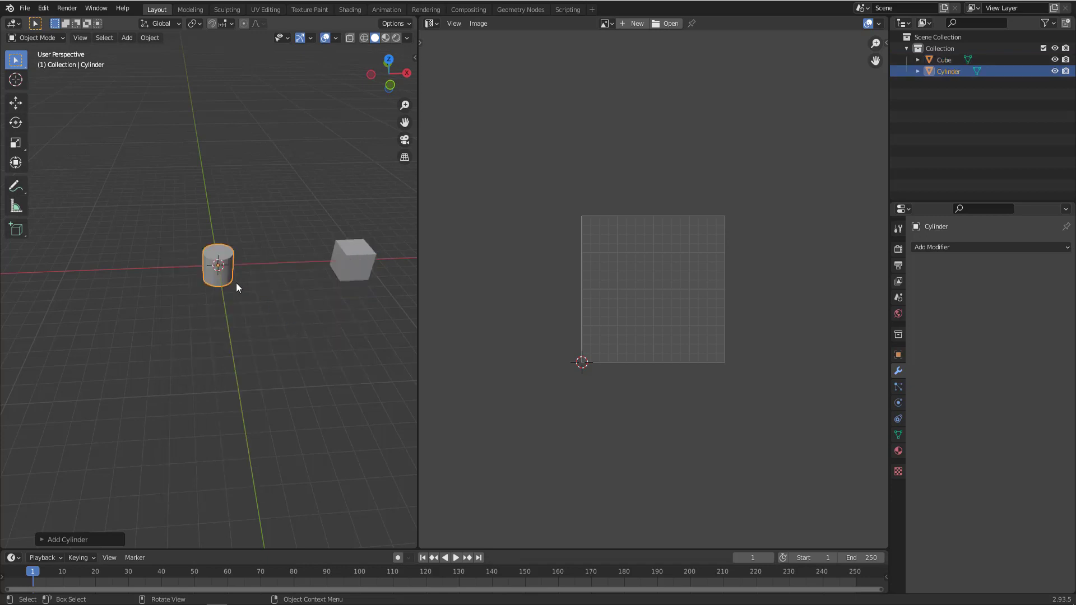
pyautogui.press('g')
pyautogui.press('x')
pyautogui.click(308, 282)
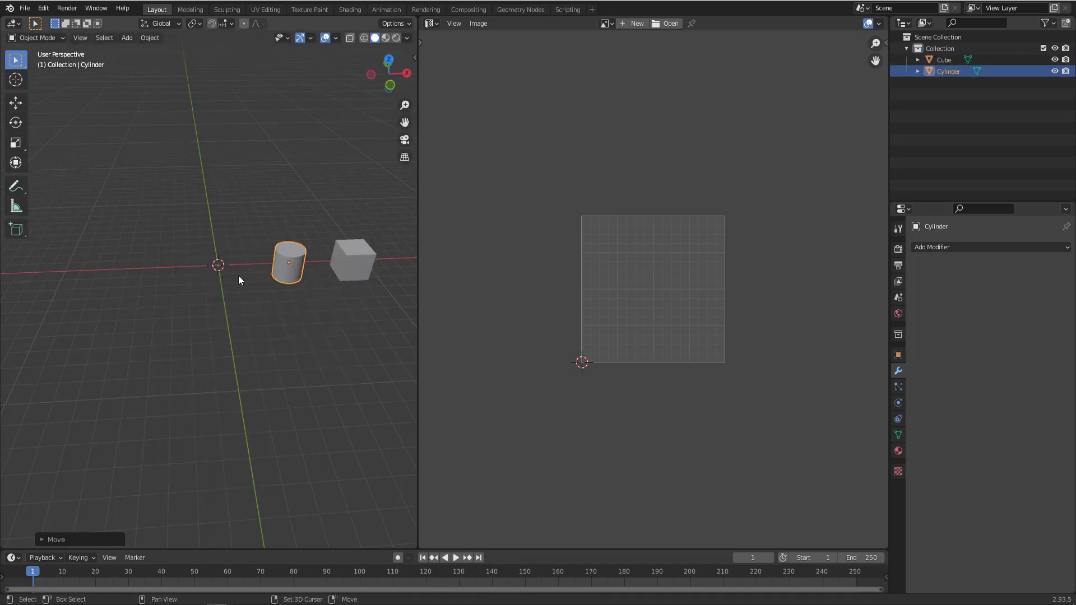
# Add a cone mesh at the world origin
pyautogui.hotkey('shift', 'a')
pyautogui.moveTo(223, 274)
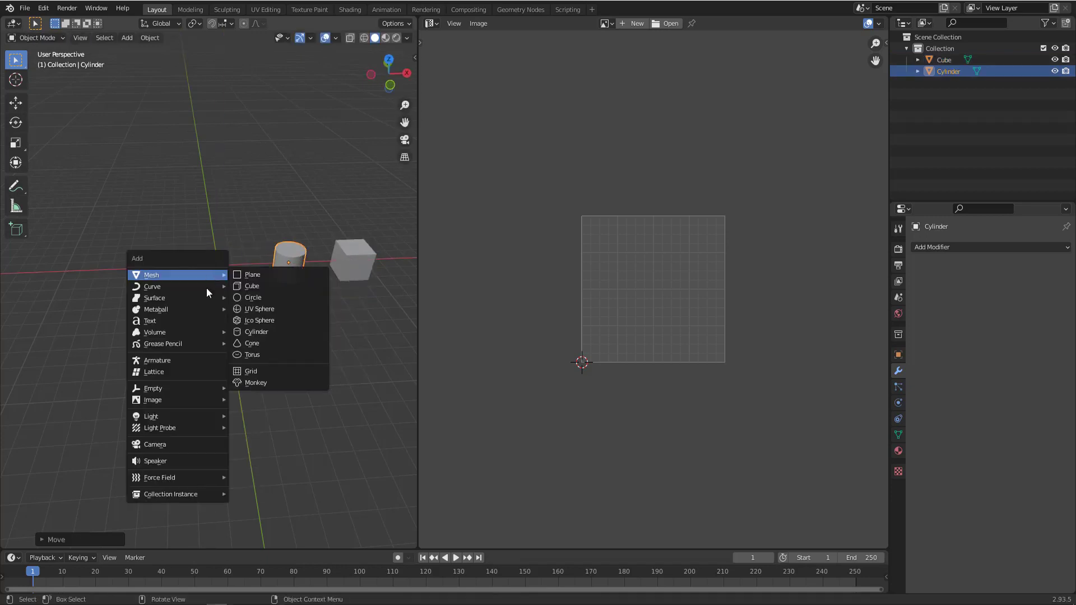
pyautogui.click(255, 344)
pyautogui.scroll(2, 221, 270)
# Add a monkey mesh and move it to the negative X side of the cone
pyautogui.hotkey('shift', 'a')
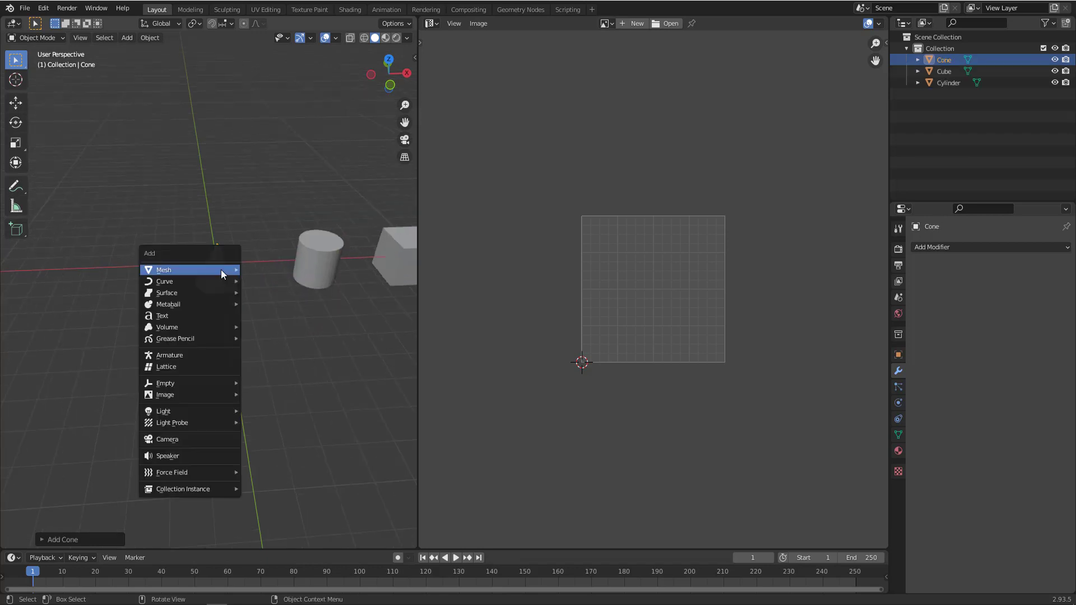
pyautogui.moveTo(221, 270)
pyautogui.click(267, 378)
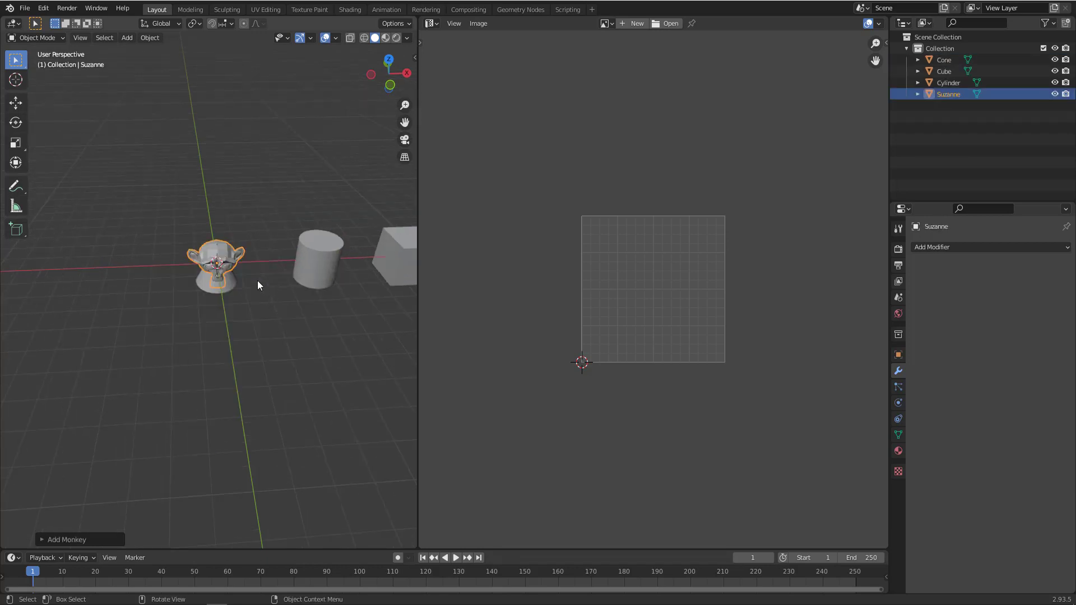
pyautogui.press('g')
pyautogui.click(149, 288)
pyautogui.moveTo(150, 289); pyautogui.dragTo(256, 298, button='middle')
pyautogui.scroll(5, 250, 285)
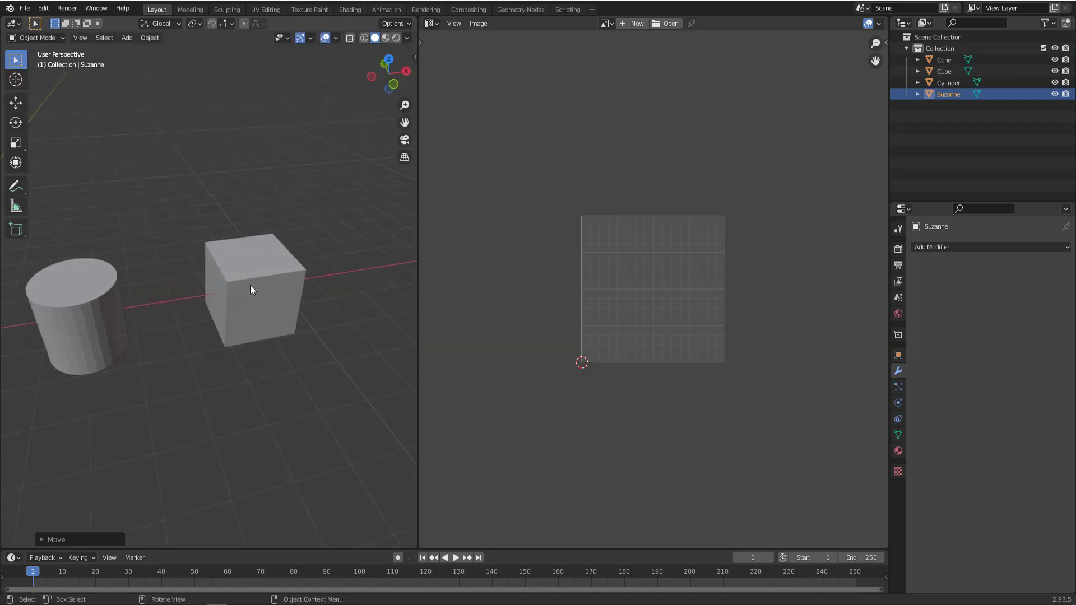
pyautogui.scroll(-3, 250, 285)
pyautogui.moveTo(179, 303); pyautogui.dragTo(237, 282, button='middle')
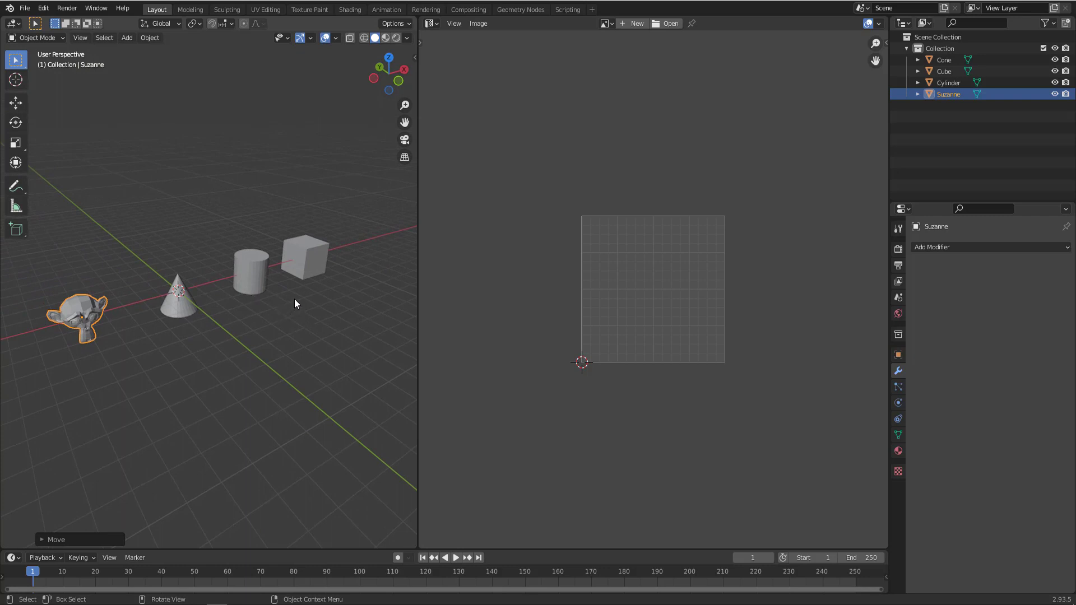
# Examine the UV Maps list in the mesh data properties of the monkey, cone, cylinder and cube
pyautogui.click(903, 437)
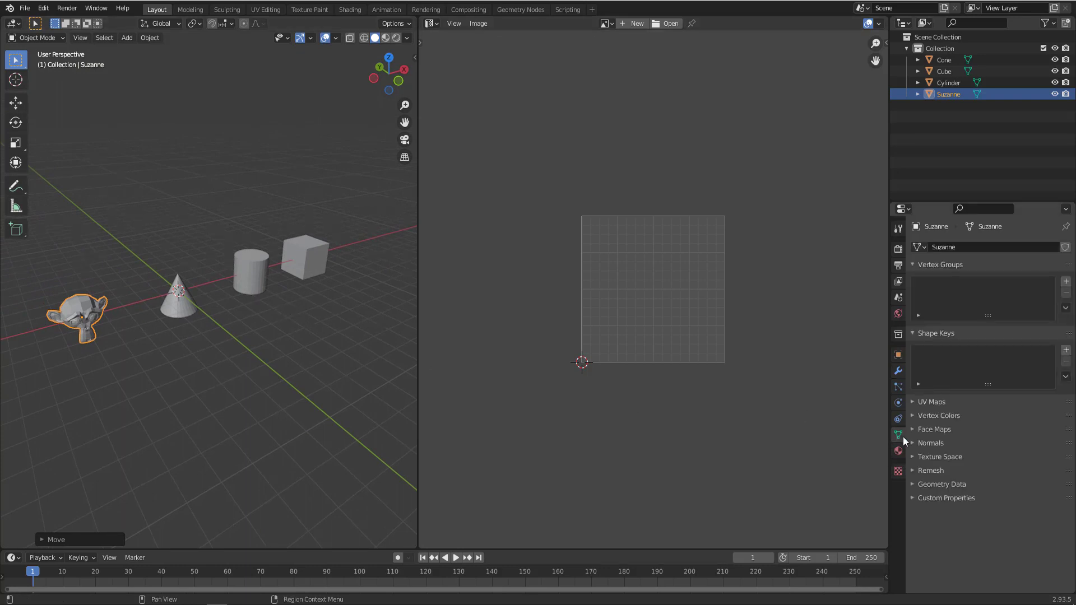
pyautogui.click(912, 403)
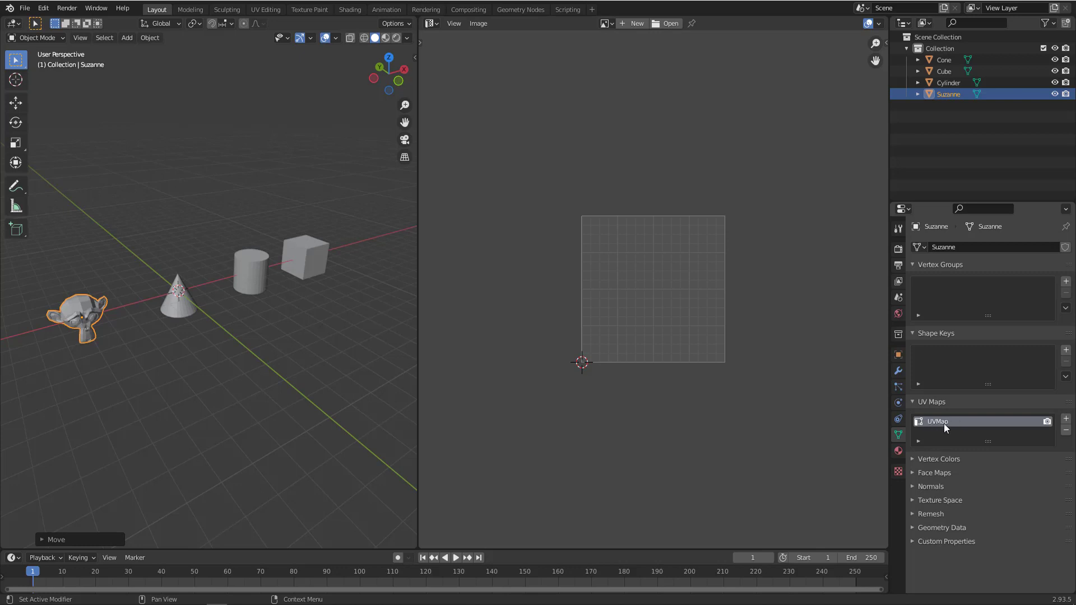
pyautogui.click(179, 300)
pyautogui.click(255, 281)
pyautogui.click(315, 269)
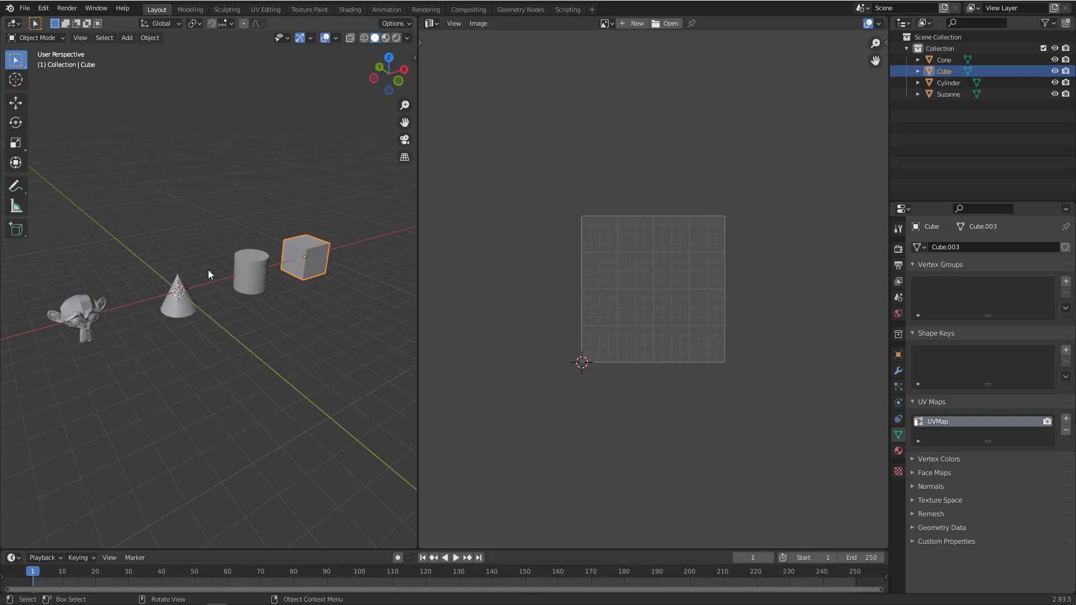
pyautogui.moveTo(207, 270); pyautogui.dragTo(274, 279, button='middle')
pyautogui.scroll(2, 283, 287)
pyautogui.scroll(1, 281, 279)
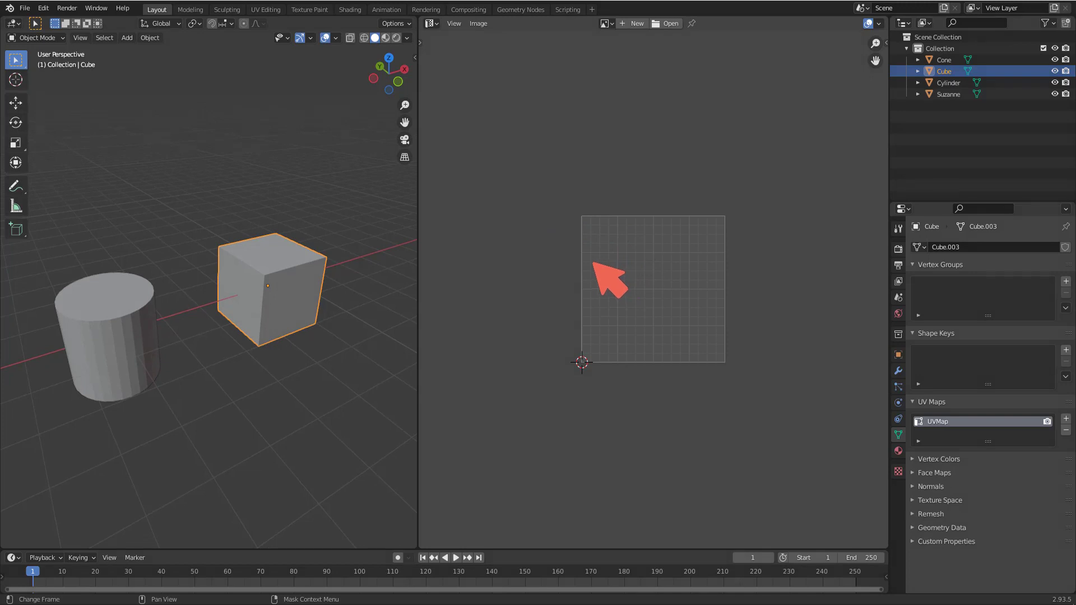
pyautogui.moveTo(522, 189)
pyautogui.mouseDown()
pyautogui.moveTo(613, 288)
pyautogui.moveTo(590, 291)
pyautogui.mouseUp()
pyautogui.scroll(-6, 308, 304)
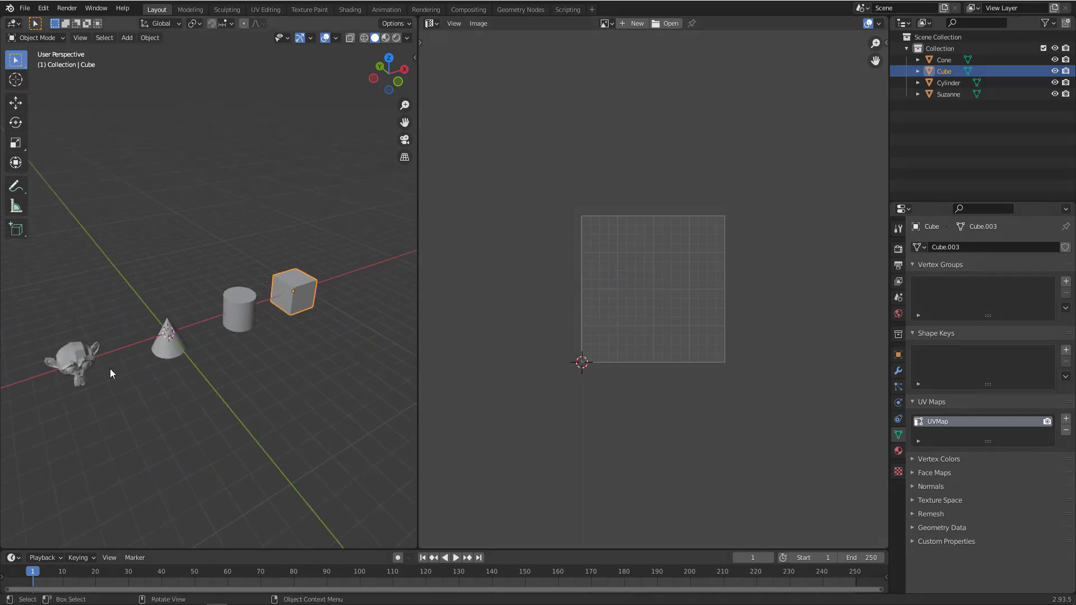
pyautogui.scroll(1, 263, 297)
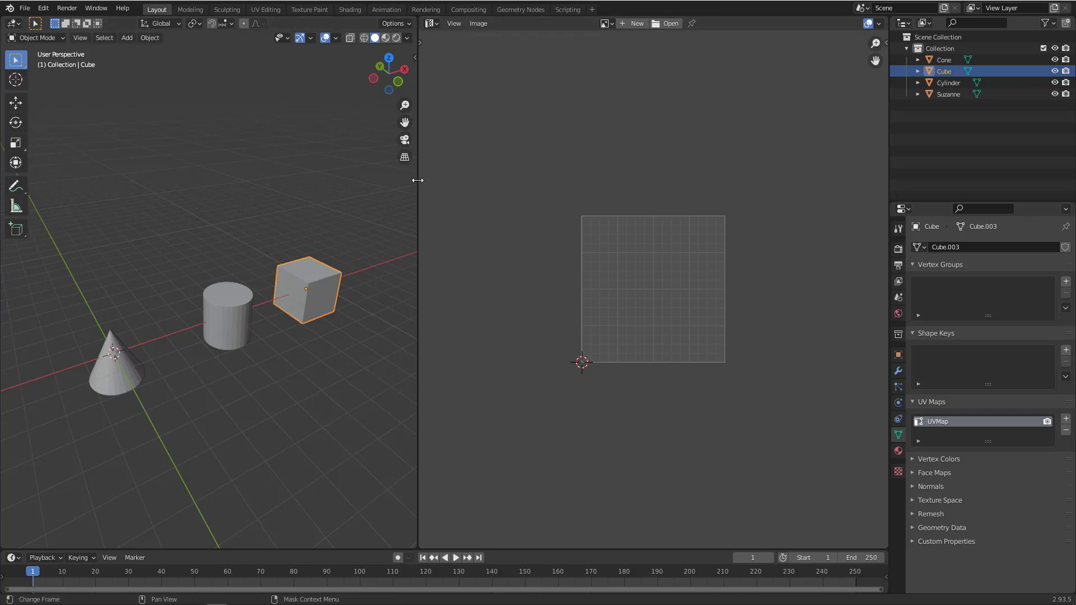
# Widen the 3D viewport and enter Edit Mode on the cube to display its UV layout
pyautogui.moveTo(417, 180); pyautogui.dragTo(481, 193)
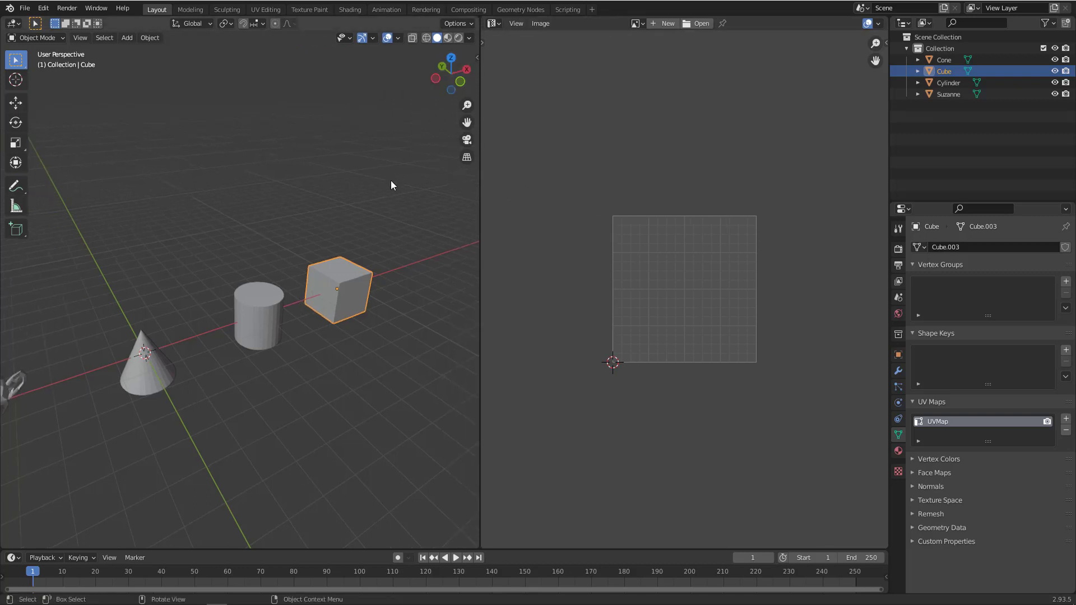
pyautogui.moveTo(391, 180); pyautogui.dragTo(371, 198, button='middle')
pyautogui.scroll(2, 344, 280)
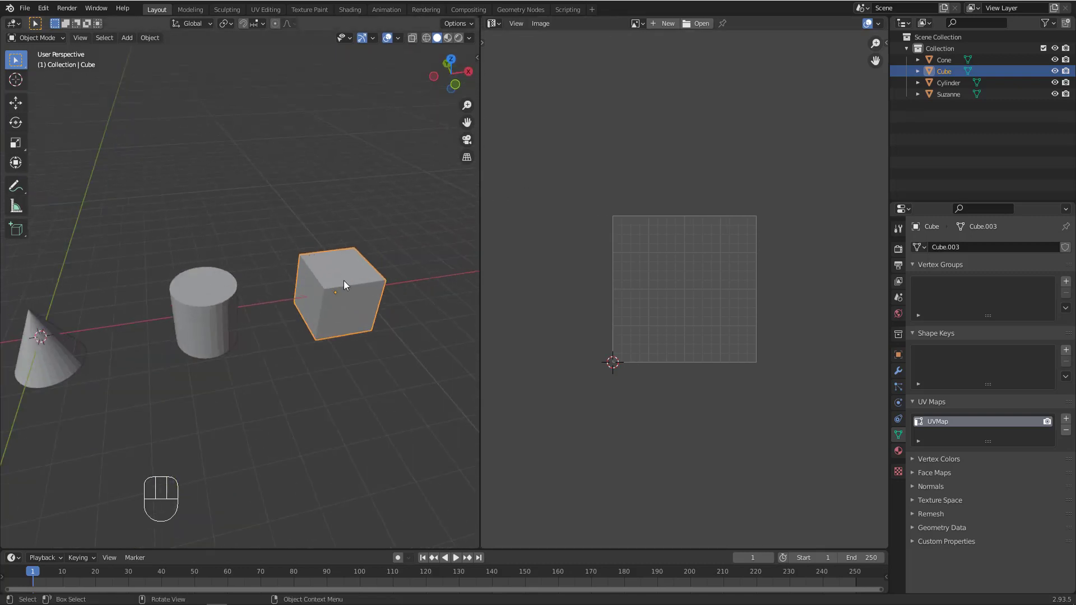
pyautogui.moveTo(341, 278); pyautogui.dragTo(351, 278, button='middle')
pyautogui.scroll(1, 362, 315)
pyautogui.keyDown('shift'); pyautogui.moveTo(362, 315); pyautogui.dragTo(332, 281, button='middle'); pyautogui.keyUp('shift')
pyautogui.press('Tab')
pyautogui.scroll(2, 698, 304)
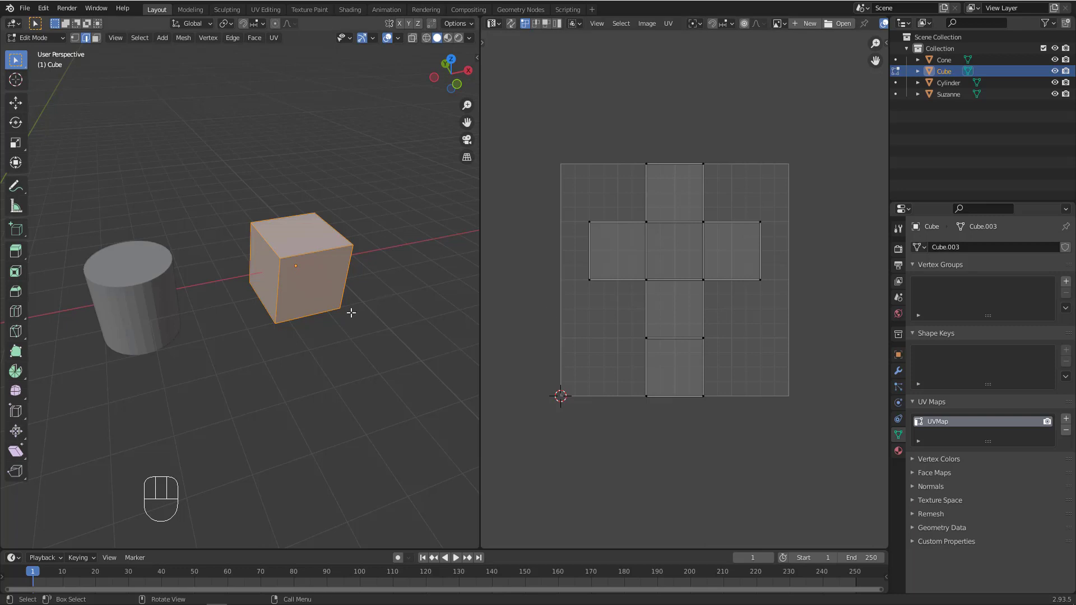
pyautogui.moveTo(337, 287)
pyautogui.mouseDown(button='middle')
pyautogui.moveTo(345, 275)
pyautogui.moveTo(341, 294)
pyautogui.mouseUp(button='middle')
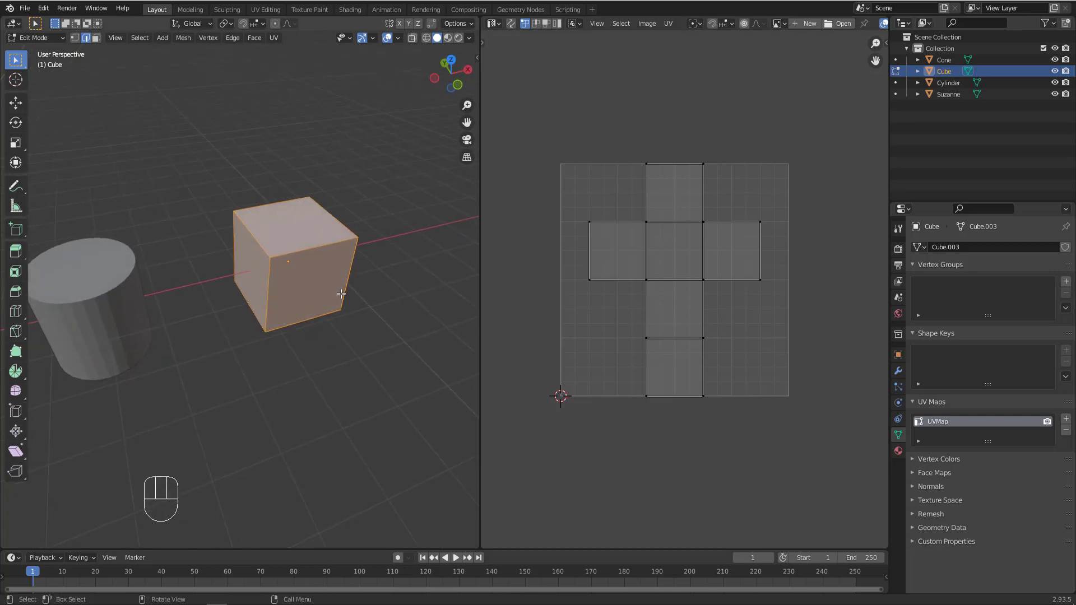
# Deselect all of the cube's geometry in the 3D viewport
pyautogui.moveTo(530, 114); pyautogui.dragTo(793, 402)
pyautogui.click(578, 148)
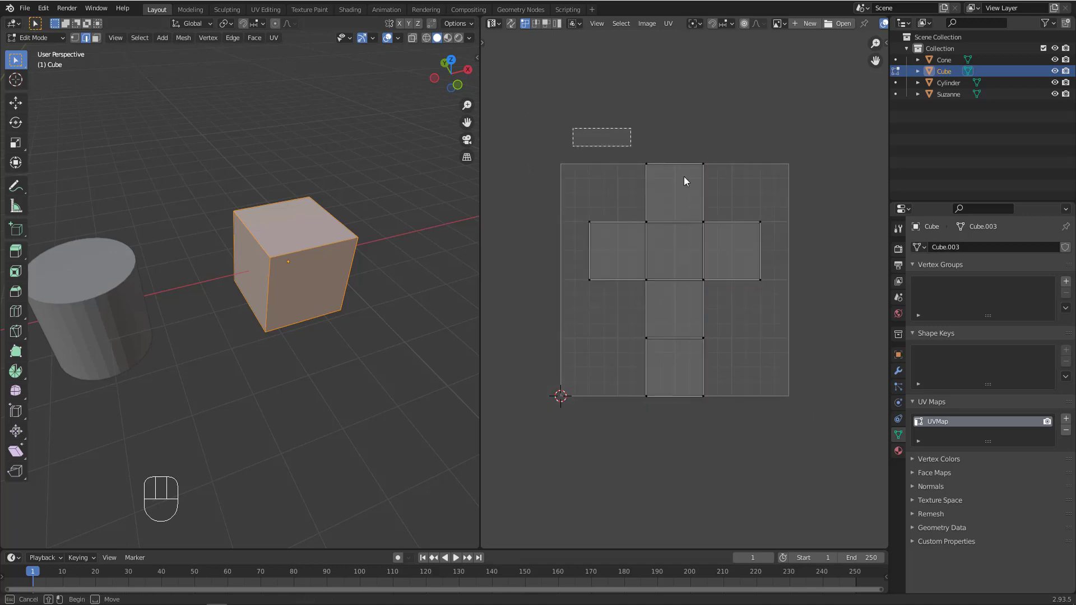
pyautogui.click(329, 345)
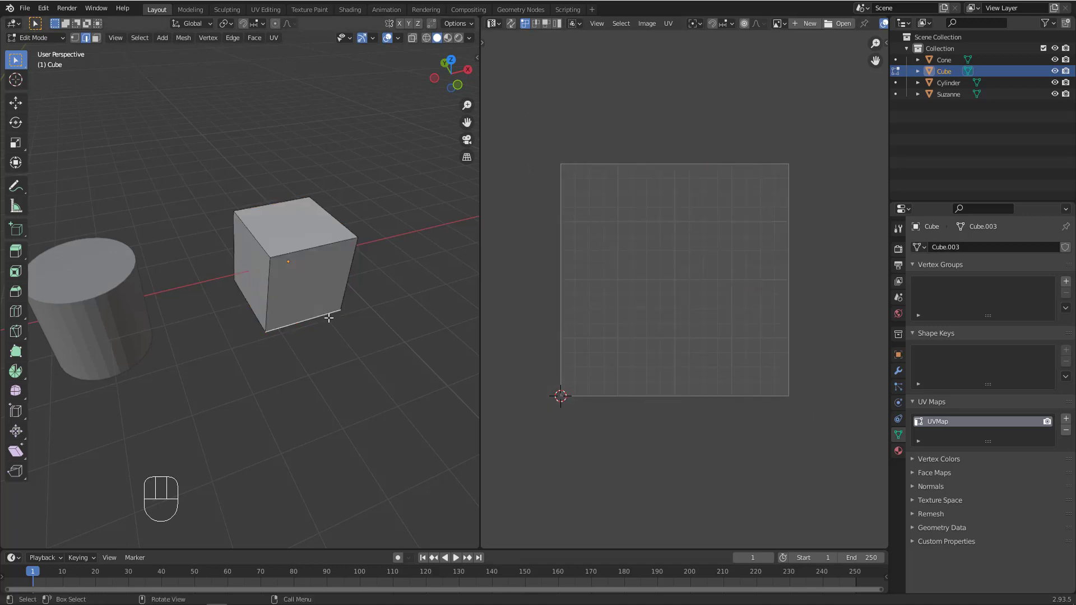
pyautogui.moveTo(305, 308); pyautogui.dragTo(319, 299, button='middle')
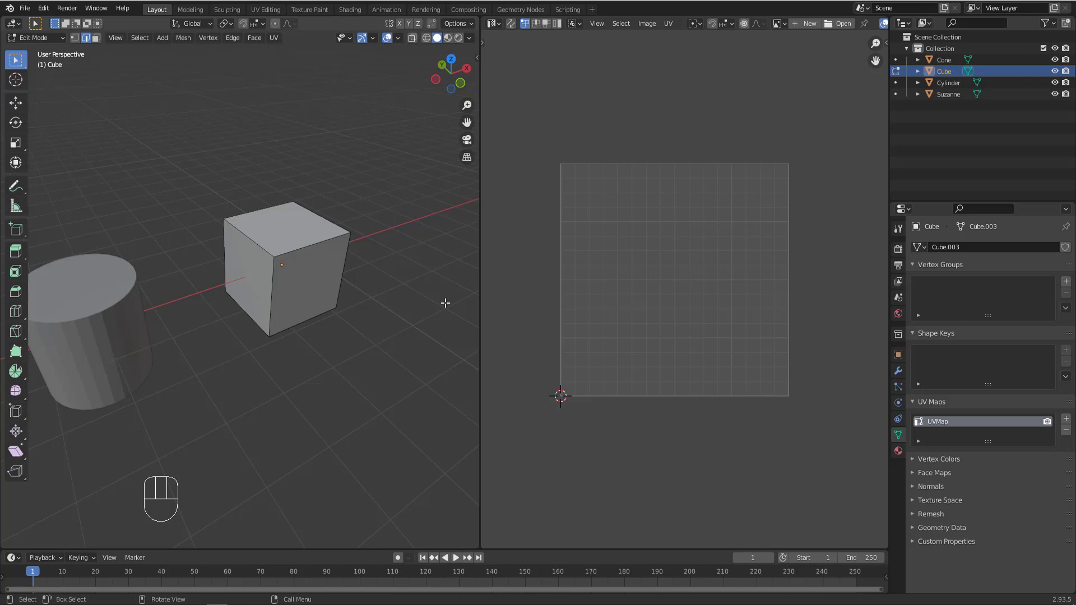
# Switch to vertex selection mode and select all of the cube's vertices and its entire UV layout
pyautogui.press('1')
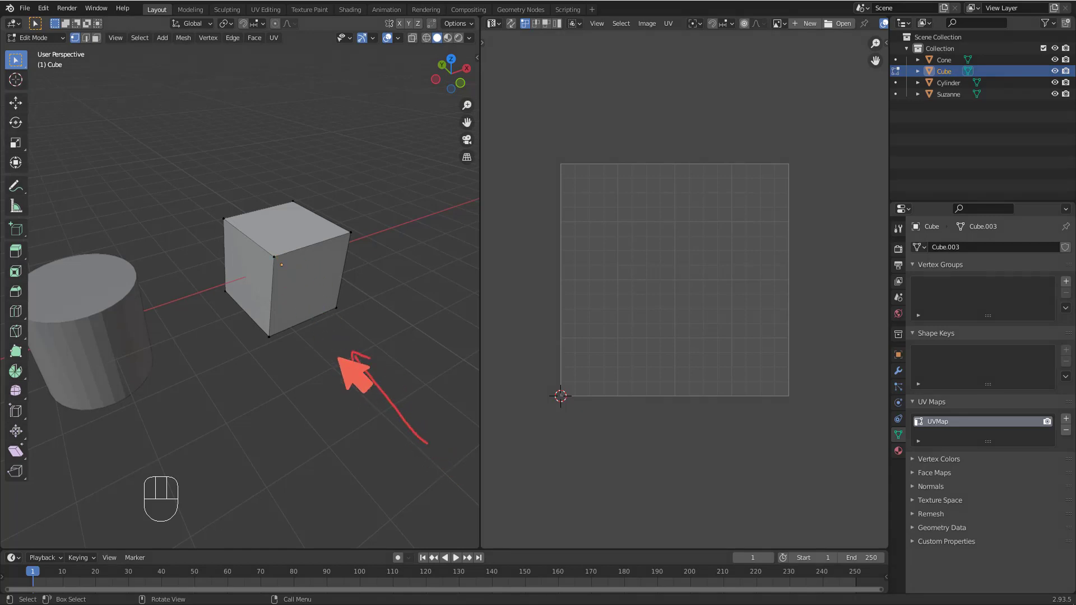
pyautogui.press('a')
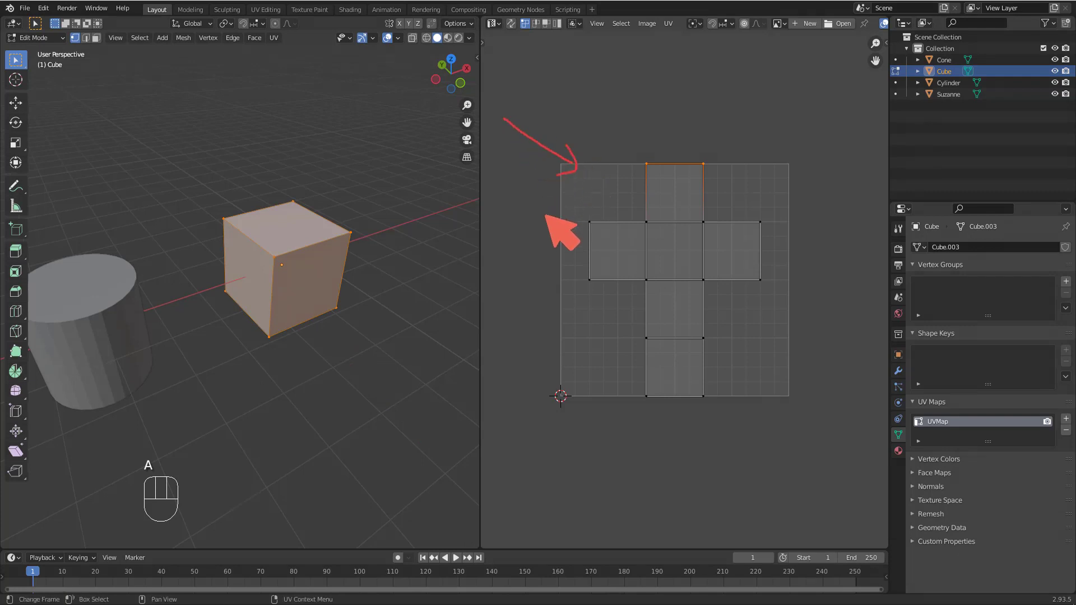
pyautogui.moveTo(566, 205); pyautogui.dragTo(600, 246)
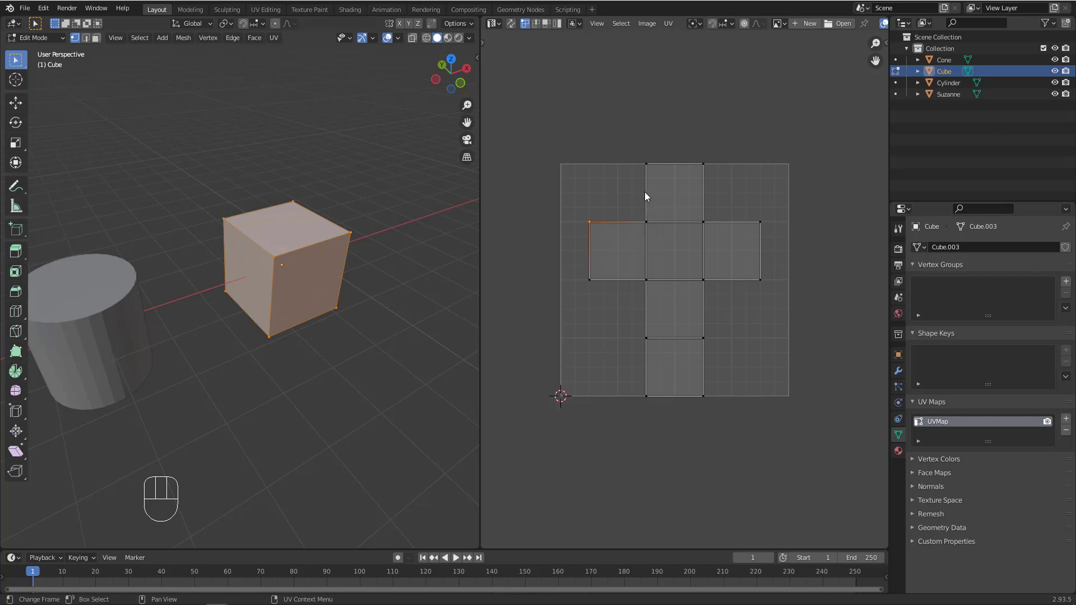
pyautogui.press('a')
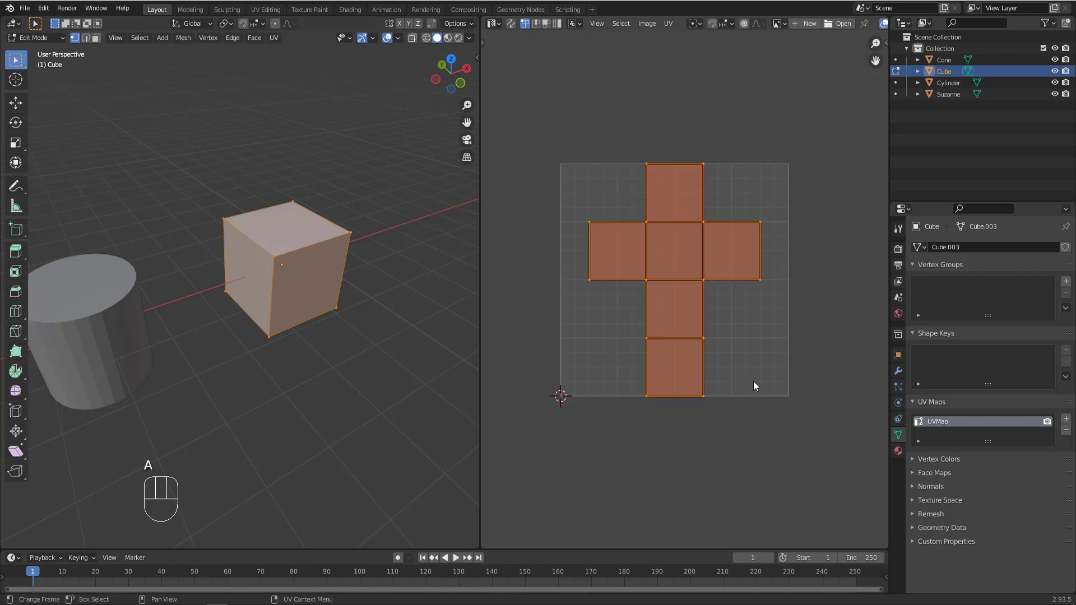
# Enlarge the cube's whole UV layout and move it outside the UV grid, to its left
pyautogui.press('s')
pyautogui.click(800, 392)
pyautogui.scroll(-4, 725, 321)
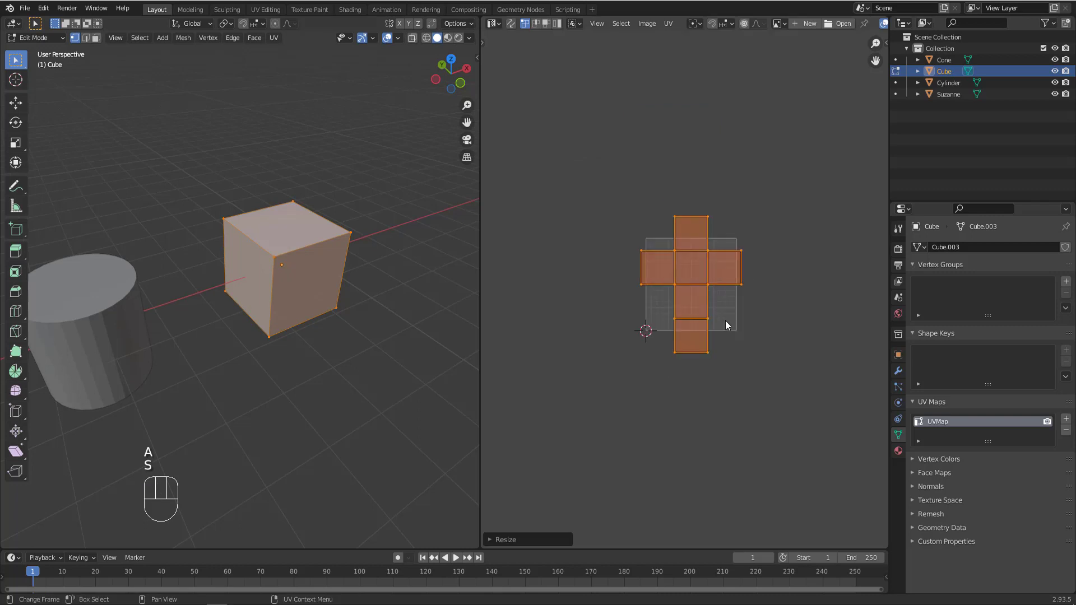
pyautogui.press('g')
pyautogui.click(612, 324)
pyautogui.scroll(2, 685, 329)
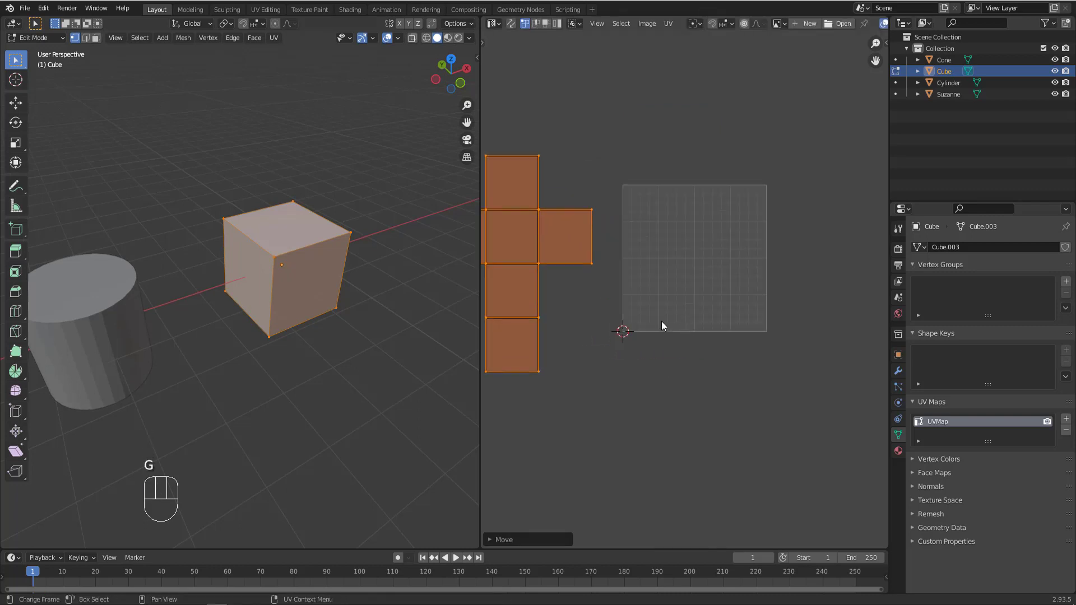
pyautogui.moveTo(614, 298); pyautogui.dragTo(656, 297, button='middle')
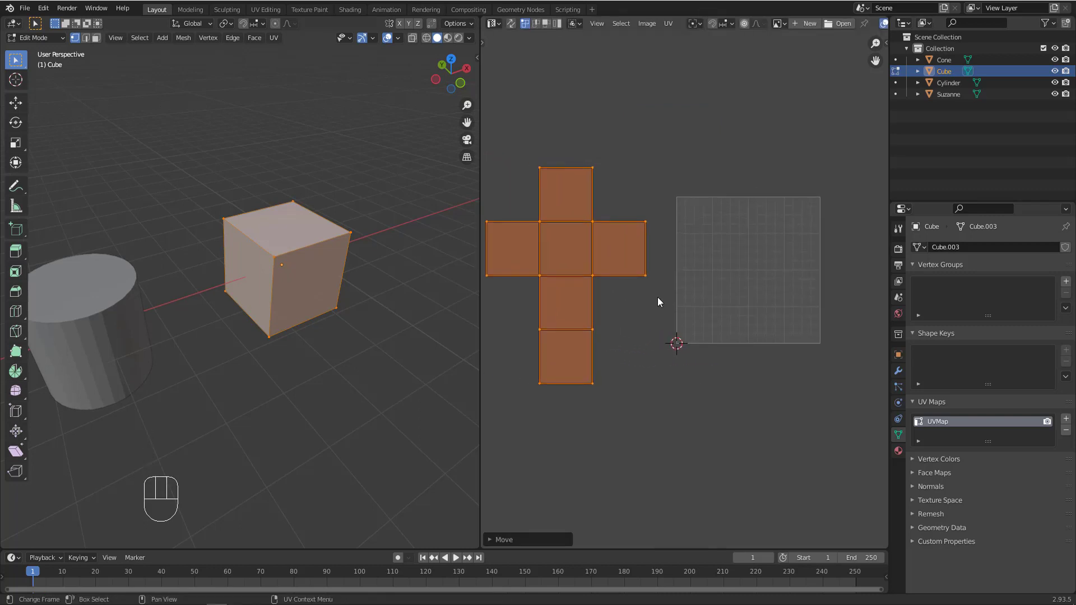
# Undo the move and the enlargement of the cube's UV layout
pyautogui.hotkey('ctrl', 'z')
pyautogui.hotkey('ctrl', 'z')
pyautogui.scroll(2, 762, 264)
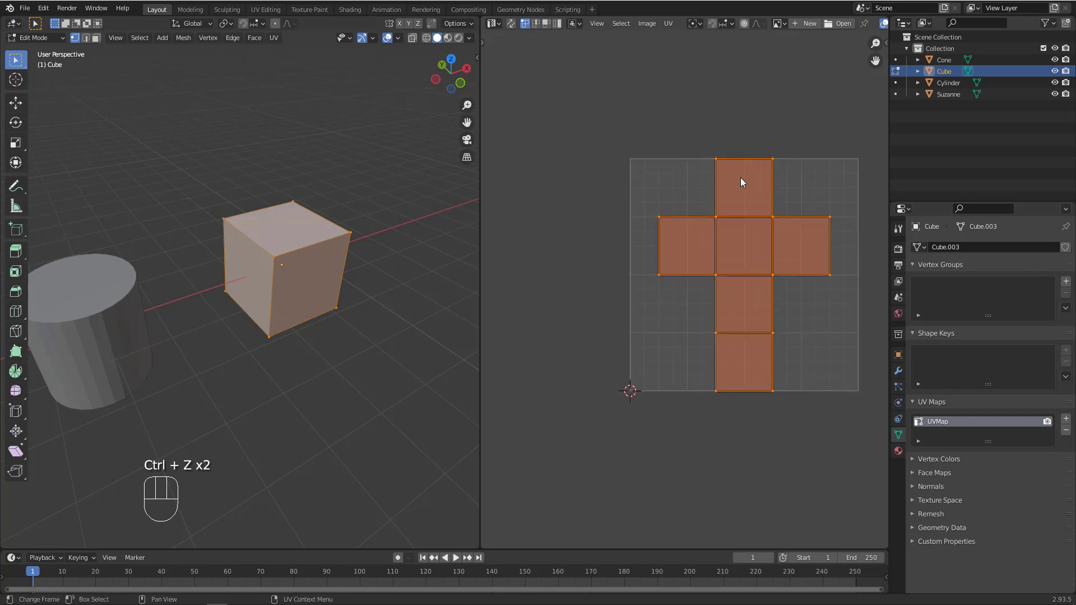
# Scale the cube's whole UV layout down to about 0.987 to leave a small margin inside the UV grid
pyautogui.scroll(7, 761, 271)
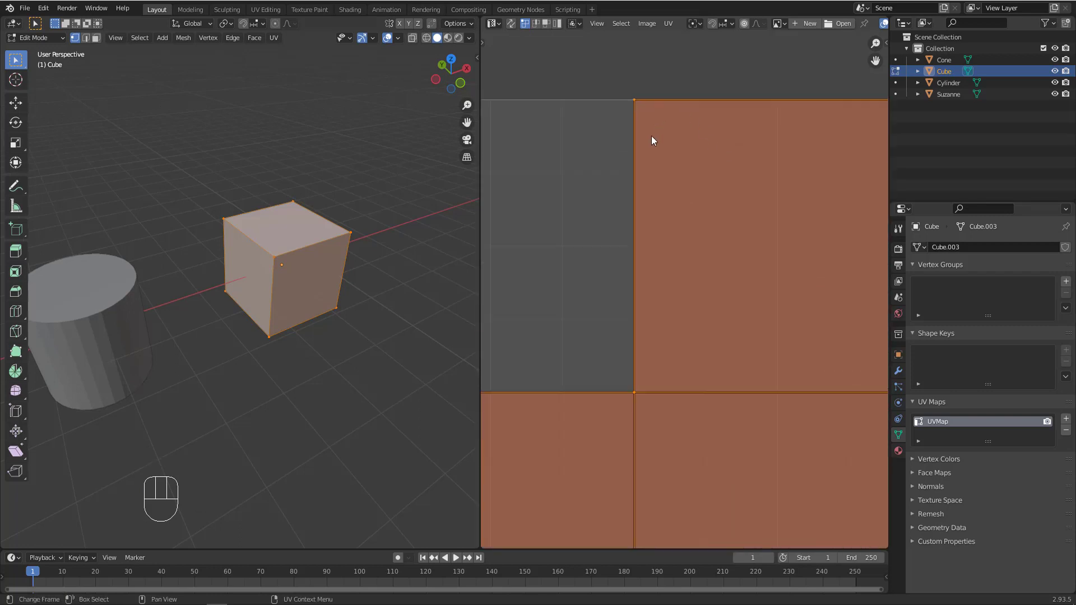
pyautogui.press('Home')
pyautogui.scroll(1, 758, 352)
pyautogui.press('s')
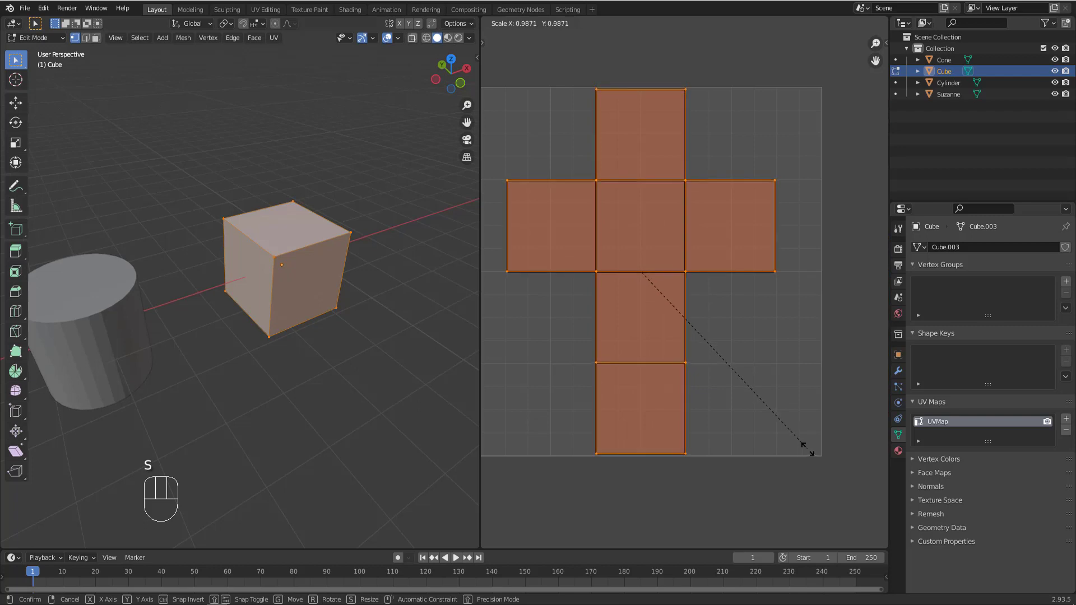
pyautogui.click(808, 449)
pyautogui.scroll(2, 617, 95)
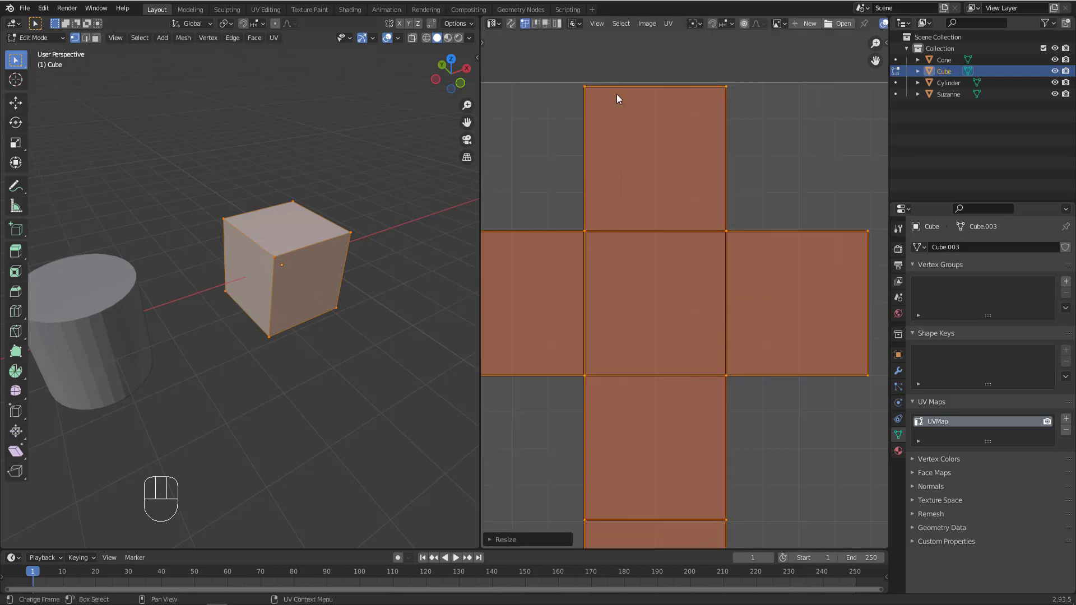
# Try to move the cube's whole UV layout to the left along the X axis only
pyautogui.scroll(-5, 627, 220)
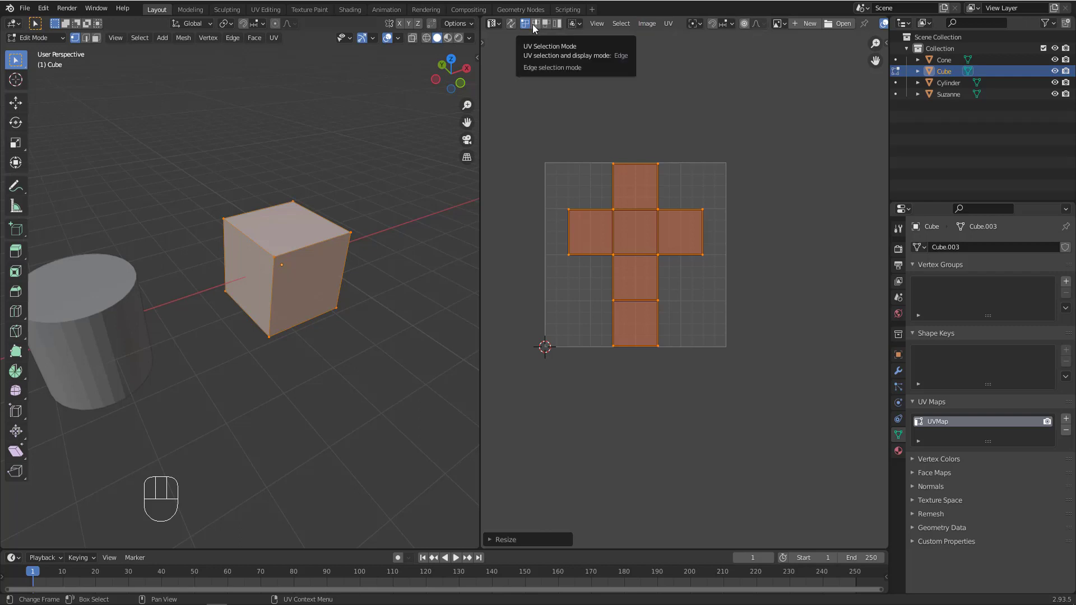
pyautogui.moveTo(577, 189); pyautogui.dragTo(616, 194, button='middle')
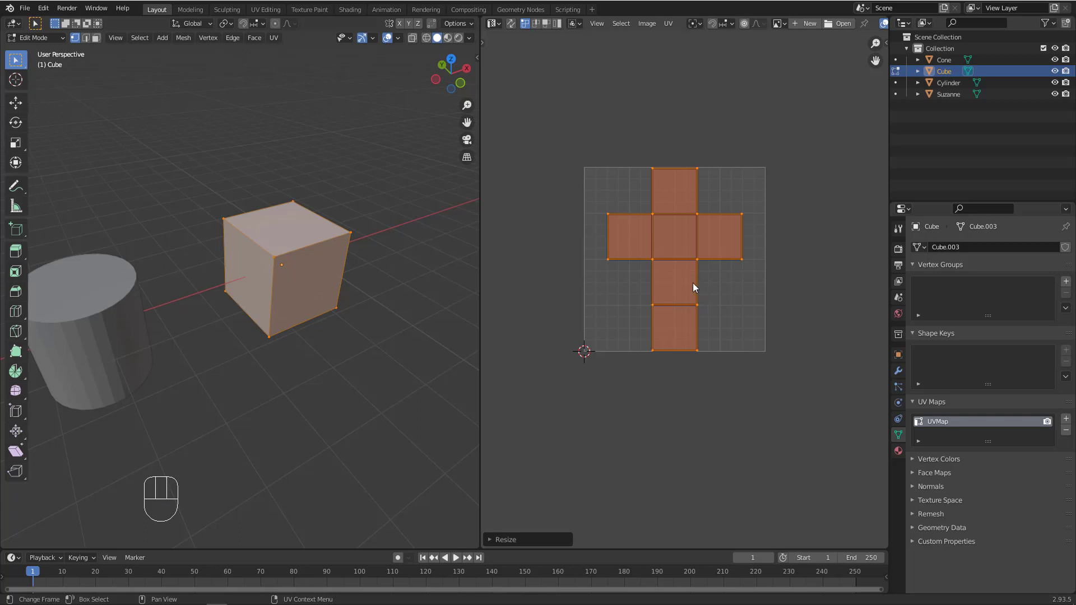
pyautogui.moveTo(387, 277); pyautogui.dragTo(344, 264, button='middle')
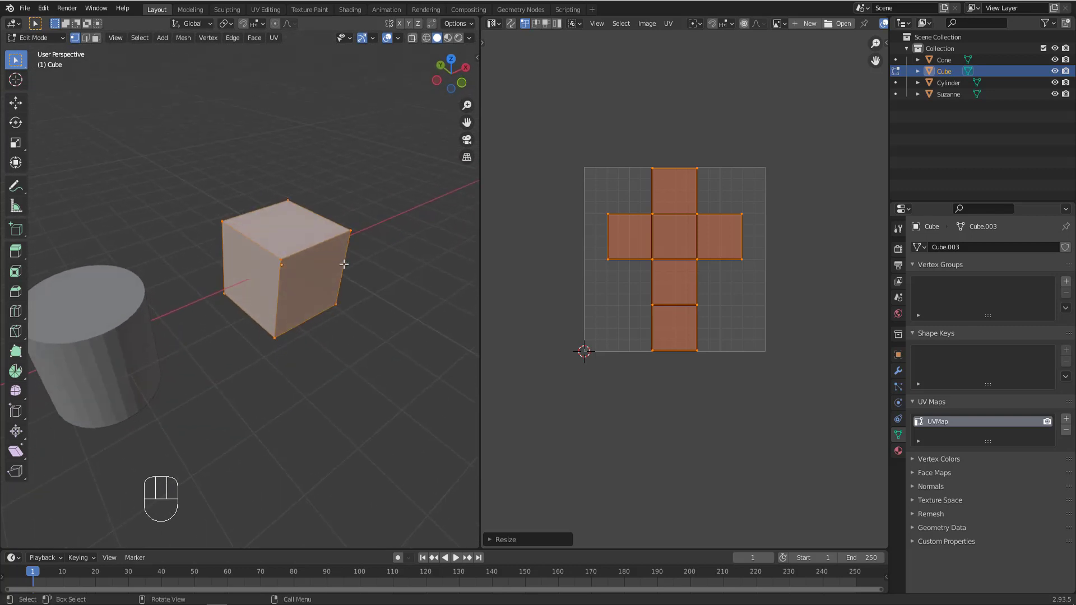
pyautogui.moveTo(666, 238)
pyautogui.mouseDown(button='middle')
pyautogui.moveTo(637, 273)
pyautogui.moveTo(680, 245)
pyautogui.moveTo(657, 242)
pyautogui.mouseUp(button='middle')
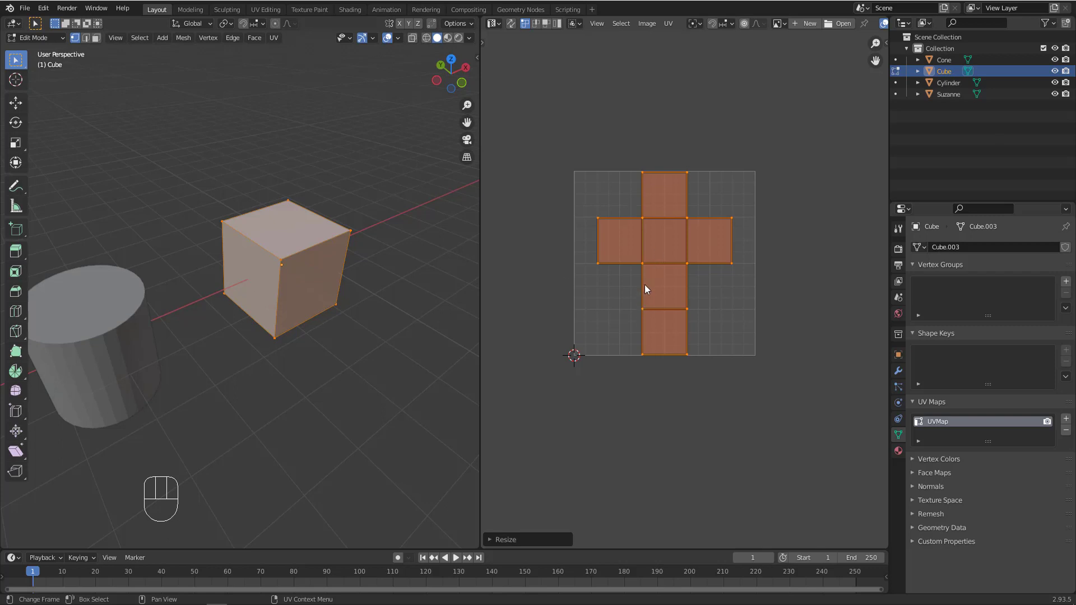
pyautogui.press('g')
pyautogui.press('x')
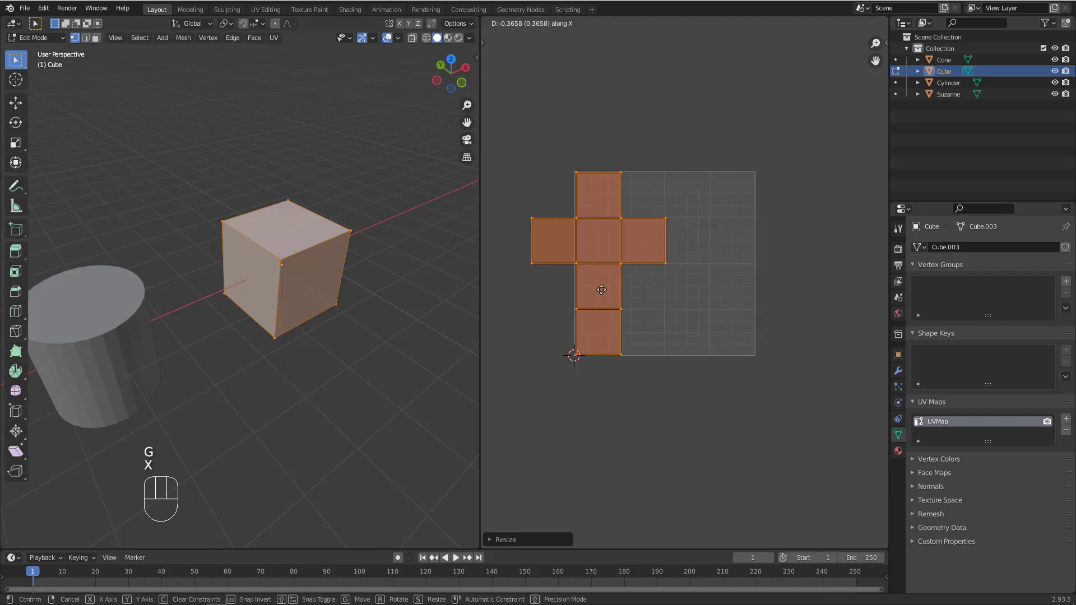
pyautogui.rightClick(637, 296)
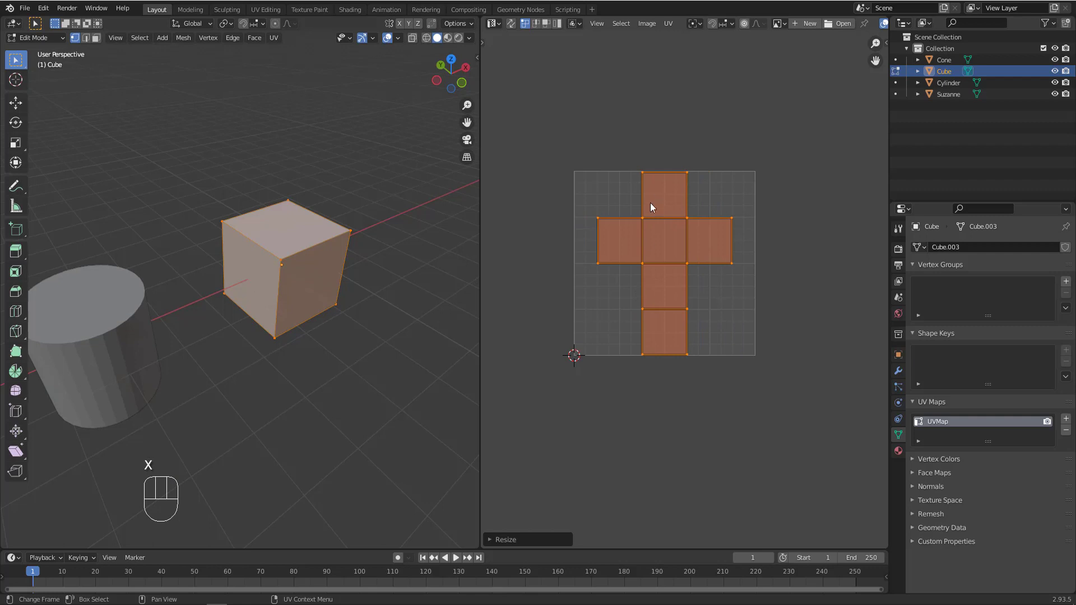
# Try to move the cube's whole UV layout downward along the Y axis only
pyautogui.press('g')
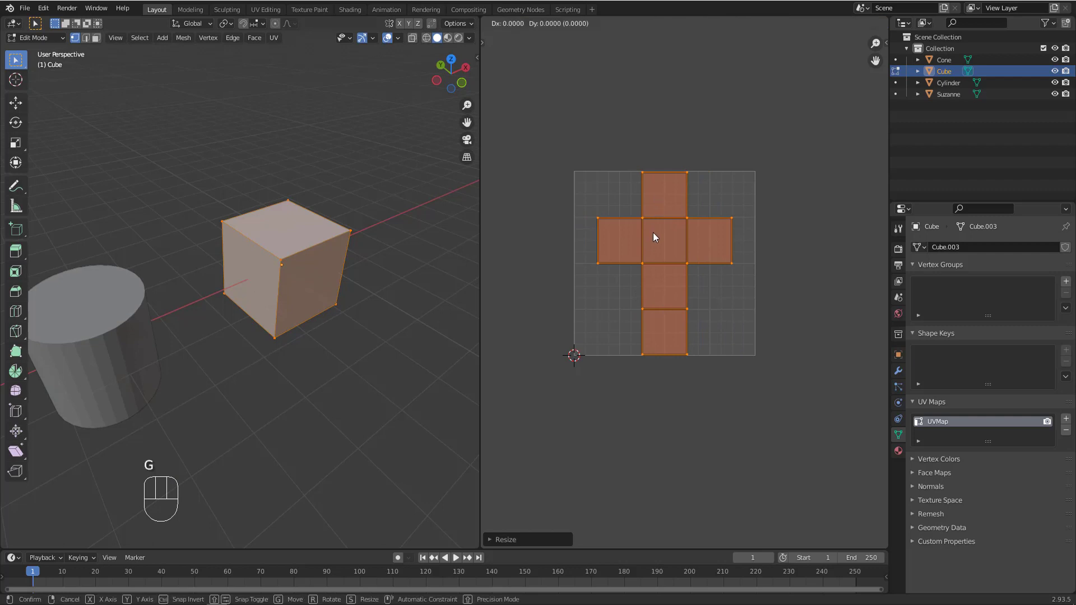
pyautogui.press('y')
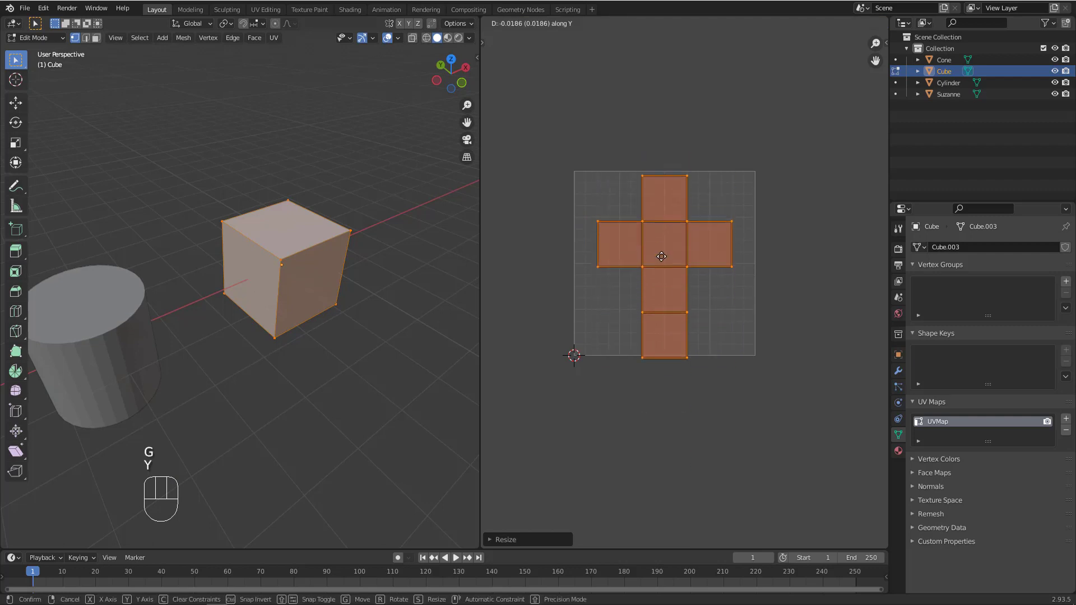
pyautogui.click(664, 274)
pyautogui.scroll(1, 661, 265)
pyautogui.scroll(-3, 639, 307)
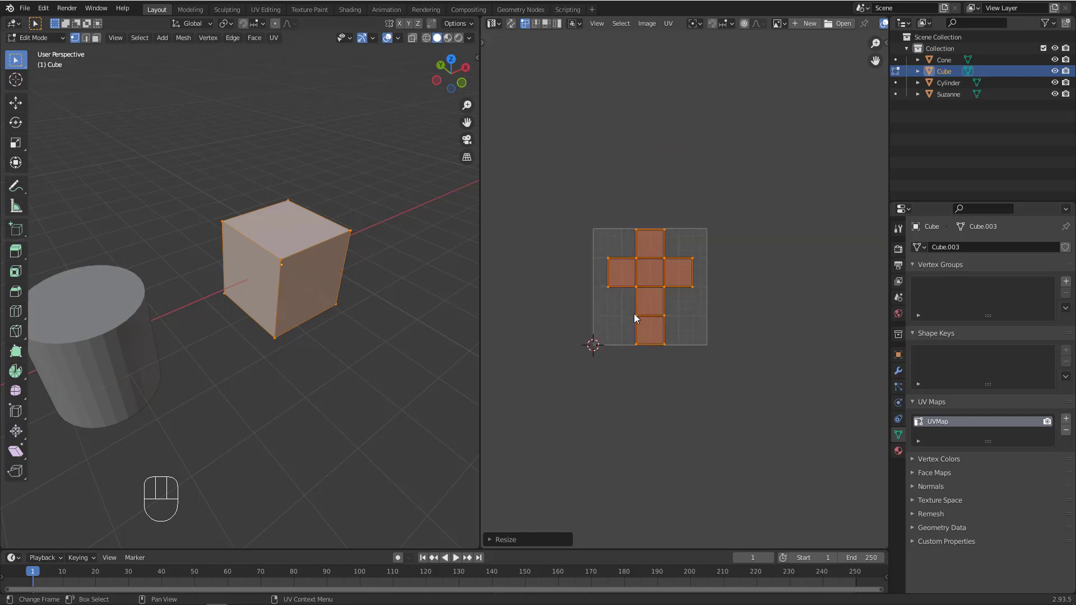
pyautogui.hotkey('ctrl', 'alt', 'g')
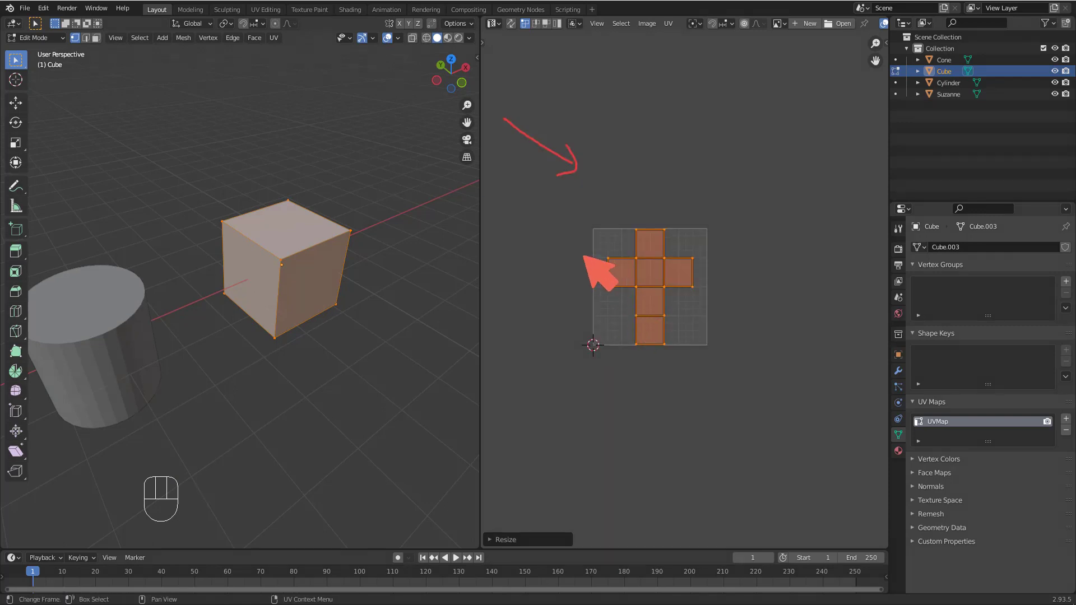
pyautogui.moveTo(753, 257)
pyautogui.mouseDown()
pyautogui.moveTo(751, 164)
pyautogui.moveTo(734, 178)
pyautogui.moveTo(763, 172)
pyautogui.mouseUp()
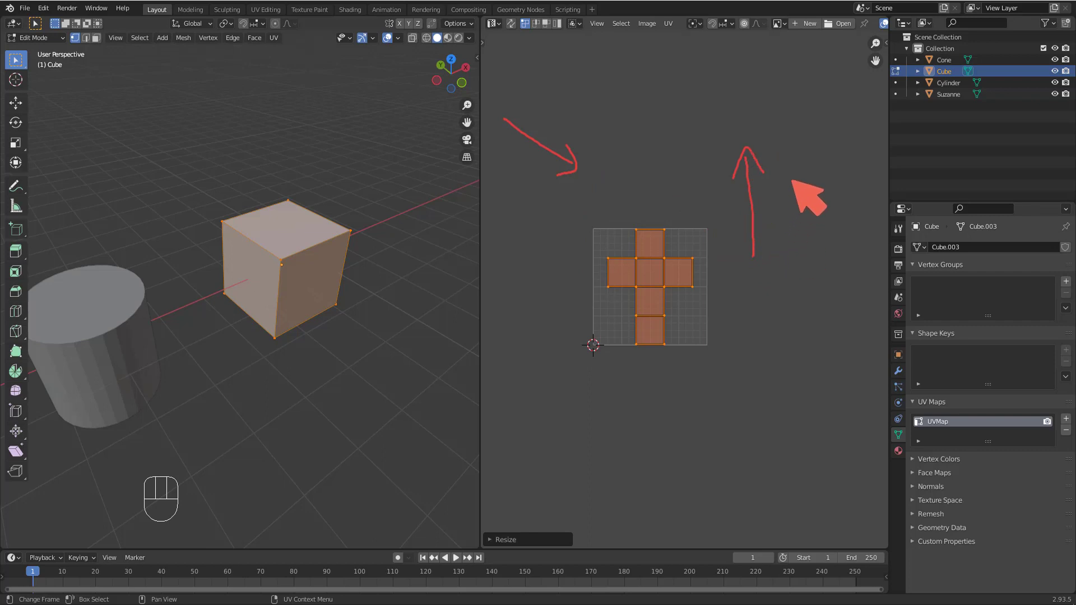
pyautogui.moveTo(790, 163); pyautogui.dragTo(823, 159)
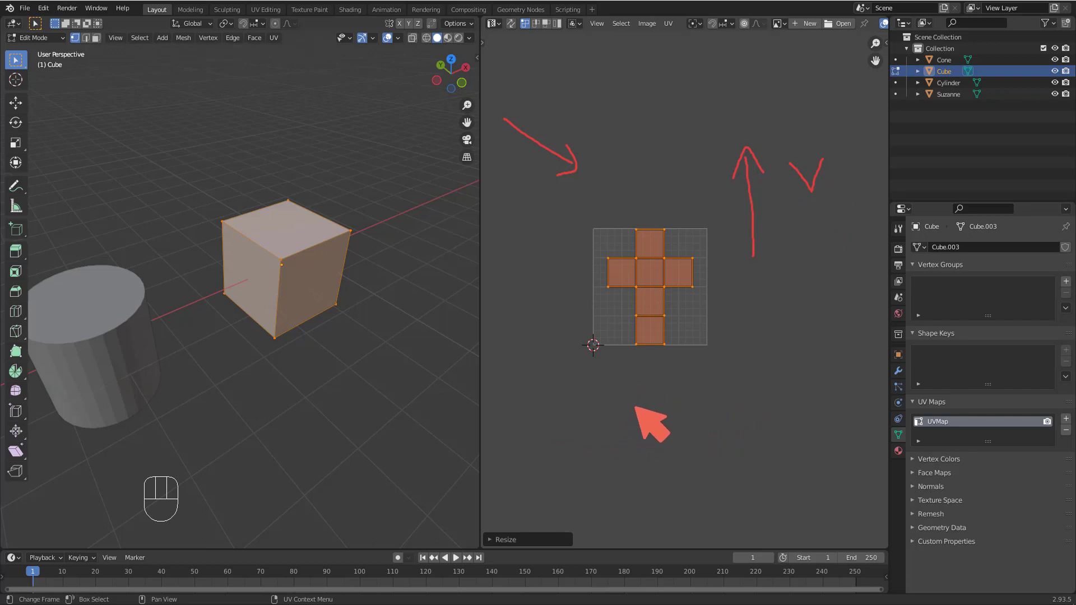
pyautogui.moveTo(632, 408)
pyautogui.mouseDown()
pyautogui.moveTo(649, 435)
pyautogui.moveTo(656, 412)
pyautogui.mouseUp()
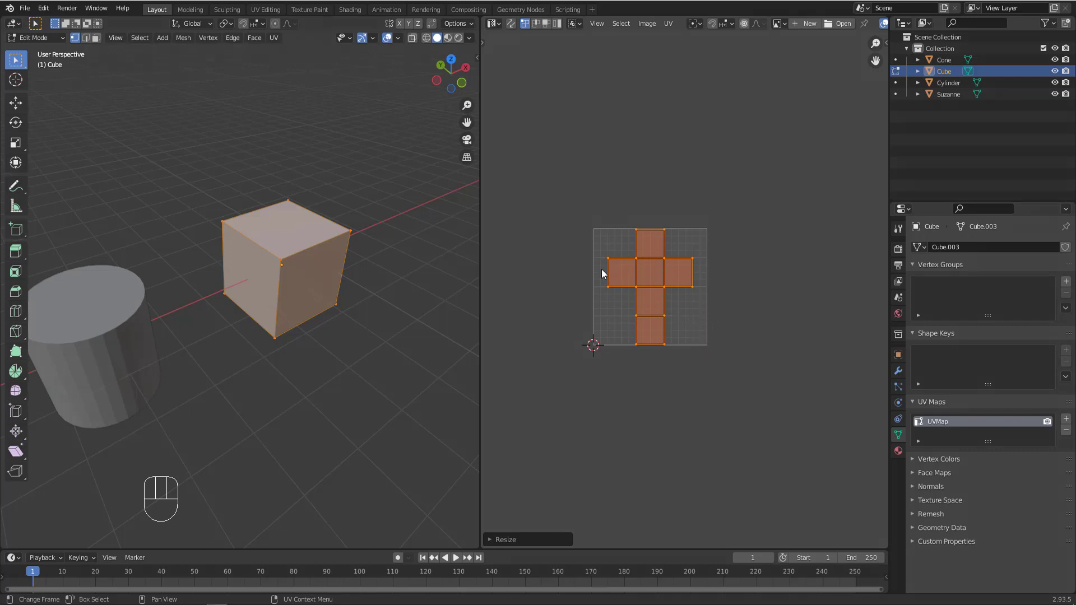
# Switch UV selection to edge mode, then select the upper edge of the topmost UV face followed by the leftmost face's upper edge
pyautogui.scroll(2, 601, 271)
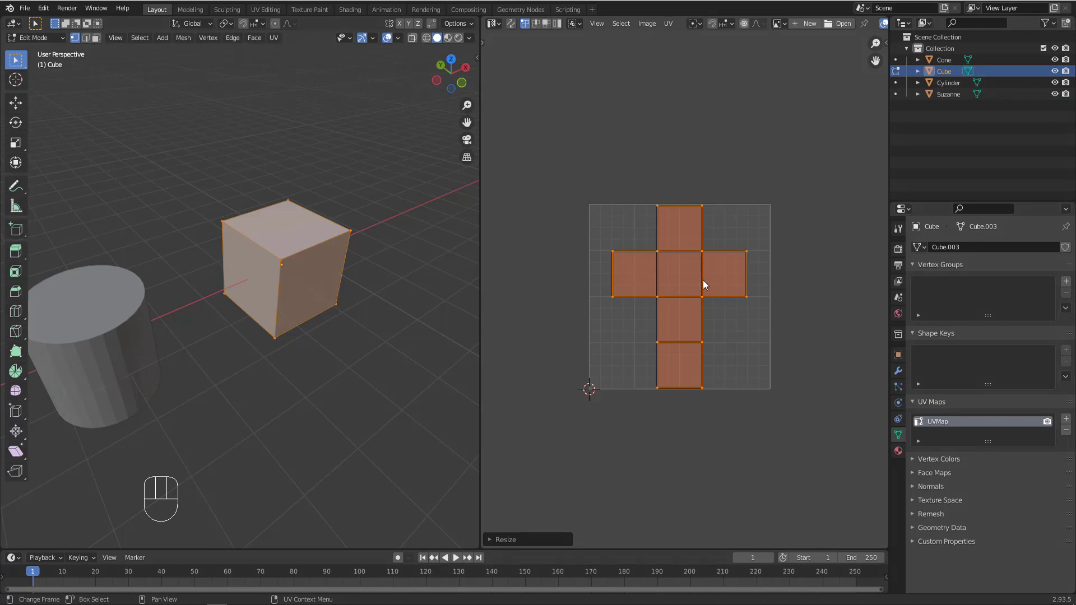
pyautogui.moveTo(315, 269); pyautogui.dragTo(308, 265, button='middle')
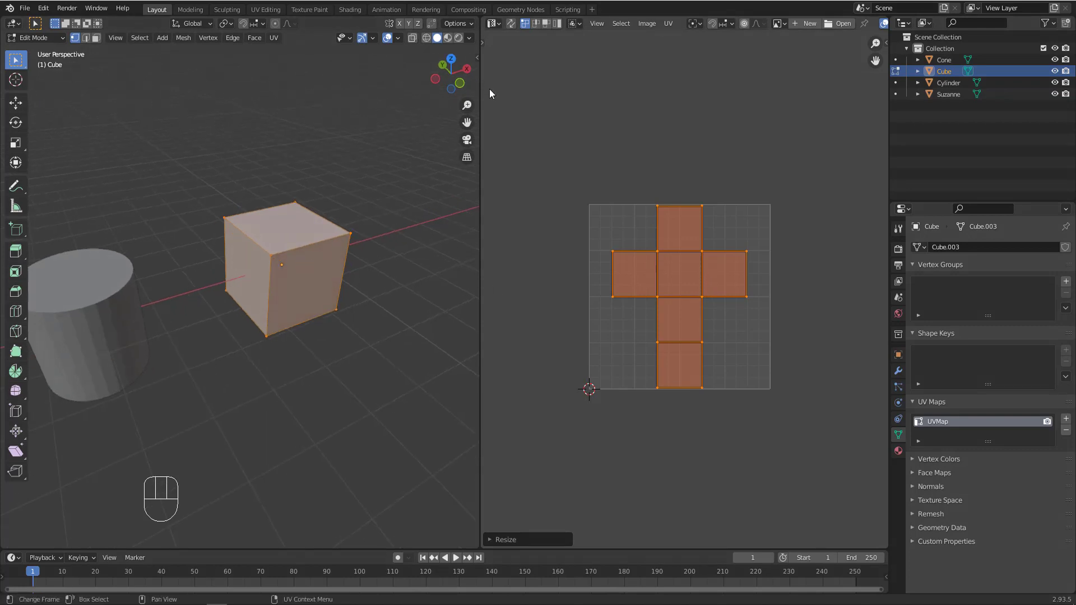
pyautogui.click(536, 24)
pyautogui.click(664, 203)
pyautogui.scroll(2, 656, 181)
pyautogui.click(597, 266)
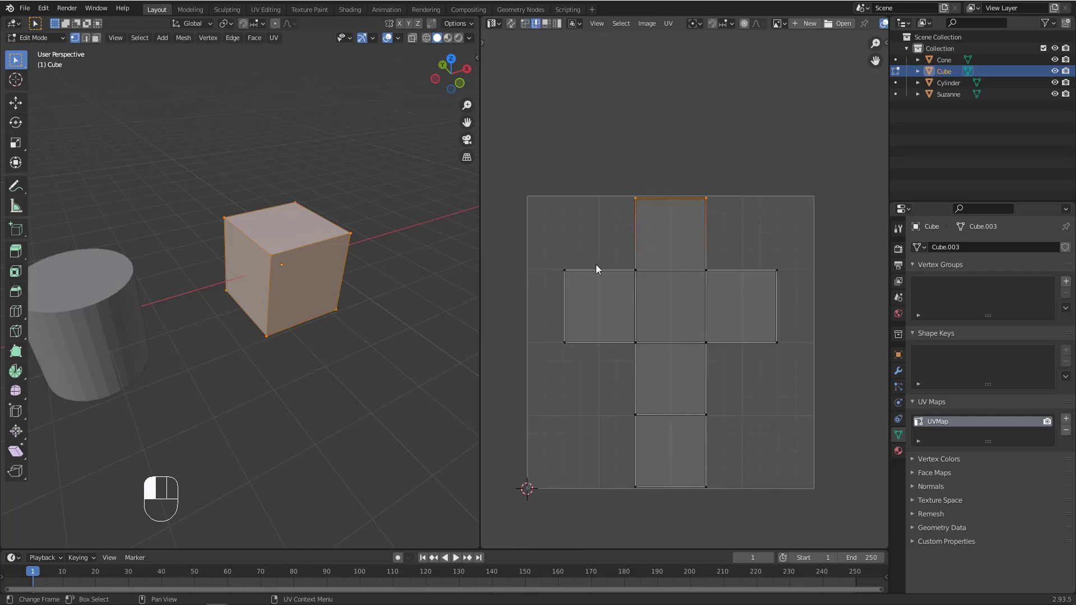
# Switch UV selection to face mode and select individual UV faces in turn, ending with the one directly below the cross's center
pyautogui.click(546, 23)
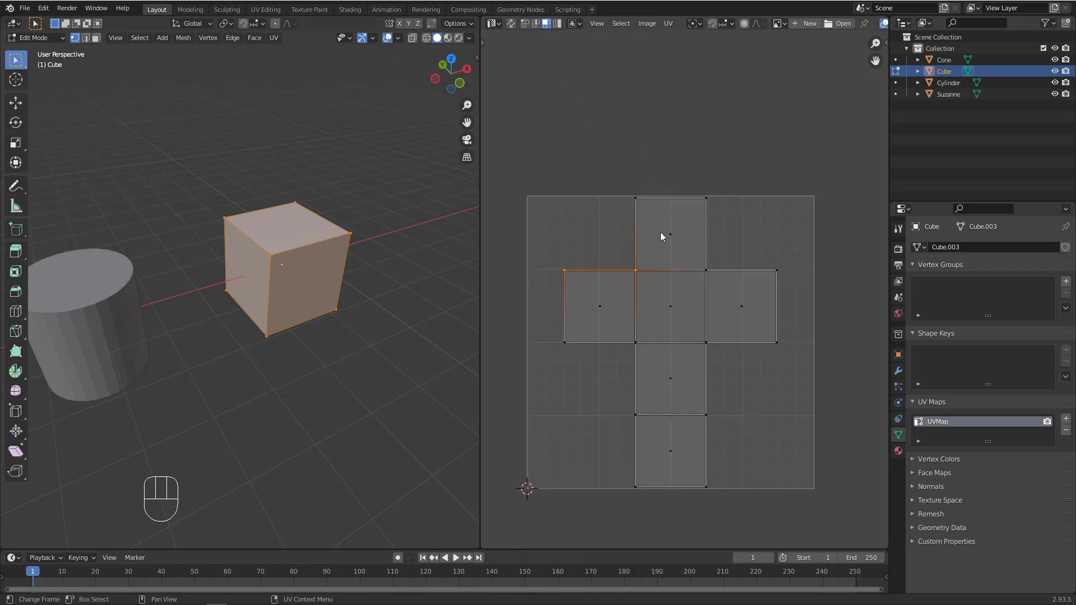
pyautogui.click(660, 232)
pyautogui.click(576, 316)
pyautogui.click(657, 305)
pyautogui.click(713, 325)
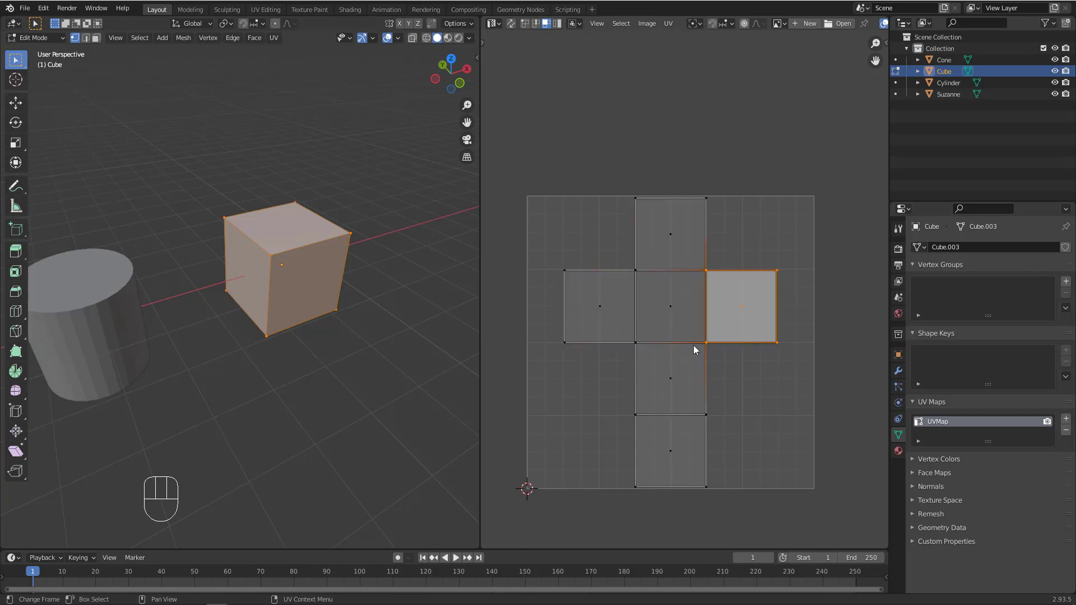
pyautogui.click(673, 350)
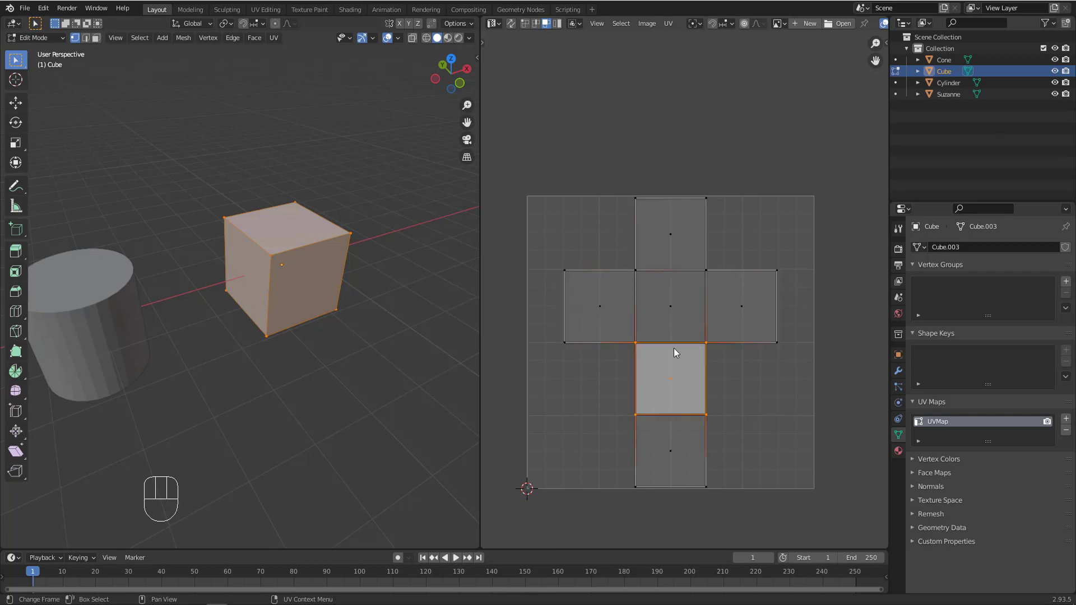
# Set UV selection to island mode, switch the mesh to face selection, and select the cube's front-right face
pyautogui.click(559, 26)
pyautogui.press('3')
pyautogui.click(306, 282)
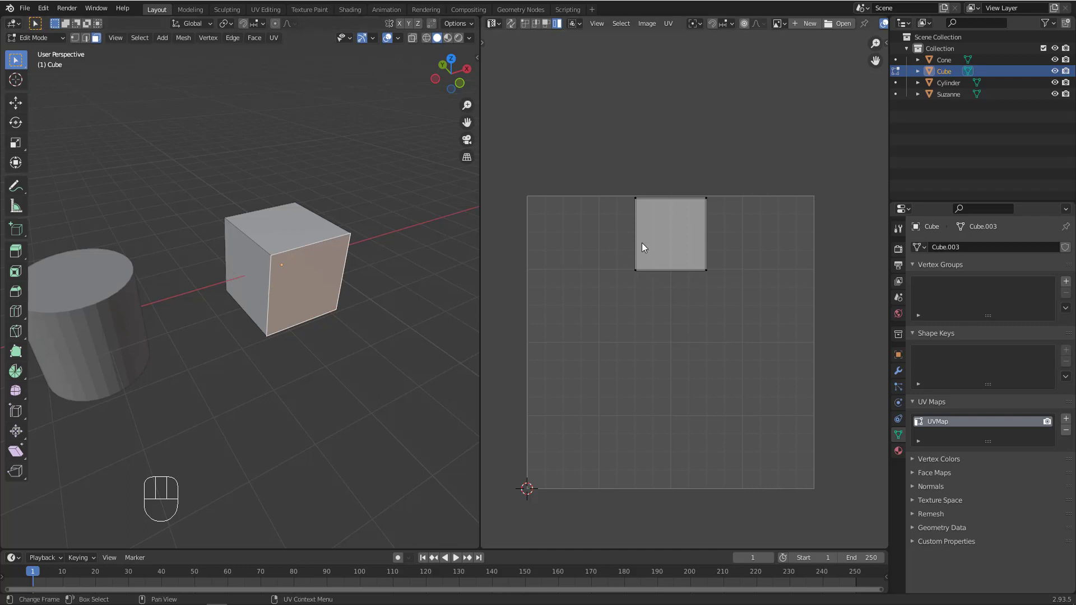
# Select the front-right face's UV square and move it by about 0.21 in X and 0.13 in Y
pyautogui.moveTo(599, 288); pyautogui.dragTo(734, 185)
pyautogui.press('g')
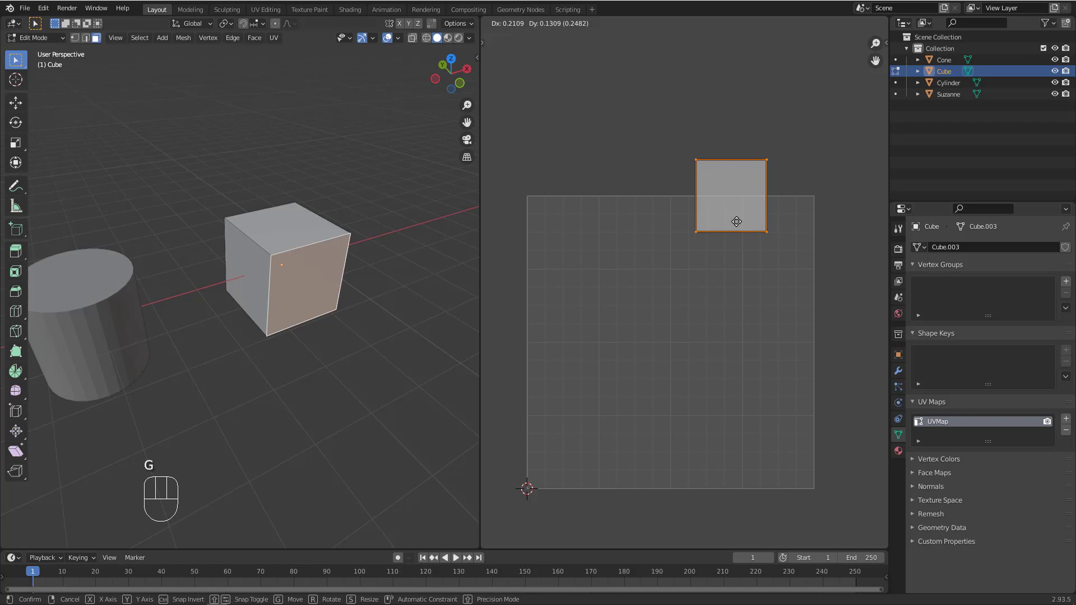
pyautogui.click(737, 222)
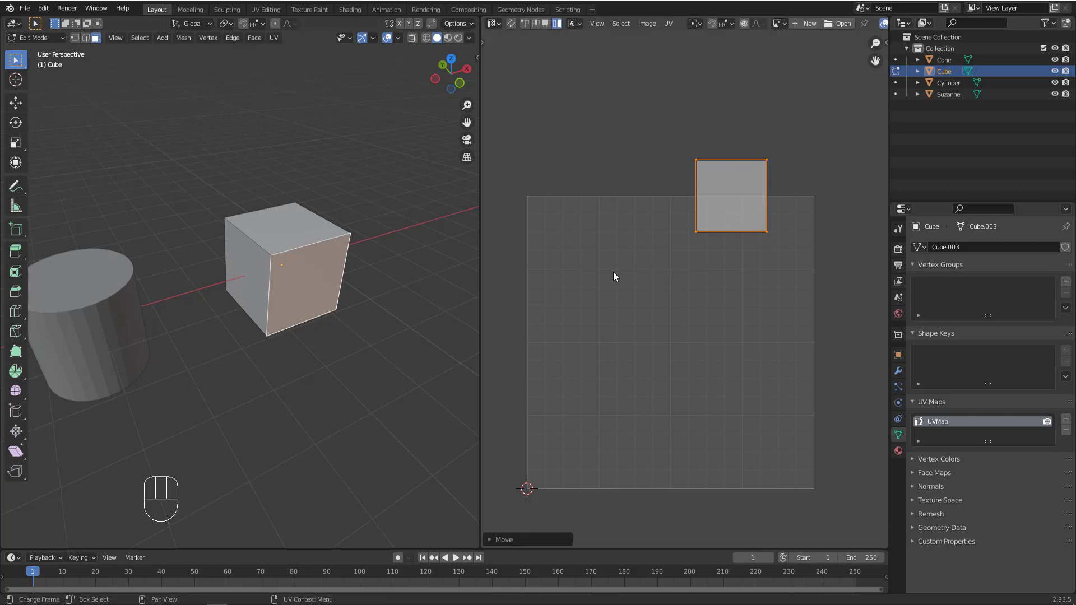
# Select all of the cube's faces, then select the detached UV square and the remaining five-face island separately
pyautogui.press('a')
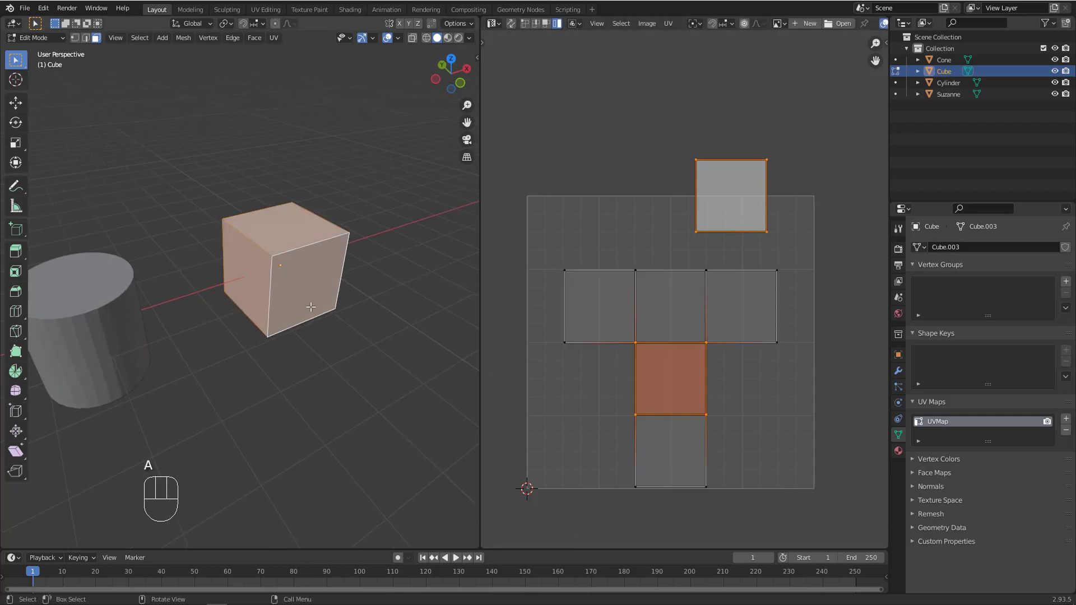
pyautogui.press('a')
pyautogui.scroll(-1, 591, 254)
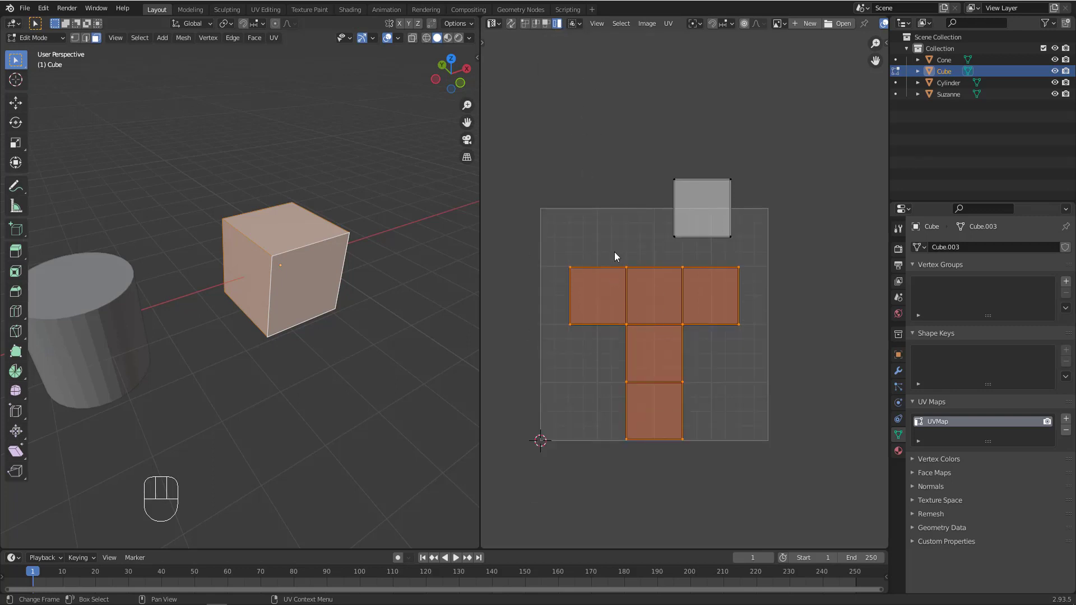
pyautogui.scroll(1, 653, 294)
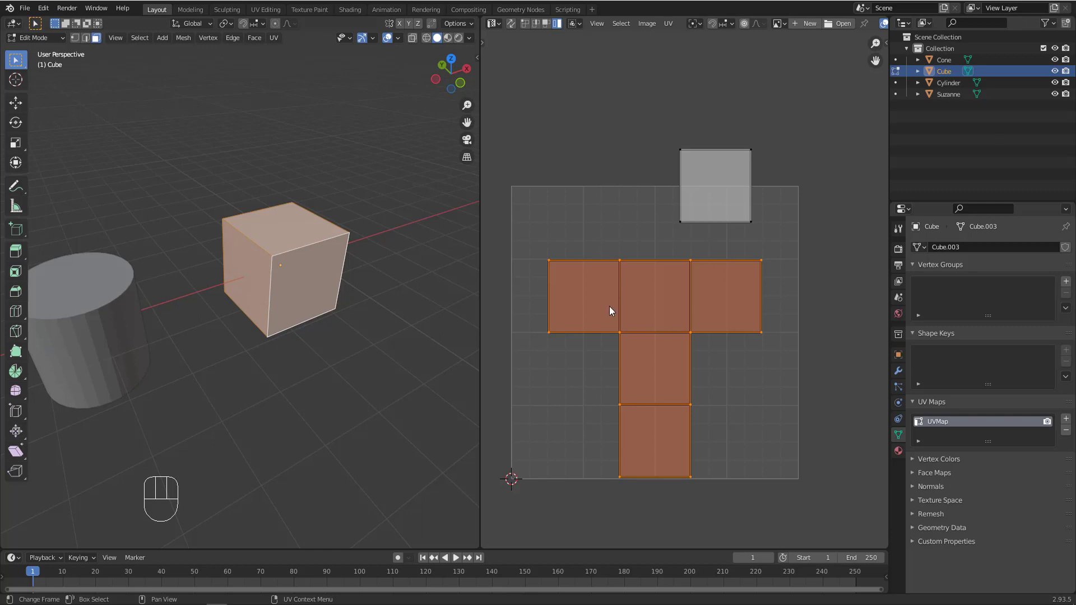
pyautogui.click(699, 188)
pyautogui.click(587, 281)
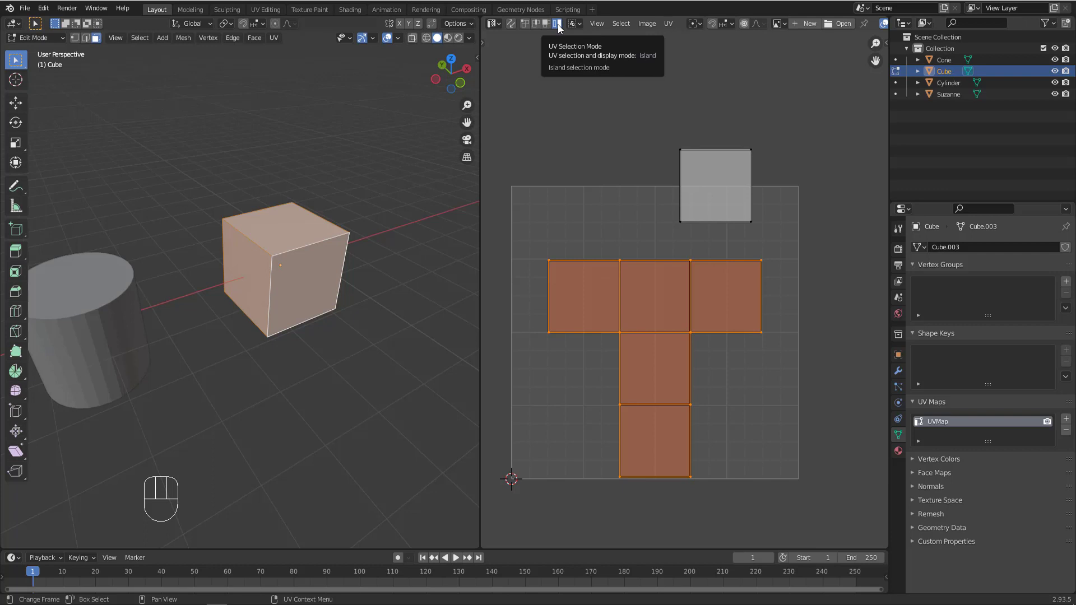
pyautogui.moveTo(604, 227); pyautogui.dragTo(599, 236, button='middle')
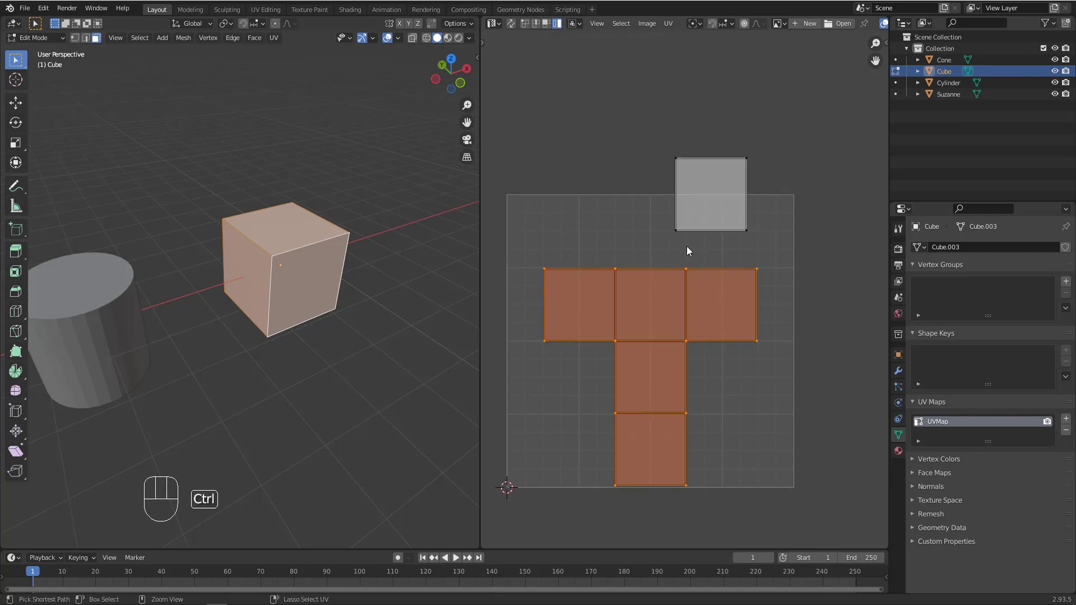
# Undo the island selections and the move of the detached UV face, back to the single-face selection
pyautogui.hotkey('ctrl', 'z')
pyautogui.hotkey('ctrl', 'z')
pyautogui.hotkey('ctrl', 'z')
pyautogui.hotkey('ctrl', 'z')
pyautogui.hotkey('ctrl', 'z')
pyautogui.hotkey('ctrl', 'z')
pyautogui.hotkey('ctrl', 'z')
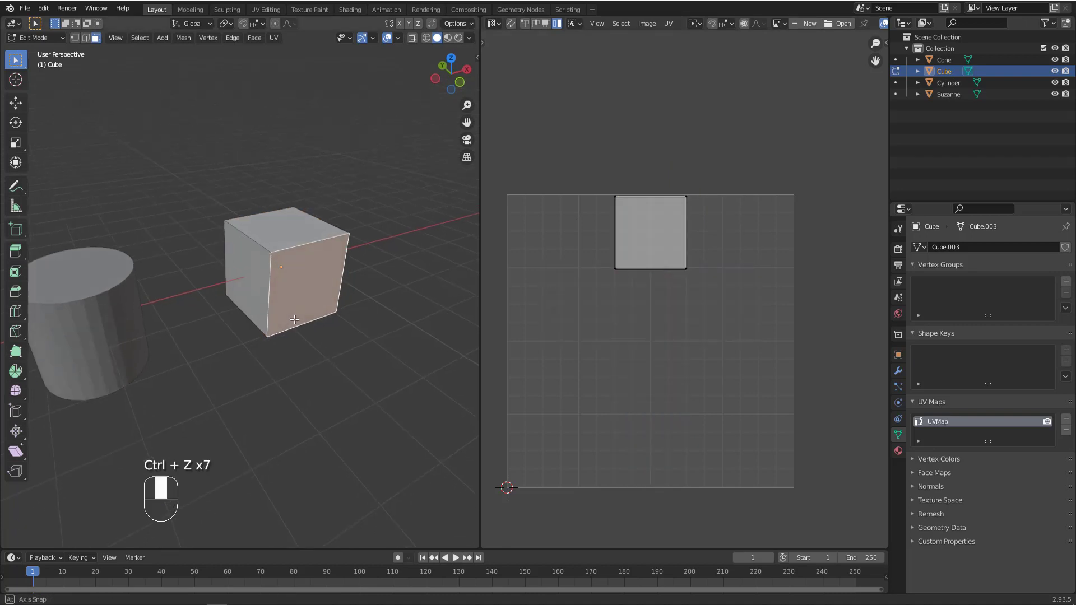
# Select all of the cube's faces and select its complete cross-shaped UV island
pyautogui.press('a')
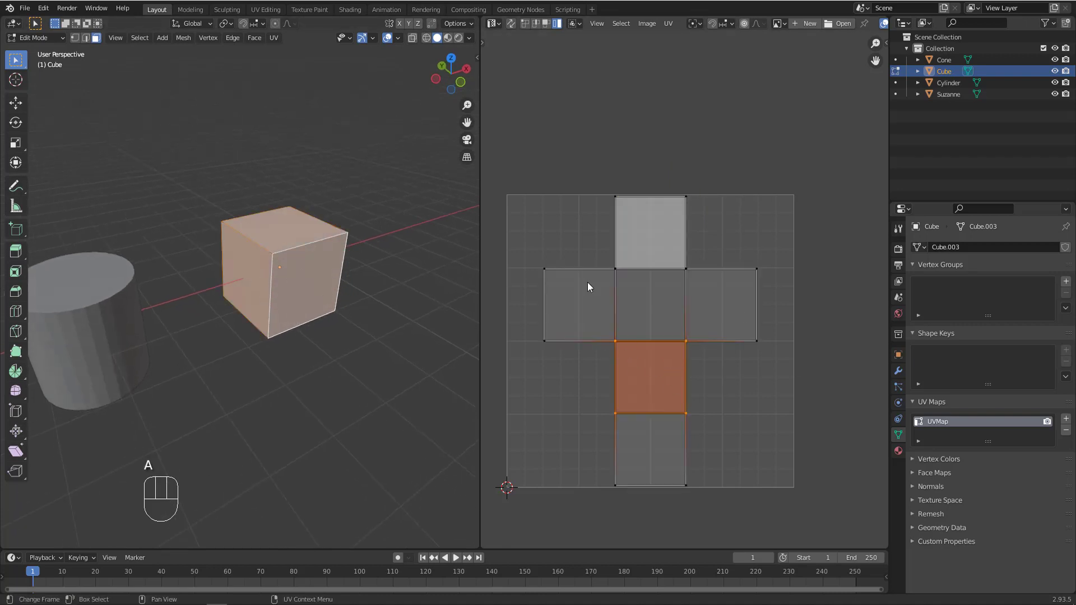
pyautogui.click(549, 118)
pyautogui.click(631, 248)
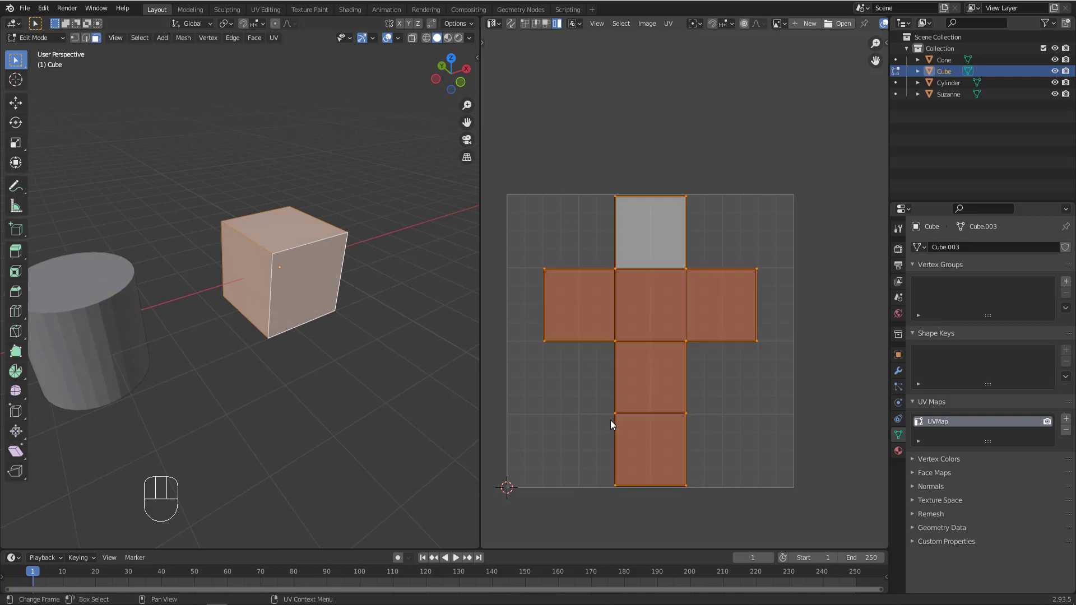
# Box-select the cube's entire UV layout, enclosing the whole UV grid
pyautogui.scroll(1, 592, 144)
pyautogui.moveTo(592, 144); pyautogui.dragTo(616, 137, button='middle')
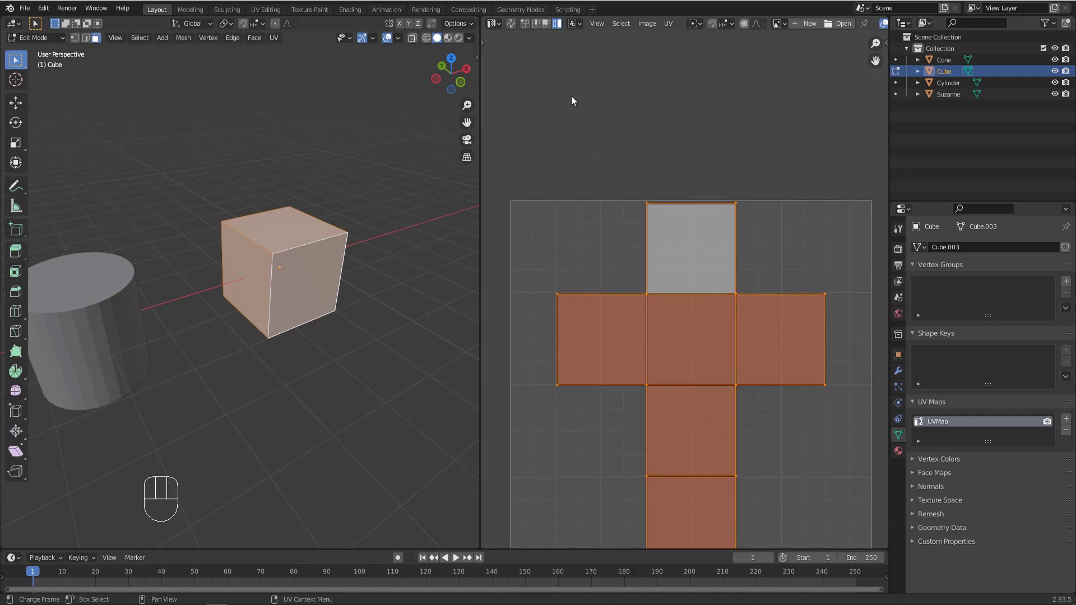
pyautogui.scroll(-2, 586, 163)
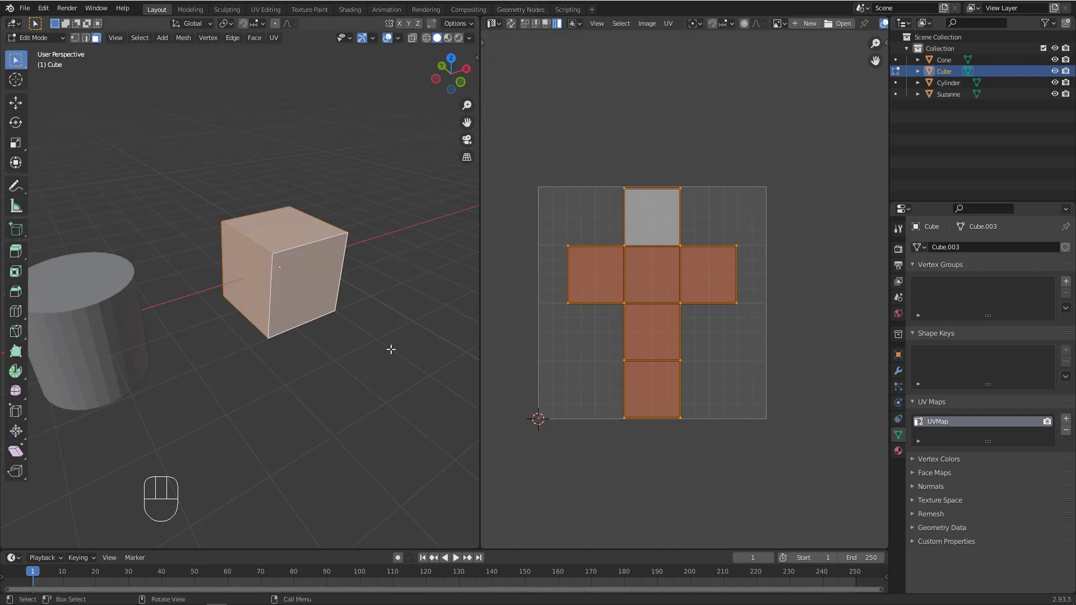
pyautogui.moveTo(391, 348); pyautogui.dragTo(387, 341, button='middle')
pyautogui.moveTo(355, 243); pyautogui.dragTo(338, 246, button='middle')
pyautogui.scroll(2, 314, 260)
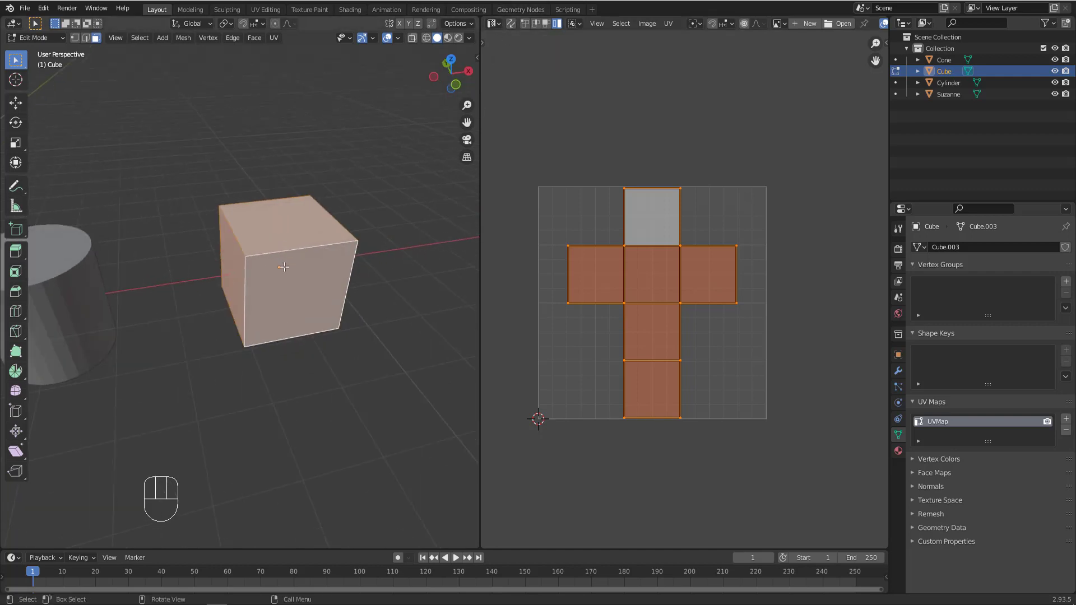
pyautogui.moveTo(285, 270); pyautogui.dragTo(289, 272, button='middle')
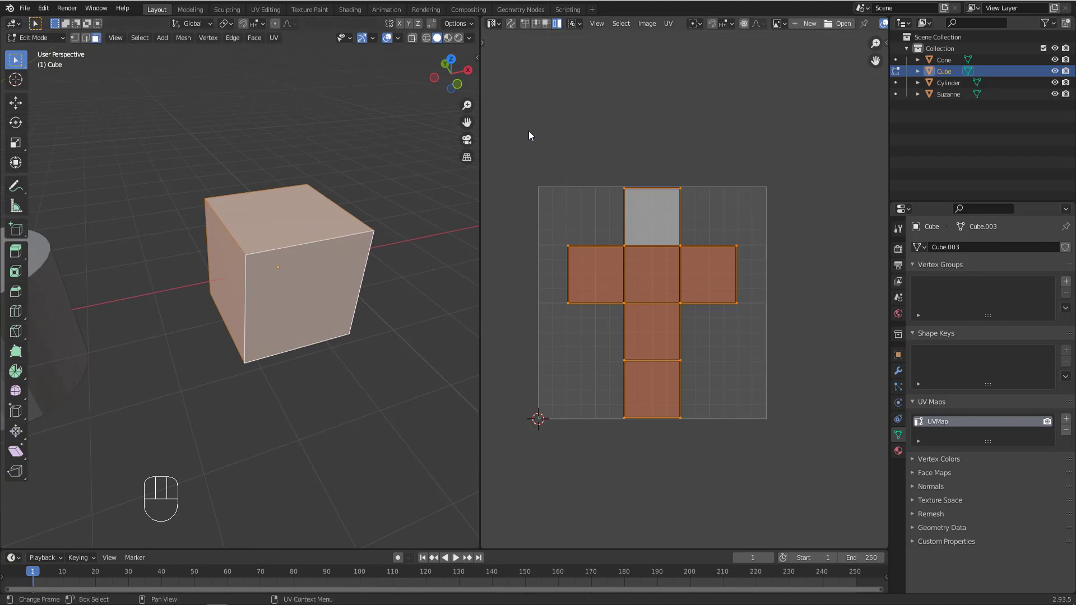
pyautogui.moveTo(528, 131); pyautogui.dragTo(799, 483)
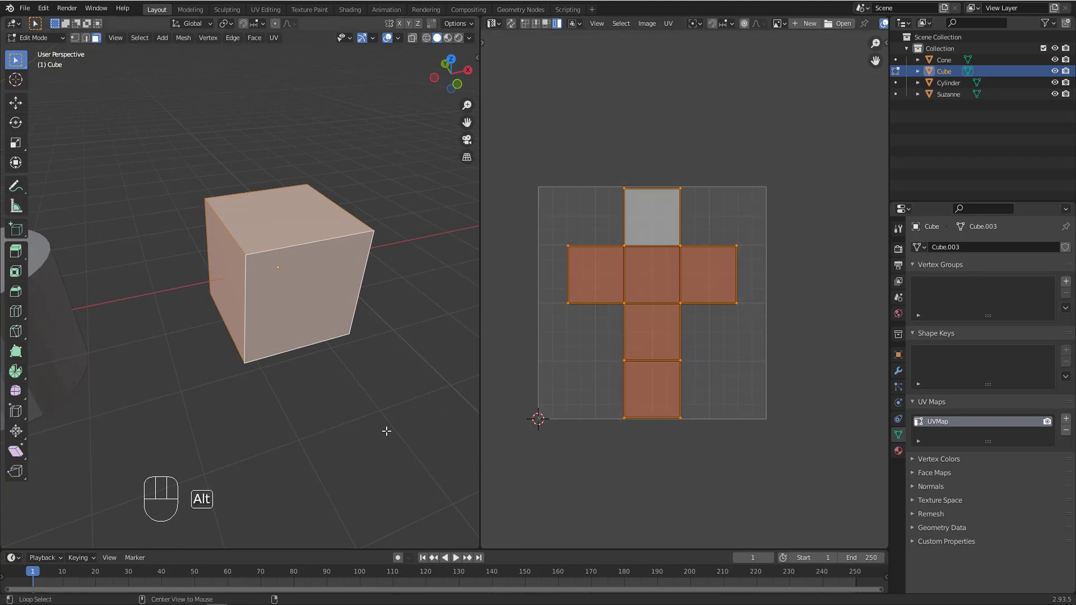
# Deselect all of the cube's faces and toggle UV sync selection to compare both UV displays, leaving sync enabled
pyautogui.hotkey('alt', 'a')
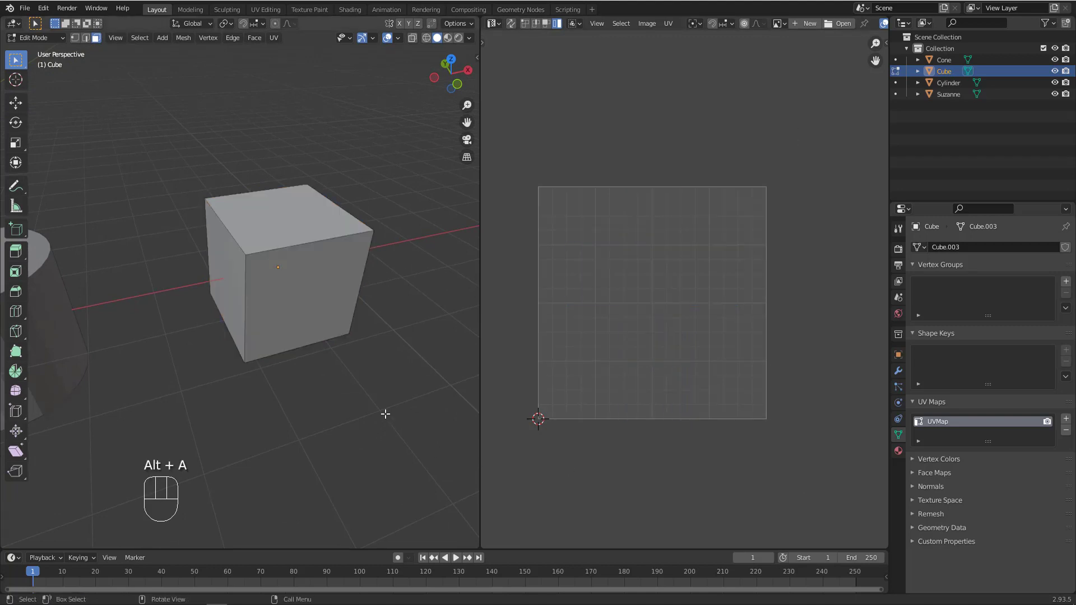
pyautogui.click(510, 24)
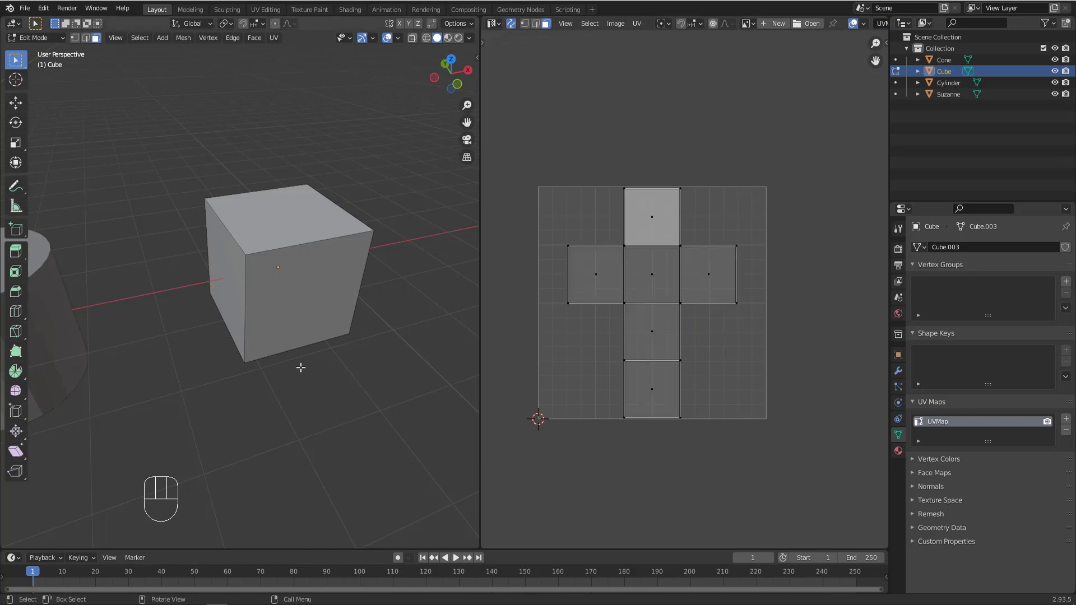
pyautogui.moveTo(301, 368); pyautogui.dragTo(334, 352, button='middle')
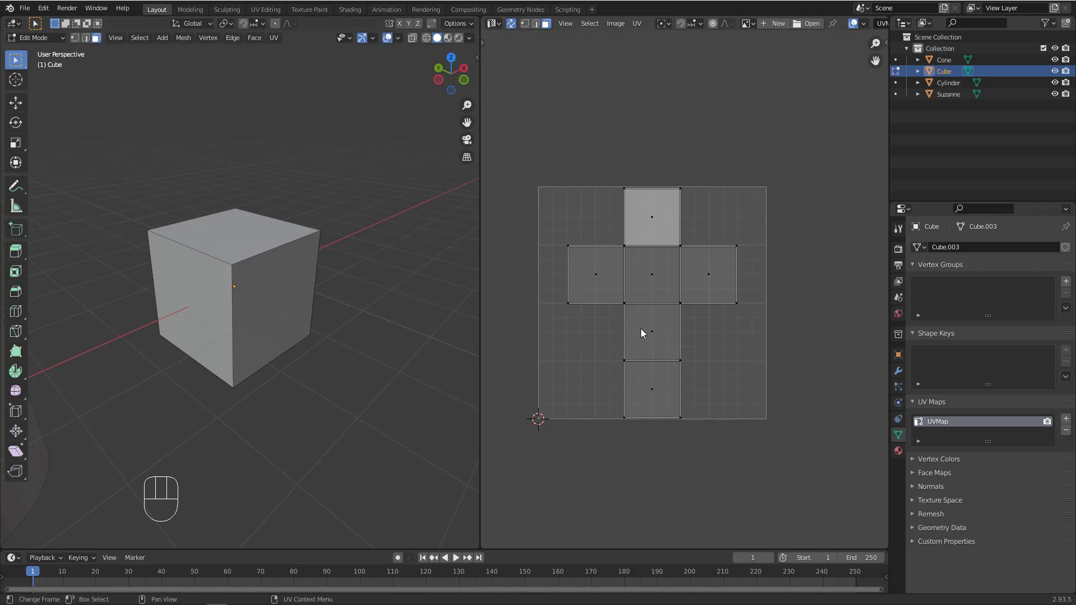
pyautogui.moveTo(616, 319); pyautogui.dragTo(635, 290, button='middle')
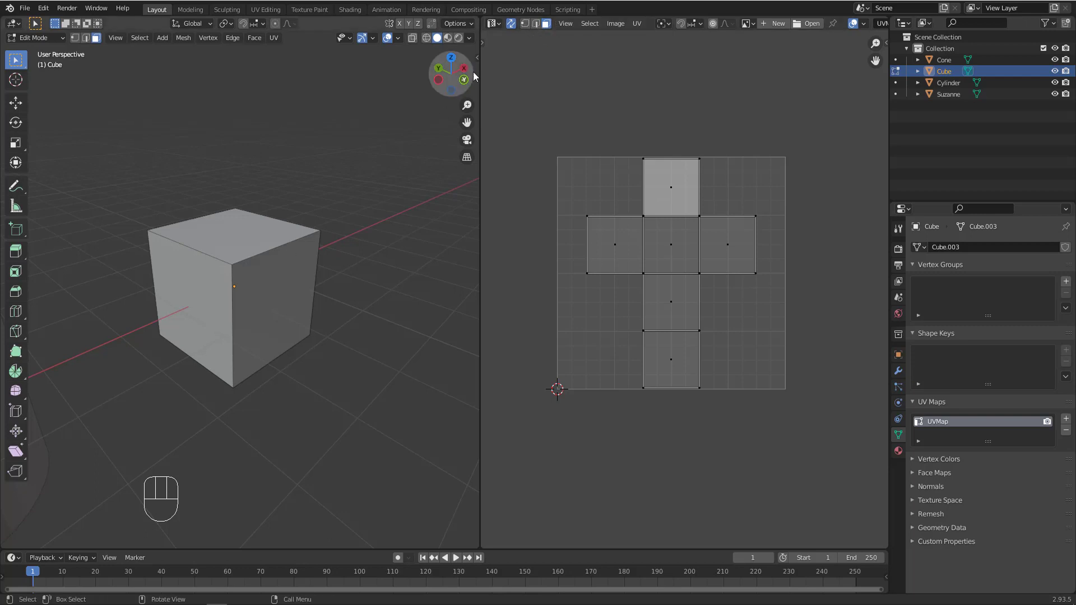
pyautogui.click(511, 23)
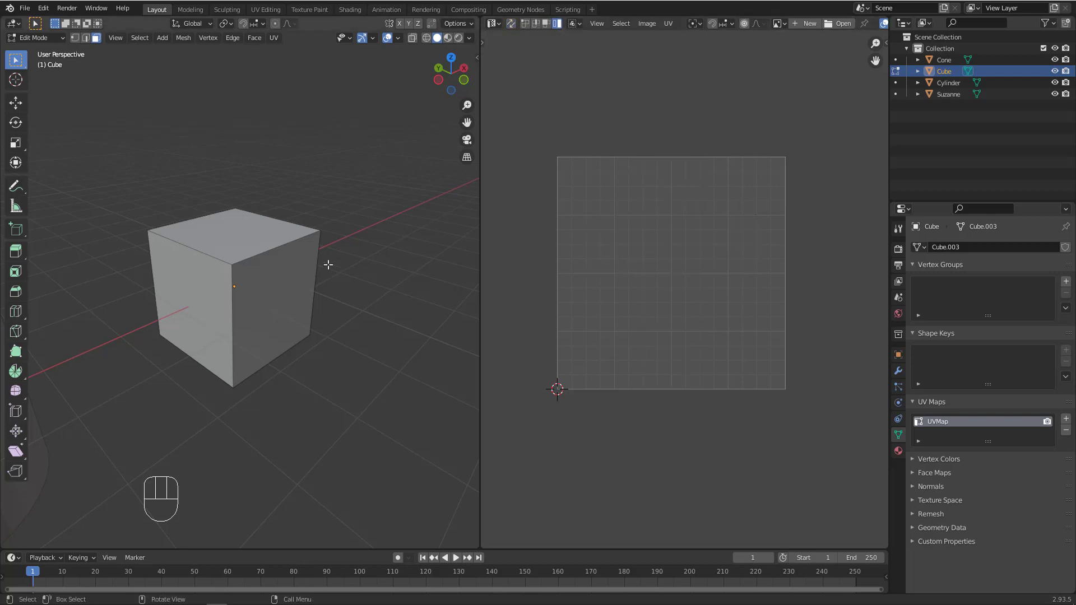
pyautogui.moveTo(327, 260); pyautogui.dragTo(342, 264, button='middle')
pyautogui.click(510, 24)
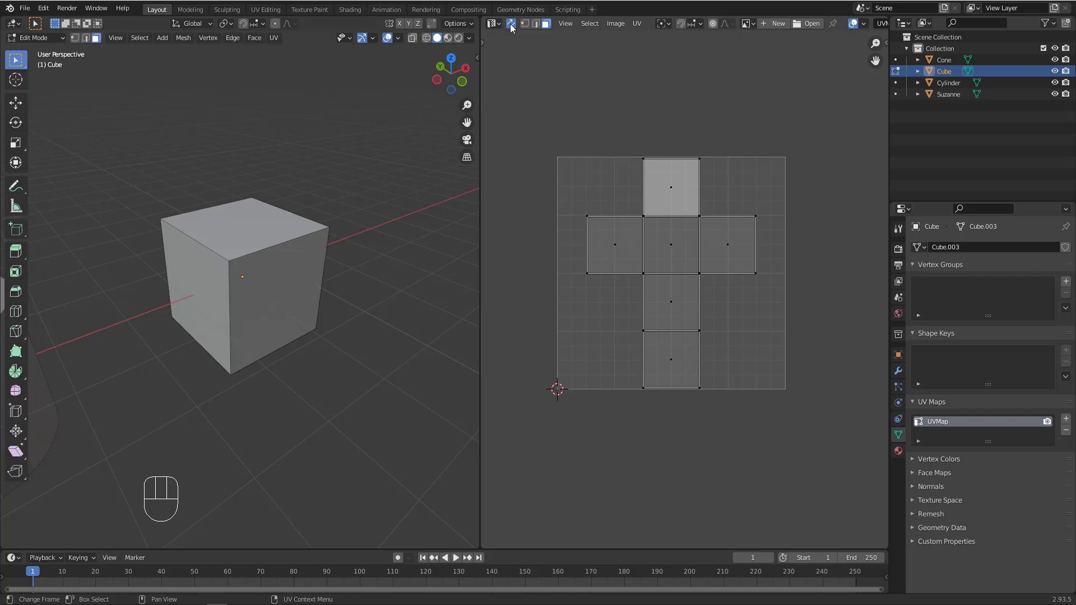
# With sync enabled, select the cross's top, left-arm and central UV faces one at a time and view them on the cube
pyautogui.click(687, 197)
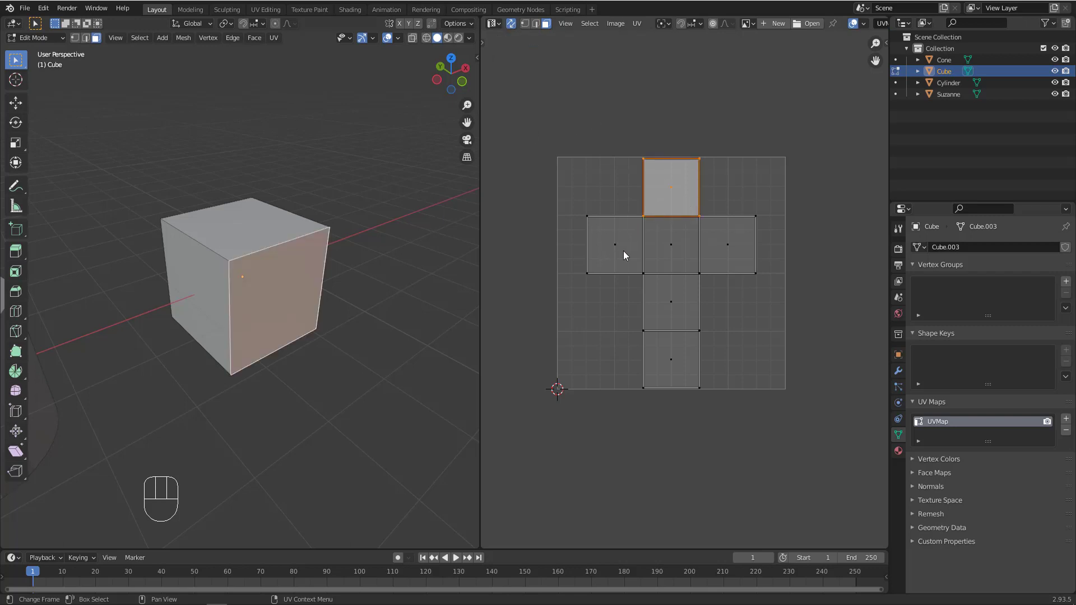
pyautogui.click(623, 251)
pyautogui.scroll(2, 705, 276)
pyautogui.moveTo(680, 260); pyautogui.dragTo(675, 271, button='middle')
pyautogui.click(636, 243)
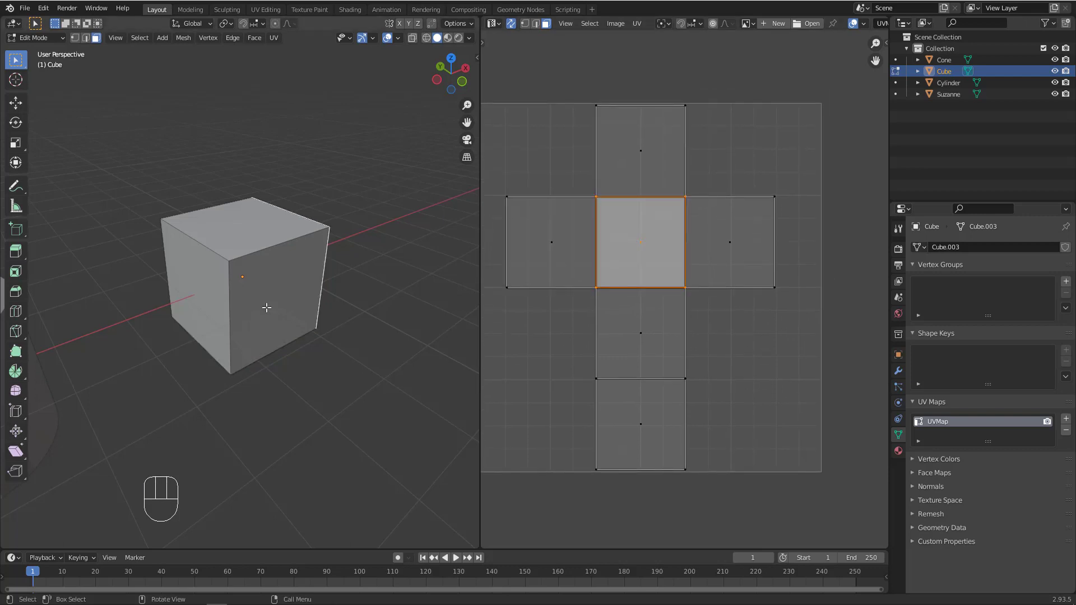
pyautogui.moveTo(368, 290); pyautogui.dragTo(361, 293, button='middle')
pyautogui.moveTo(378, 229)
pyautogui.mouseDown(button='middle')
pyautogui.moveTo(392, 230)
pyautogui.moveTo(332, 233)
pyautogui.moveTo(387, 228)
pyautogui.mouseUp(button='middle')
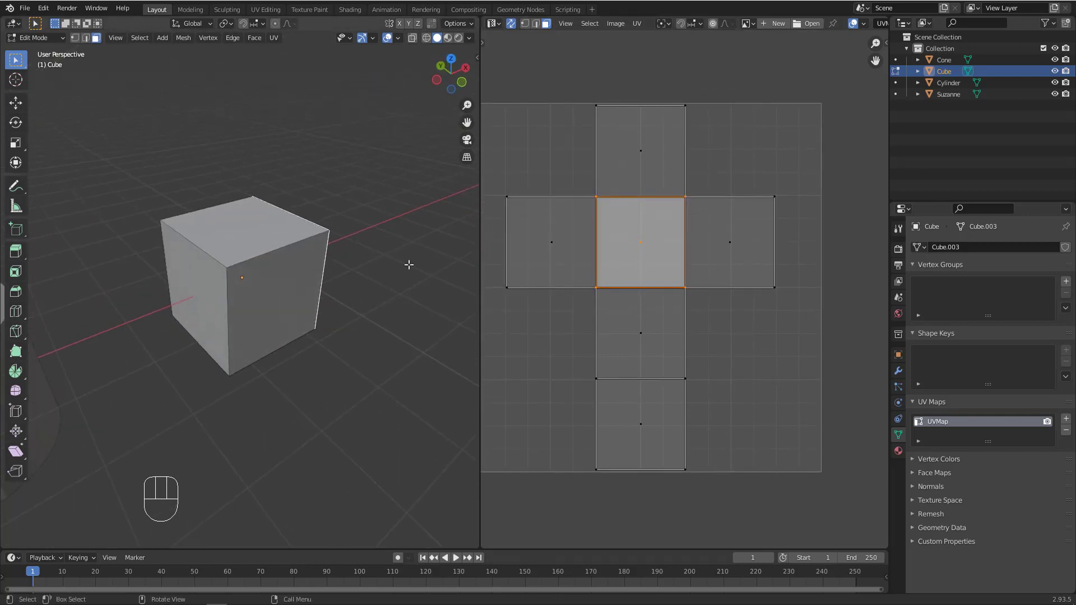
# Select the cross's right-arm UV face and view the matching face on the cube
pyautogui.click(734, 244)
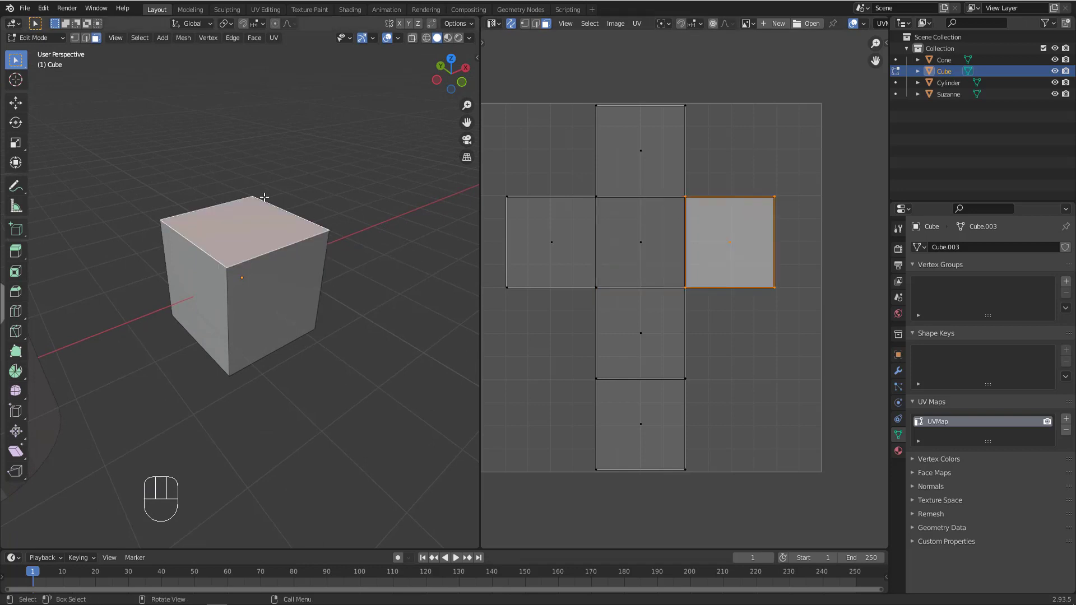
pyautogui.moveTo(258, 200); pyautogui.dragTo(265, 215, button='middle')
pyautogui.hotkey('ctrl', 'alt', 'g')
pyautogui.moveTo(723, 259)
pyautogui.mouseDown()
pyautogui.moveTo(700, 212)
pyautogui.moveTo(291, 219)
pyautogui.moveTo(307, 220)
pyautogui.mouseUp()
pyautogui.press('Escape')
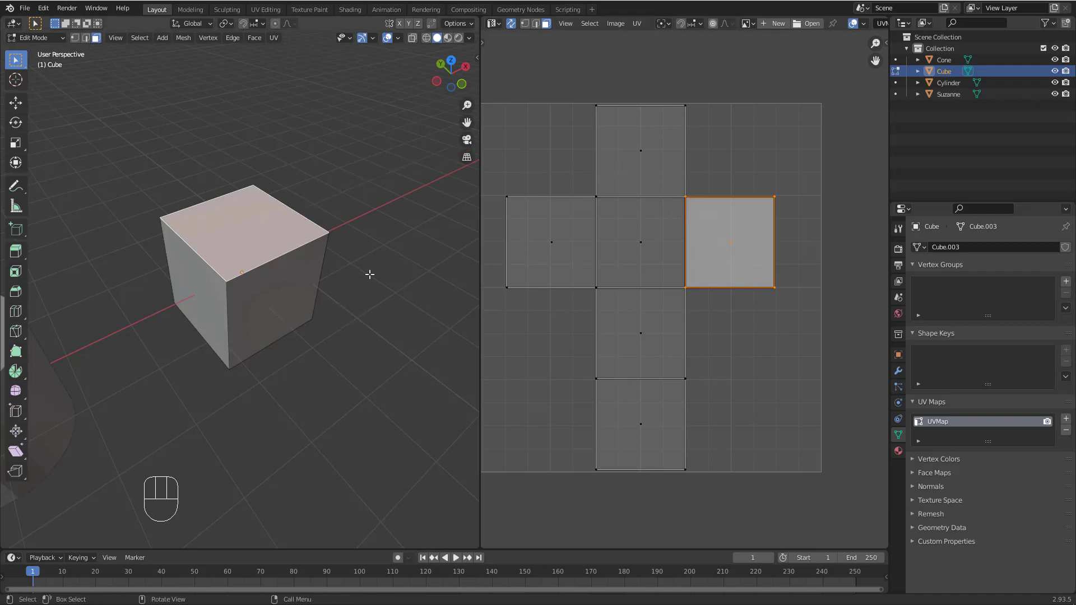
# Turn off UV sync selection and select all of the cube's faces
pyautogui.click(511, 23)
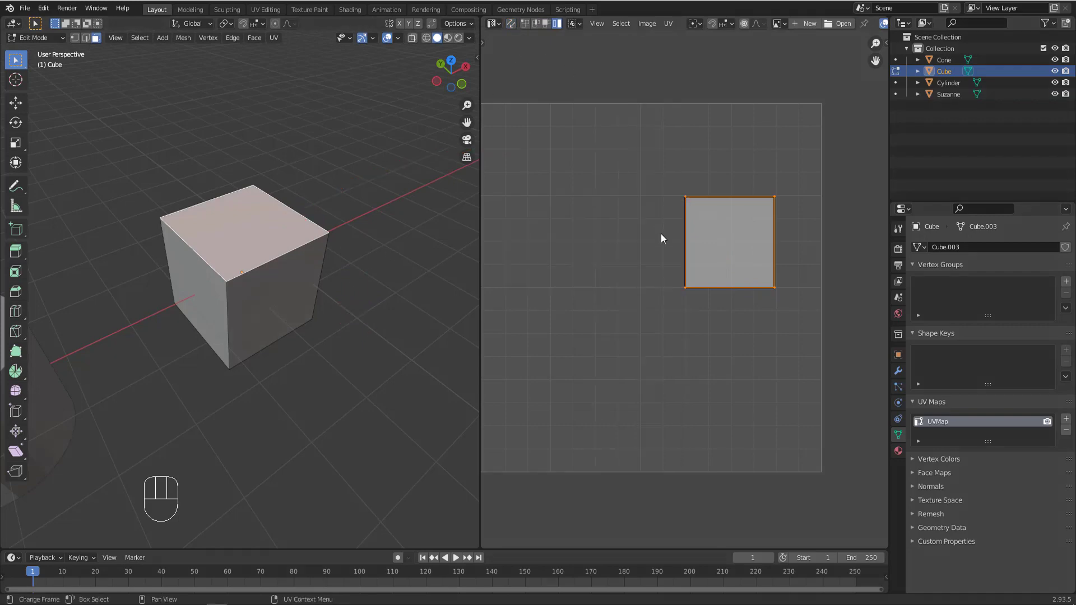
pyautogui.press('a')
pyautogui.moveTo(314, 269); pyautogui.dragTo(331, 279, button='middle')
pyautogui.press('a')
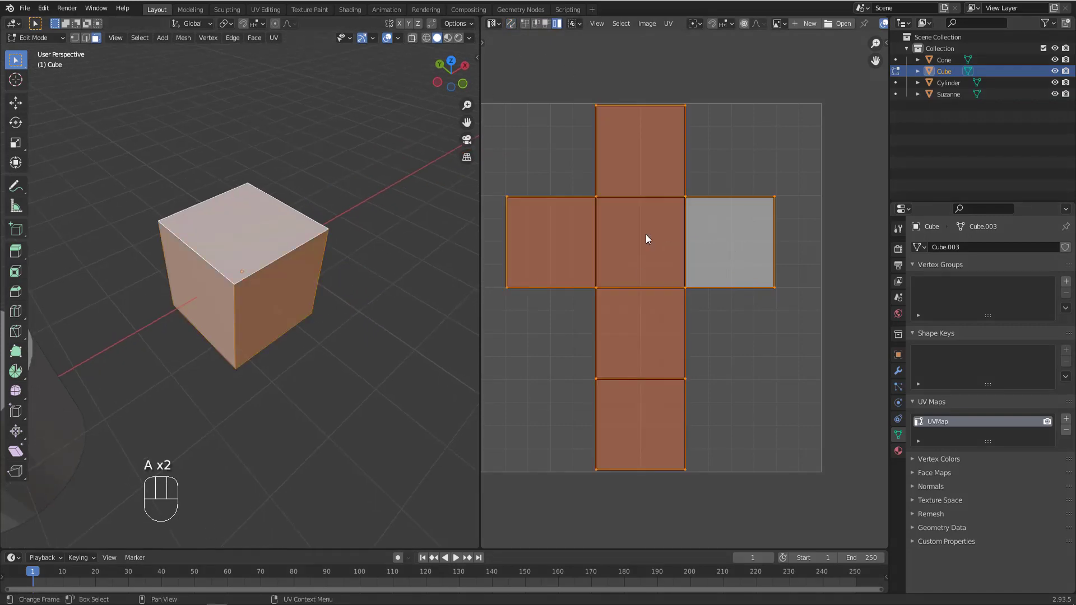
# Switch to UV face selection and select faces of the cross individually down its central column, ending with the right-arm face
pyautogui.click(547, 24)
pyautogui.click(625, 164)
pyautogui.scroll(-2, 600, 181)
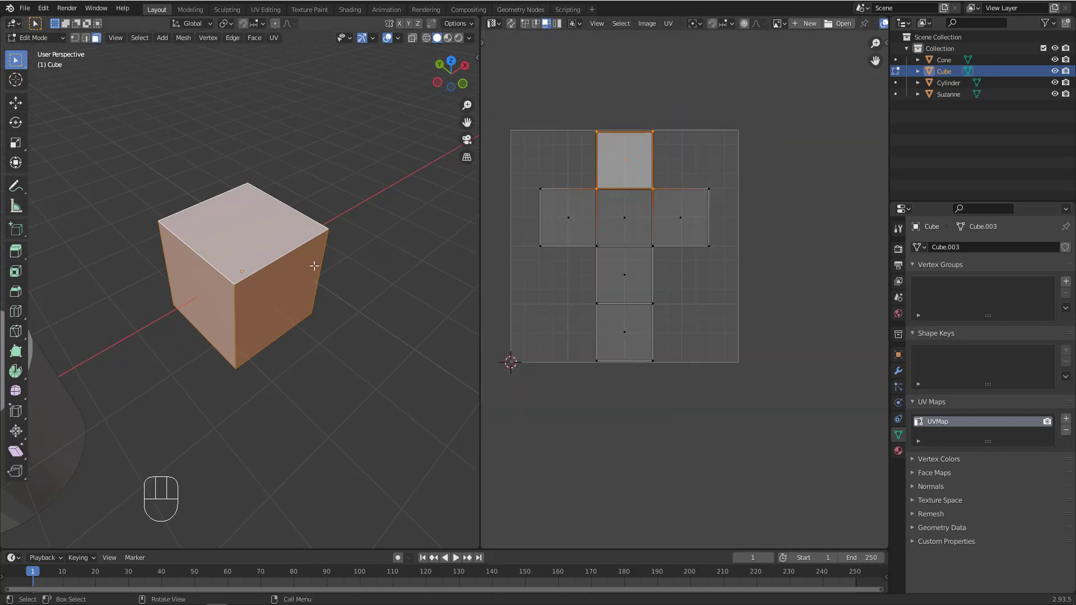
pyautogui.moveTo(314, 266); pyautogui.dragTo(297, 254, button='middle')
pyautogui.click(615, 216)
pyautogui.click(620, 303)
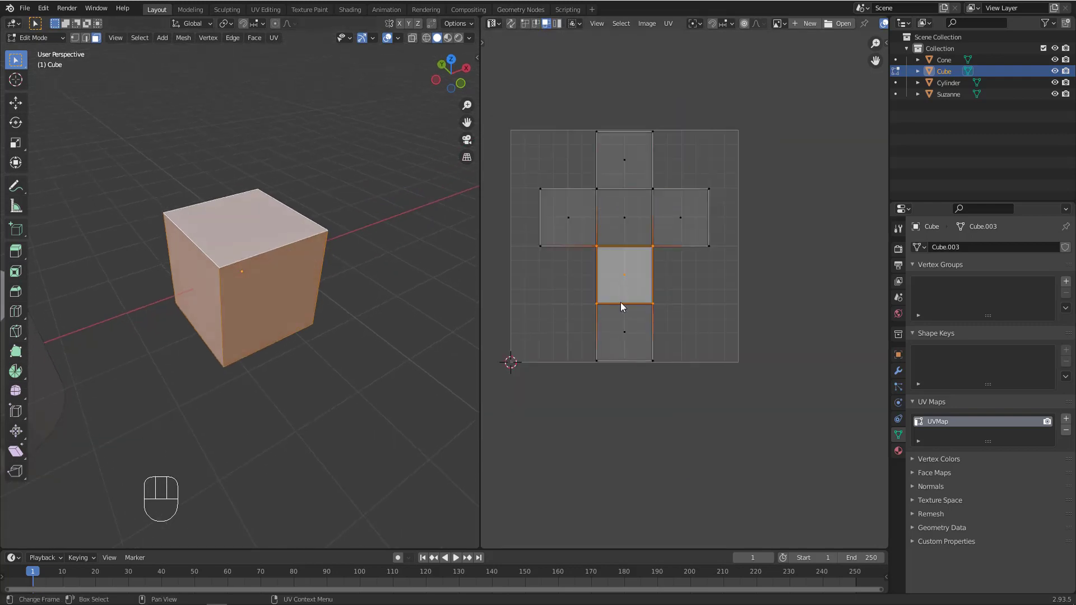
pyautogui.click(621, 310)
pyautogui.click(690, 233)
pyautogui.moveTo(250, 308); pyautogui.dragTo(201, 301, button='middle')
pyautogui.scroll(2, 239, 253)
pyautogui.moveTo(241, 253); pyautogui.dragTo(282, 259, button='middle')
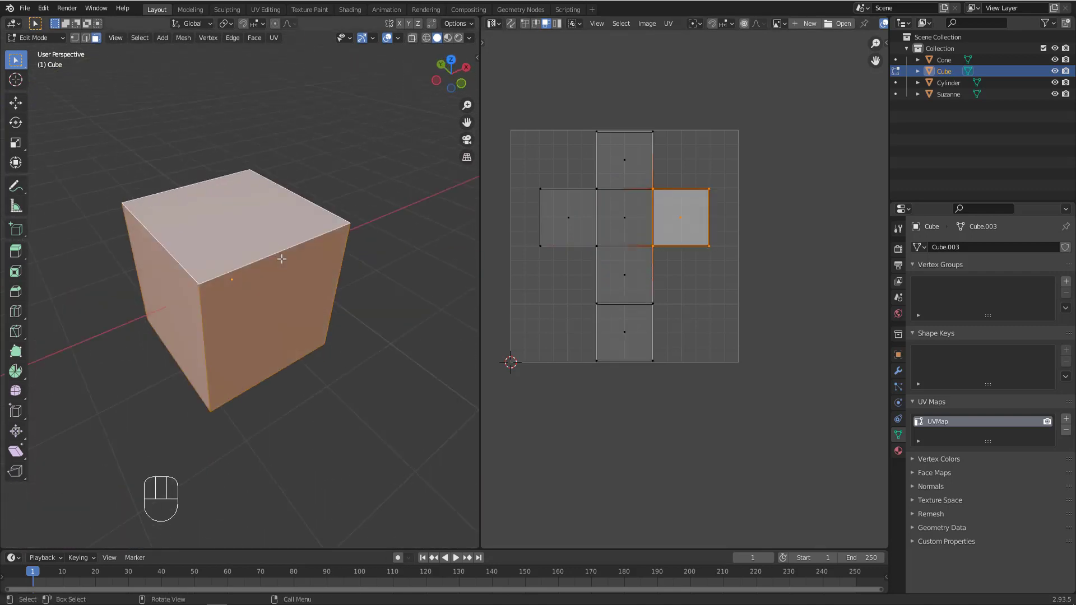
# Clear the UV face selection, switch to UV vertex selection and box-select the two vertices at the top of the cross
pyautogui.click(520, 54)
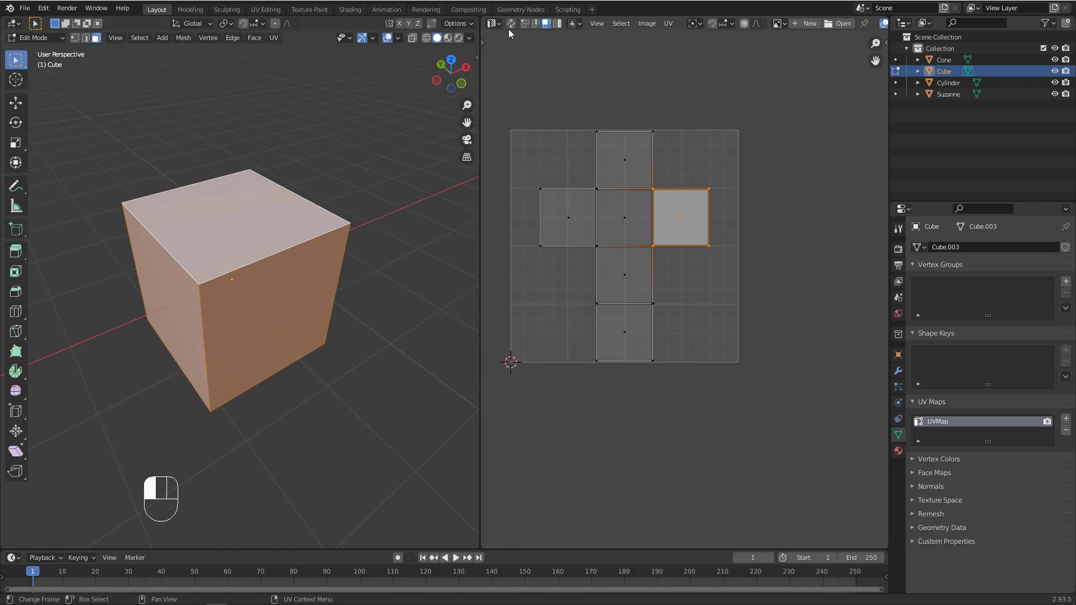
pyautogui.moveTo(613, 195); pyautogui.dragTo(636, 197, button='middle')
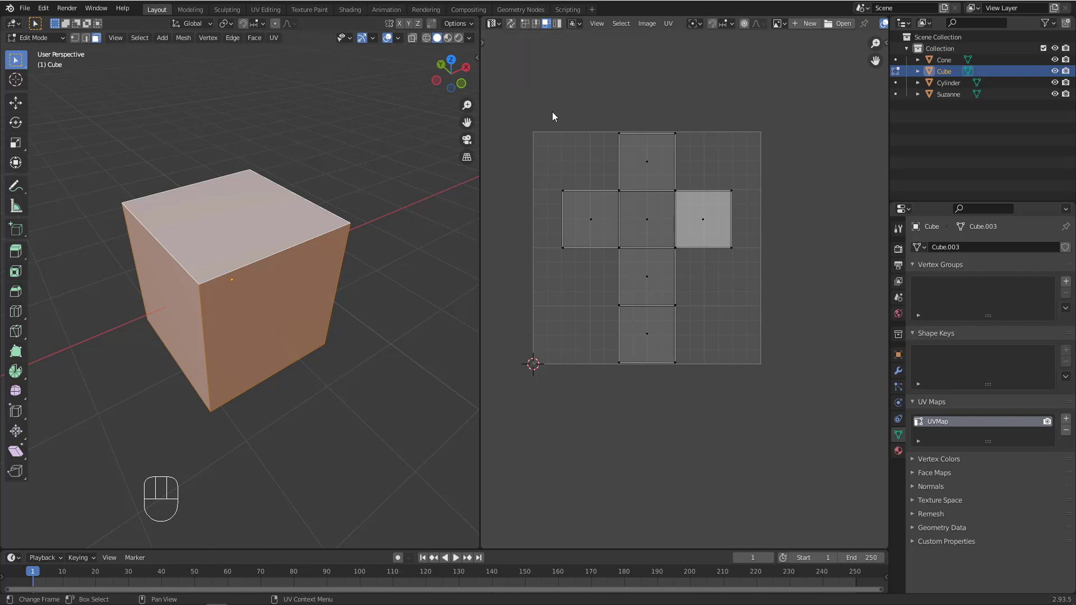
pyautogui.moveTo(643, 320); pyautogui.dragTo(662, 348, button='middle')
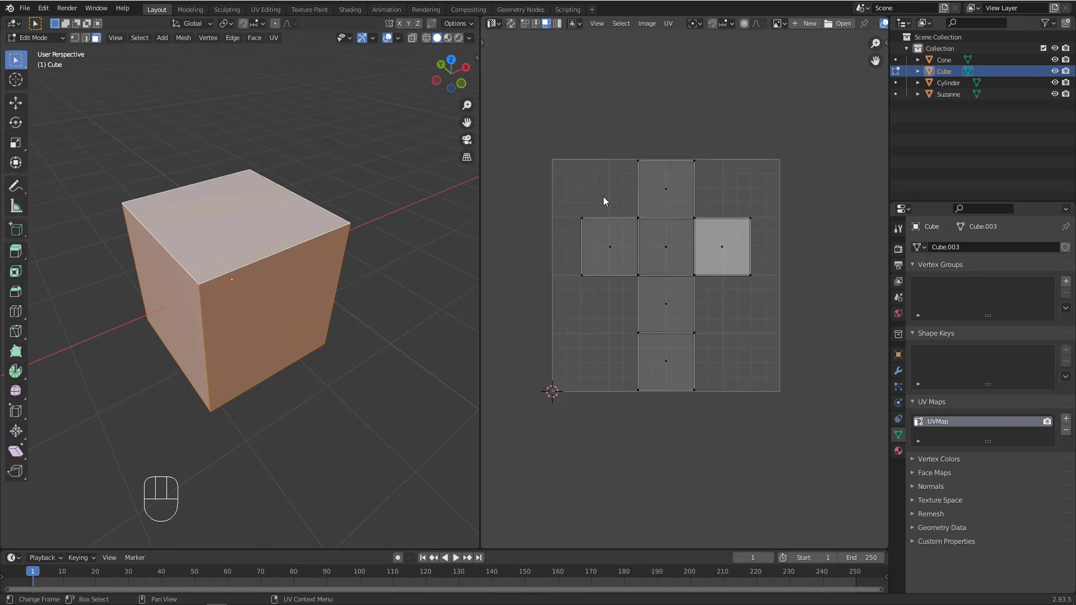
pyautogui.click(576, 23)
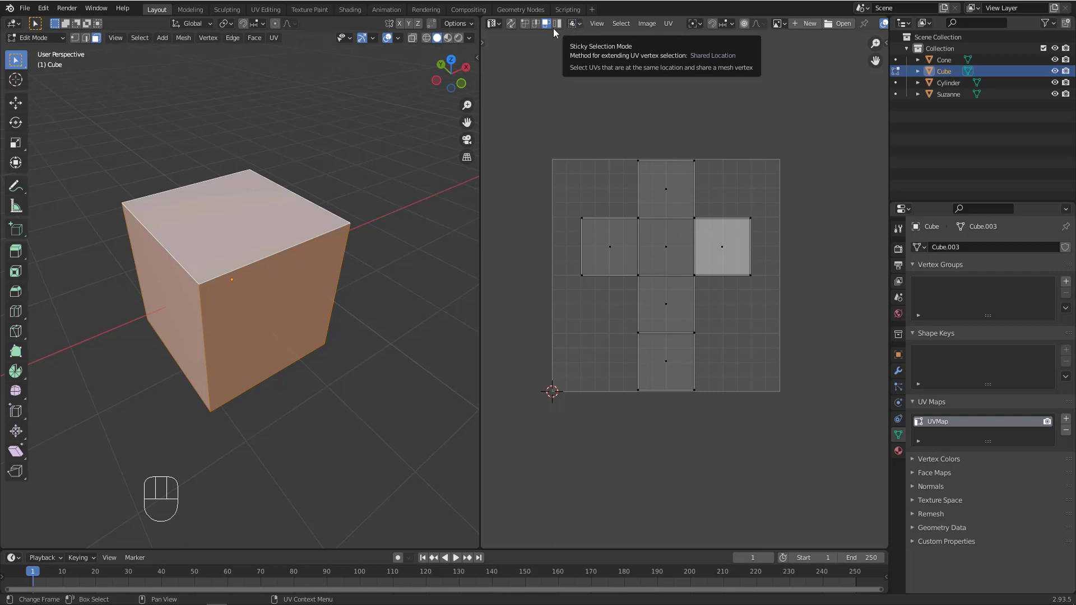
pyautogui.click(528, 23)
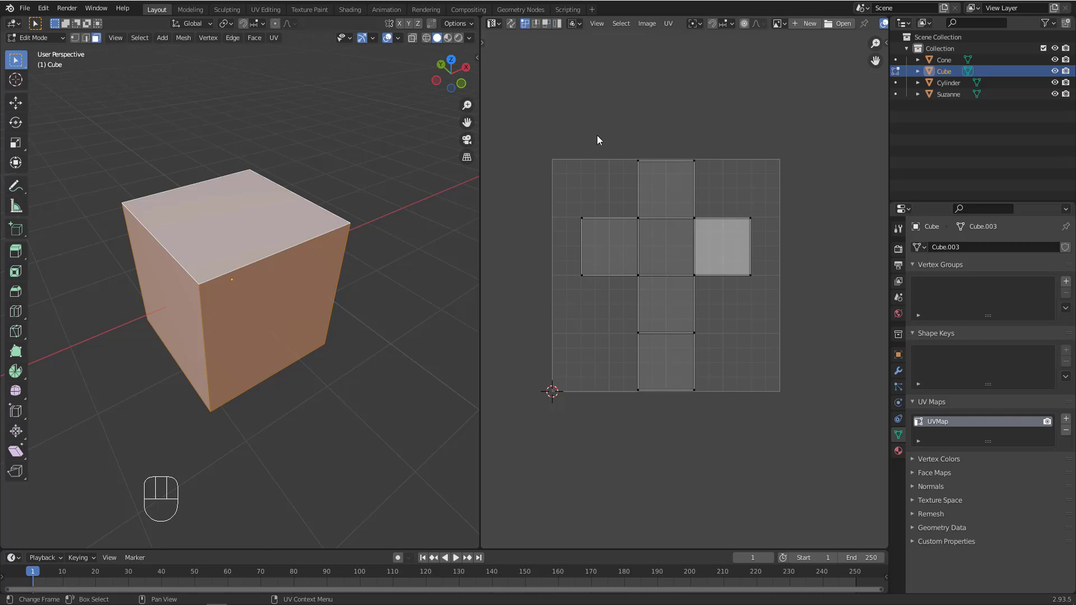
pyautogui.moveTo(597, 135); pyautogui.dragTo(716, 175)
pyautogui.scroll(1, 667, 161)
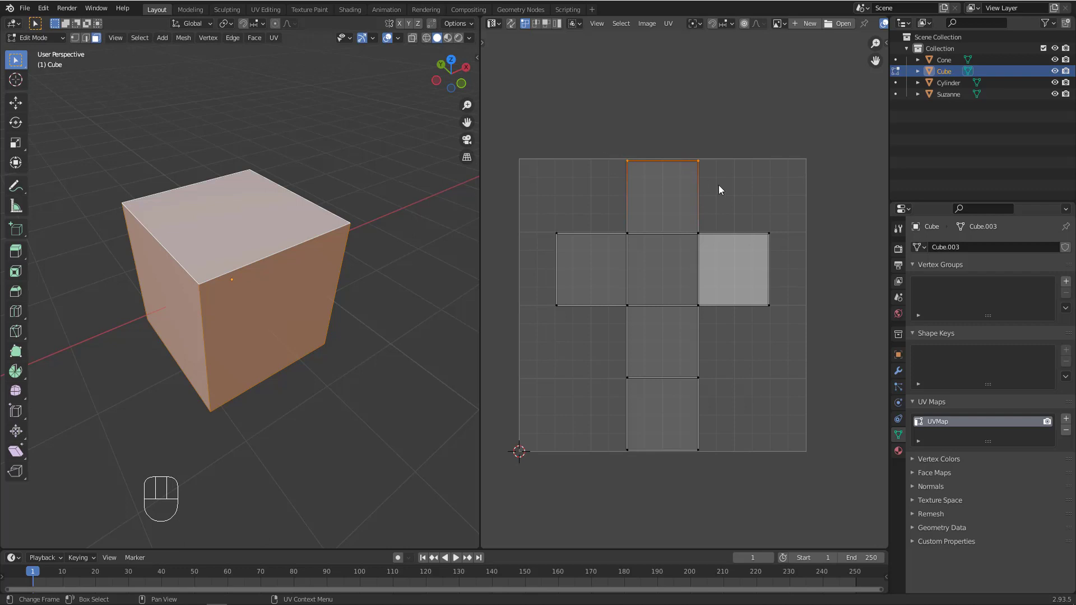
# Set the sticky selection mode to Shared Location and box-select the top two UV vertices again
pyautogui.click(576, 24)
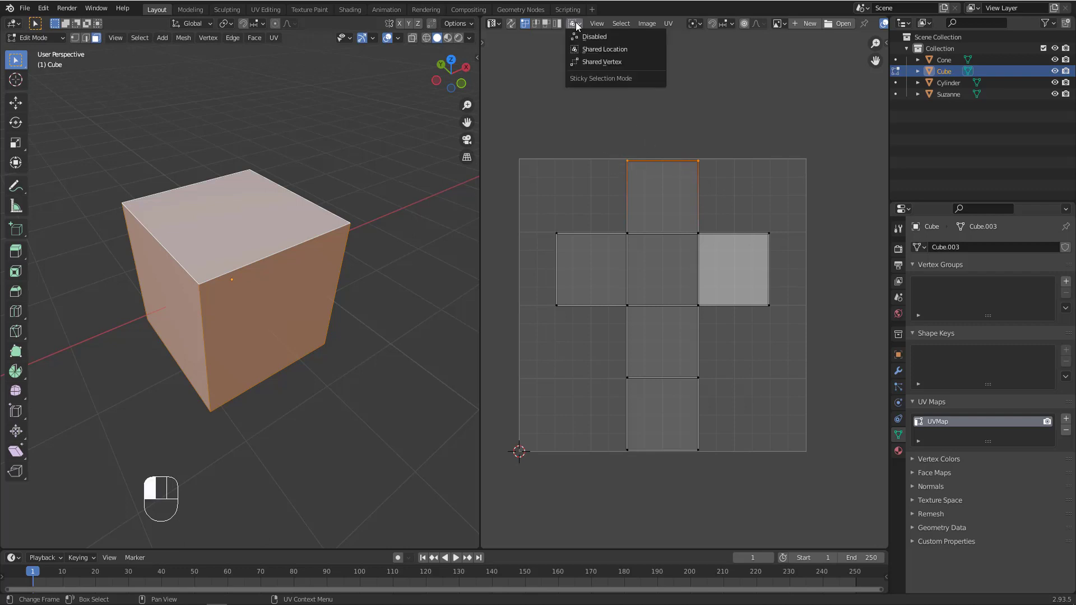
pyautogui.click(591, 50)
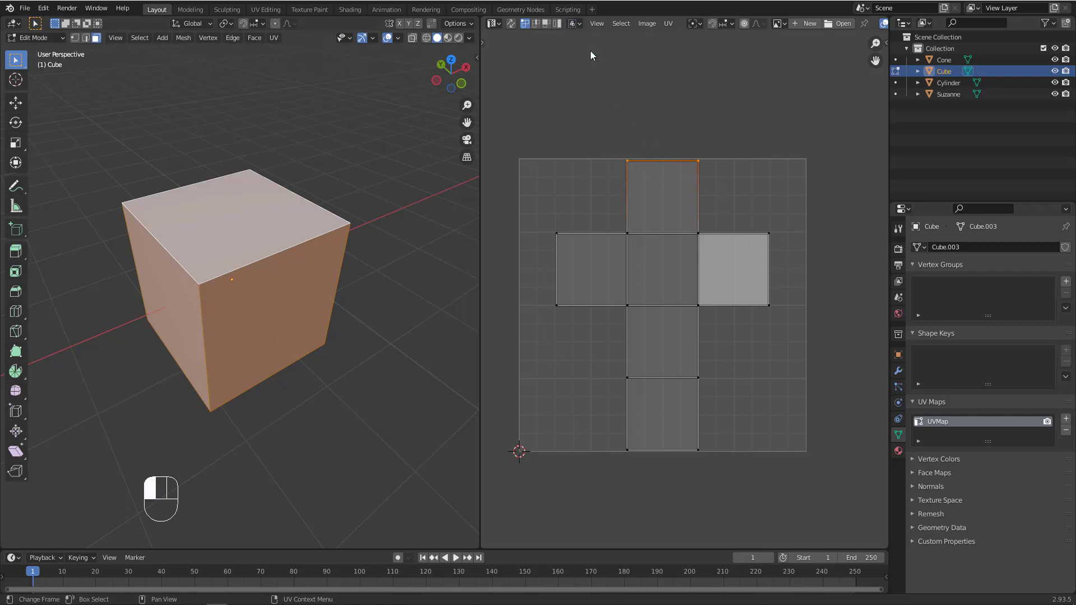
pyautogui.moveTo(587, 125); pyautogui.dragTo(742, 197)
# Set the sticky selection mode to Shared Vertex and box-select the top two UV vertices of the cross
pyautogui.click(576, 24)
pyautogui.click(597, 63)
pyautogui.moveTo(559, 107); pyautogui.dragTo(734, 188)
pyautogui.scroll(-1, 647, 197)
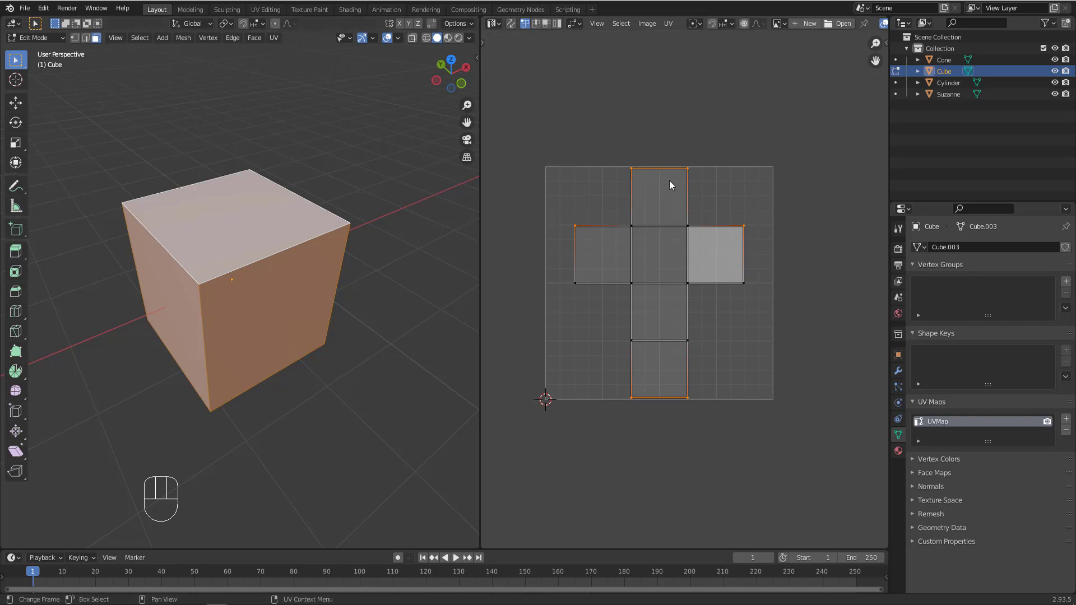
pyautogui.scroll(2, 689, 175)
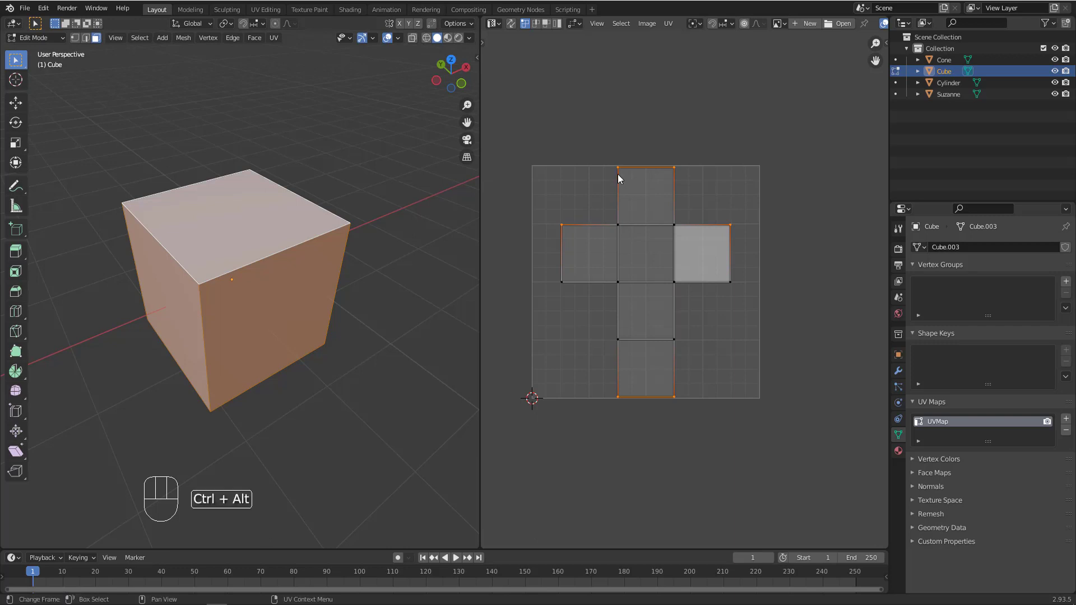
pyautogui.hotkey('ctrl', 'alt', 'd')
pyautogui.moveTo(618, 166)
pyautogui.mouseDown()
pyautogui.moveTo(562, 215)
pyautogui.moveTo(589, 212)
pyautogui.mouseUp()
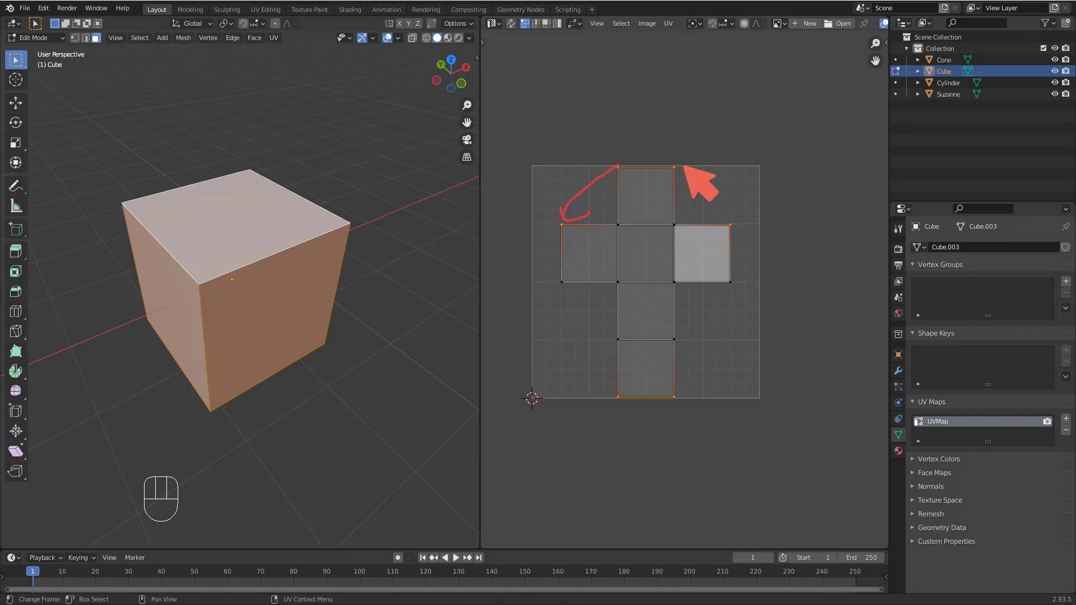
pyautogui.moveTo(681, 167); pyautogui.dragTo(728, 216)
pyautogui.moveTo(678, 167)
pyautogui.mouseDown()
pyautogui.moveTo(779, 331)
pyautogui.moveTo(673, 375)
pyautogui.moveTo(679, 385)
pyautogui.mouseUp()
pyautogui.moveTo(619, 166)
pyautogui.mouseDown()
pyautogui.moveTo(570, 169)
pyautogui.moveTo(577, 413)
pyautogui.moveTo(620, 404)
pyautogui.moveTo(605, 415)
pyautogui.mouseUp()
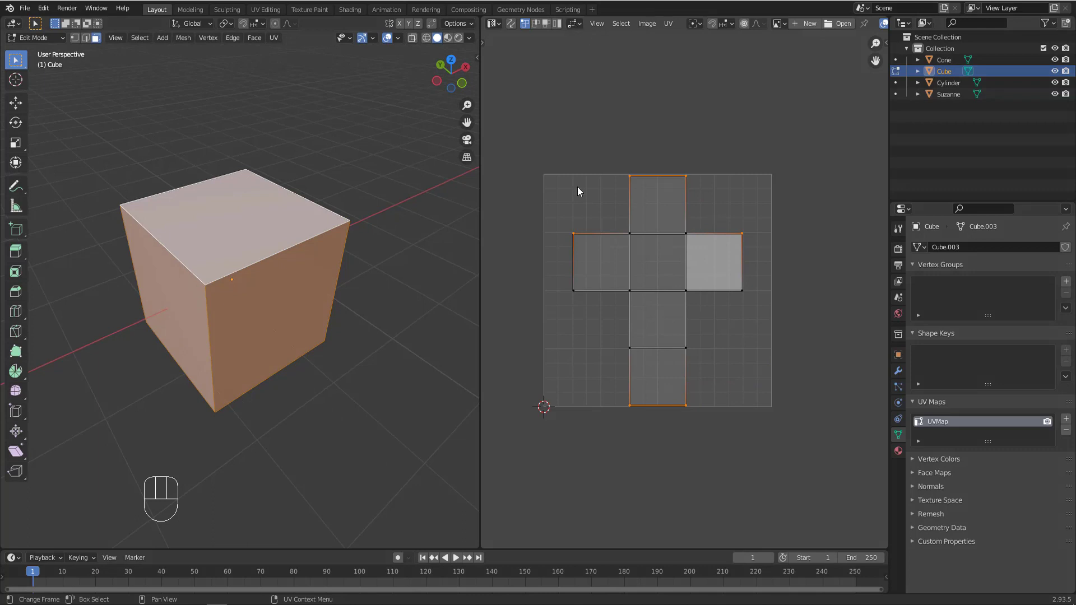
# Set the UV sticky selection mode to Disabled
pyautogui.click(576, 23)
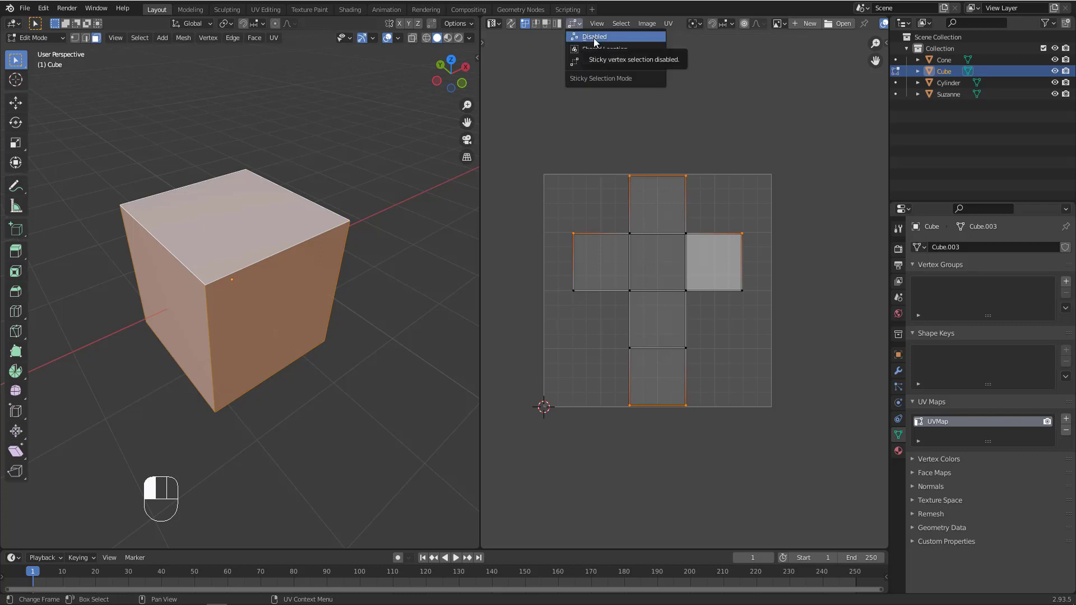
pyautogui.click(596, 37)
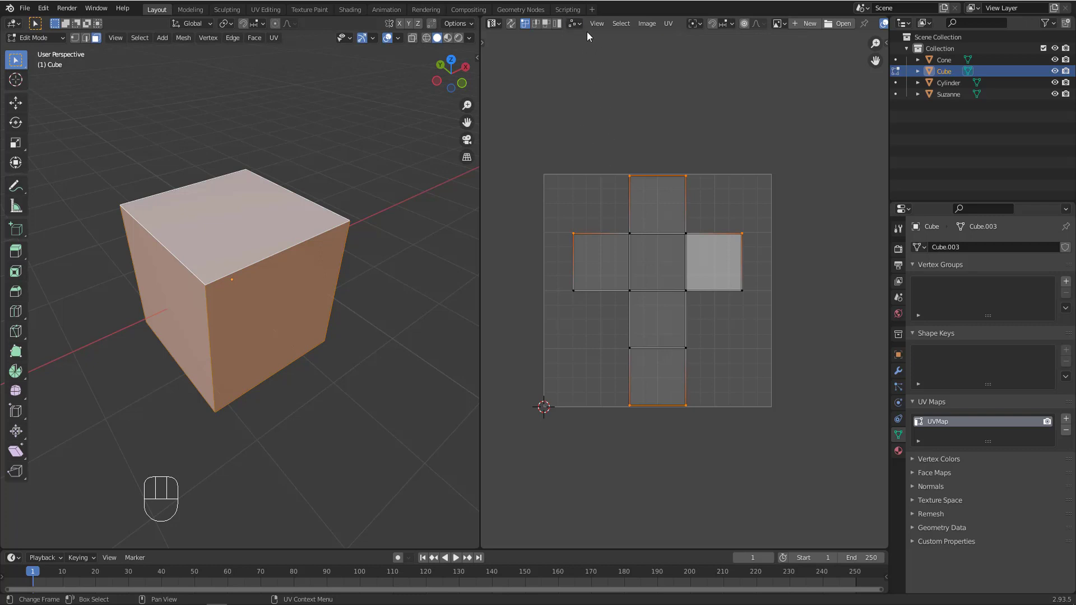
pyautogui.click(617, 25)
pyautogui.moveTo(647, 23)
pyautogui.click(670, 24)
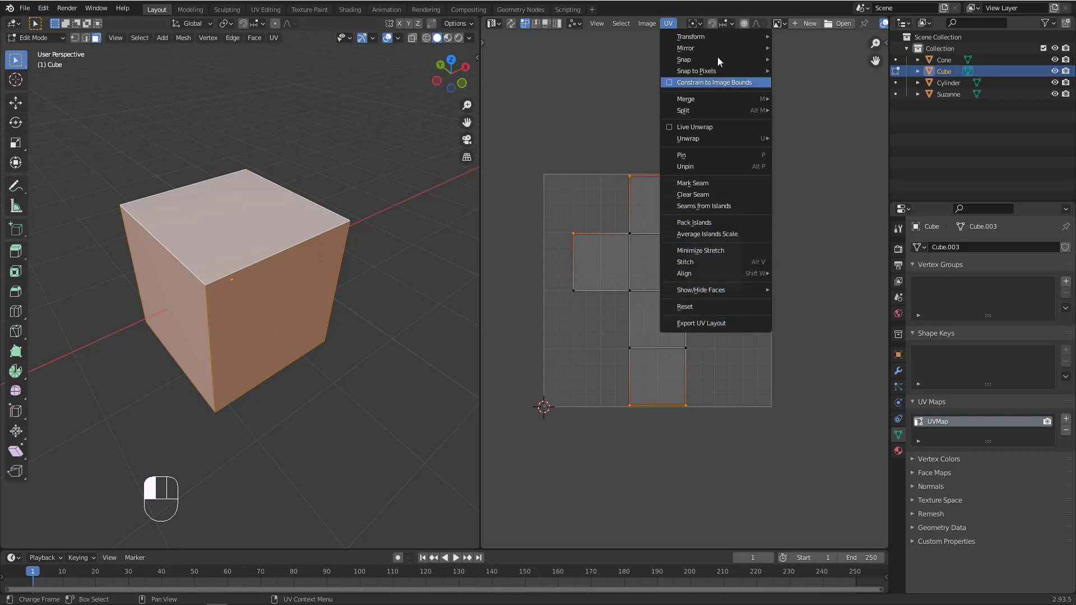
pyautogui.click(695, 83)
# Set the UV pivot to 2D Cursor and reposition the cursor several times, ending beside the cross's lower column inside the UV grid
pyautogui.click(700, 22)
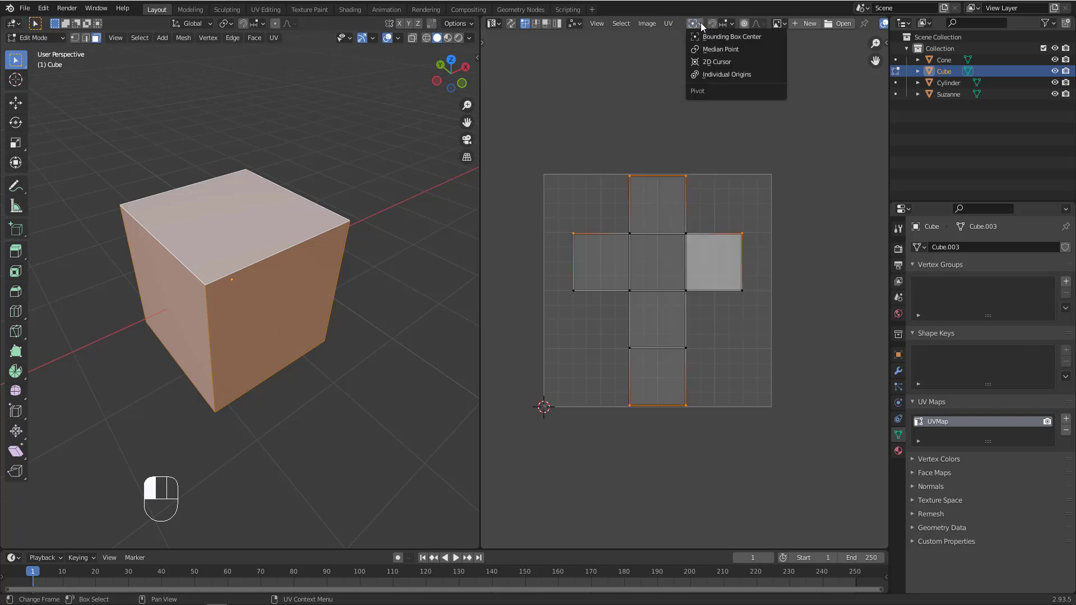
pyautogui.click(718, 62)
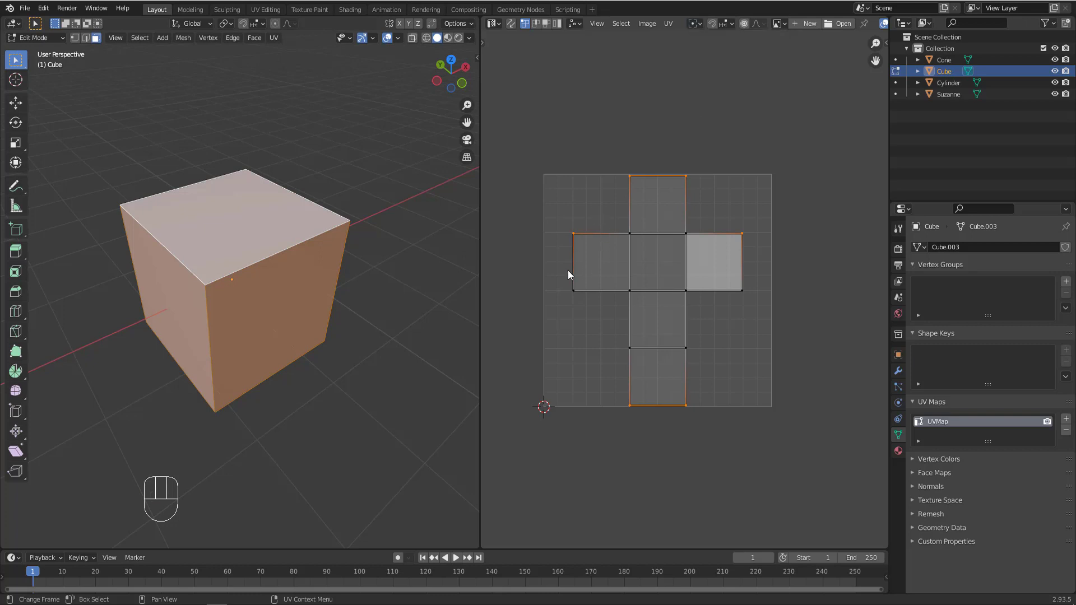
pyautogui.click(610, 345)
pyautogui.keyDown('shift'); pyautogui.rightClick(718, 177); pyautogui.keyUp('shift')
pyautogui.keyDown('shift'); pyautogui.rightClick(569, 151); pyautogui.keyUp('shift')
pyautogui.keyDown('shift'); pyautogui.rightClick(548, 264); pyautogui.keyUp('shift')
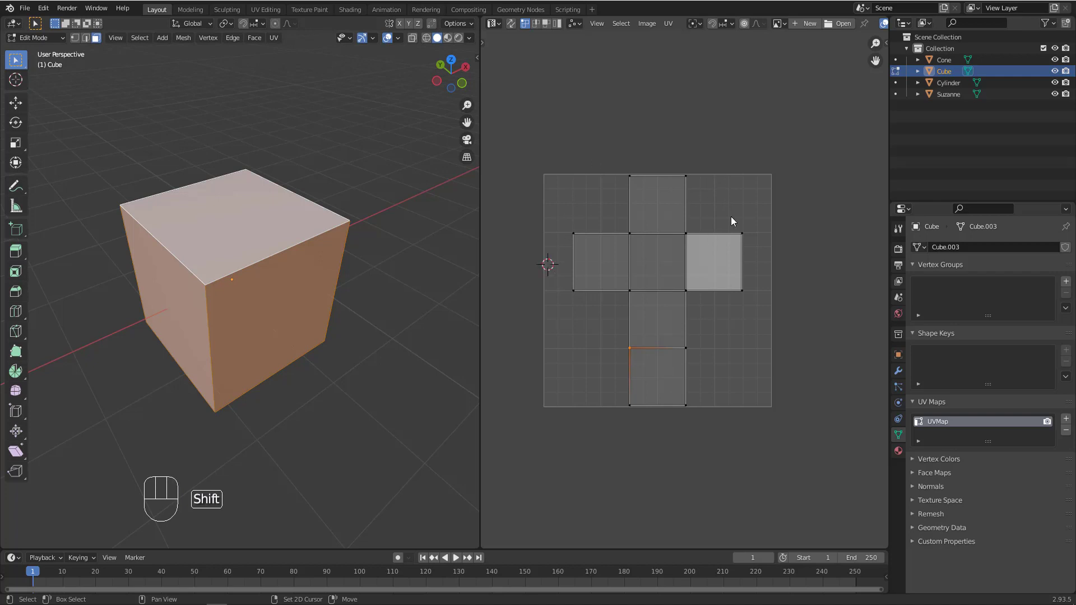
pyautogui.keyDown('shift'); pyautogui.rightClick(729, 202); pyautogui.keyUp('shift')
pyautogui.keyDown('shift'); pyautogui.moveTo(633, 262); pyautogui.dragTo(565, 349, button='right'); pyautogui.keyUp('shift')
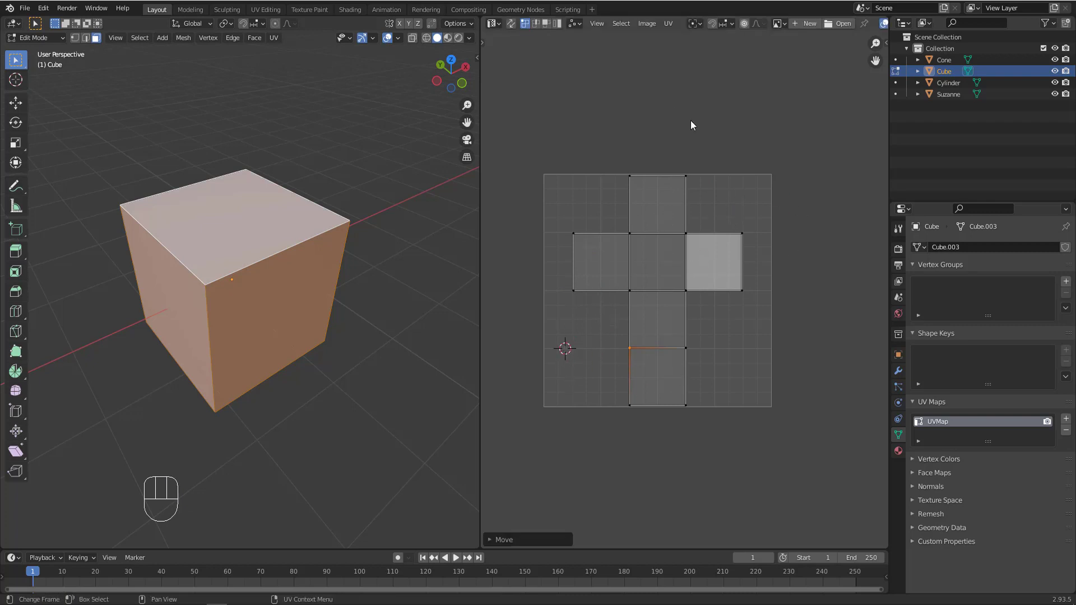
# Set UV snapping to Vertex and snap the 2D cursor onto the lower-left corner of the cross's left arm
pyautogui.click(723, 22)
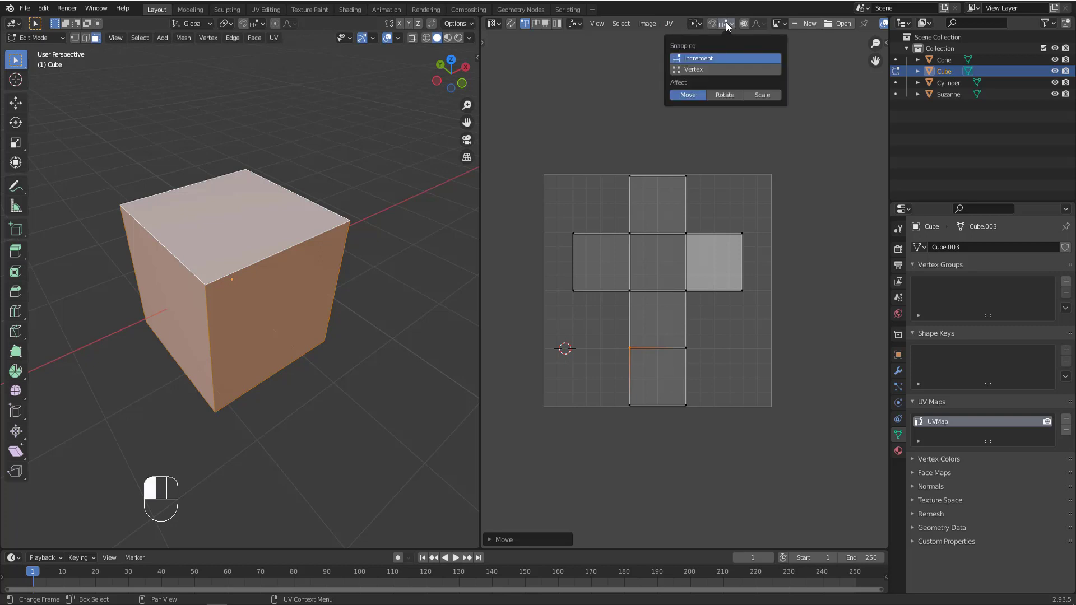
pyautogui.click(696, 70)
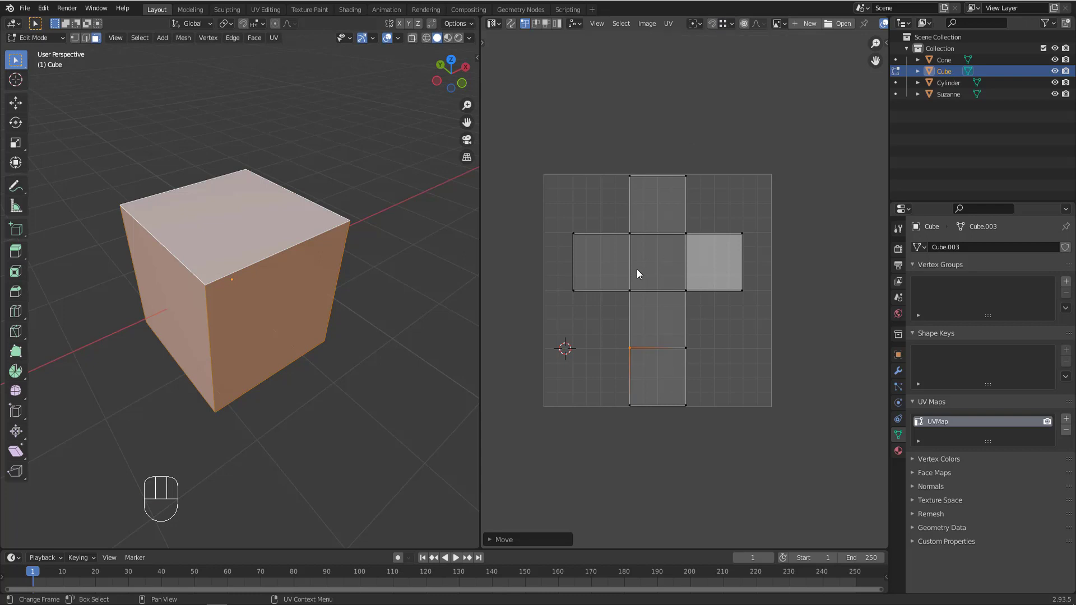
pyautogui.scroll(-3, 583, 288)
pyautogui.scroll(1, 574, 298)
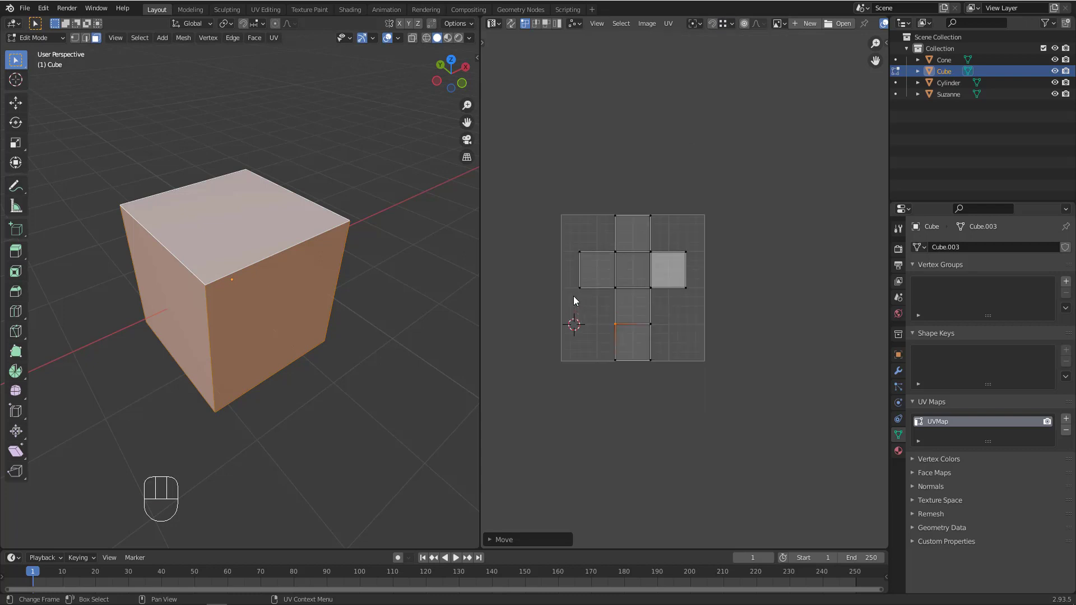
pyautogui.scroll(2, 581, 288)
pyautogui.keyDown('shift'); pyautogui.moveTo(586, 324); pyautogui.dragTo(601, 289, button='right'); pyautogui.keyUp('shift')
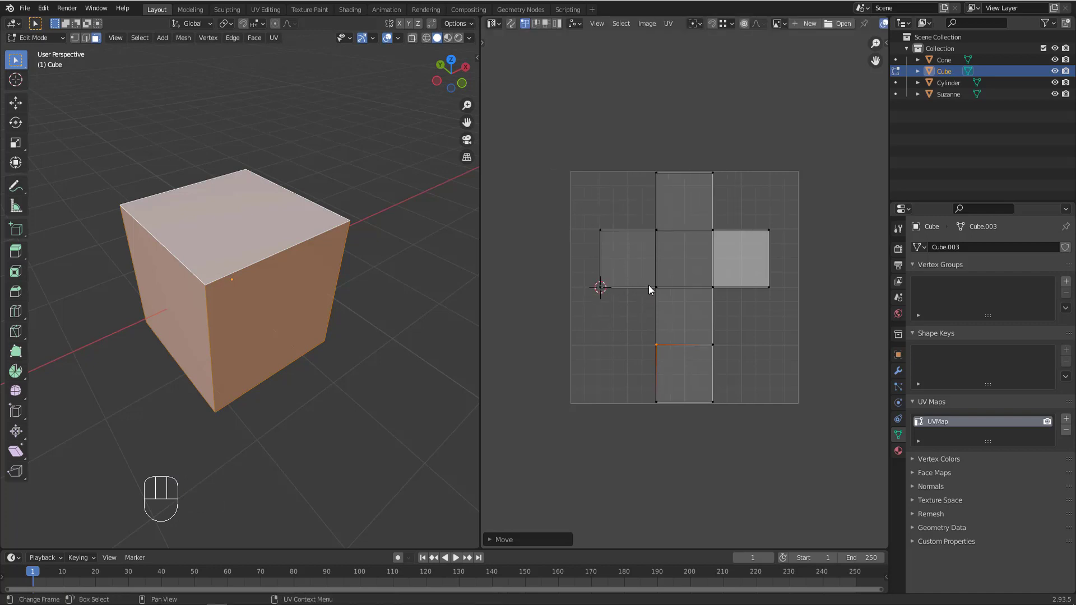
# Try rotating all of the cube's UVs around the 2D Cursor pivot
pyautogui.press('a')
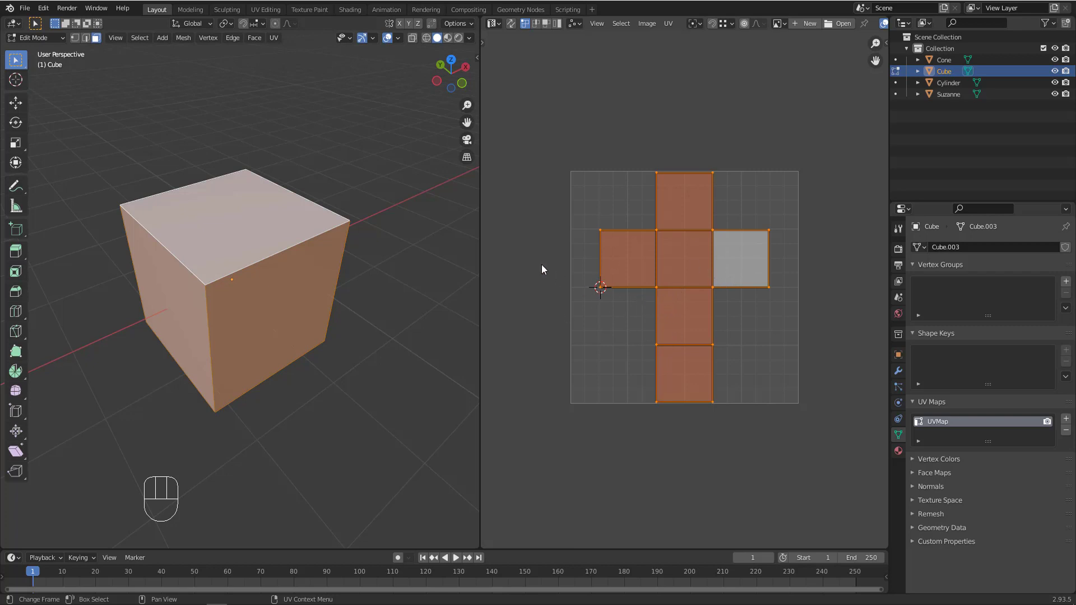
pyautogui.scroll(-1, 638, 320)
pyautogui.scroll(1, 728, 302)
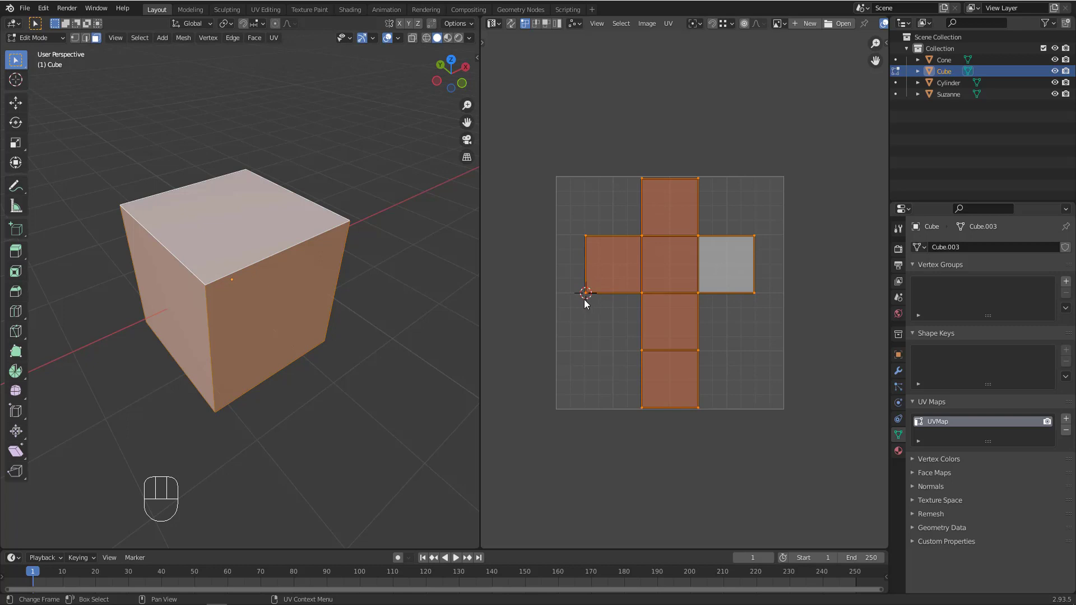
pyautogui.click(698, 23)
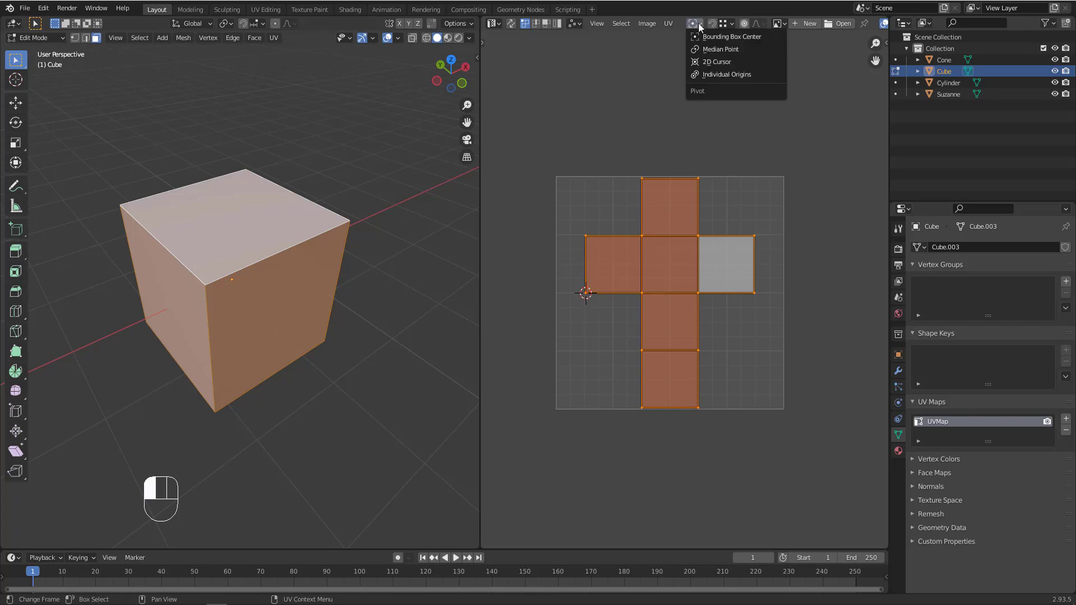
pyautogui.click(705, 60)
pyautogui.press('r')
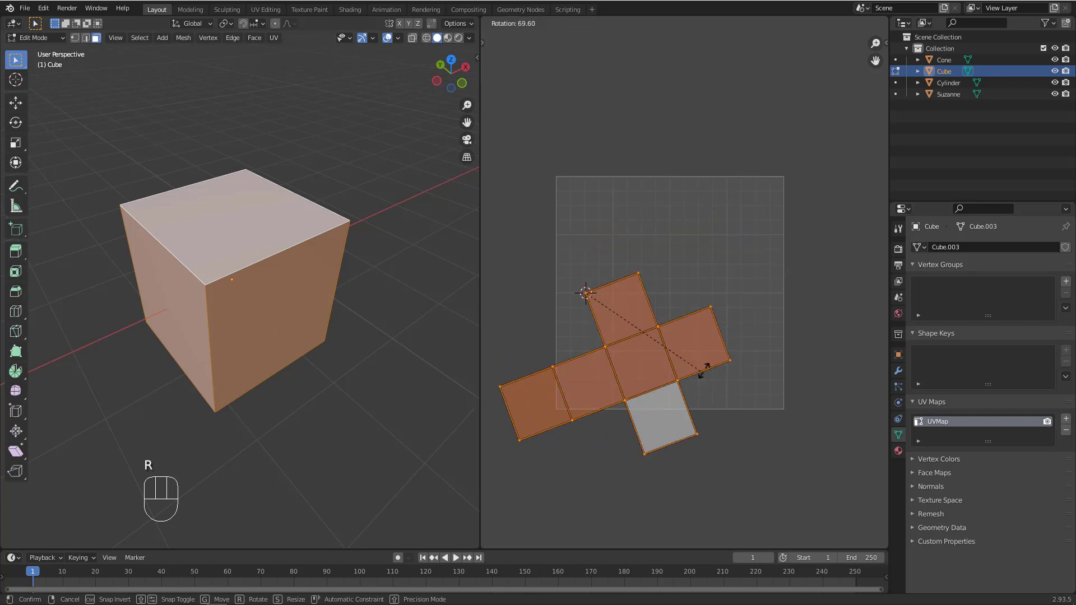
pyautogui.press('Escape')
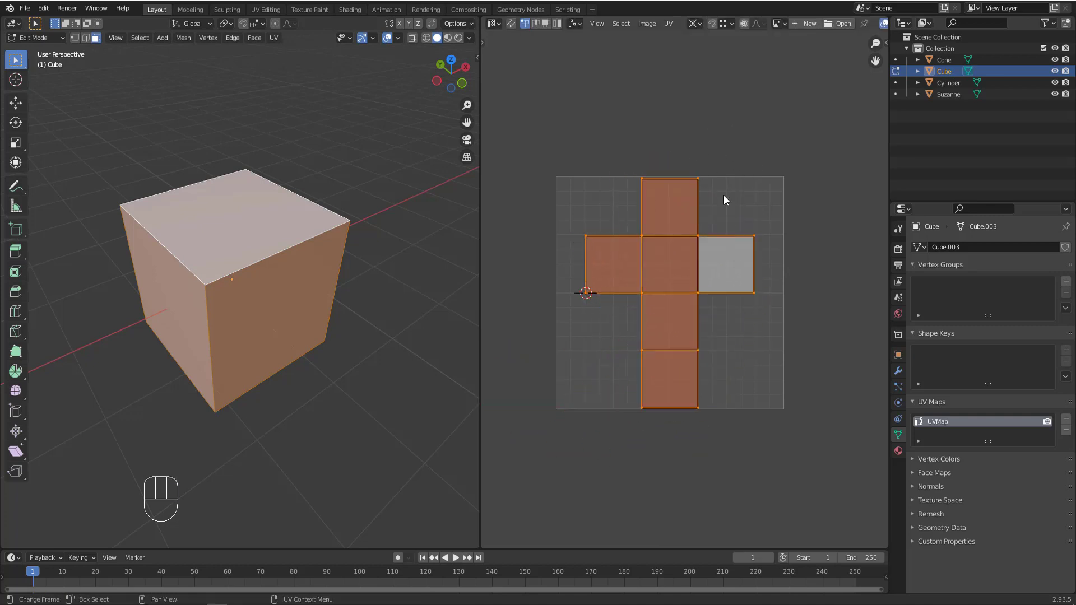
# Check the UV editor's proportional falloff setting and the list of images available for display
pyautogui.click(757, 23)
pyautogui.hscroll(3, 852, 26)
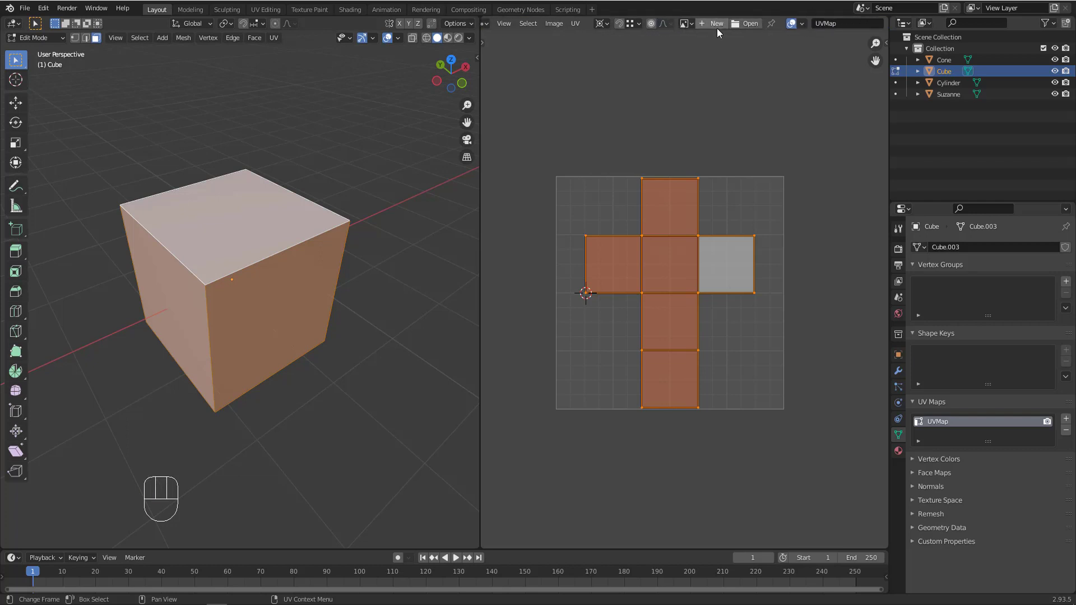
pyautogui.click(687, 23)
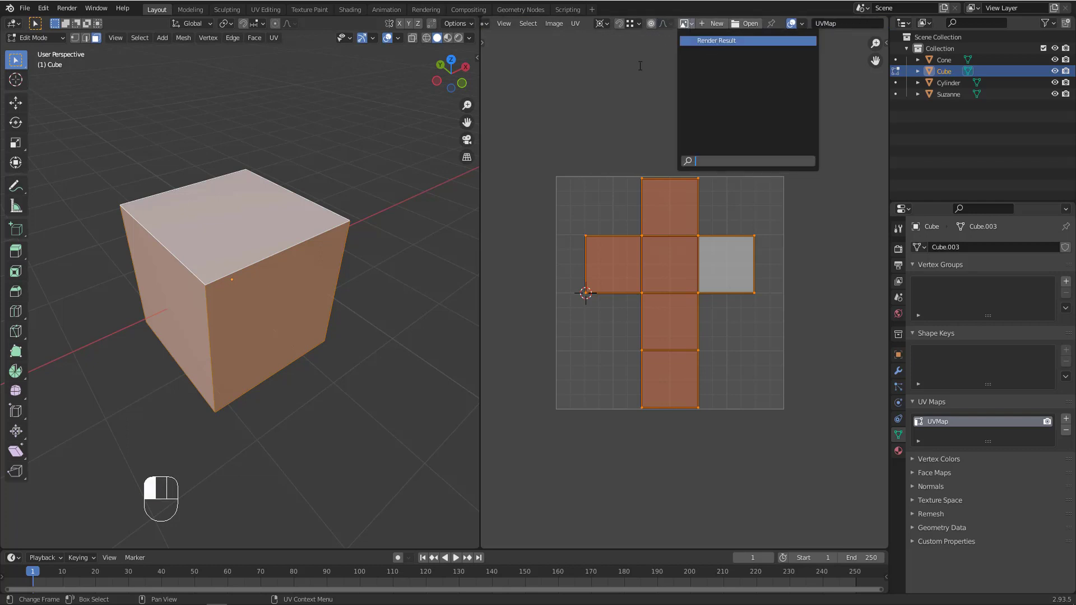
# Toggle the UV editor overlays off and on, review the overlay options, and clear the UV selection
pyautogui.click(791, 23)
pyautogui.click(791, 23)
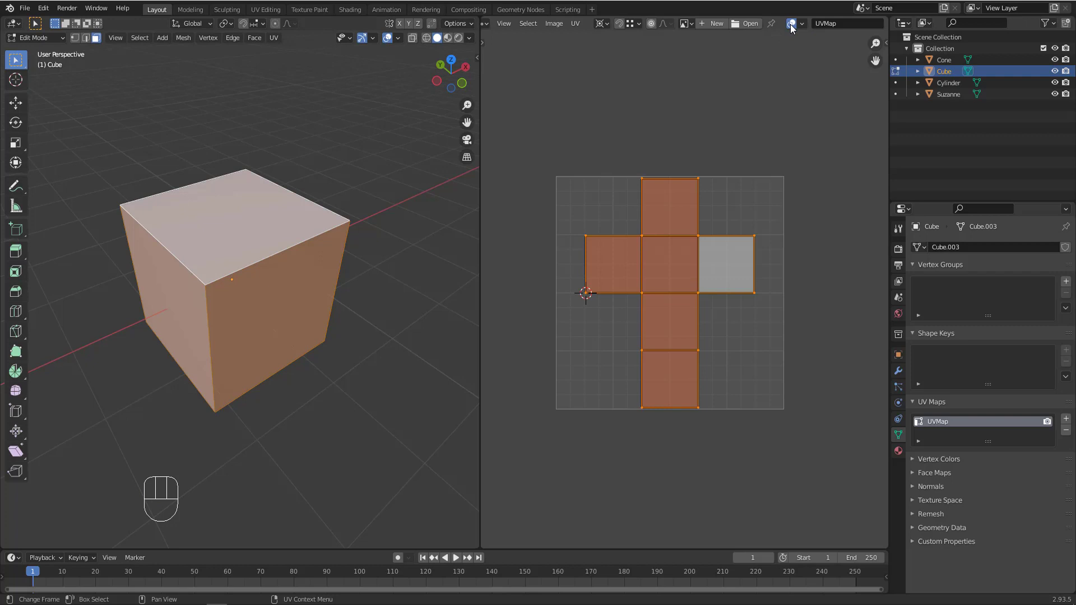
pyautogui.click(791, 23)
pyautogui.click(791, 24)
pyautogui.click(802, 24)
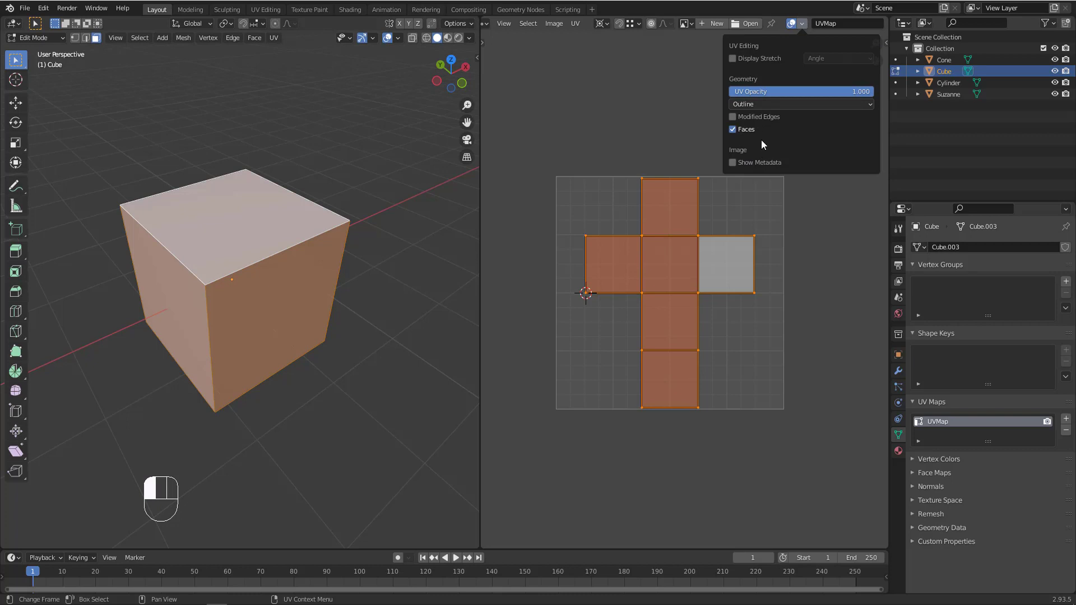
pyautogui.click(592, 164)
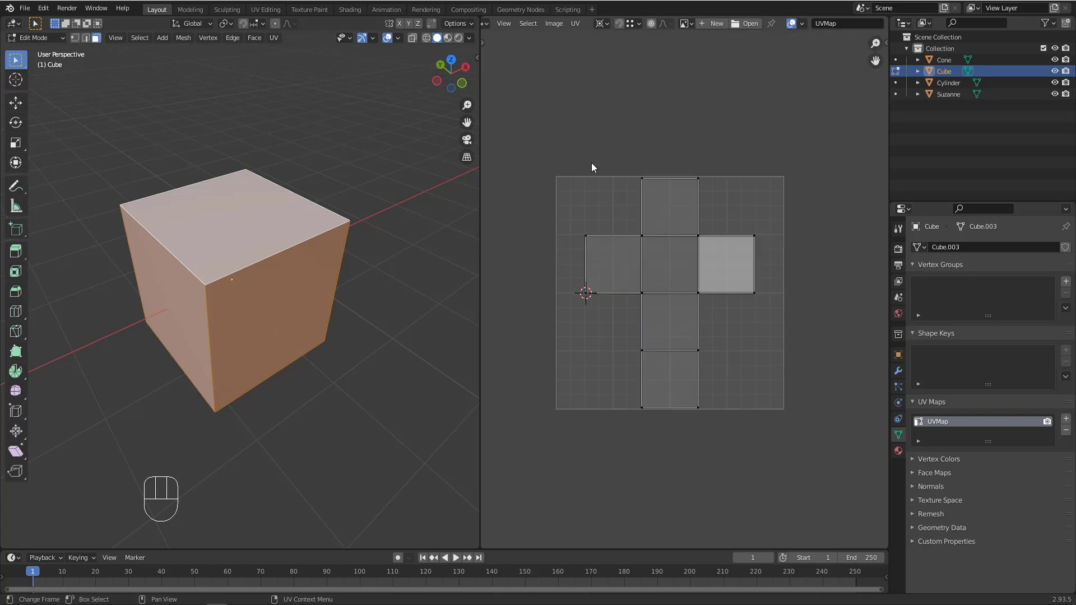
# Leave Edit Mode on the cube and open the cylinder in Edit Mode to show its UV layout
pyautogui.scroll(-3, 332, 240)
pyautogui.moveTo(332, 241); pyautogui.dragTo(372, 240, button='middle')
pyautogui.scroll(-3, 254, 245)
pyautogui.moveTo(372, 239)
pyautogui.mouseDown(button='middle')
pyautogui.moveTo(391, 255)
pyautogui.moveTo(390, 242)
pyautogui.mouseUp(button='middle')
pyautogui.press('Tab')
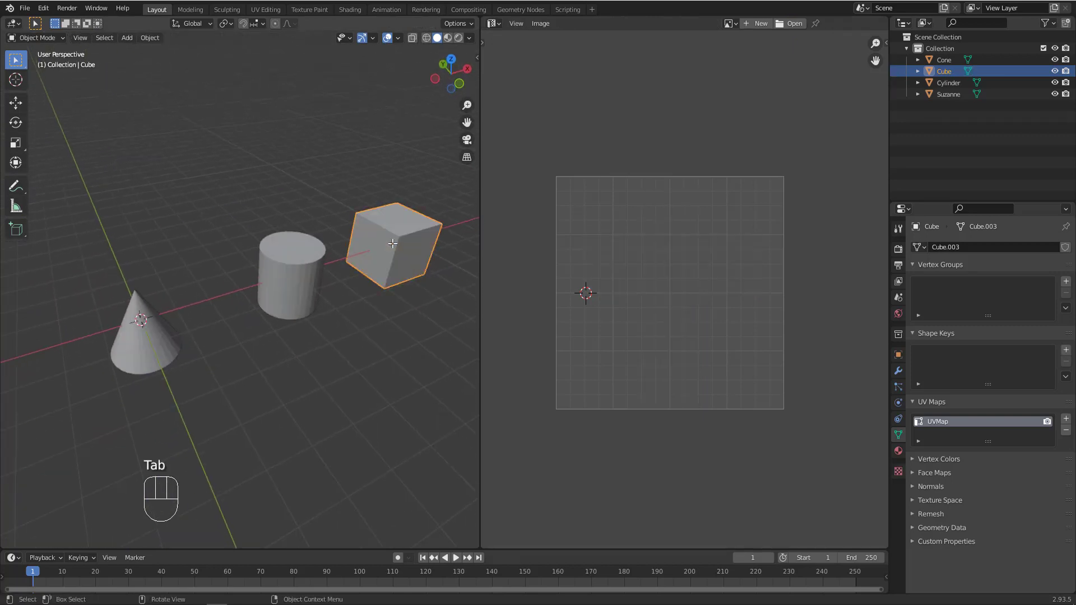
pyautogui.click(302, 279)
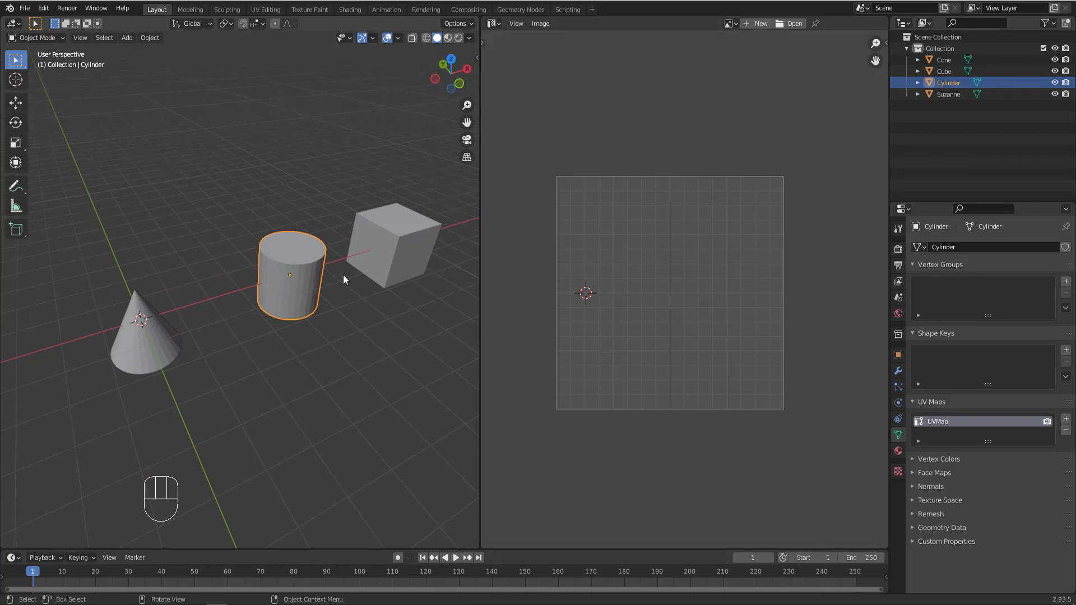
pyautogui.moveTo(339, 278); pyautogui.dragTo(345, 274, button='middle')
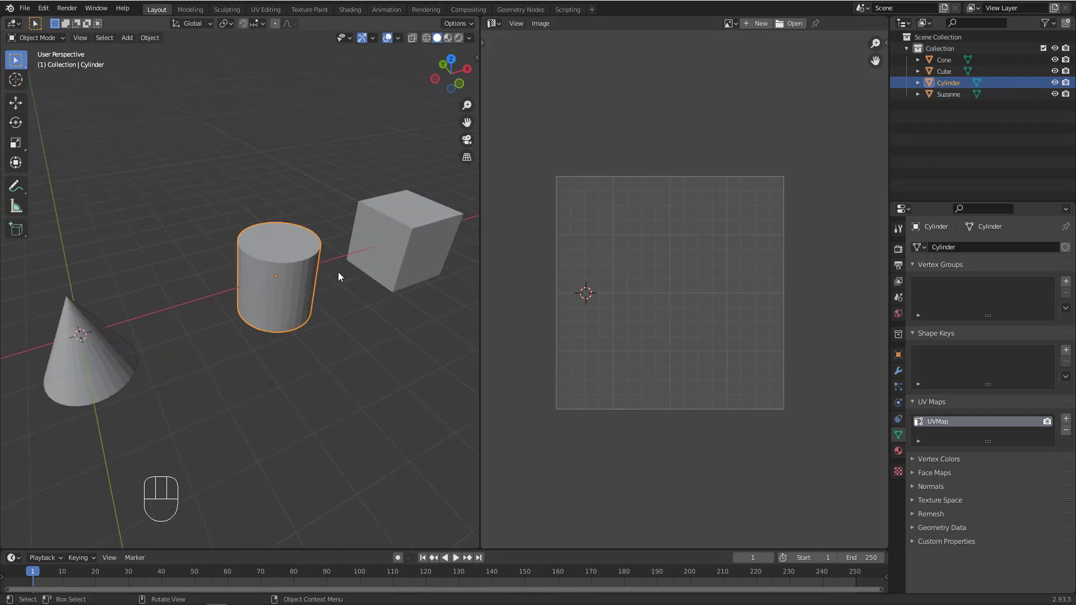
pyautogui.press('Tab')
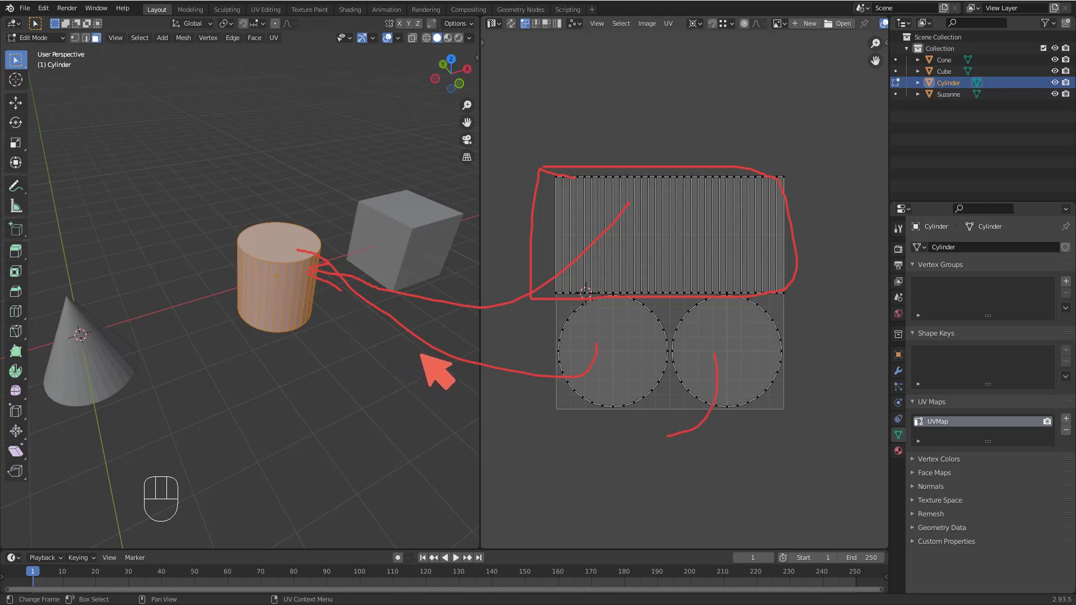
# Switch from the cylinder to editing the cone, and view its base alongside its UV layout
pyautogui.moveTo(413, 285); pyautogui.dragTo(298, 329, button='middle')
pyautogui.press('Tab')
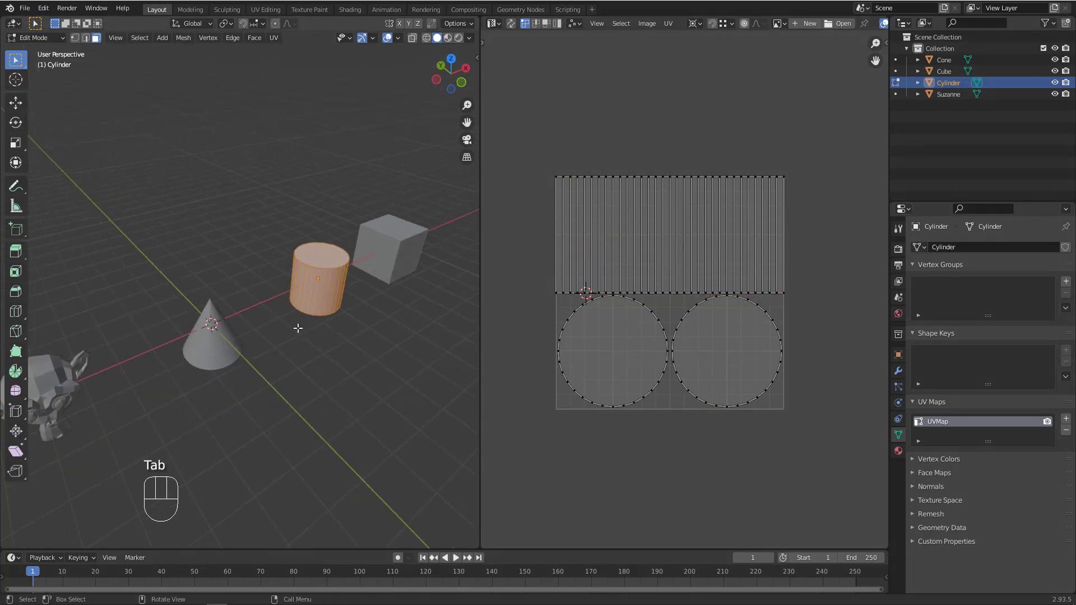
pyautogui.click(210, 343)
pyautogui.moveTo(210, 343); pyautogui.dragTo(235, 311, button='middle')
pyautogui.scroll(2, 223, 353)
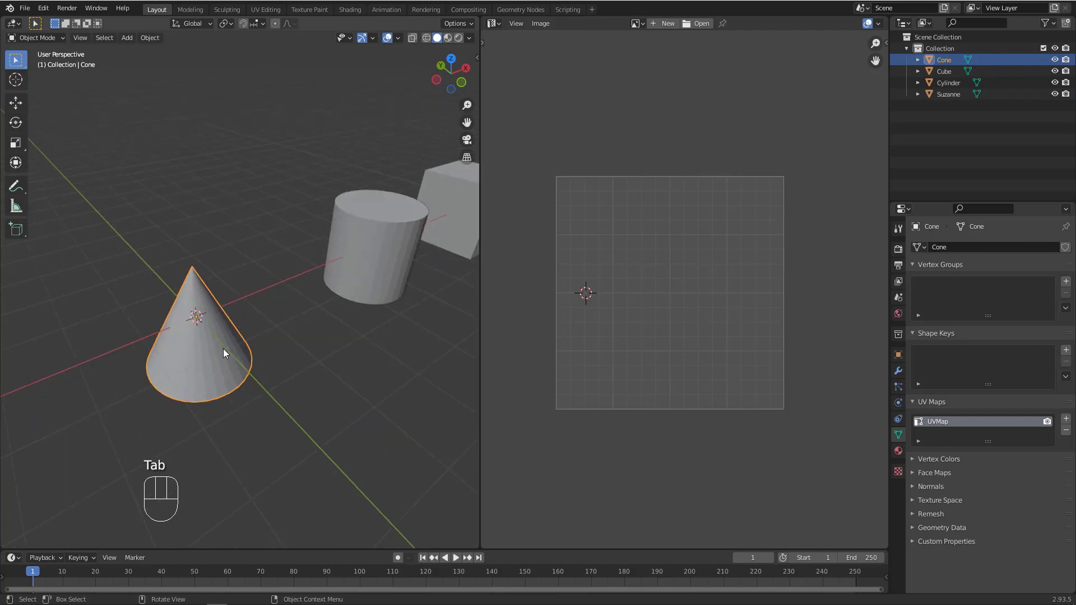
pyautogui.press('Tab')
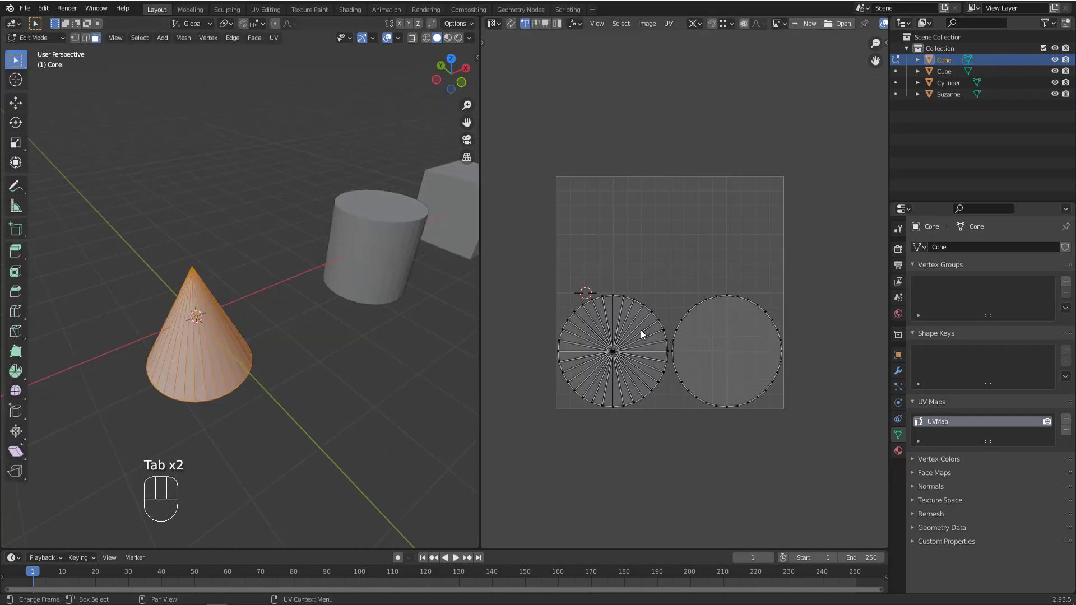
pyautogui.moveTo(283, 314); pyautogui.dragTo(297, 216, button='middle')
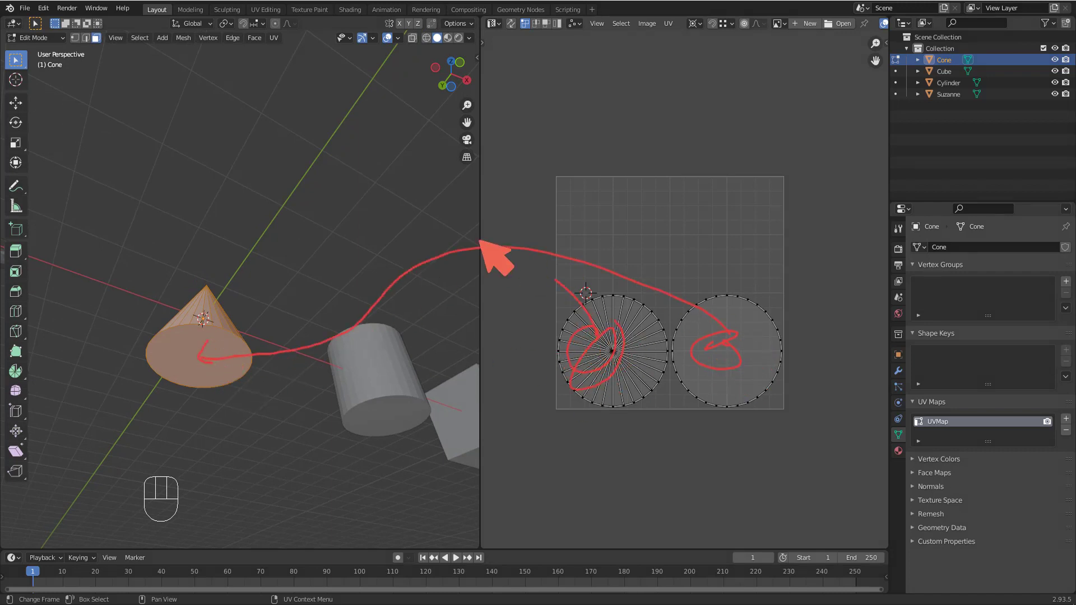
# Switch from the cone to editing the Suzanne mesh, and view its face from the front beside its UVs
pyautogui.moveTo(238, 366); pyautogui.dragTo(302, 344, button='middle')
pyautogui.press('Tab')
pyautogui.moveTo(204, 306); pyautogui.dragTo(251, 301, button='middle')
pyautogui.click(251, 301)
pyautogui.scroll(5, 286, 302)
pyautogui.press('Tab')
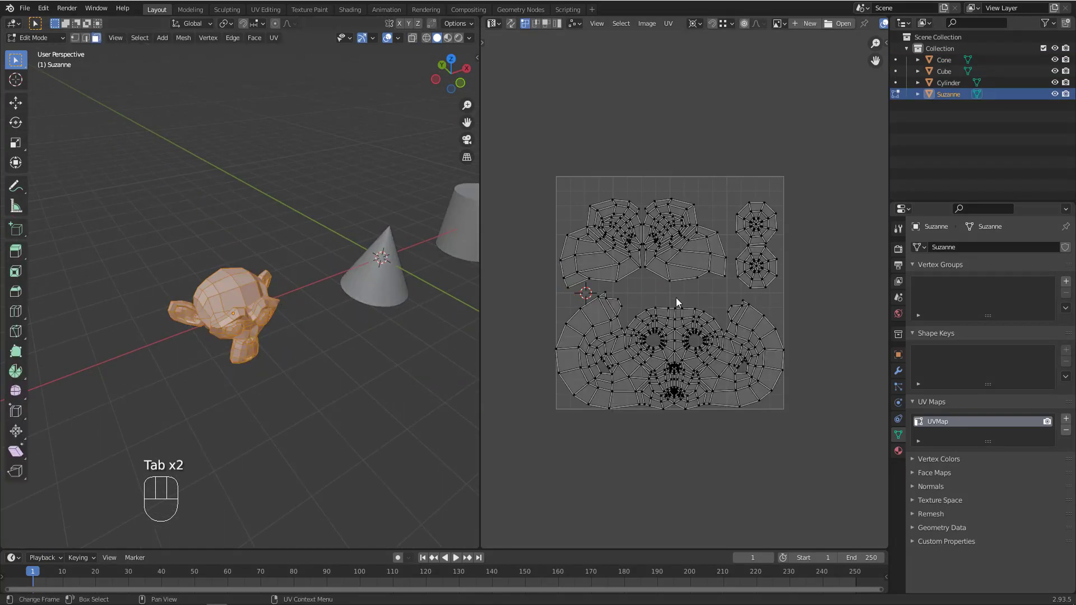
pyautogui.scroll(2, 684, 288)
pyautogui.moveTo(324, 320); pyautogui.dragTo(381, 317, button='middle')
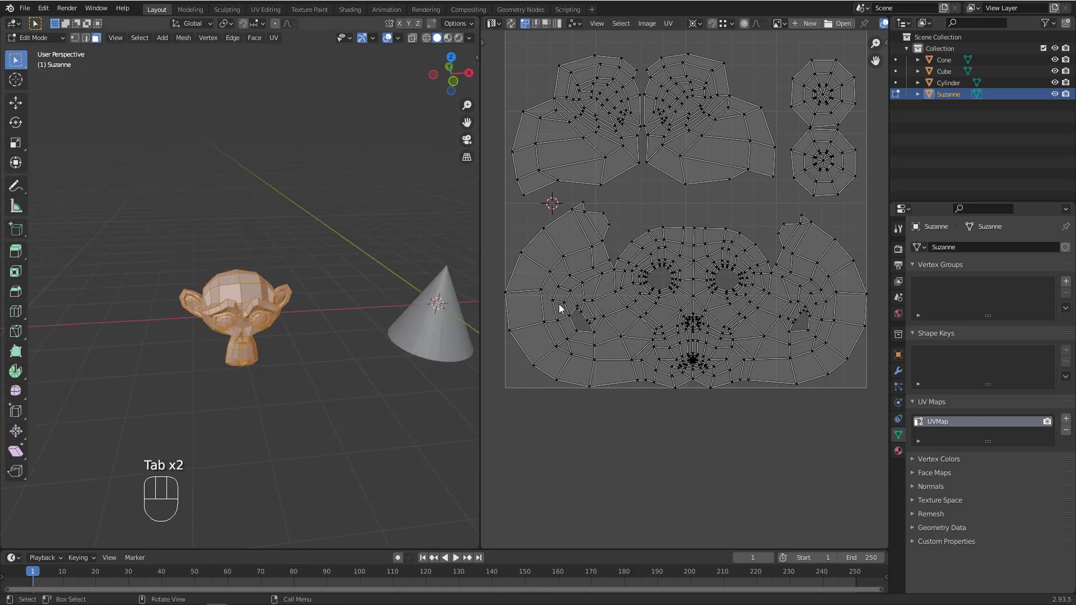
# Box-select Suzanne's large face island in the lower half of the UV grid
pyautogui.scroll(-2, 622, 265)
pyautogui.moveTo(528, 379); pyautogui.dragTo(789, 234)
pyautogui.scroll(3, 692, 276)
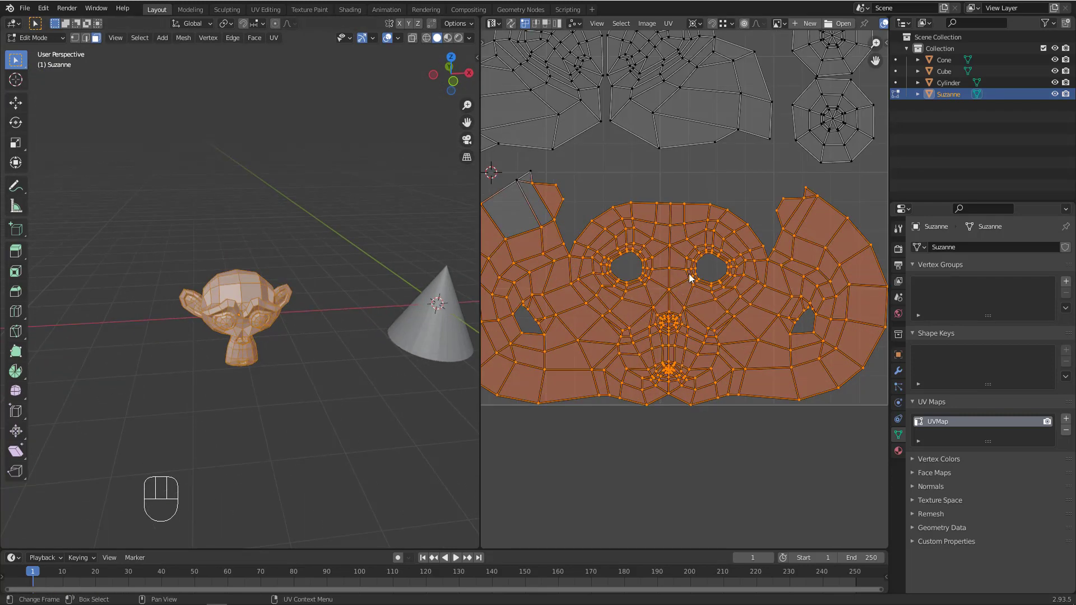
pyautogui.scroll(-3, 675, 257)
pyautogui.hotkey('ctrl', 'alt', 'g')
pyautogui.moveTo(542, 141); pyautogui.dragTo(599, 213)
pyautogui.moveTo(615, 142); pyautogui.dragTo(677, 209)
pyautogui.moveTo(671, 184)
pyautogui.mouseDown()
pyautogui.moveTo(674, 217)
pyautogui.moveTo(655, 209)
pyautogui.mouseUp()
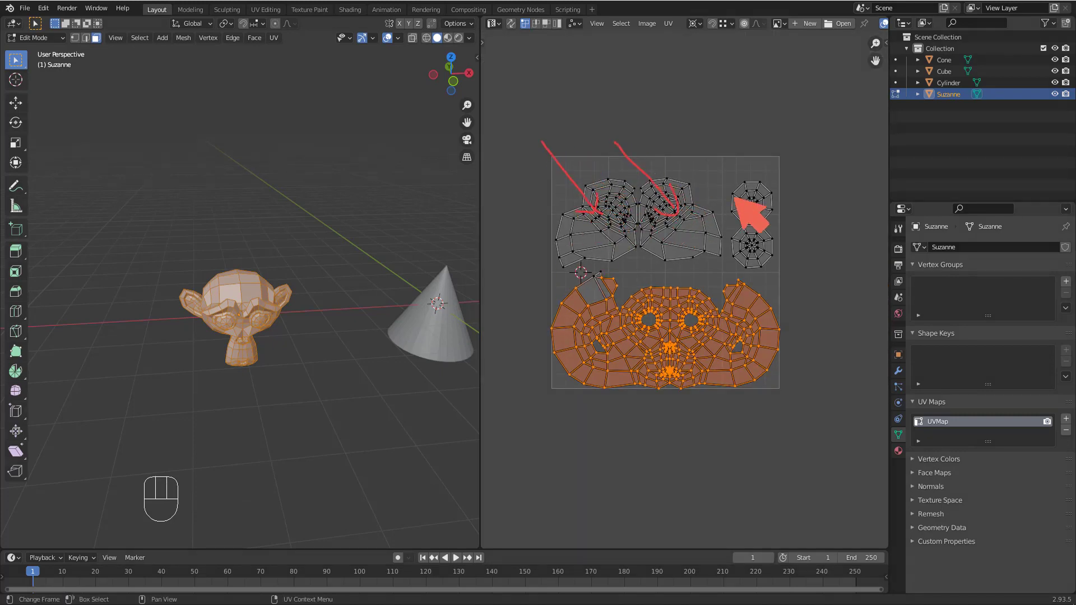
pyautogui.moveTo(730, 180)
pyautogui.mouseDown()
pyautogui.moveTo(729, 248)
pyautogui.moveTo(775, 254)
pyautogui.moveTo(761, 173)
pyautogui.moveTo(751, 172)
pyautogui.mouseUp()
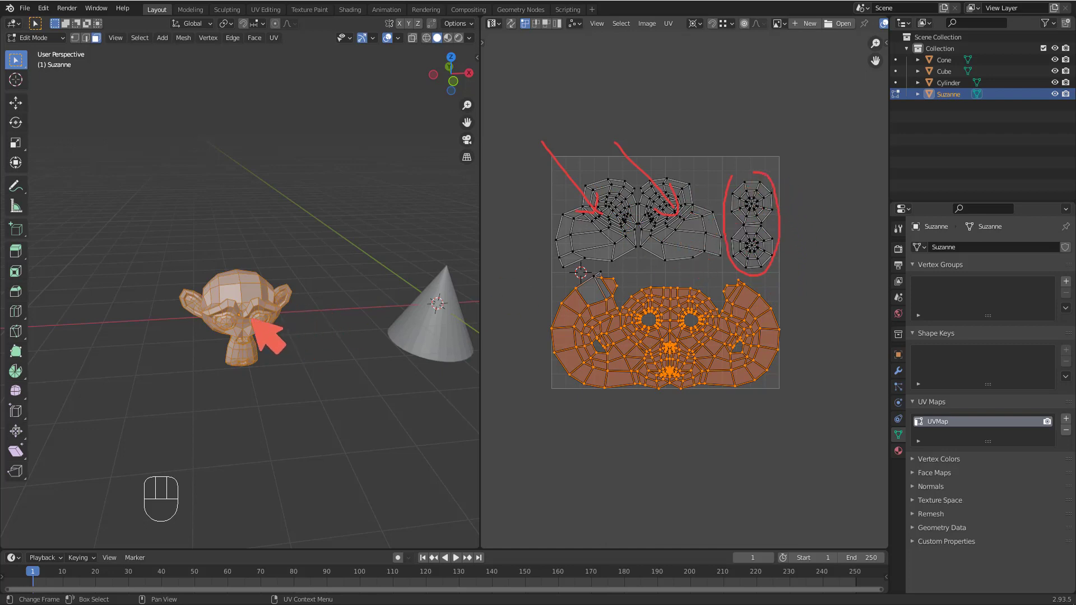
pyautogui.press('Escape')
# Deselect all of Suzanne's UVs and all of its mesh faces
pyautogui.scroll(4, 267, 321)
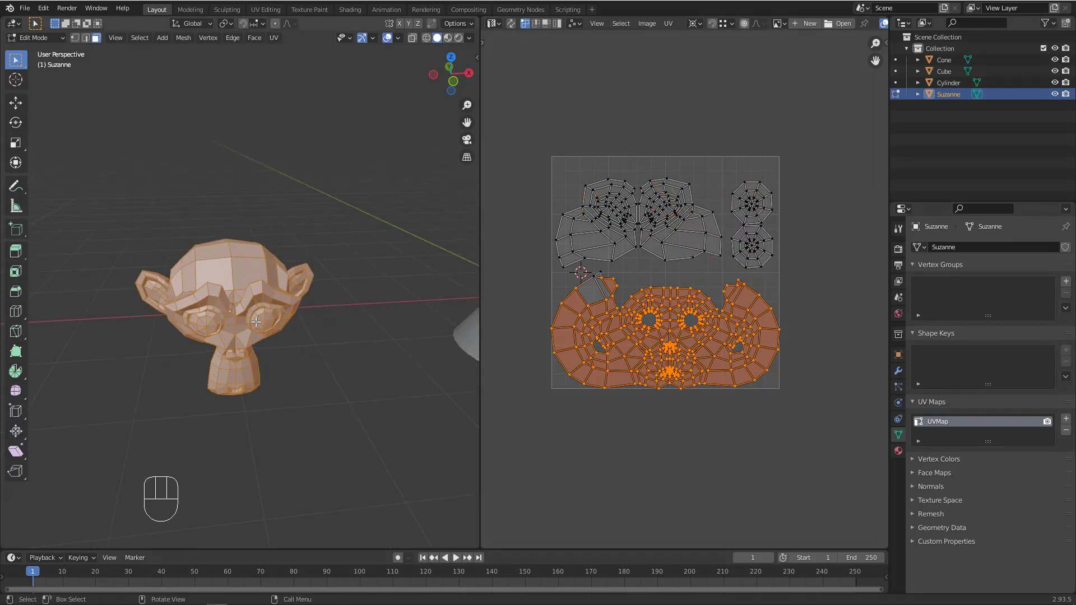
pyautogui.moveTo(269, 322); pyautogui.dragTo(310, 316, button='middle')
pyautogui.scroll(2, 241, 317)
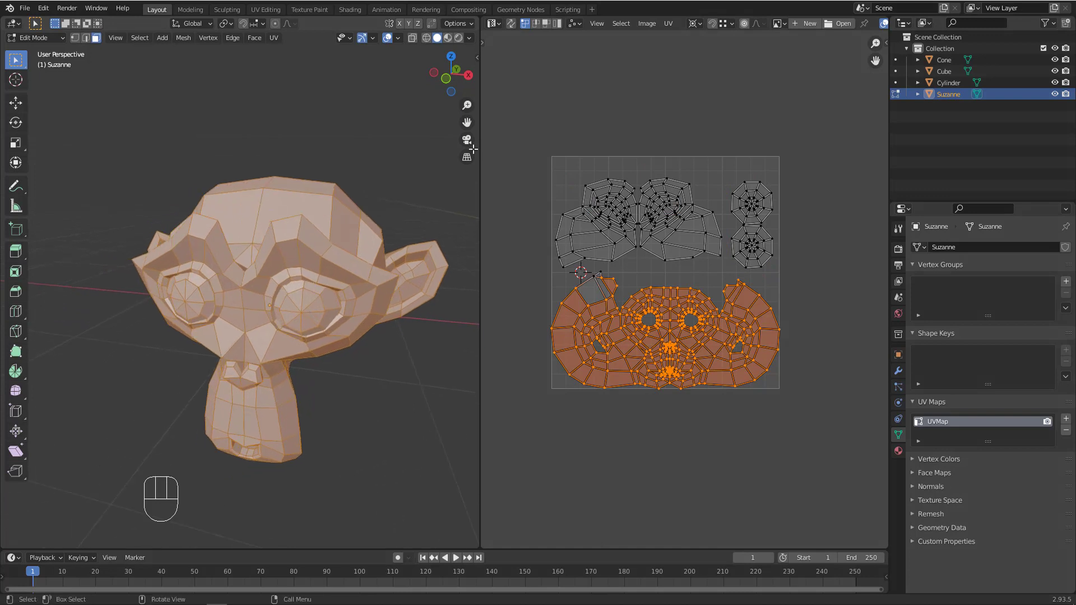
pyautogui.hotkey('alt', 'a')
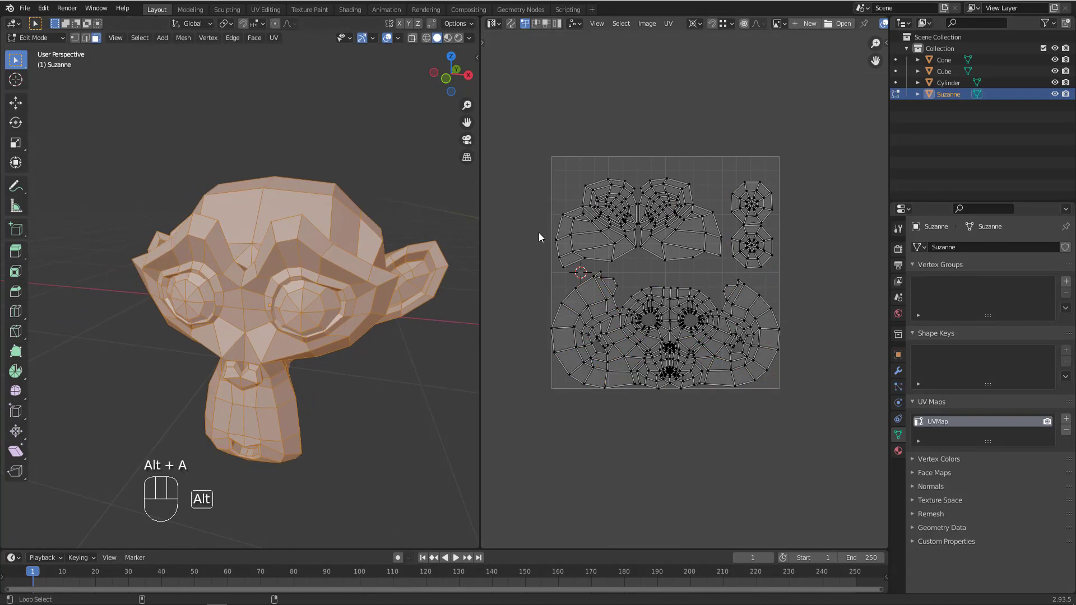
pyautogui.hotkey('alt', 'a')
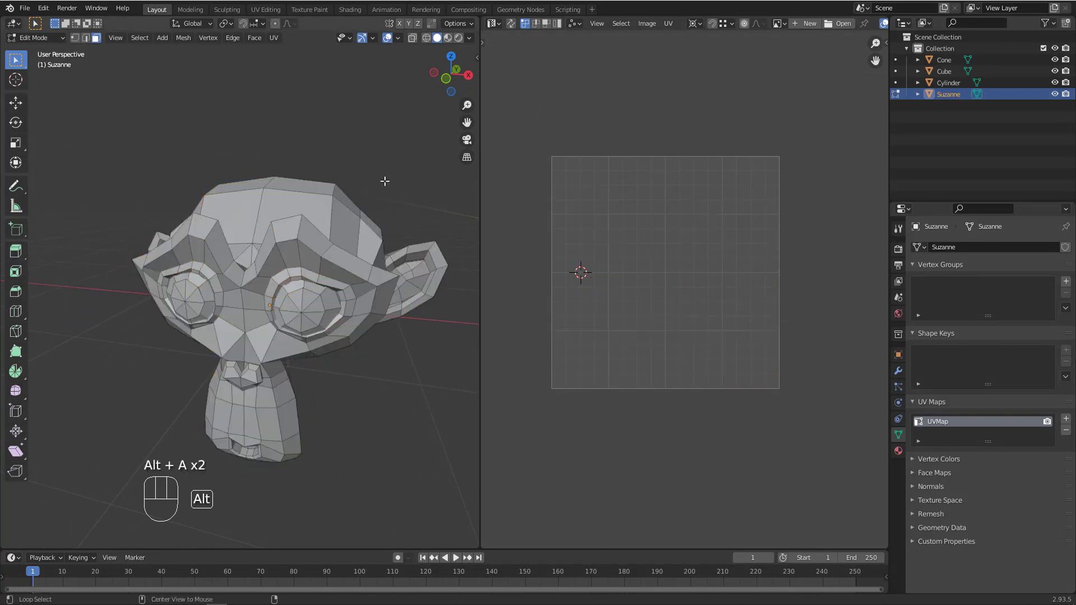
# Enable UV sync selection and box-select the two round islands in the UV grid to highlight Suzanne's eyes
pyautogui.click(510, 24)
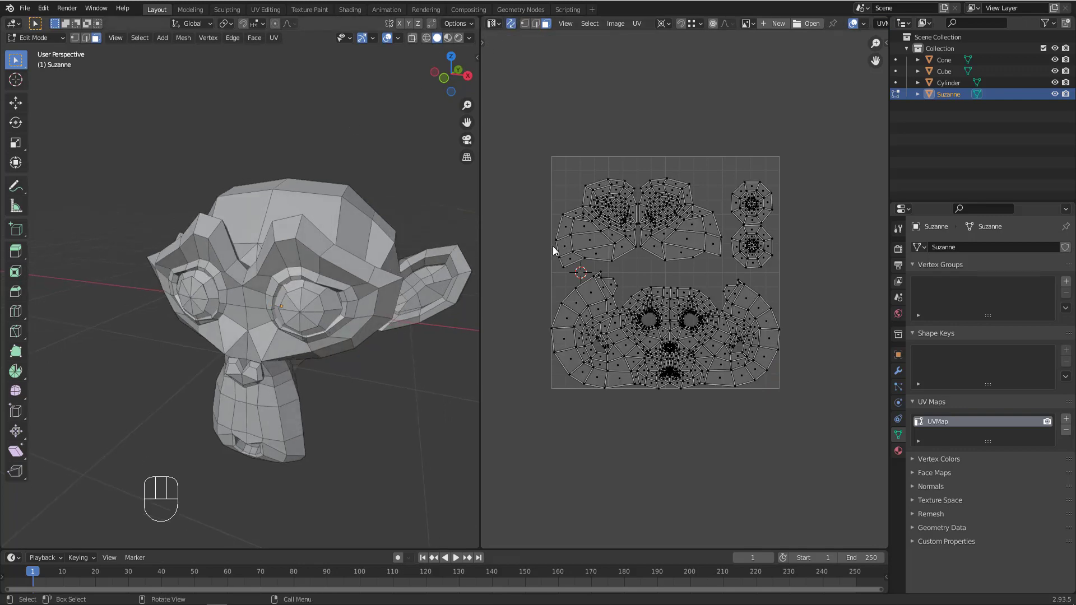
pyautogui.scroll(3, 657, 138)
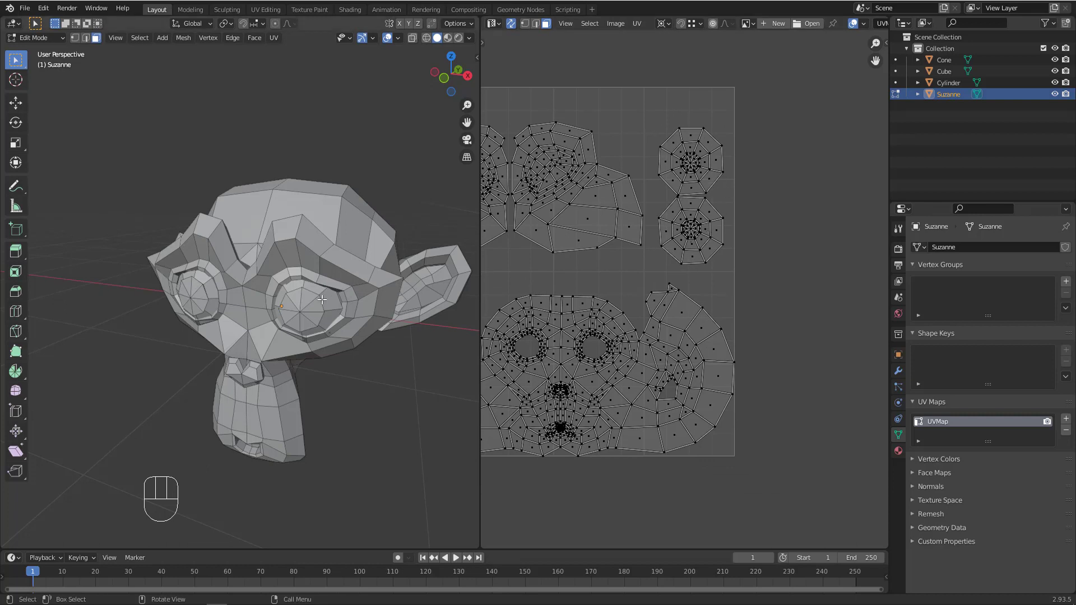
pyautogui.moveTo(322, 299); pyautogui.dragTo(317, 300, button='middle')
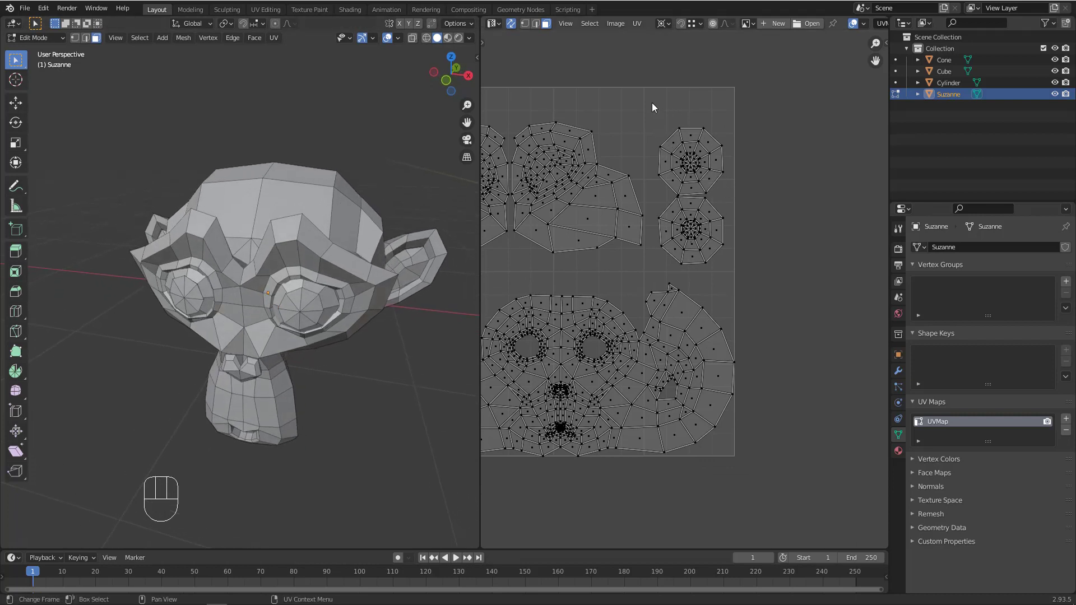
pyautogui.moveTo(651, 103); pyautogui.dragTo(748, 270)
pyautogui.moveTo(314, 246); pyautogui.dragTo(353, 298, button='middle')
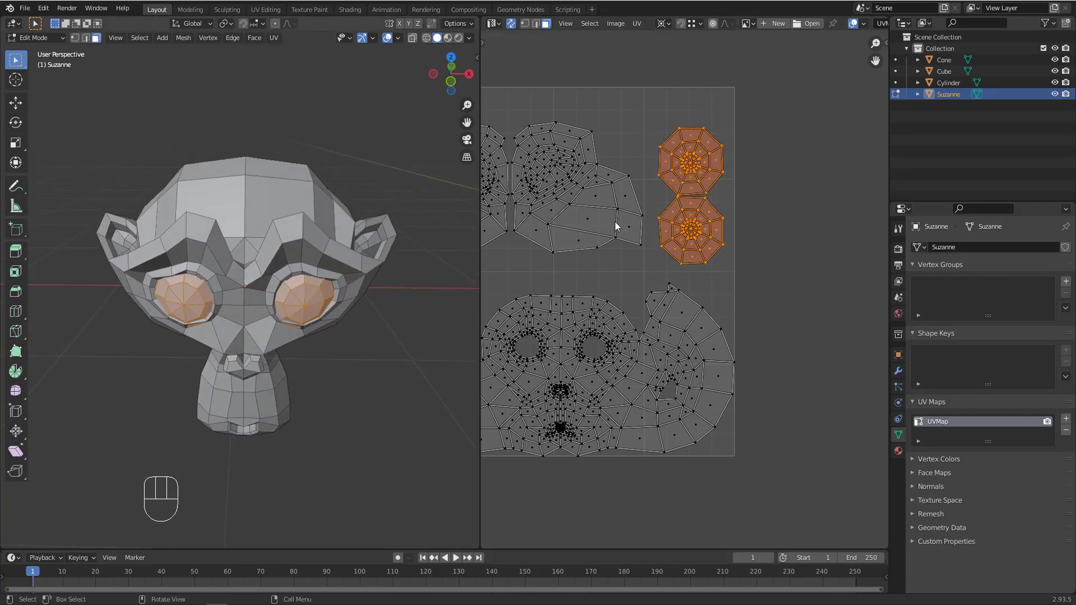
# Box-select the two large mirrored islands in the upper half of the UV grid to highlight Suzanne's ears
pyautogui.moveTo(221, 290); pyautogui.dragTo(173, 296, button='middle')
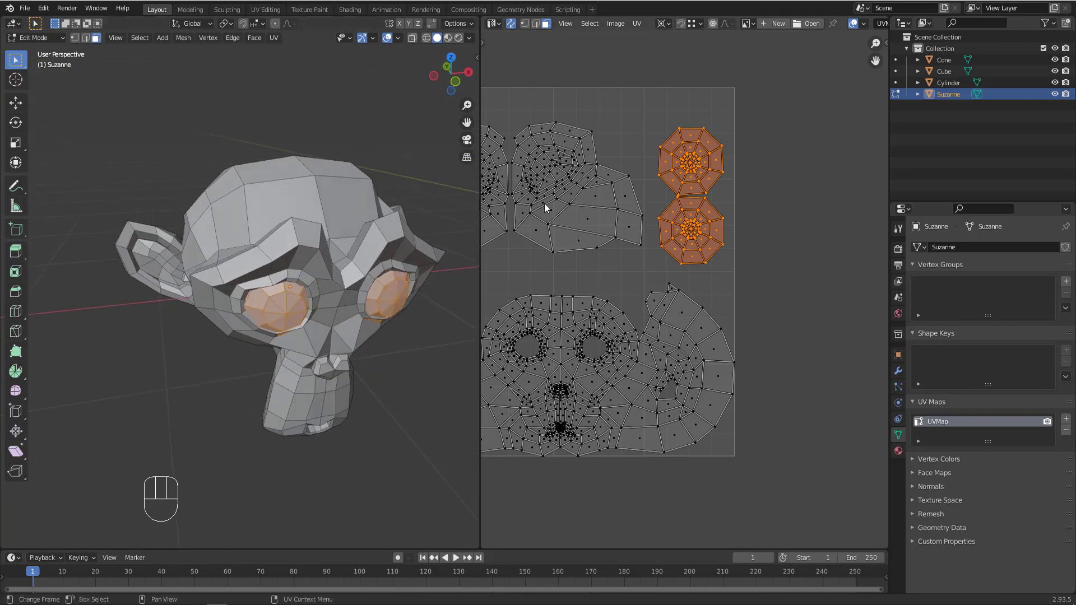
pyautogui.scroll(-2, 653, 183)
pyautogui.moveTo(509, 94); pyautogui.dragTo(757, 233)
pyautogui.moveTo(241, 224); pyautogui.dragTo(405, 292, button='middle')
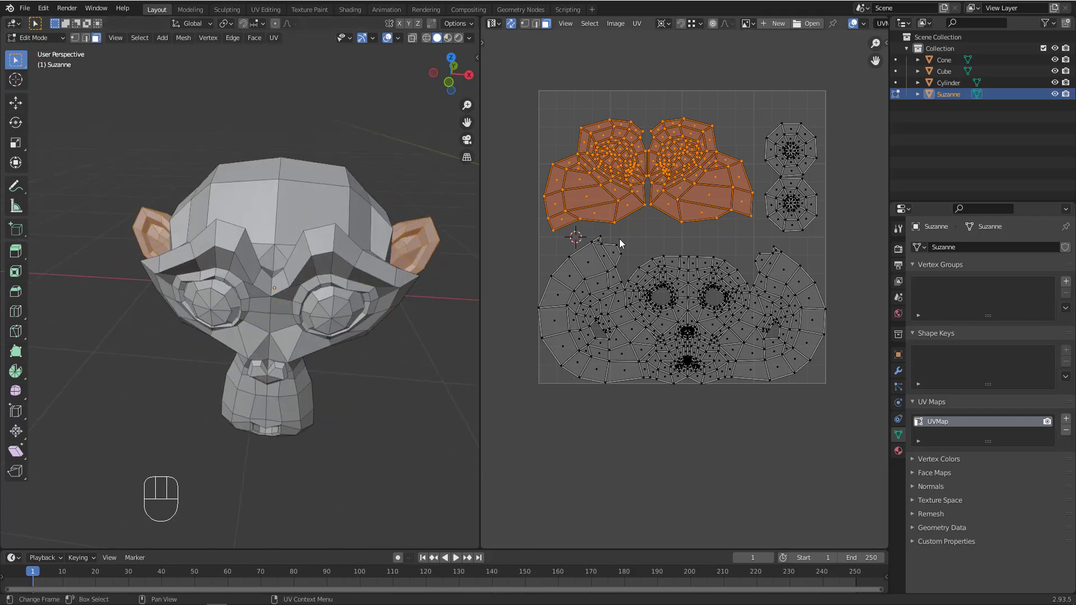
# Box-select the large island in the lower half of the UV grid to highlight Suzanne's head and face
pyautogui.scroll(-1, 619, 241)
pyautogui.moveTo(488, 428); pyautogui.dragTo(814, 237)
pyautogui.moveTo(256, 307); pyautogui.dragTo(285, 289, button='middle')
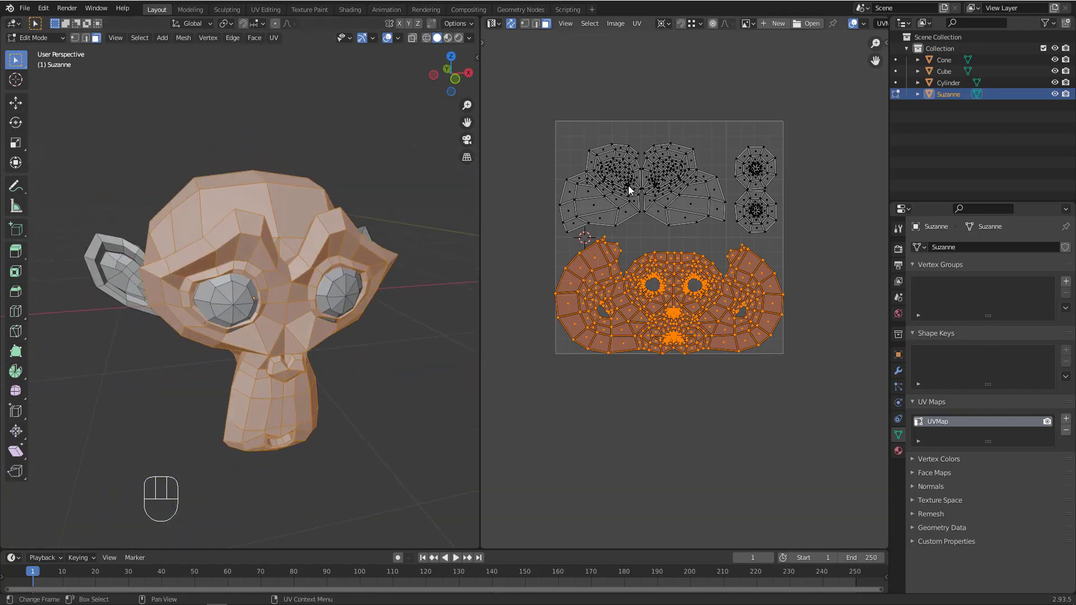
# Deselect all of Suzanne's faces and return to Object Mode with the cylinder and cube in view
pyautogui.moveTo(298, 213); pyautogui.dragTo(253, 271, button='middle')
pyautogui.scroll(-2, 251, 255)
pyautogui.hotkey('alt', 'a')
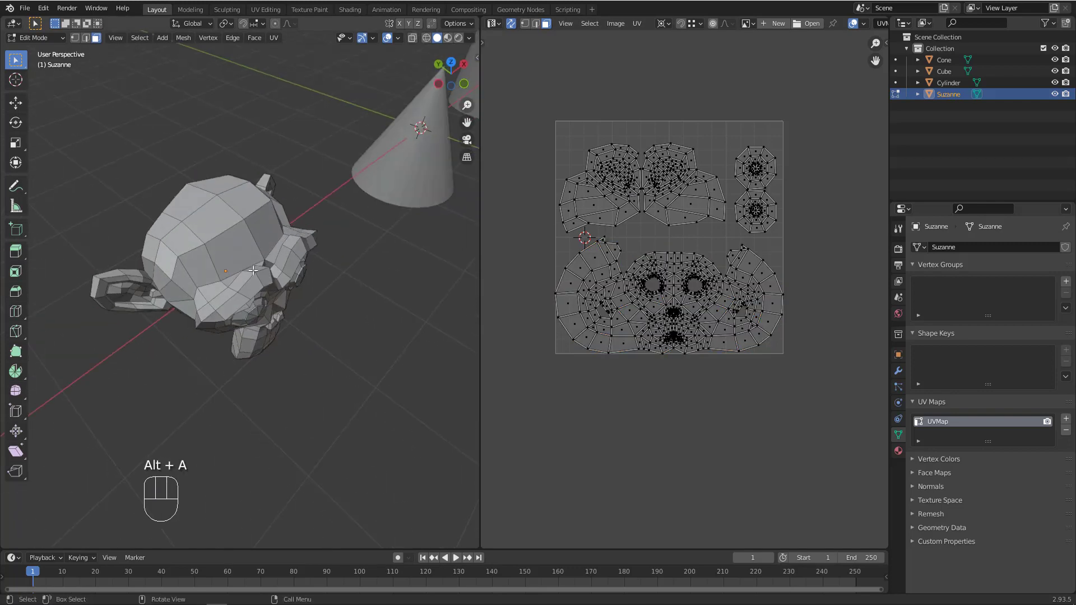
pyautogui.scroll(-5, 302, 284)
pyautogui.moveTo(374, 298); pyautogui.dragTo(315, 270, button='middle')
pyautogui.scroll(-2, 317, 270)
pyautogui.keyDown('shift'); pyautogui.moveTo(436, 266); pyautogui.dragTo(323, 269, button='middle'); pyautogui.keyUp('shift')
pyautogui.scroll(3, 283, 254)
pyautogui.press('Tab')
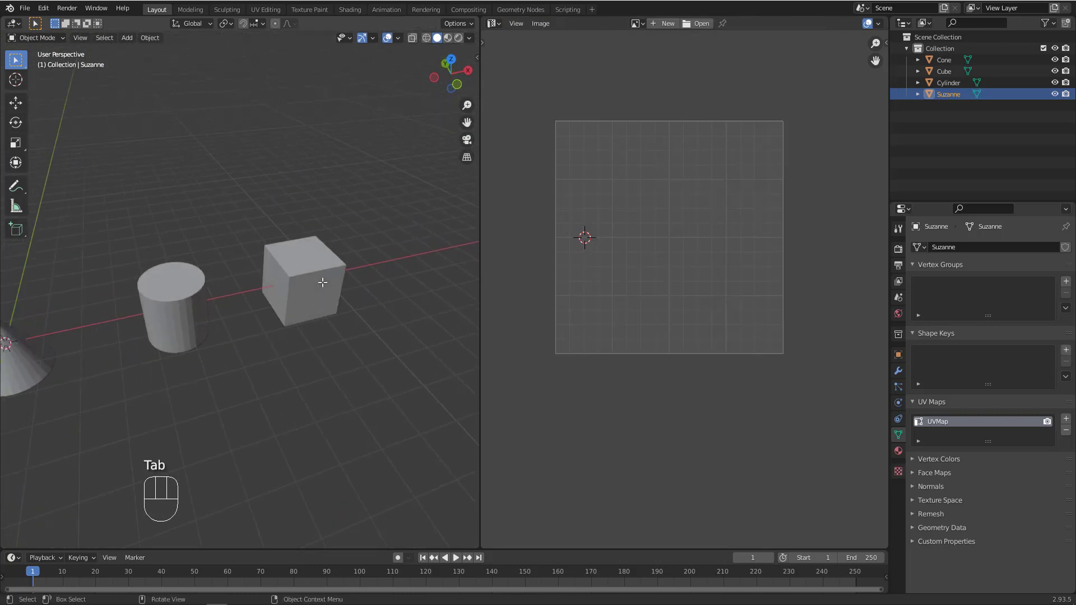
# Select the cube and delete its UVMap layer
pyautogui.click(283, 282)
pyautogui.scroll(4, 358, 275)
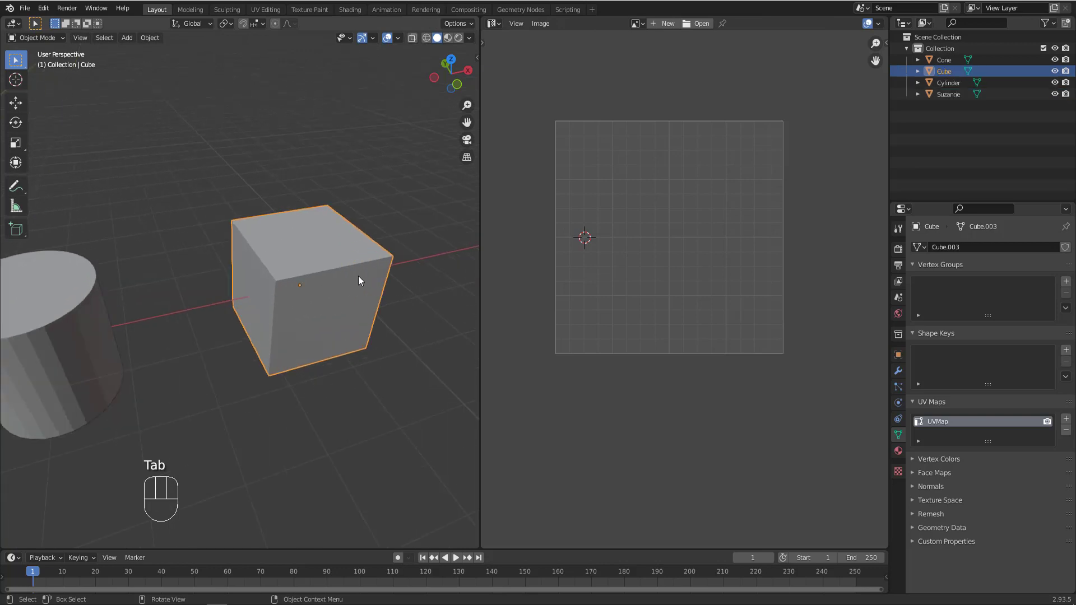
pyautogui.moveTo(358, 275); pyautogui.dragTo(312, 288, button='middle')
pyautogui.press('Tab')
pyautogui.press('Tab')
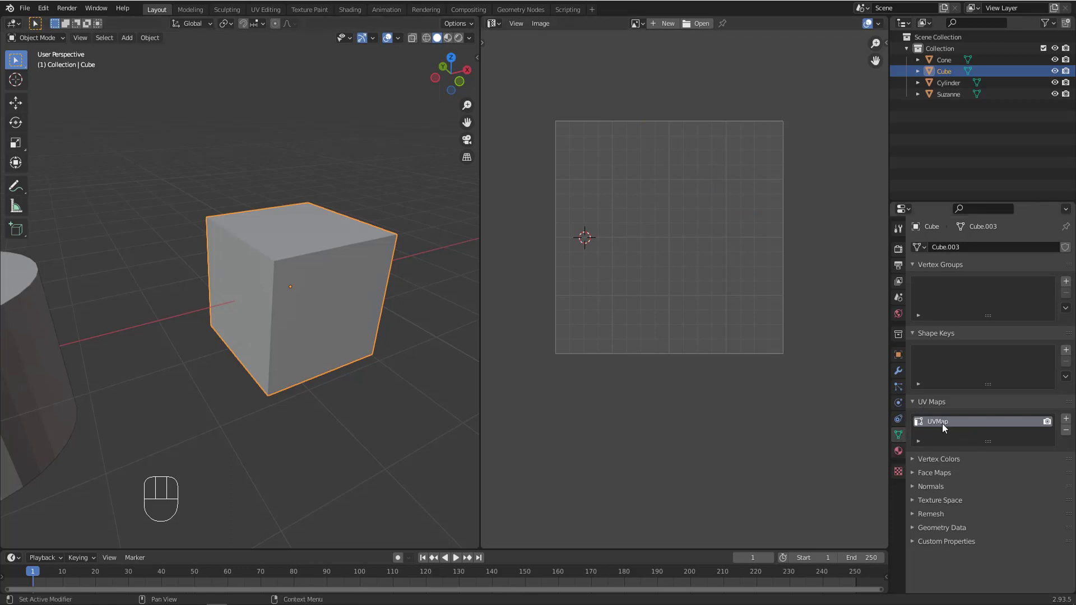
pyautogui.click(1066, 431)
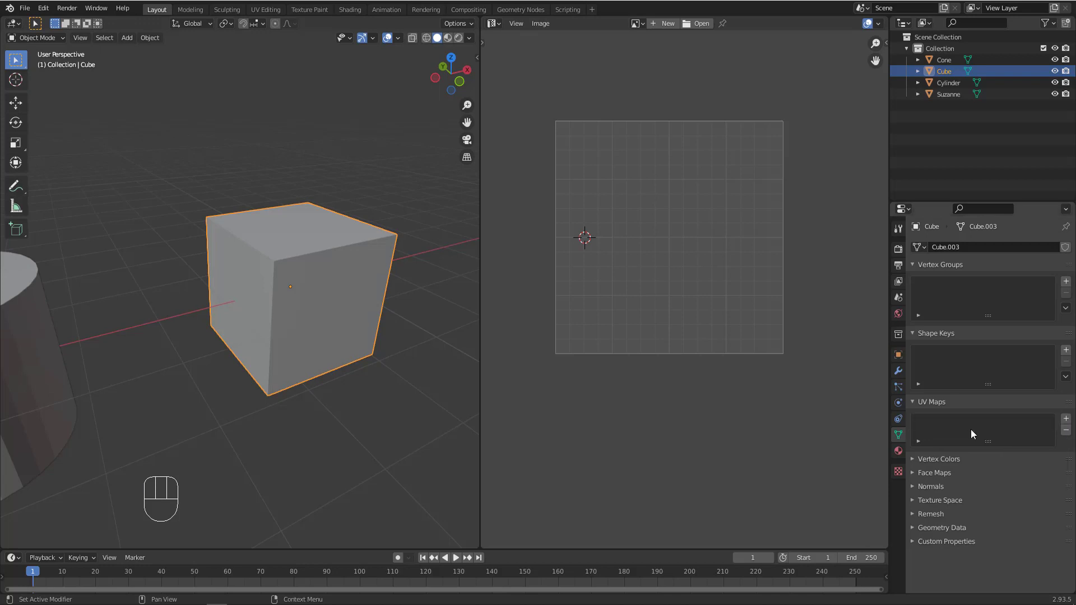
# Enter Edit Mode on the cube and check its UV grid without a UV map
pyautogui.moveTo(387, 276); pyautogui.dragTo(373, 292, button='middle')
pyautogui.press('Tab')
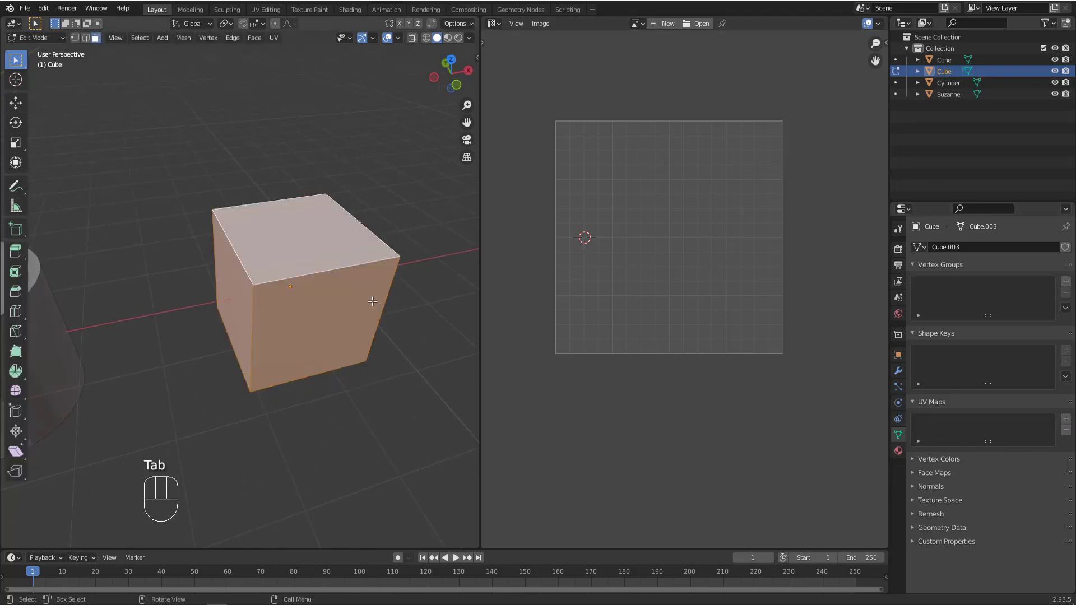
pyautogui.moveTo(643, 171); pyautogui.dragTo(655, 214, button='middle')
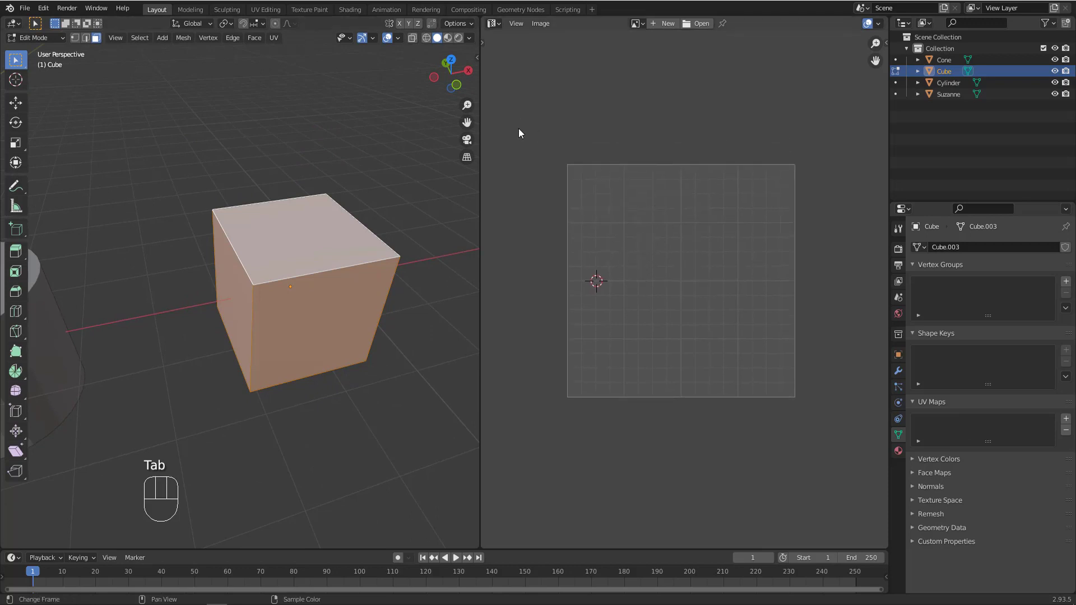
pyautogui.moveTo(645, 298)
pyautogui.mouseDown(button='middle')
pyautogui.moveTo(676, 274)
pyautogui.moveTo(644, 300)
pyautogui.mouseUp(button='middle')
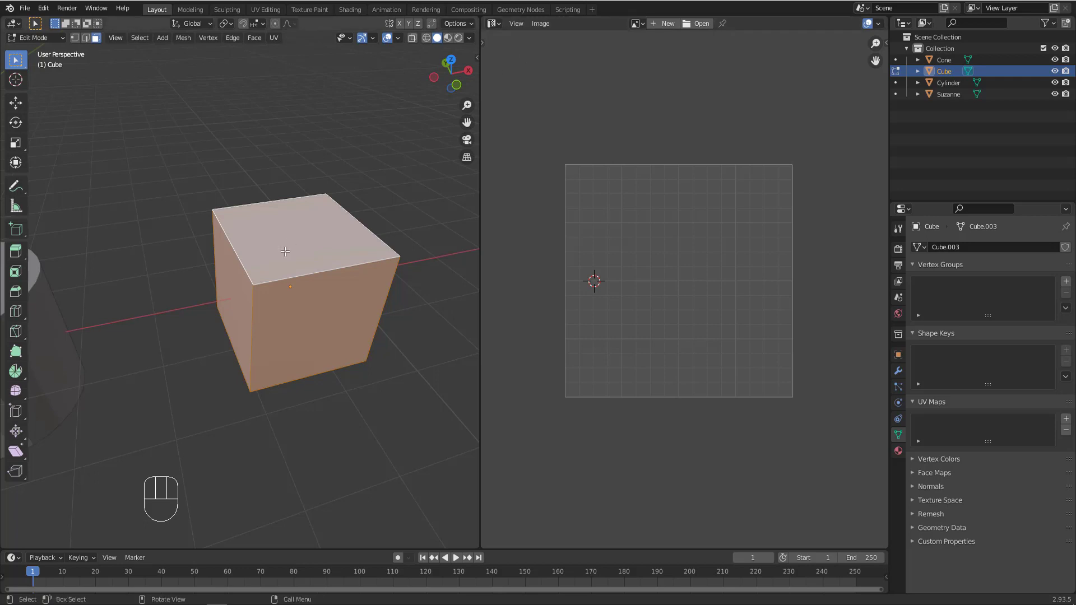
# Switch to editing the cylinder with UV sync selection disabled, and box-select all of its UV islands
pyautogui.press('Tab')
pyautogui.moveTo(224, 292); pyautogui.dragTo(274, 274, button='middle')
pyautogui.click(145, 296)
pyautogui.press('Tab')
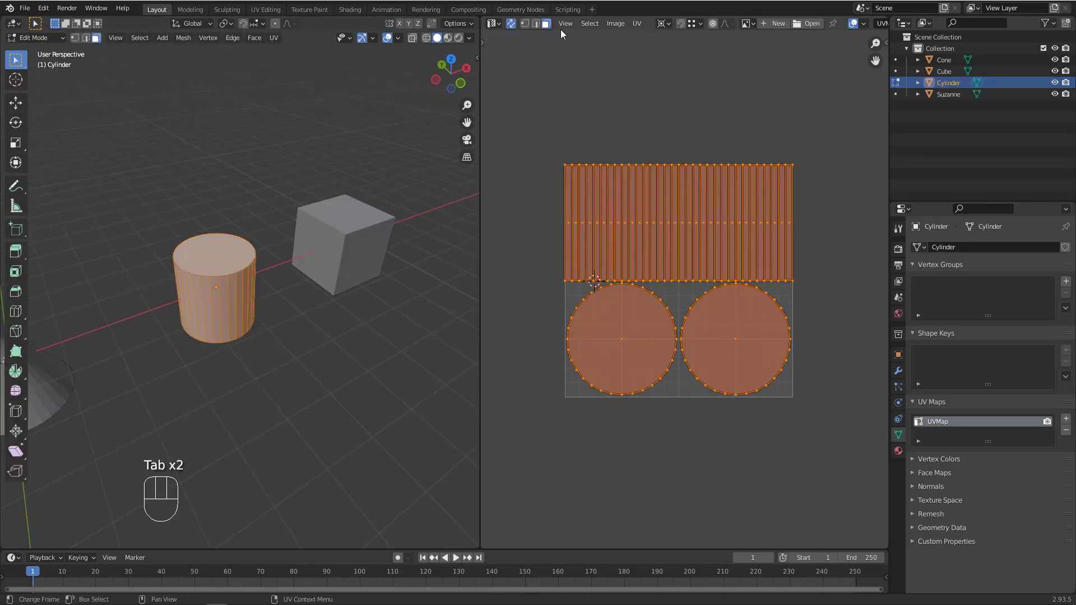
pyautogui.click(512, 22)
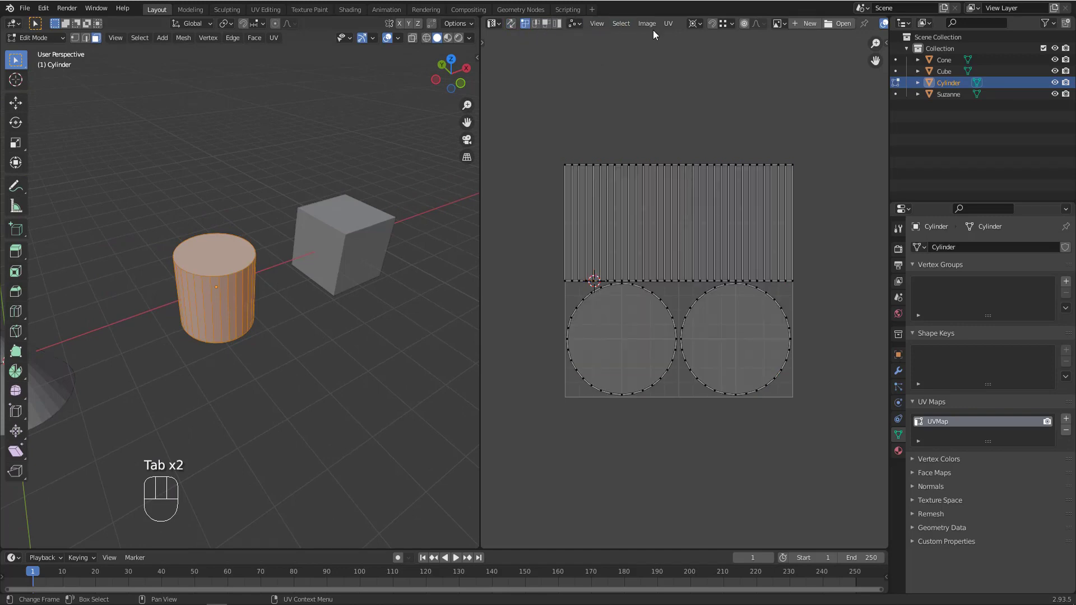
pyautogui.moveTo(360, 200); pyautogui.dragTo(345, 201, button='middle')
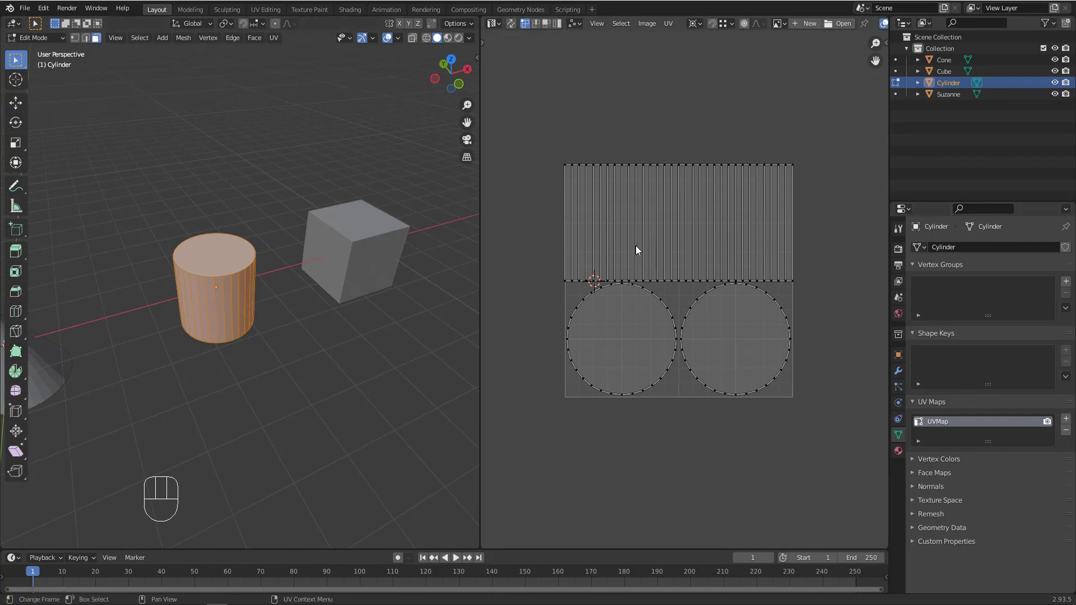
pyautogui.moveTo(543, 136); pyautogui.dragTo(799, 436)
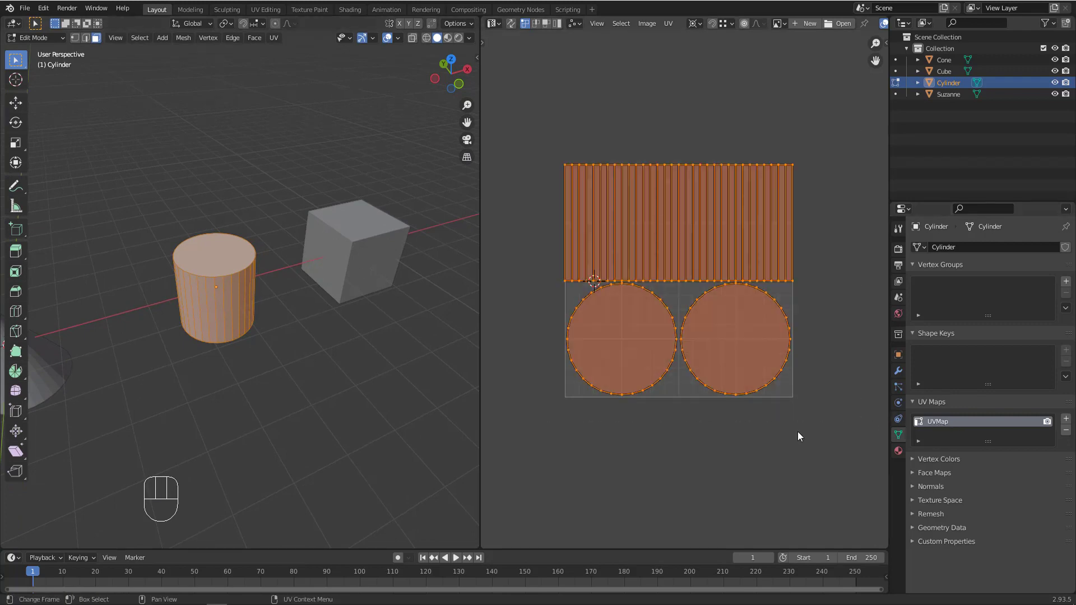
# Switch back to editing the cube and deselect all of its faces
pyautogui.press('Tab')
pyautogui.click(355, 267)
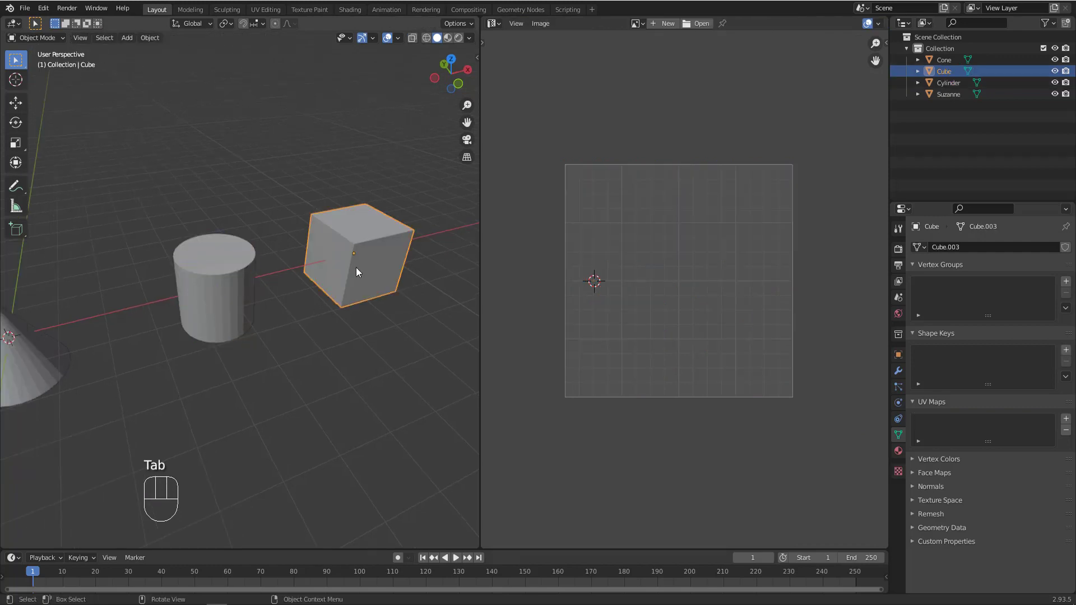
pyautogui.press('Tab')
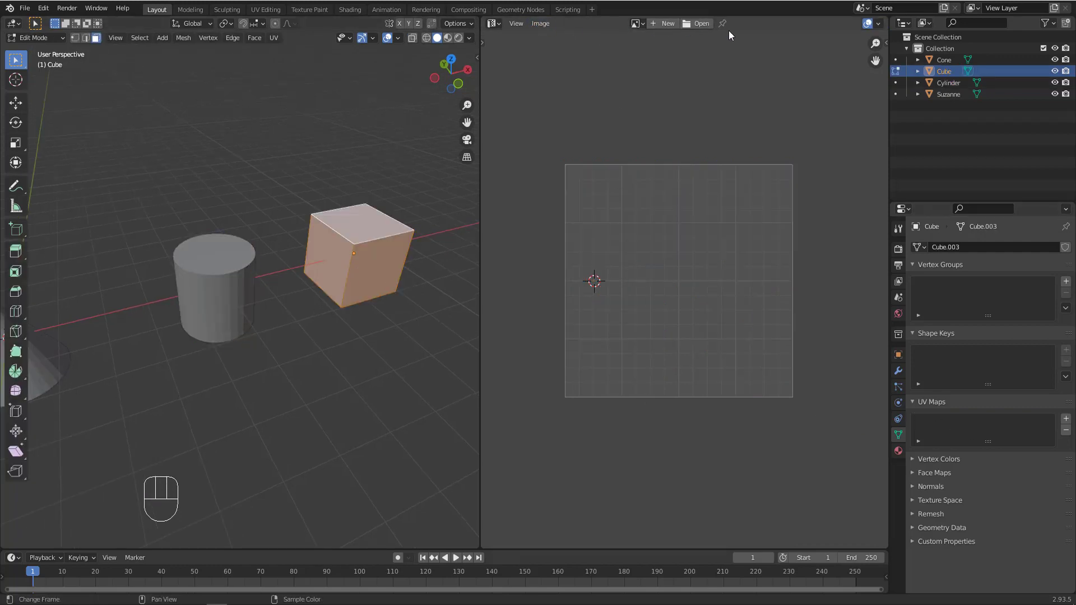
pyautogui.keyDown('shift'); pyautogui.moveTo(373, 169); pyautogui.dragTo(301, 196, button='middle'); pyautogui.keyUp('shift')
pyautogui.scroll(2, 370, 261)
pyautogui.moveTo(292, 291)
pyautogui.mouseDown(button='middle')
pyautogui.moveTo(322, 263)
pyautogui.moveTo(288, 282)
pyautogui.mouseUp(button='middle')
pyautogui.keyDown('shift'); pyautogui.moveTo(322, 276); pyautogui.dragTo(294, 274, button='middle'); pyautogui.keyUp('shift')
pyautogui.moveTo(263, 272); pyautogui.dragTo(315, 270, button='middle')
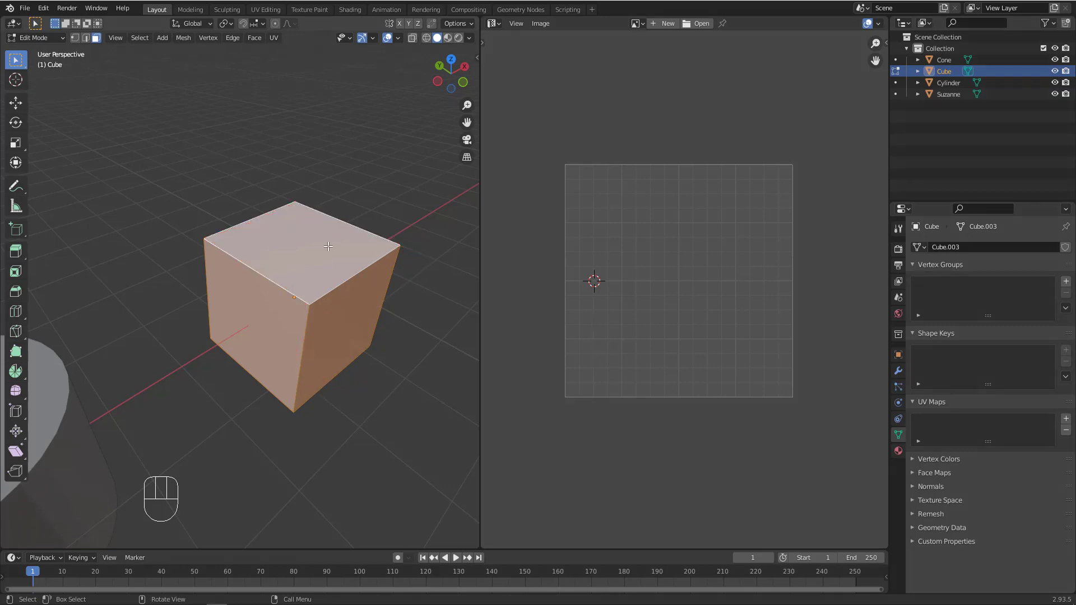
pyautogui.moveTo(317, 253); pyautogui.dragTo(309, 246, button='middle')
pyautogui.click(295, 173)
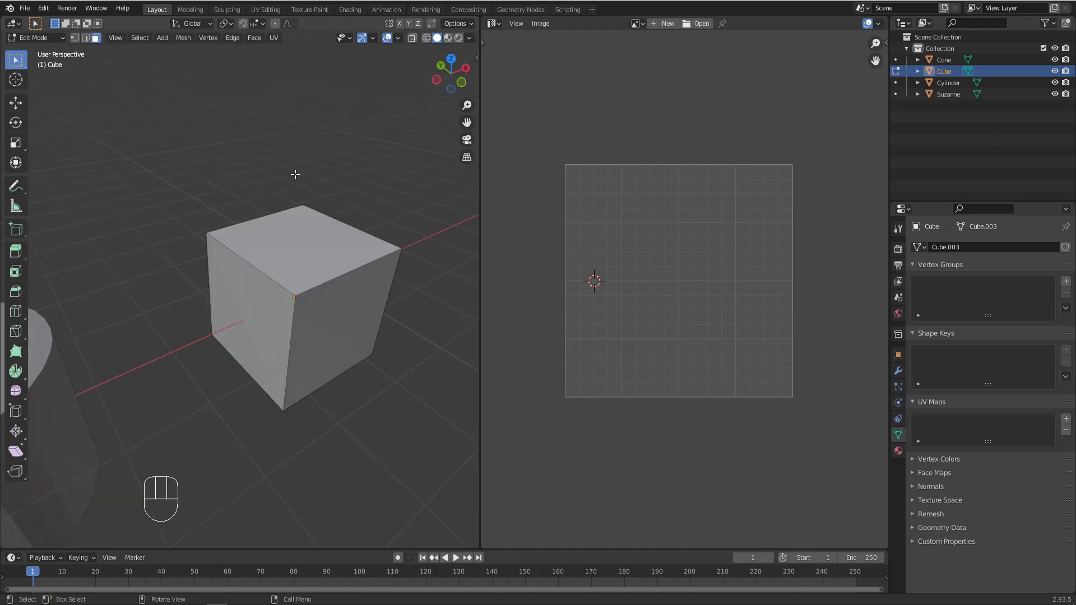
# Mark seams along three of the cube's top edges, leaving out the front one, and clear the selection
pyautogui.press('2')
pyautogui.click(244, 258)
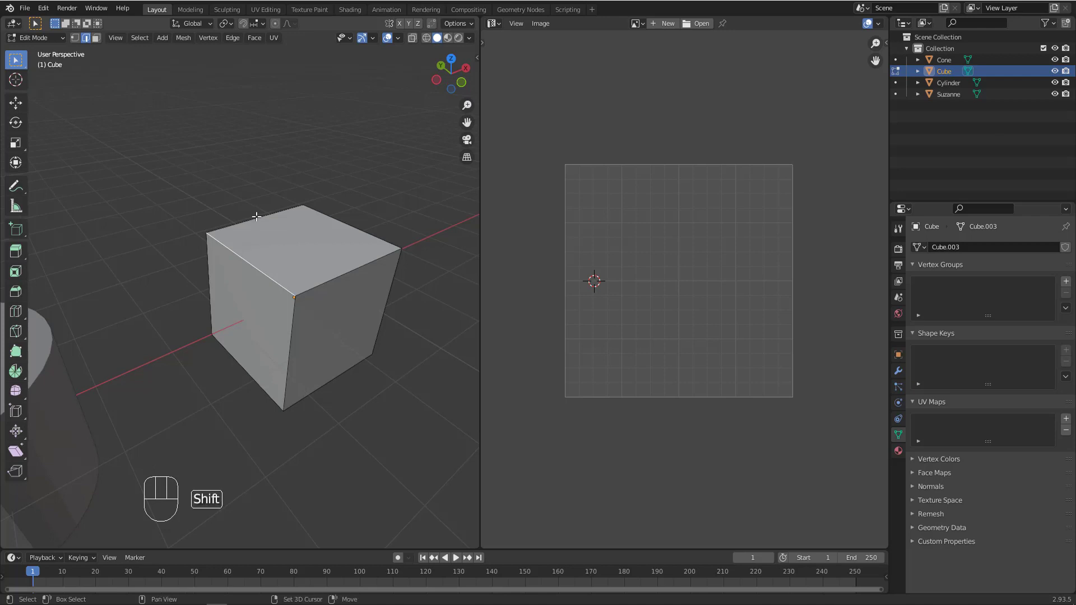
pyautogui.keyDown('shift'); pyautogui.click(303, 217); pyautogui.keyUp('shift')
pyautogui.moveTo(348, 230); pyautogui.dragTo(182, 247, button='middle')
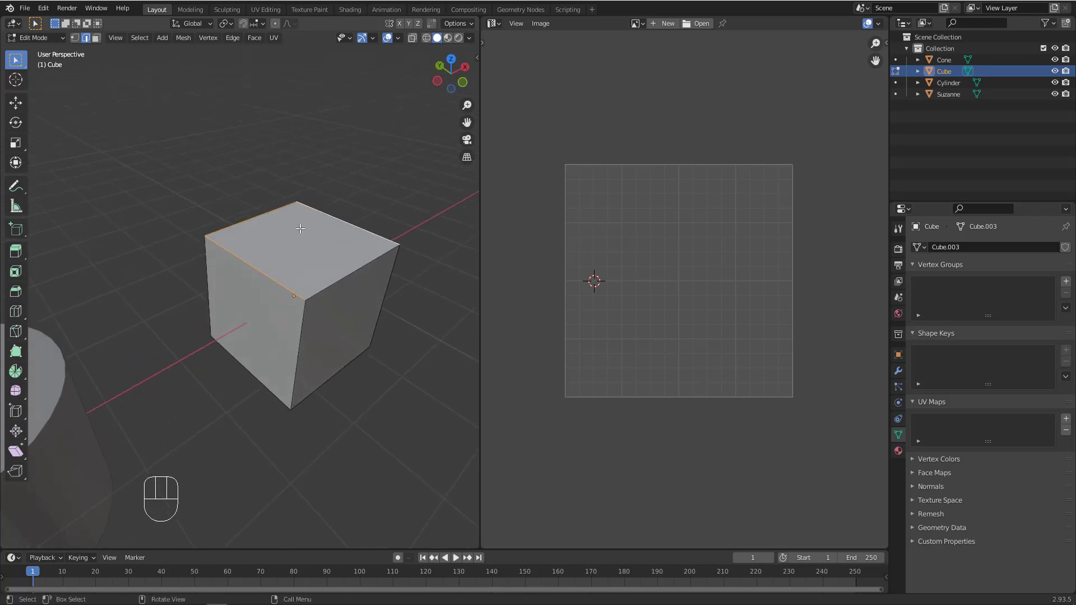
pyautogui.click(274, 39)
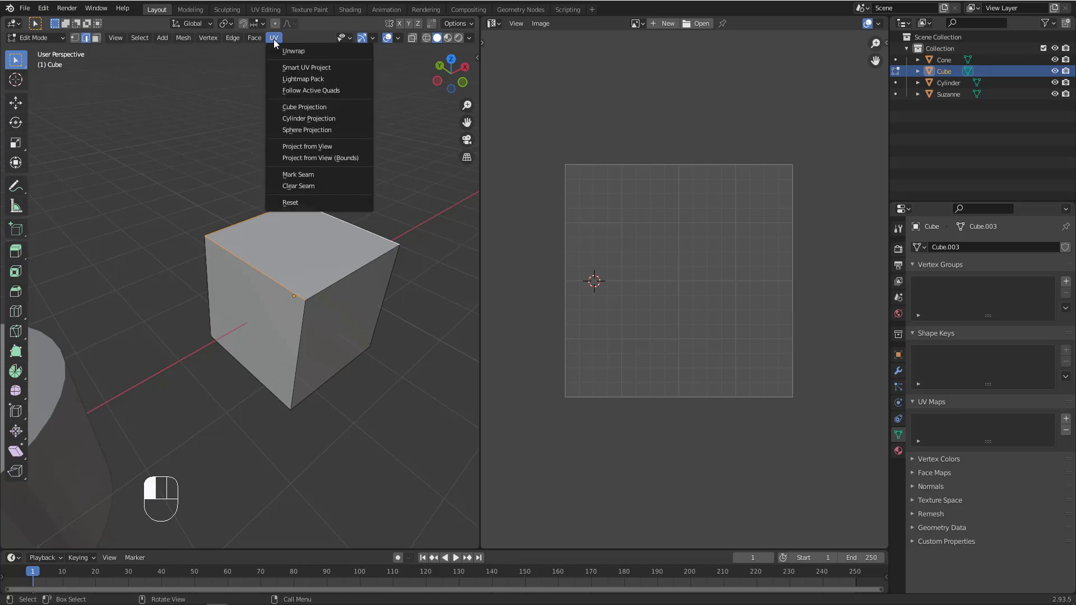
pyautogui.click(292, 175)
pyautogui.hotkey('alt', 'a')
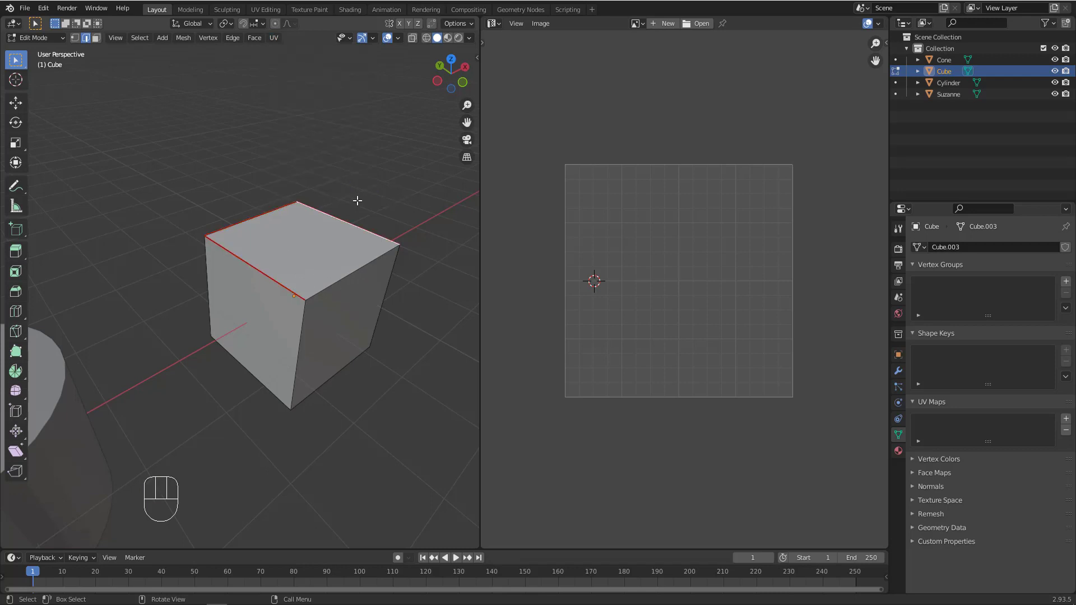
# Mark seams along the two vertical edges at the back of the cube
pyautogui.click(431, 324)
pyautogui.moveTo(311, 324); pyautogui.dragTo(318, 282, button='middle')
pyautogui.click(312, 310)
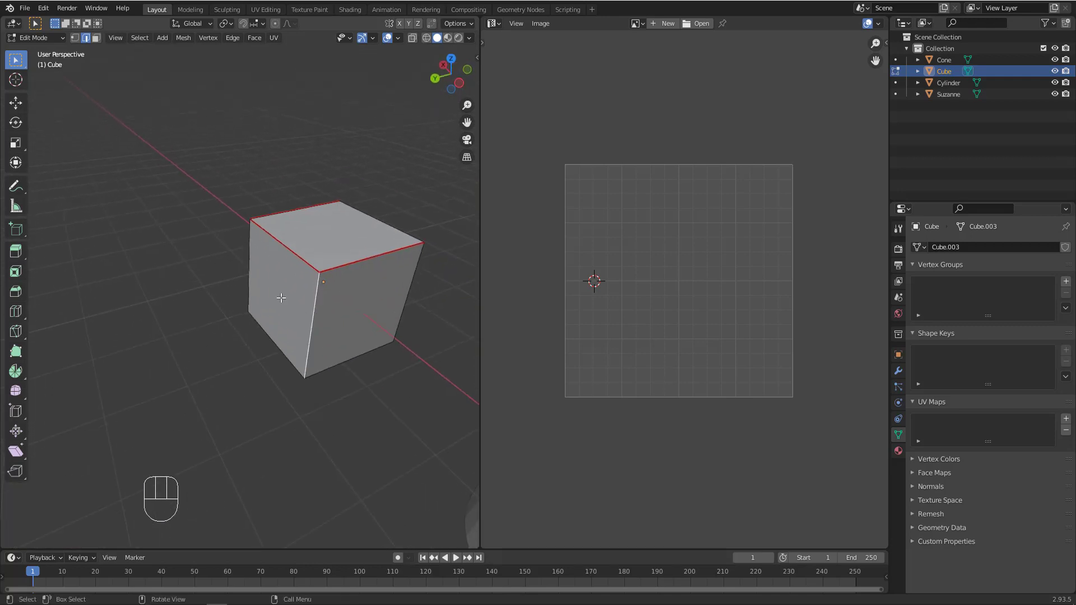
pyautogui.keyDown('shift'); pyautogui.click(248, 258); pyautogui.keyUp('shift')
pyautogui.moveTo(276, 42); pyautogui.dragTo(304, 177)
# Mark seams along the two bottom edges on the opposite sides of the cube
pyautogui.moveTo(359, 270); pyautogui.dragTo(336, 280, button='middle')
pyautogui.keyDown('shift'); pyautogui.click(388, 296); pyautogui.keyUp('shift')
pyautogui.click(275, 428)
pyautogui.moveTo(305, 358); pyautogui.dragTo(222, 328, button='middle')
pyautogui.keyDown('shift'); pyautogui.click(272, 362); pyautogui.keyUp('shift')
pyautogui.moveTo(255, 295); pyautogui.dragTo(400, 337, button='middle')
pyautogui.moveTo(299, 270); pyautogui.dragTo(292, 301, button='middle')
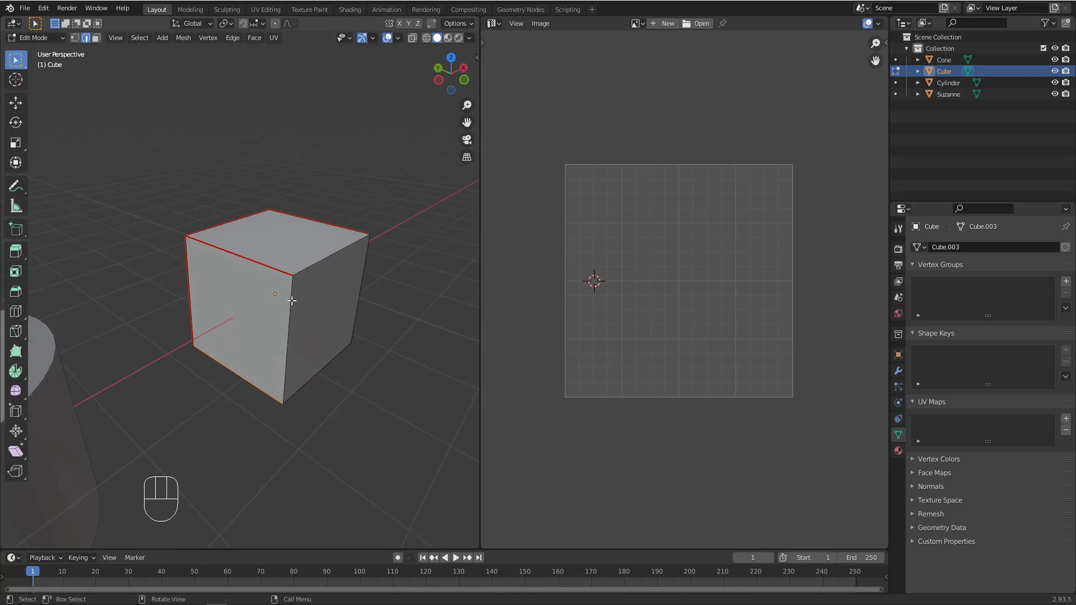
pyautogui.click(275, 37)
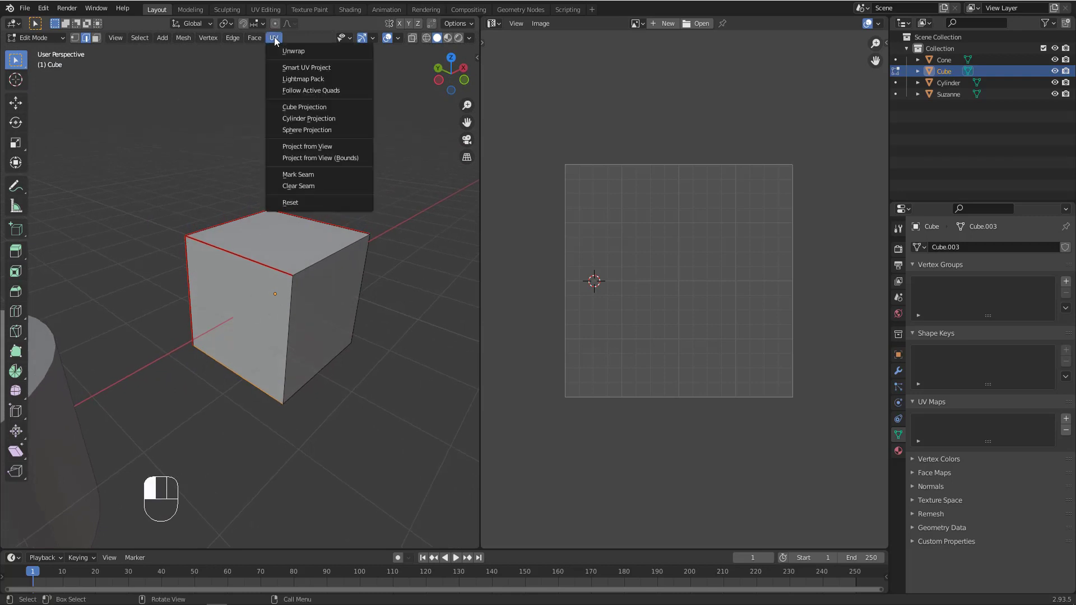
pyautogui.click(304, 176)
pyautogui.moveTo(304, 176); pyautogui.dragTo(292, 281, button='middle')
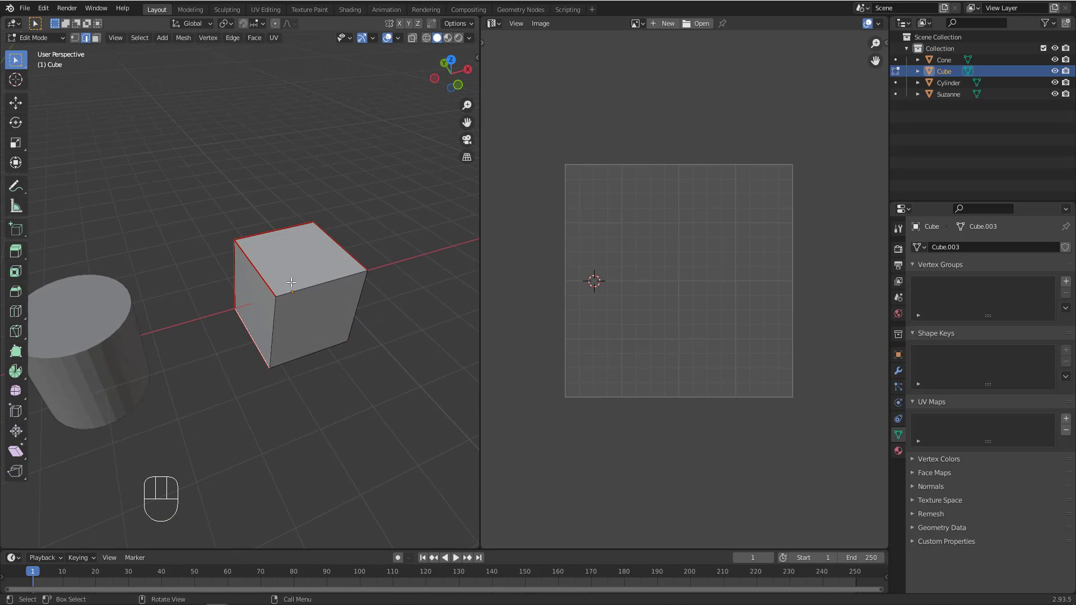
# Unwrap the whole cube and move its cross-shaped UV island about 0.13 along X to centre it in the grid
pyautogui.press('a')
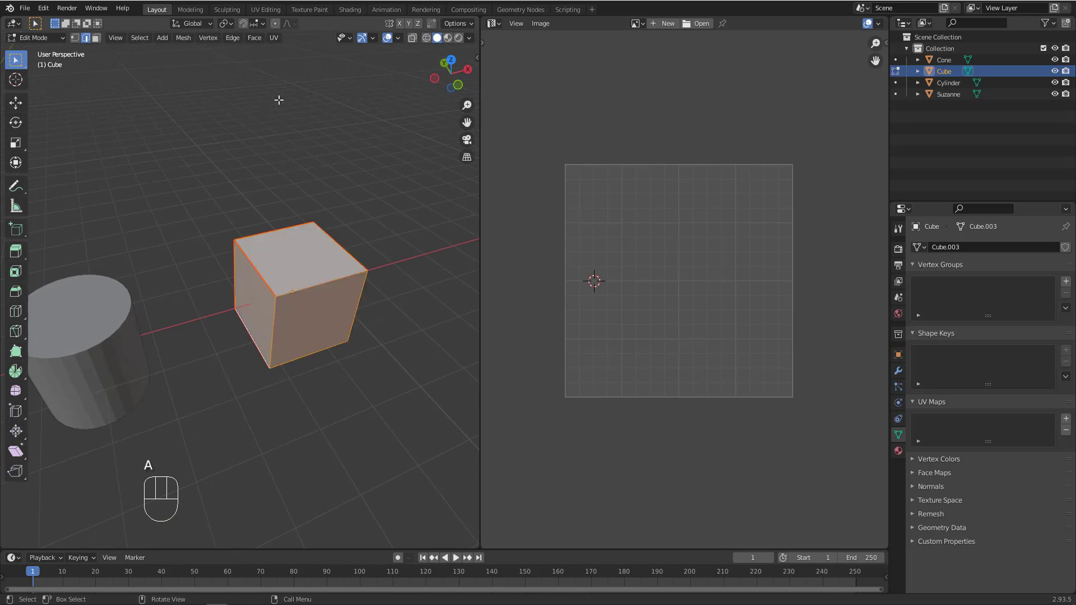
pyautogui.click(275, 38)
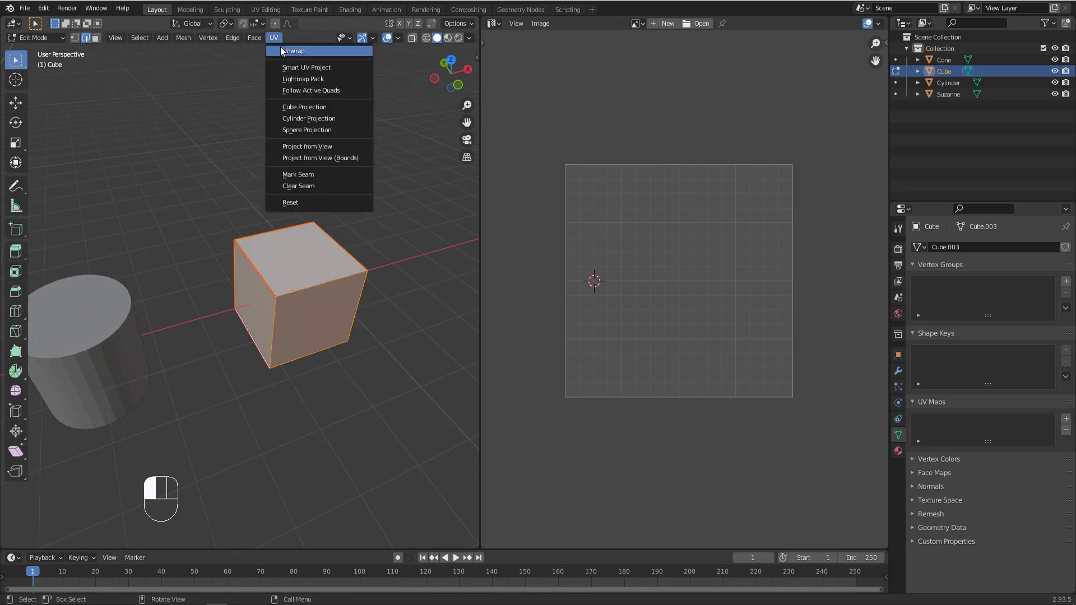
pyautogui.click(292, 51)
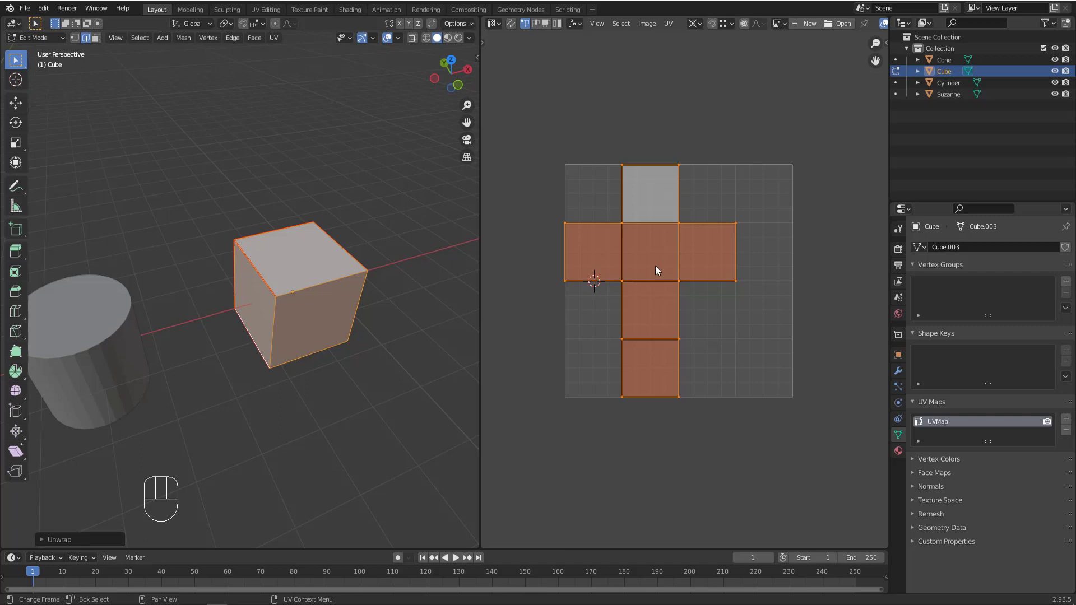
pyautogui.press('g')
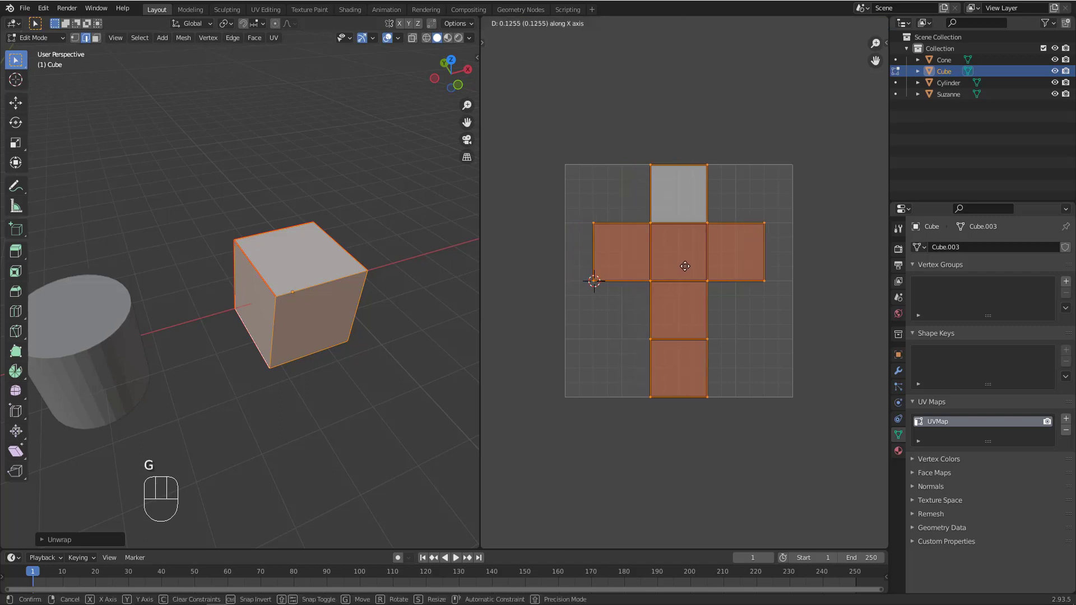
pyautogui.click(686, 268)
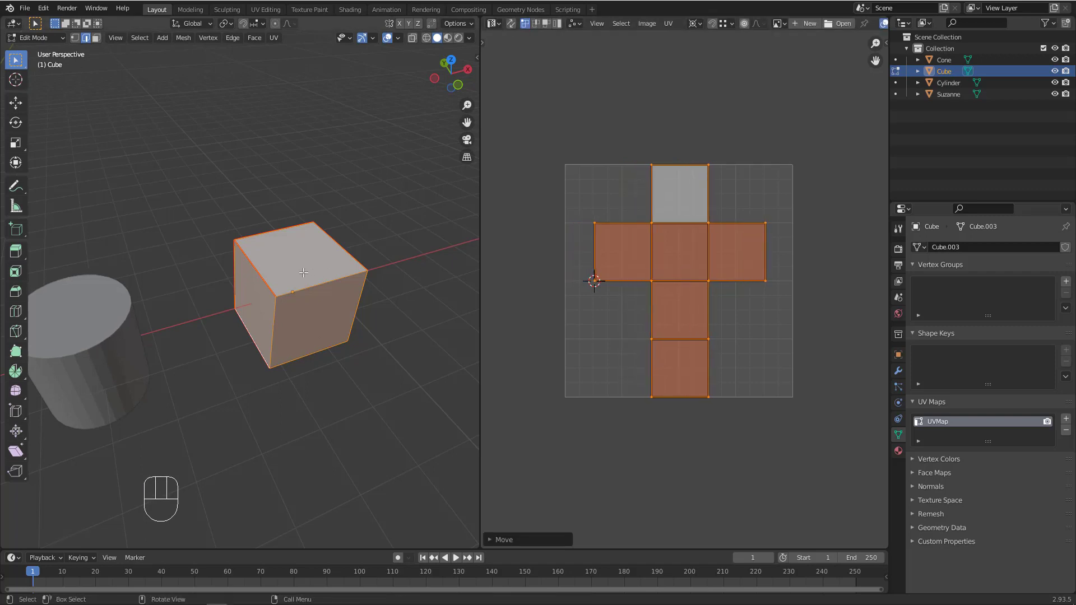
# Select only the cube's rear top edge and enable UV sync selection to show its matching UV edges
pyautogui.moveTo(297, 263); pyautogui.dragTo(279, 269, button='middle')
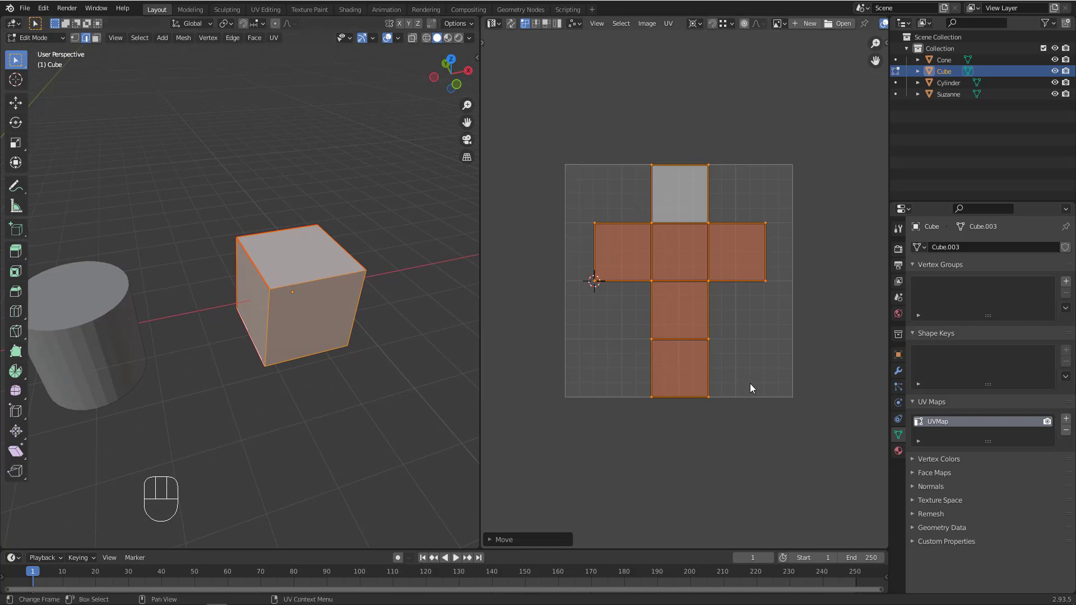
pyautogui.moveTo(235, 292); pyautogui.dragTo(157, 336, button='middle')
pyautogui.click(192, 196)
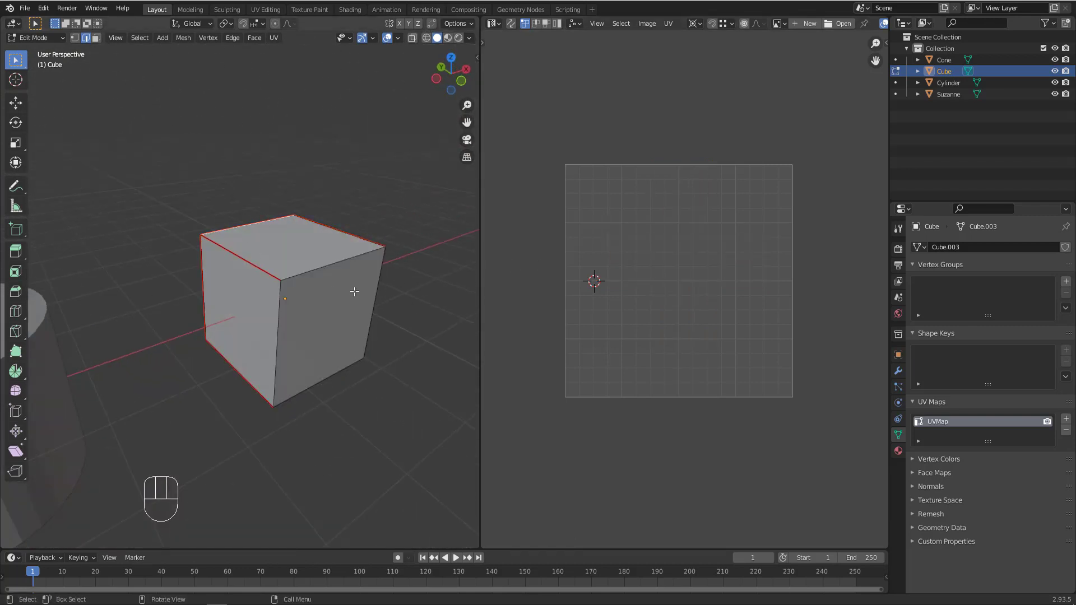
pyautogui.click(512, 24)
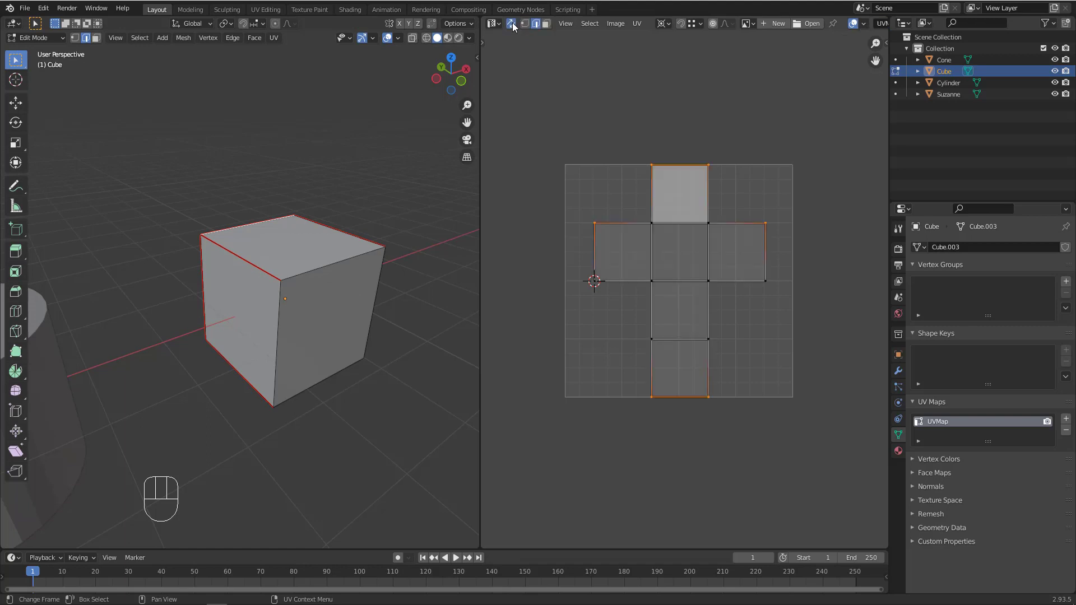
# Switch the UV editor to vertex selection and clear the selection of the cube's UV layout
pyautogui.click(583, 330)
pyautogui.click(524, 24)
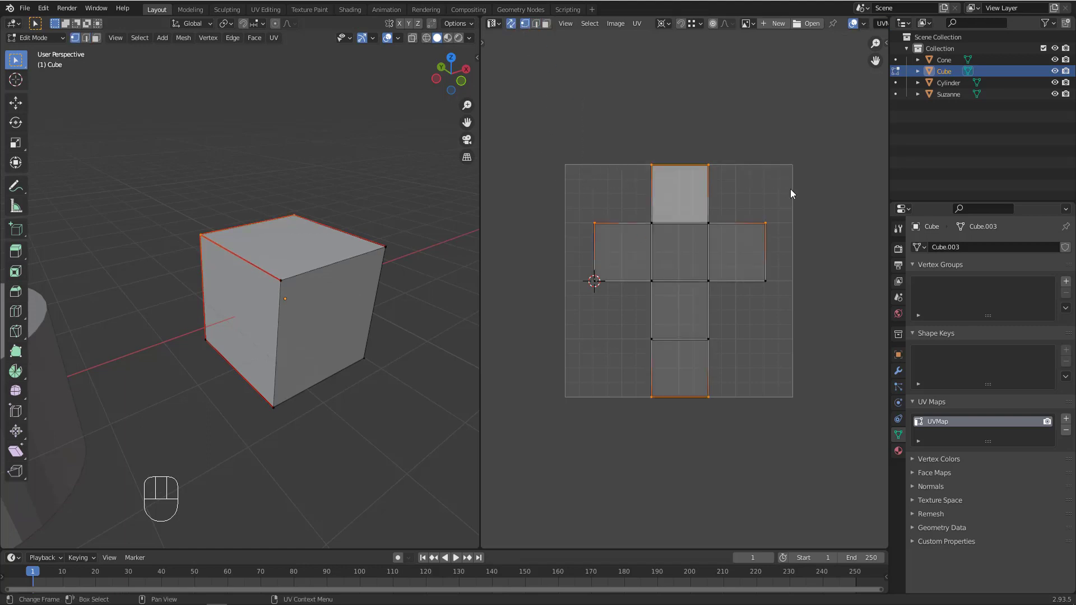
pyautogui.click(587, 164)
pyautogui.moveTo(291, 253); pyautogui.dragTo(331, 247, button='middle')
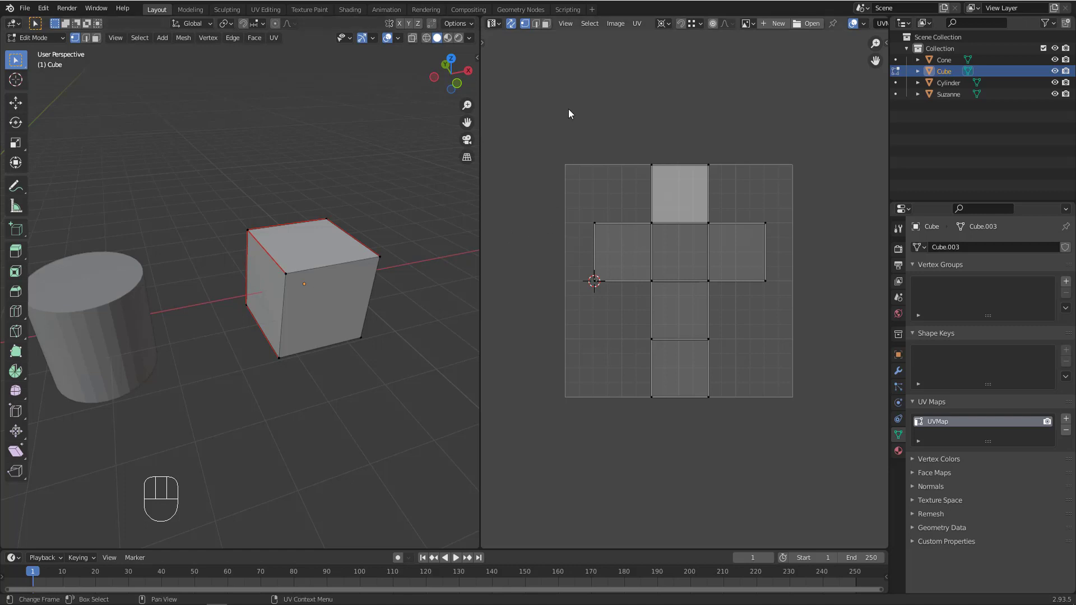
# Split the UV editor horizontally, turn its upper half into a Shader Editor and hide that editor's sidebar
pyautogui.click(483, 17)
pyautogui.moveTo(483, 17); pyautogui.dragTo(502, 301)
pyautogui.click(492, 23)
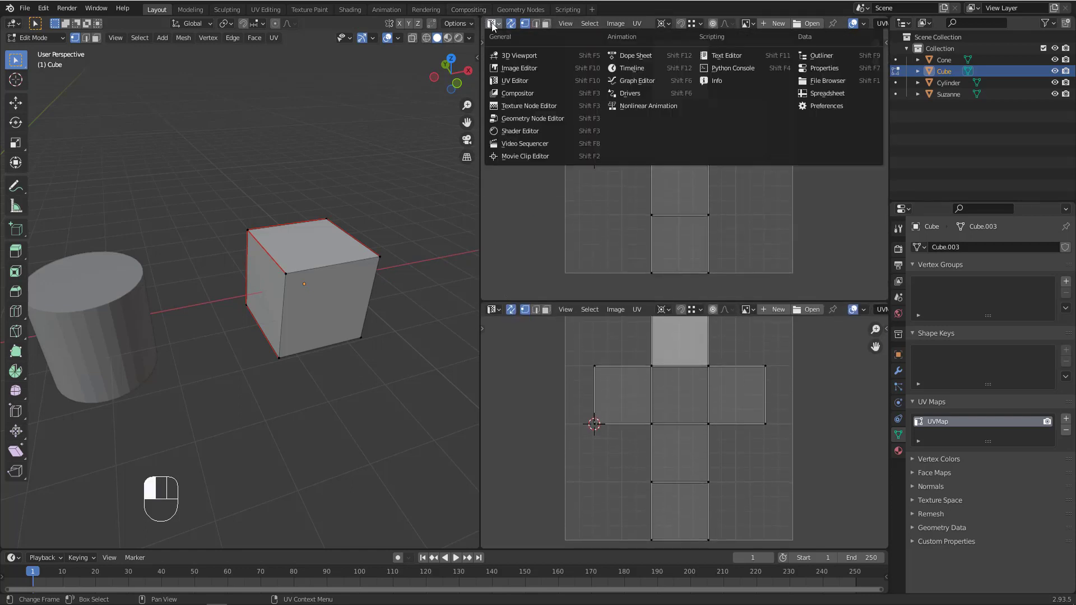
pyautogui.click(509, 132)
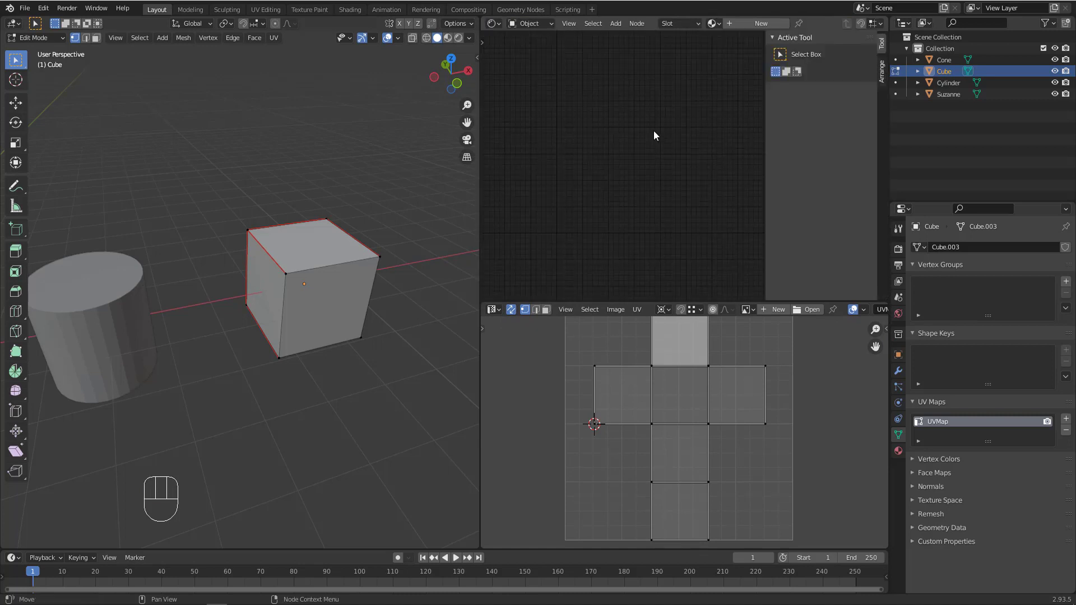
pyautogui.press('n')
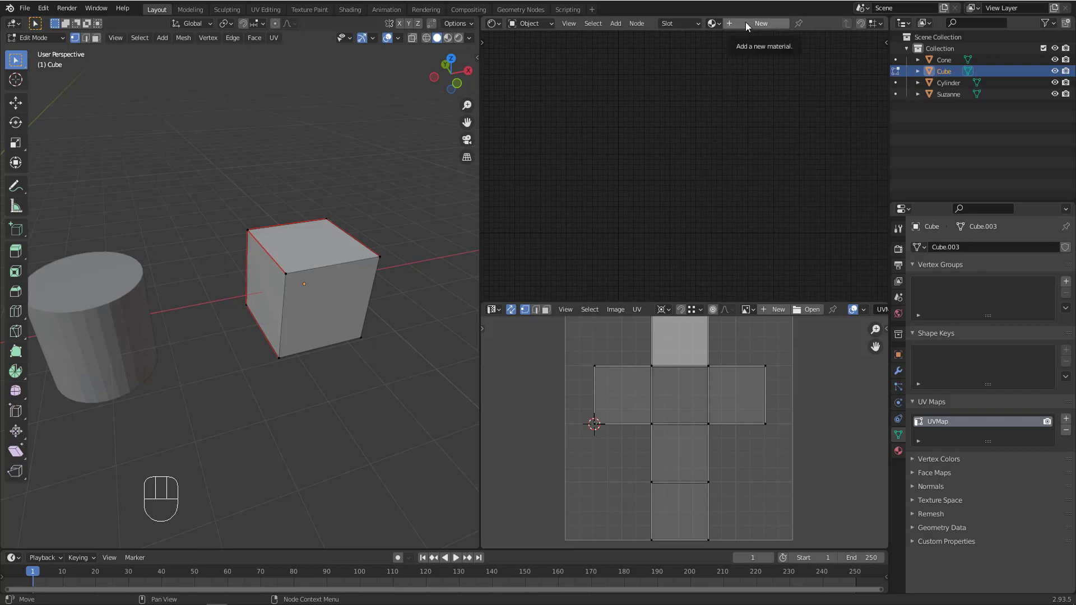
# Add a new material to the cube and name it Dice
pyautogui.click(898, 452)
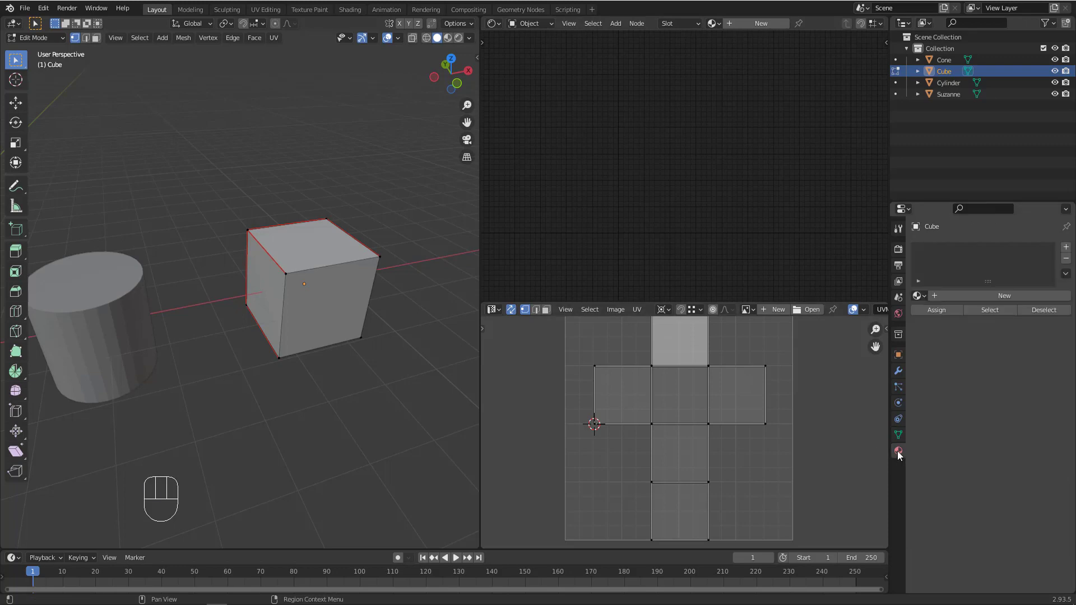
pyautogui.click(972, 295)
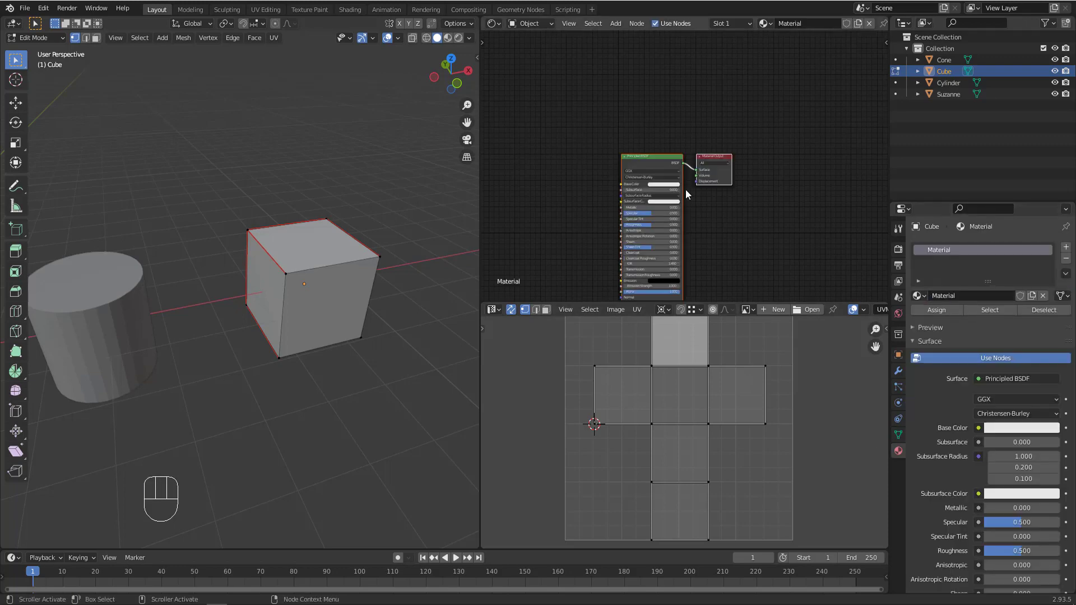
pyautogui.moveTo(598, 198); pyautogui.dragTo(639, 157, button='middle')
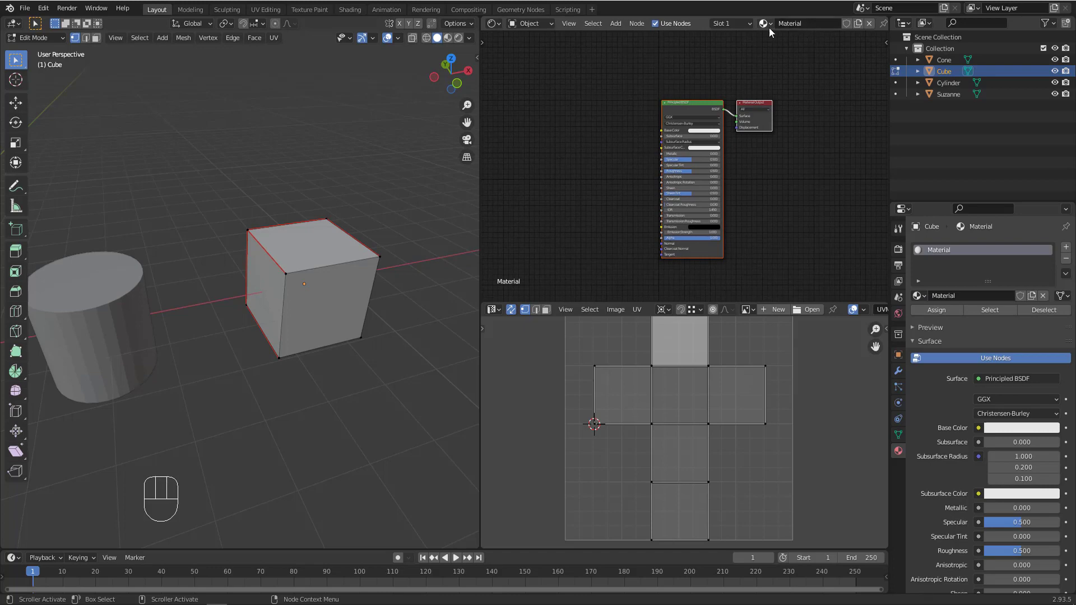
pyautogui.click(807, 25)
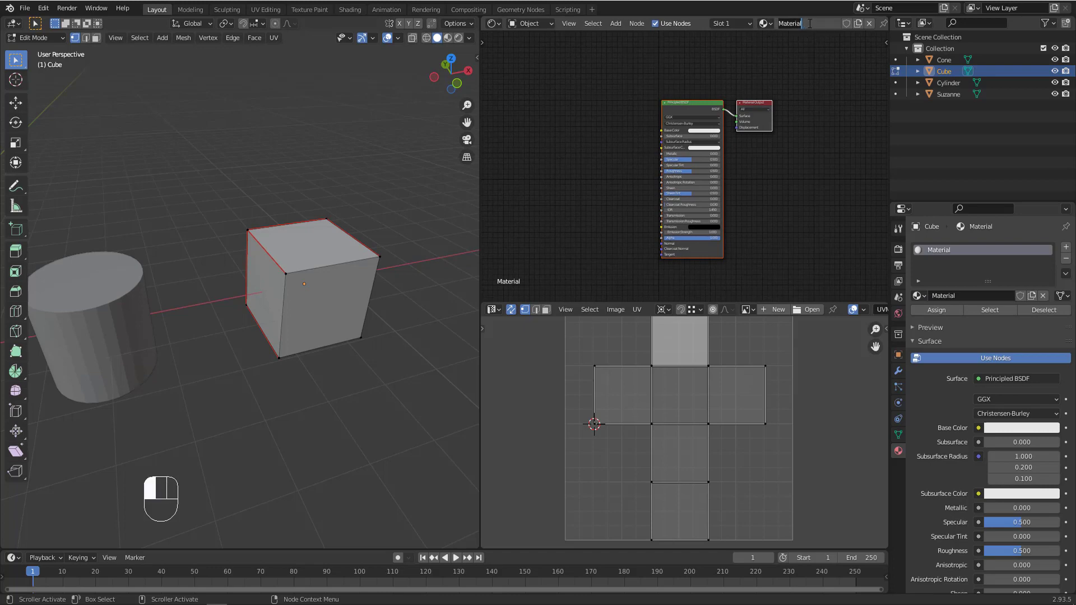
pyautogui.hotkey('shift', 'Home')
pyautogui.press('BackSpace')
pyautogui.press('shift')
pyautogui.press('Return')
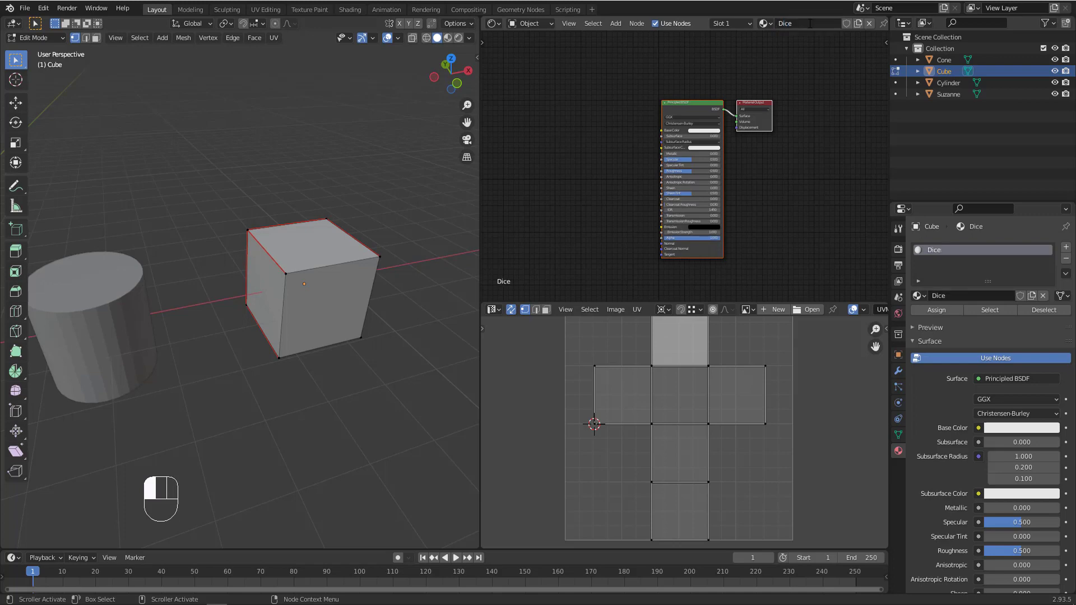
# Bring dice-.jpg from the practice folder into the Dice material as an image texture node, placed clear of the Principled BSDF node
pyautogui.moveTo(633, 145); pyautogui.dragTo(668, 147, button='middle')
pyautogui.scroll(2, 693, 130)
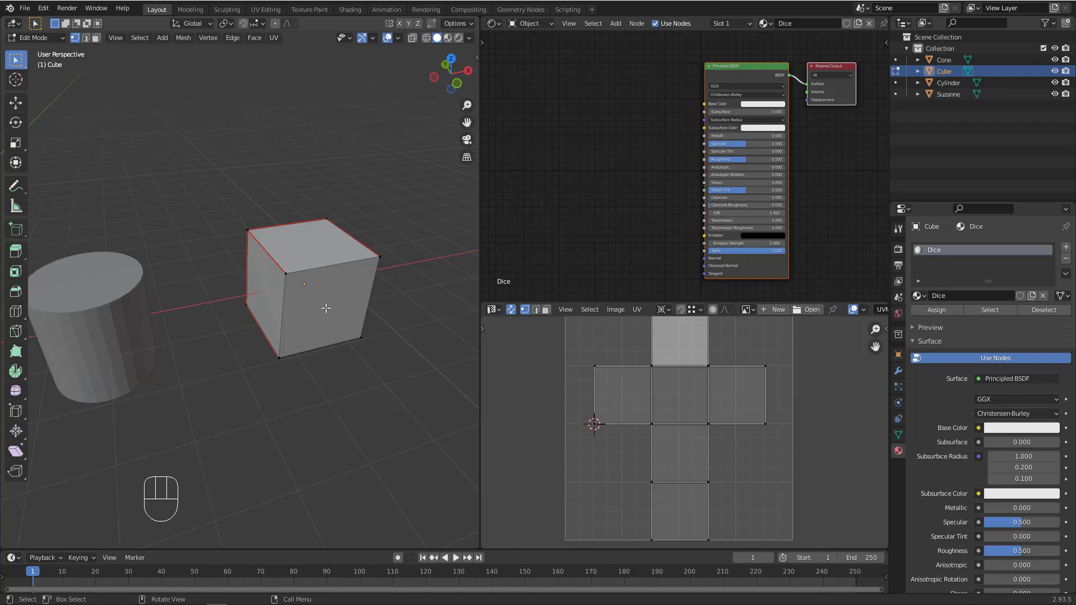
pyautogui.hotkey('alt', 'Tab')
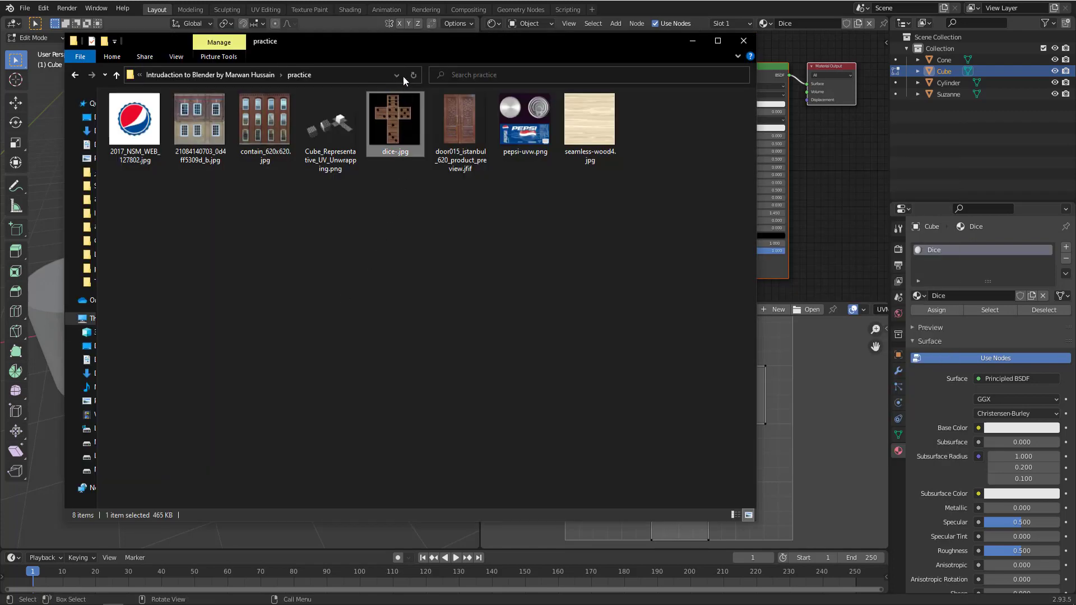
pyautogui.moveTo(409, 50); pyautogui.dragTo(375, 95)
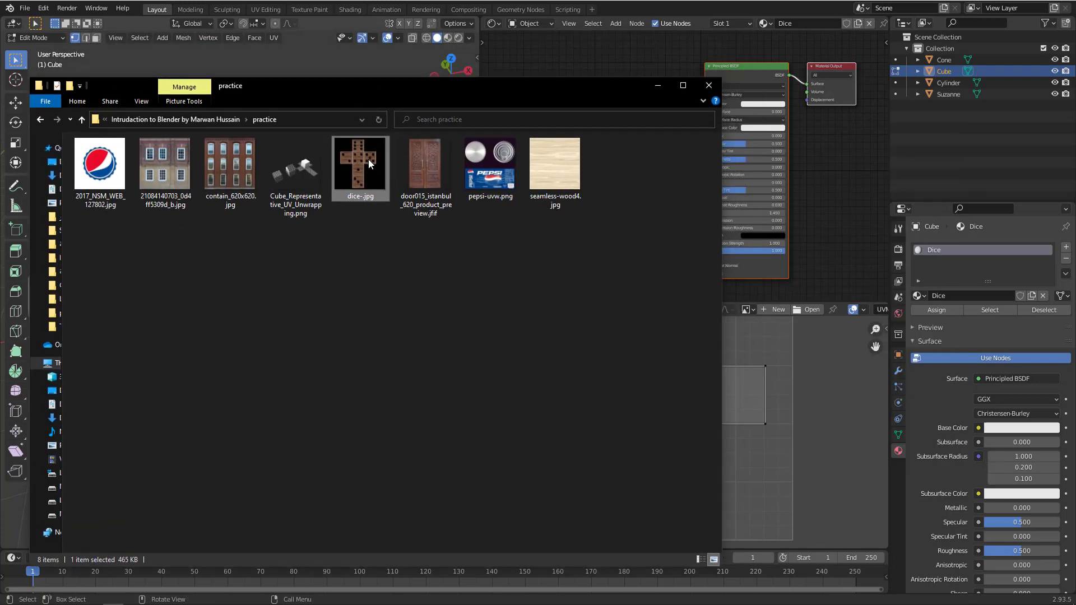
pyautogui.moveTo(368, 160); pyautogui.dragTo(633, 66)
pyautogui.click(566, 89)
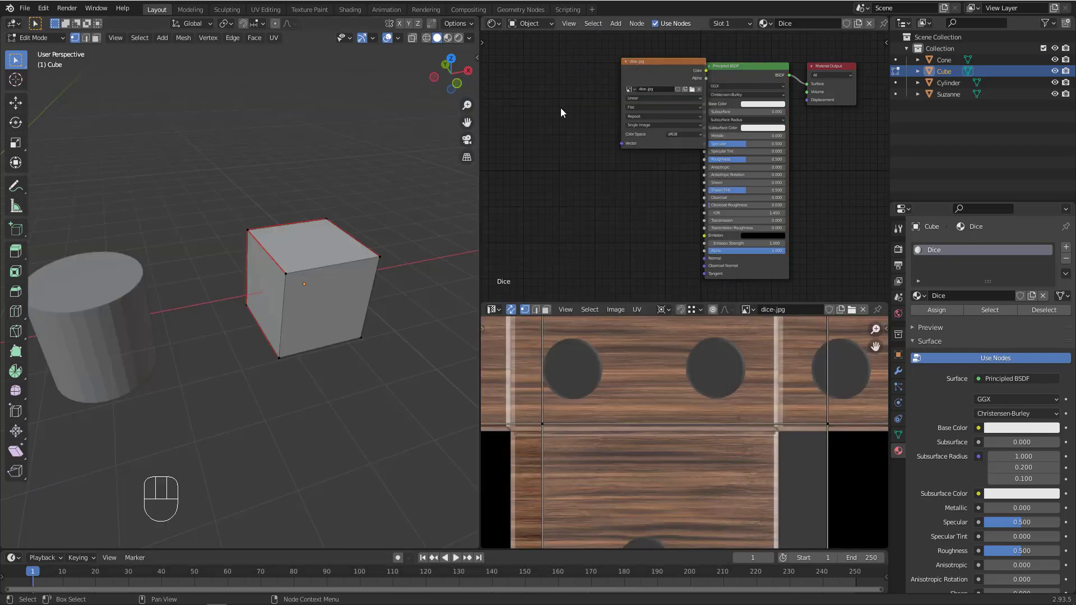
pyautogui.click(653, 75)
pyautogui.moveTo(657, 72); pyautogui.dragTo(595, 92)
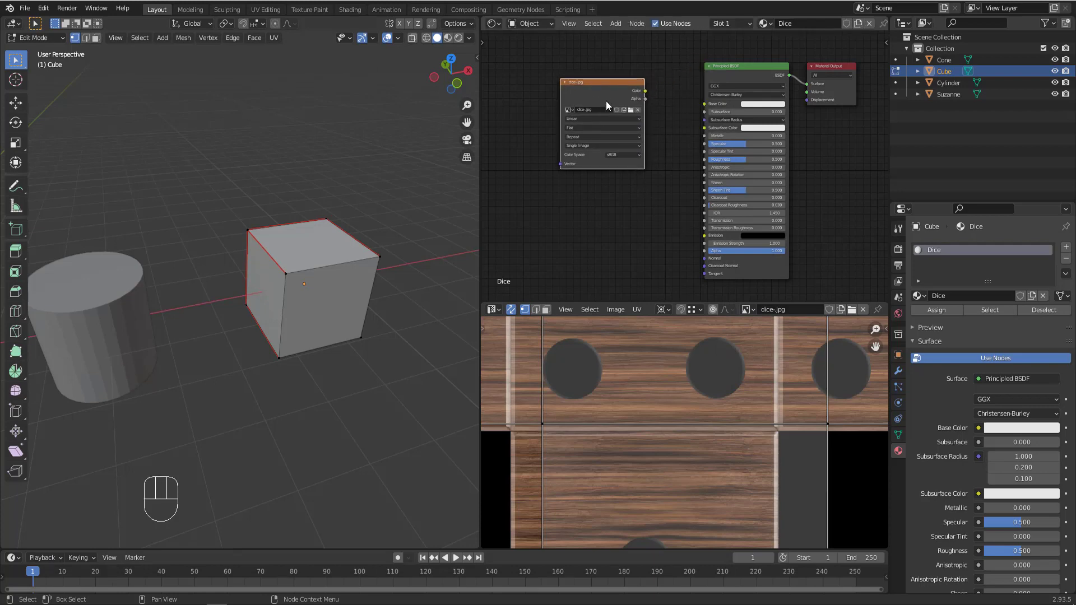
# Frame the whole dice image in the UV editor and examine how the cube's UV layout lines up with it
pyautogui.press('Home')
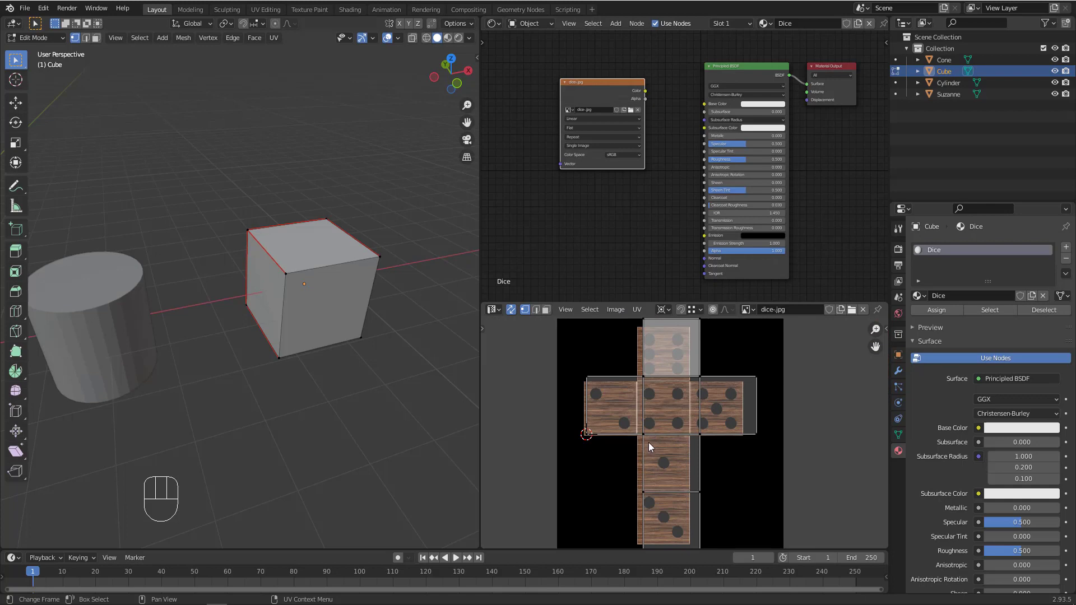
pyautogui.scroll(-1, 661, 425)
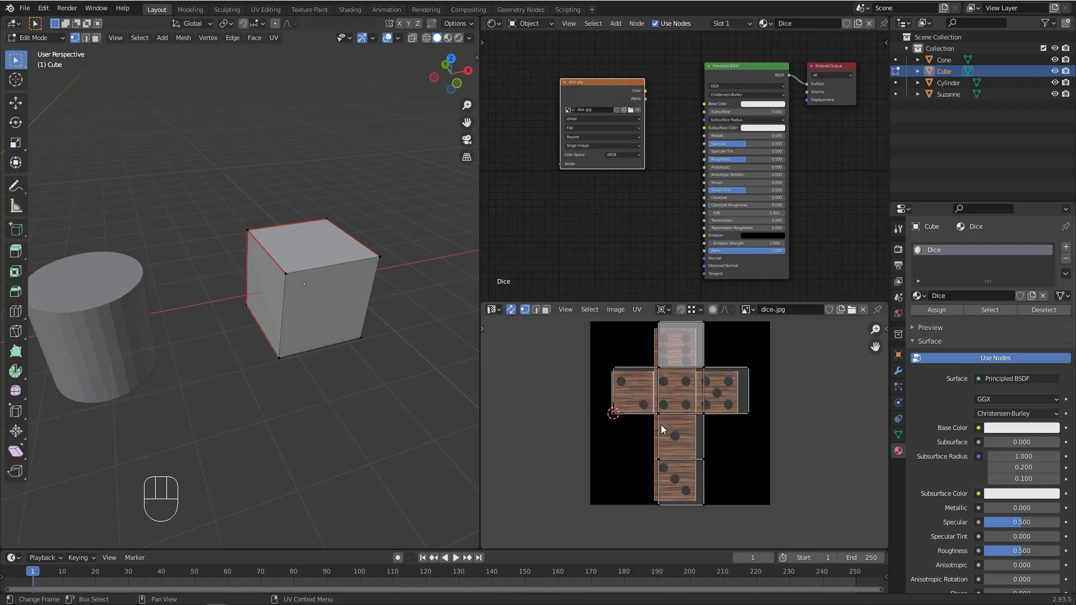
pyautogui.scroll(2, 662, 416)
pyautogui.scroll(2, 675, 392)
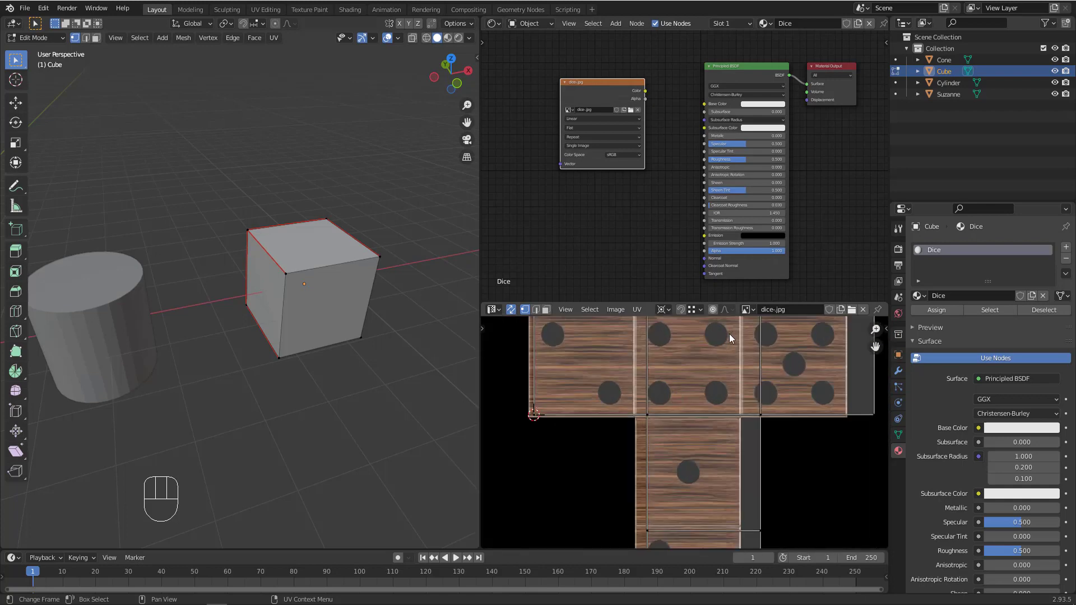
pyautogui.click(754, 310)
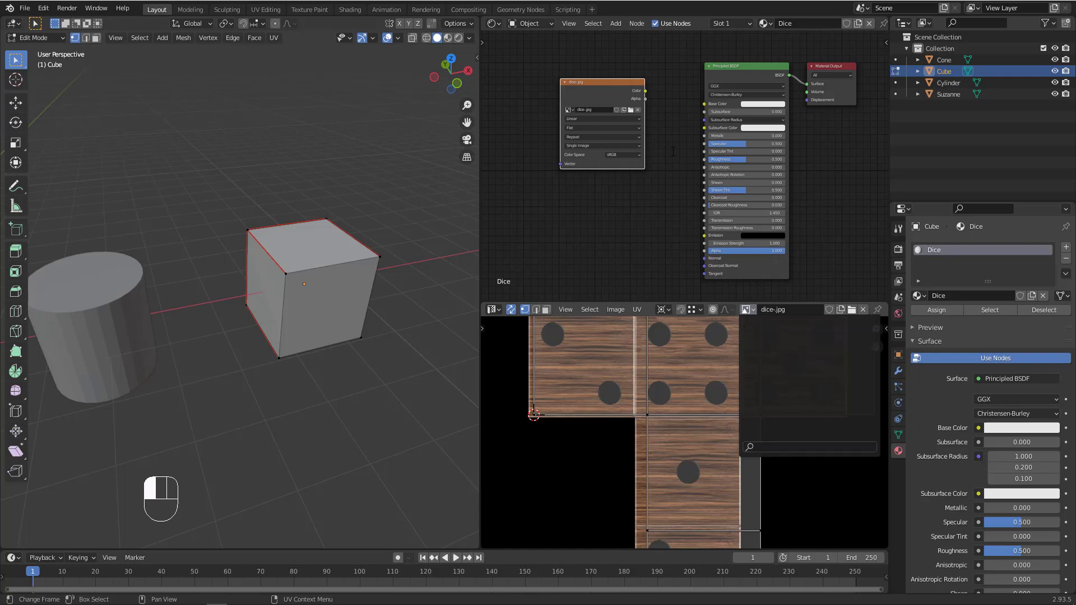
pyautogui.scroll(2, 605, 96)
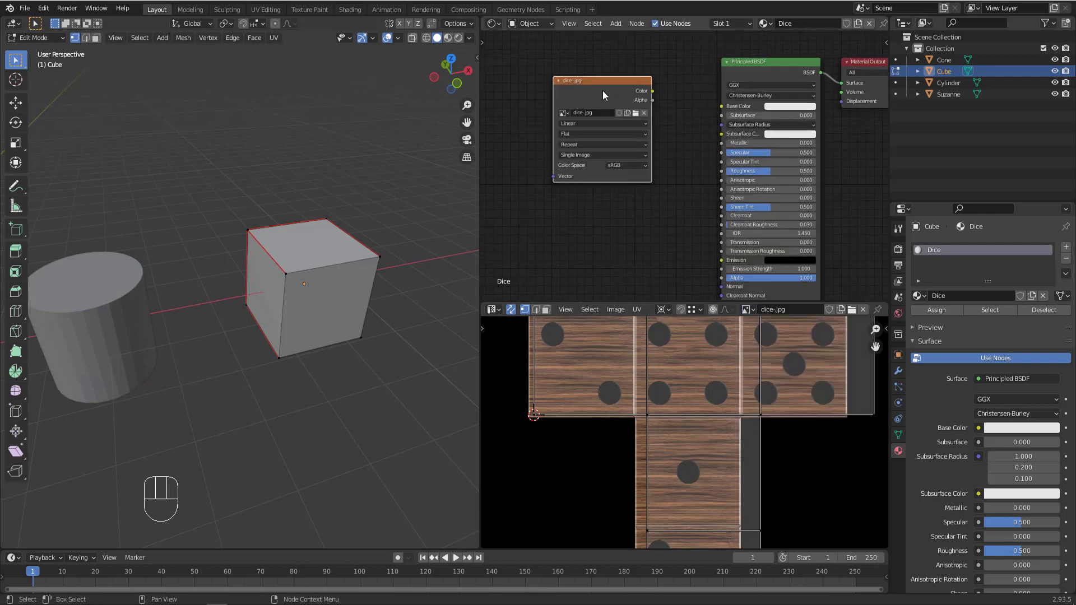
pyautogui.moveTo(604, 97); pyautogui.dragTo(620, 126, button='middle')
pyautogui.hotkey('ctrl', 'alt', 'g')
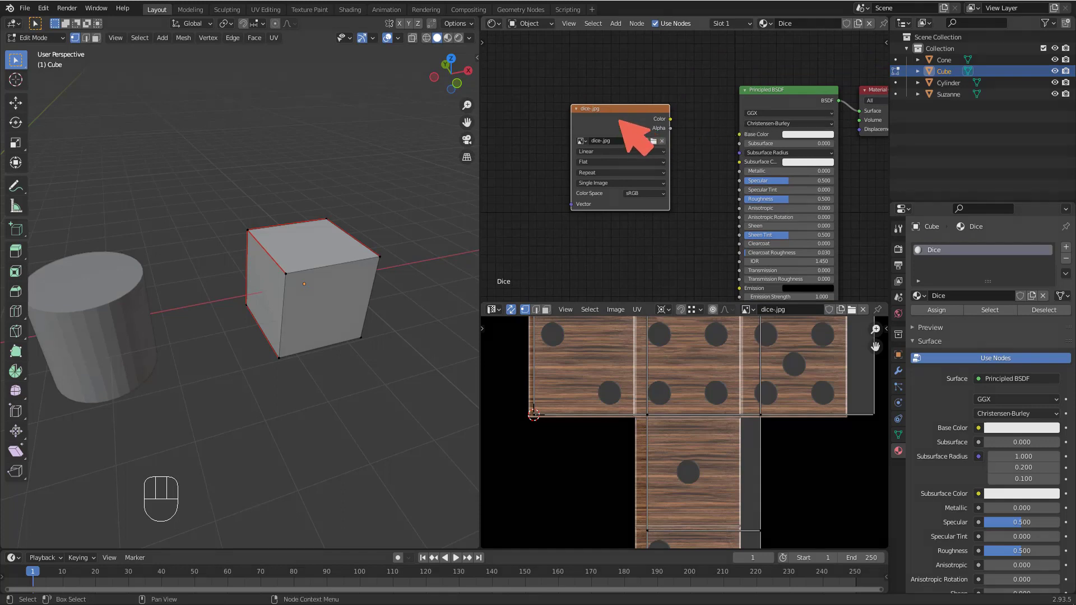
pyautogui.moveTo(607, 110)
pyautogui.mouseDown()
pyautogui.moveTo(598, 150)
pyautogui.moveTo(744, 84)
pyautogui.moveTo(783, 104)
pyautogui.moveTo(754, 119)
pyautogui.mouseUp()
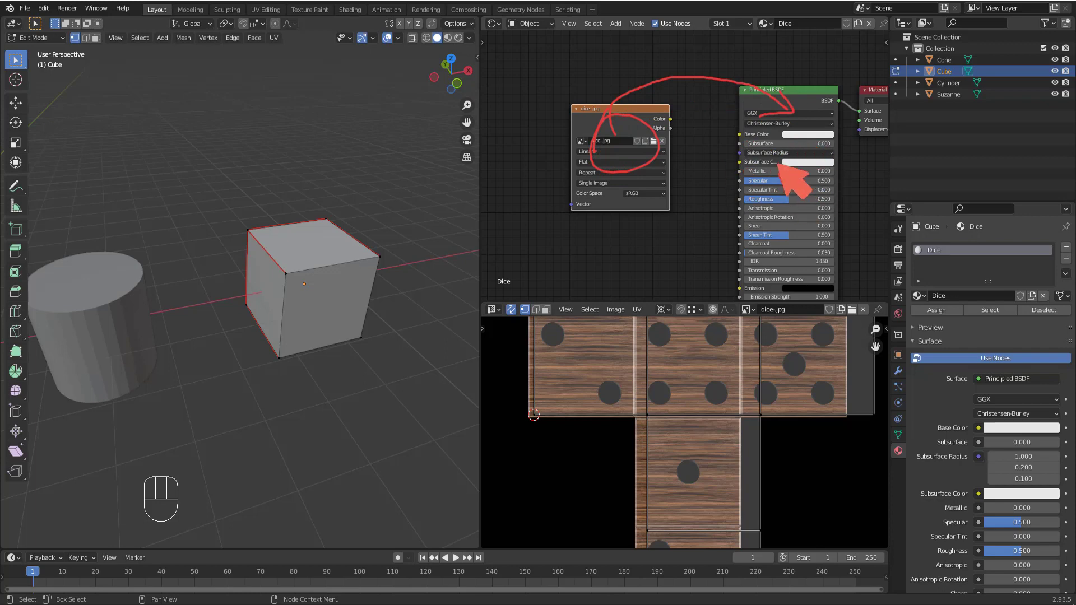
pyautogui.moveTo(779, 162)
pyautogui.mouseDown()
pyautogui.moveTo(796, 200)
pyautogui.moveTo(375, 338)
pyautogui.moveTo(368, 319)
pyautogui.moveTo(404, 314)
pyautogui.mouseUp()
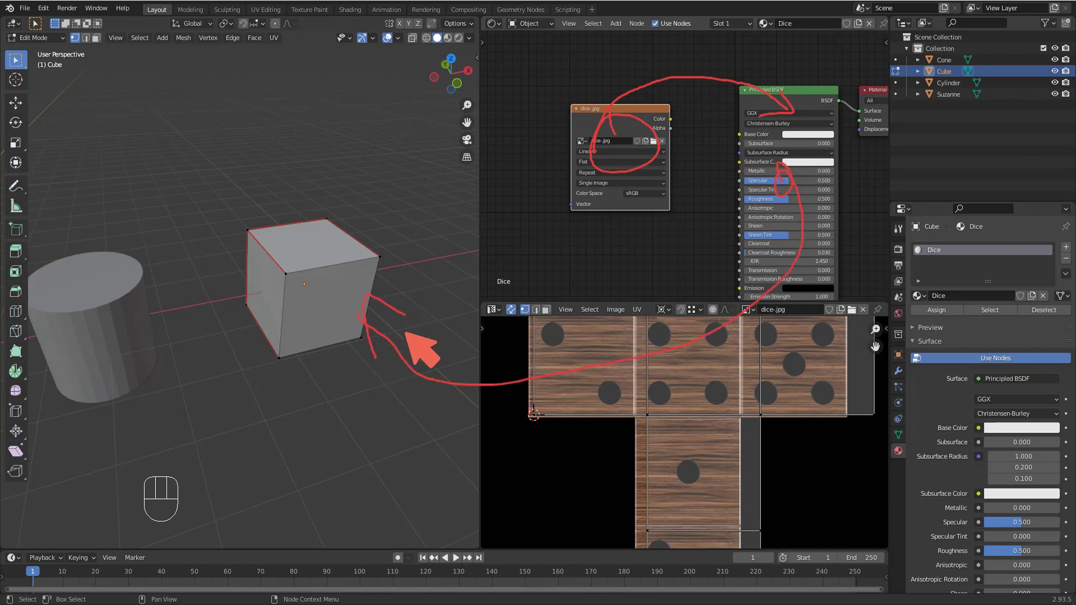
pyautogui.press('Escape')
# Connect the dice image's Color output to the Principled BSDF's Base Color and show the cube in Object Mode with Material Preview shading
pyautogui.scroll(3, 683, 99)
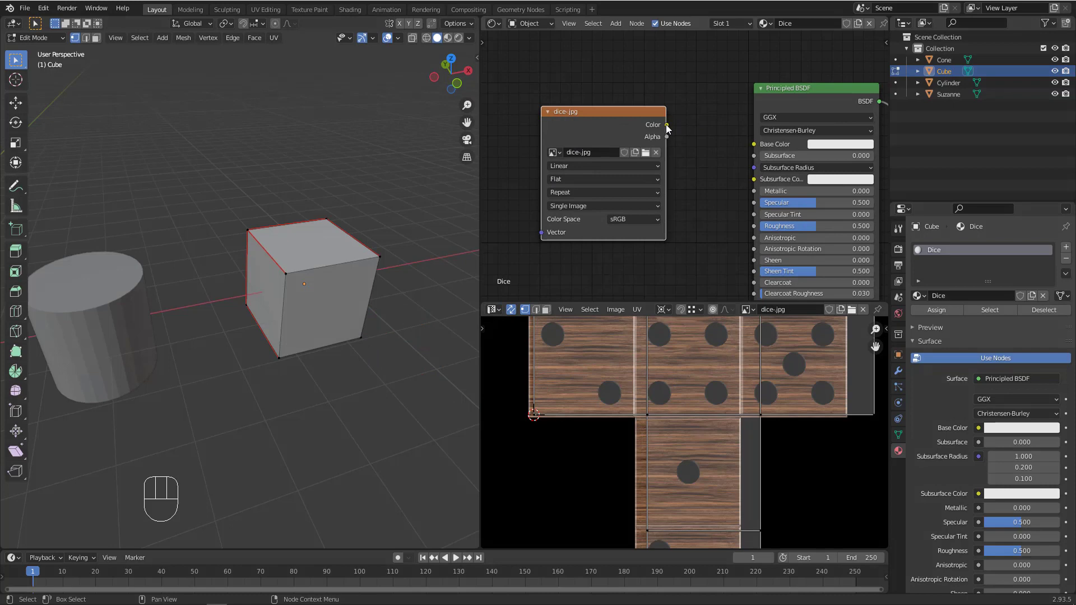
pyautogui.moveTo(667, 126); pyautogui.dragTo(754, 144)
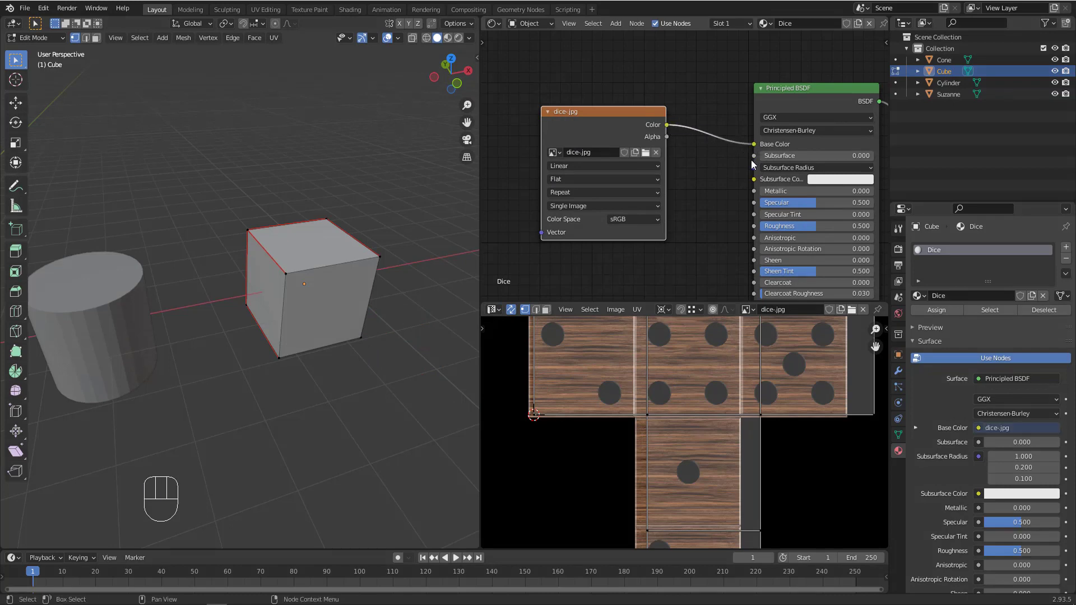
pyautogui.moveTo(270, 277); pyautogui.dragTo(352, 281, button='middle')
pyautogui.press('Tab')
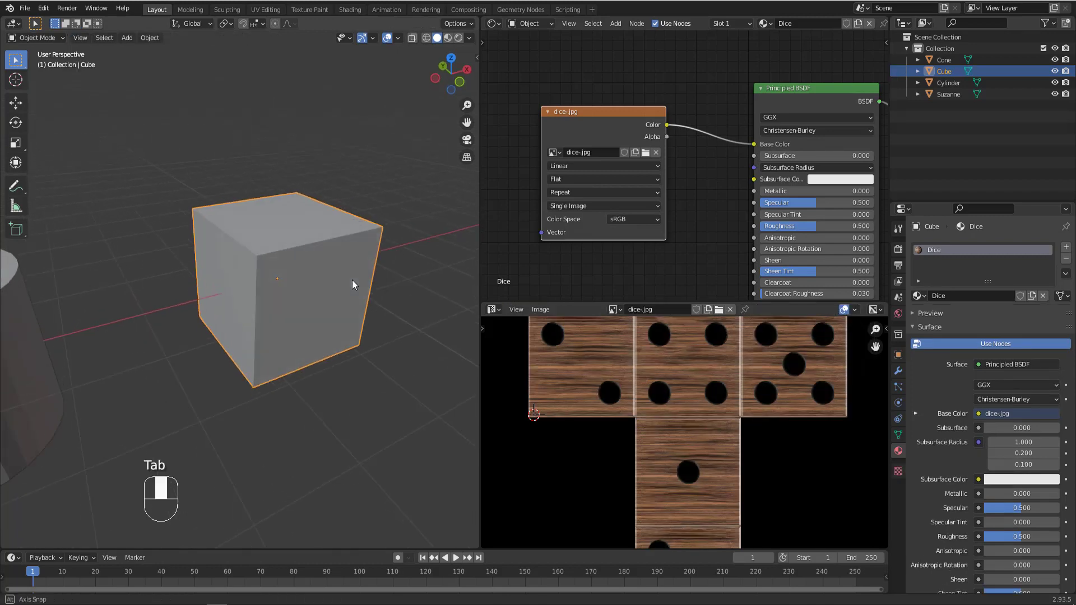
pyautogui.press('z')
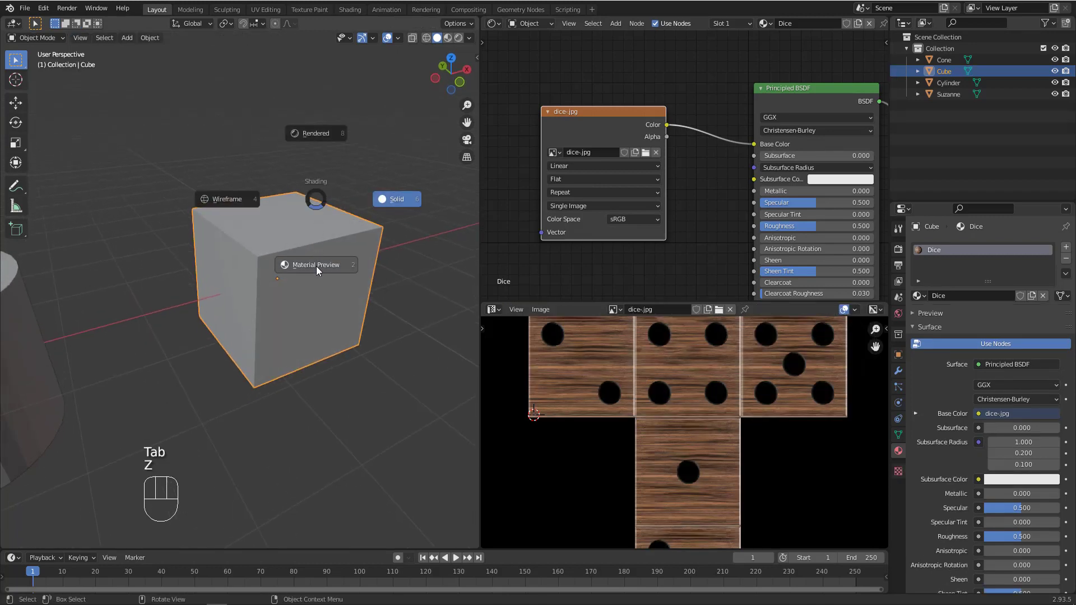
pyautogui.click(316, 267)
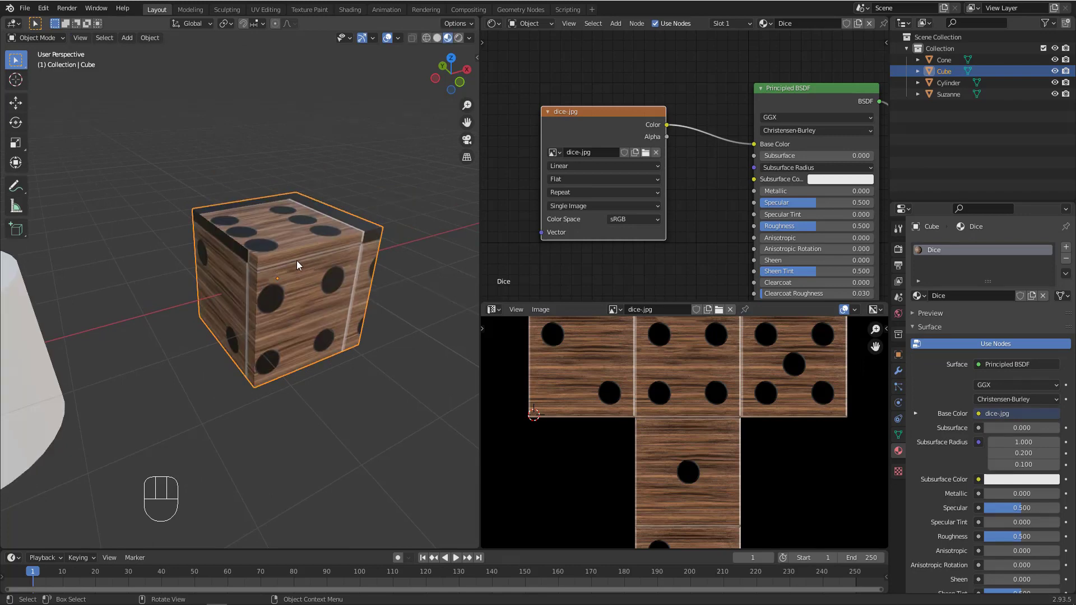
# Compare the texture on the cube's faces with the full dice image
pyautogui.scroll(-3, 694, 403)
pyautogui.moveTo(338, 308); pyautogui.dragTo(331, 304, button='middle')
pyautogui.moveTo(686, 384)
pyautogui.mouseDown(button='middle')
pyautogui.moveTo(695, 387)
pyautogui.moveTo(677, 396)
pyautogui.mouseUp(button='middle')
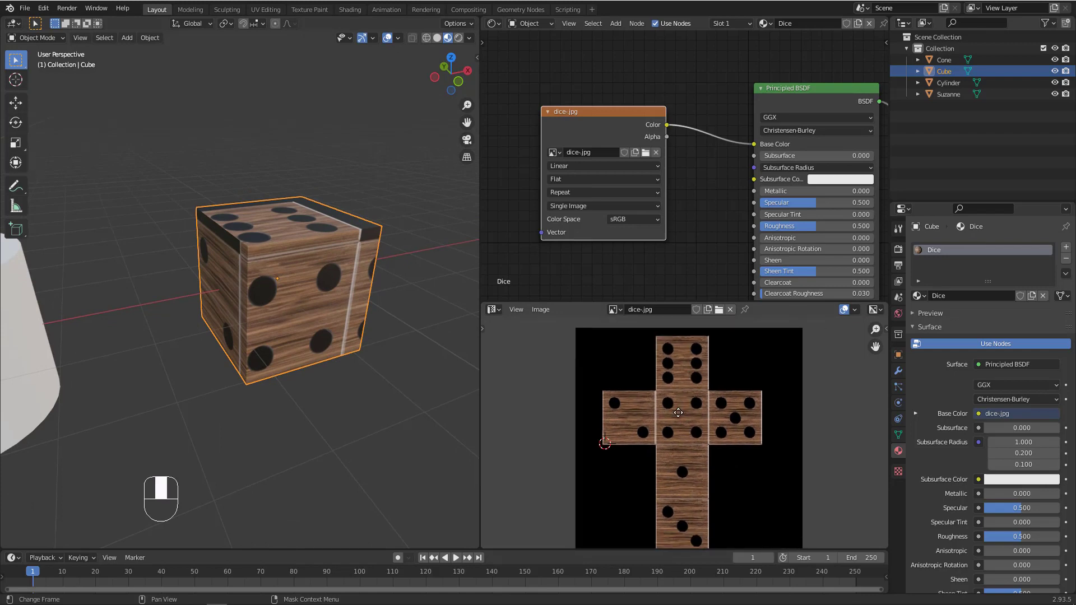
pyautogui.moveTo(425, 288); pyautogui.dragTo(351, 306, button='middle')
pyautogui.moveTo(358, 190)
pyautogui.mouseDown()
pyautogui.moveTo(336, 219)
pyautogui.moveTo(357, 214)
pyautogui.mouseUp()
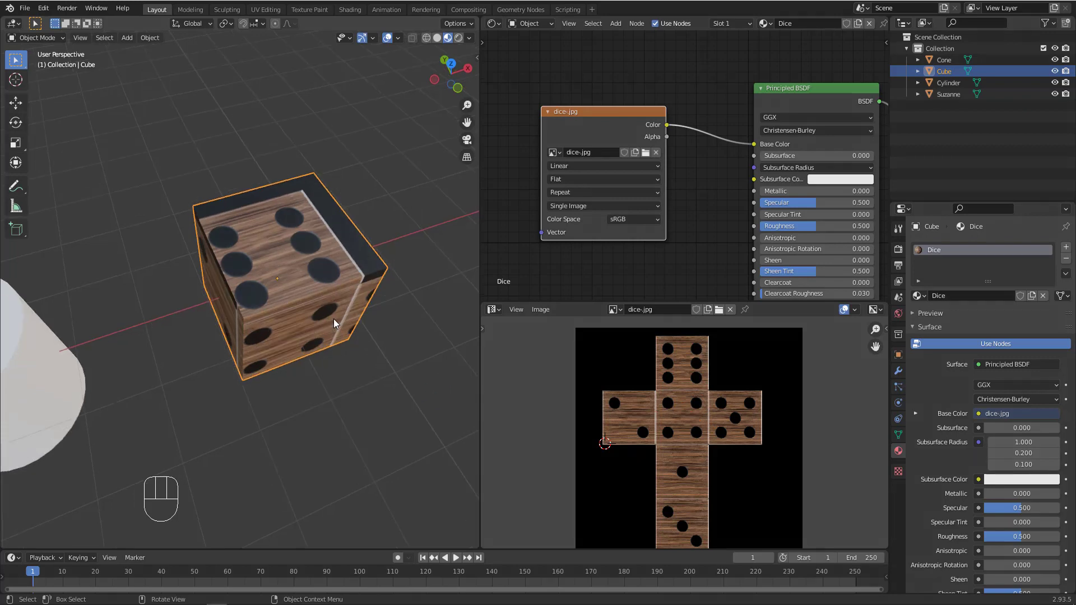
# Put the cube back into Edit Mode to show its top-face UVs close up over the dice image
pyautogui.press('Tab')
pyautogui.scroll(2, 720, 381)
pyautogui.moveTo(721, 364); pyautogui.dragTo(711, 416, button='middle')
pyautogui.scroll(1, 723, 392)
pyautogui.hotkey('ctrl', 'alt')
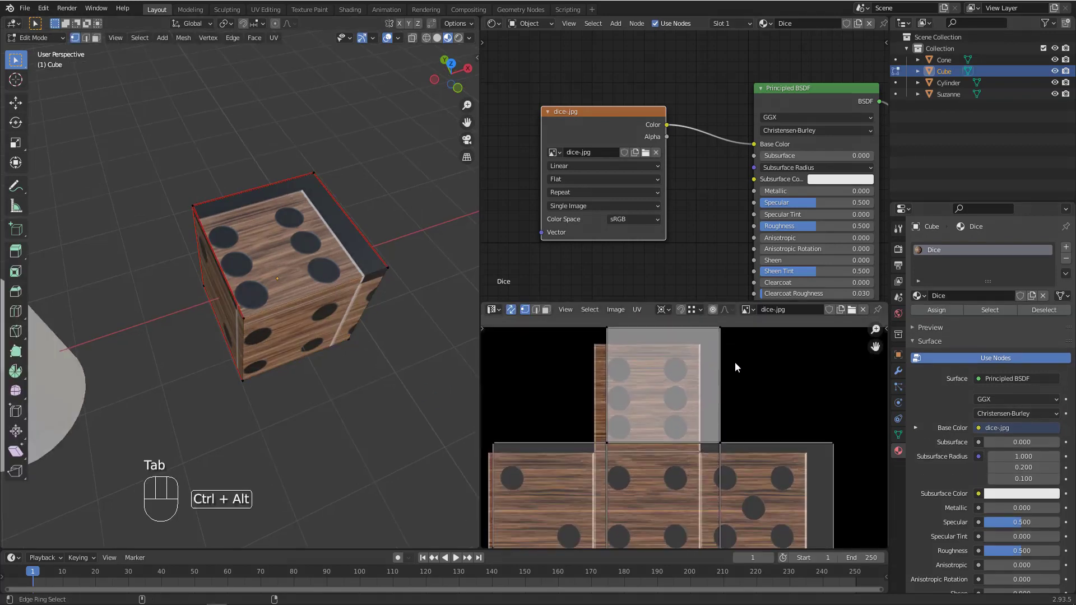
pyautogui.moveTo(743, 330)
pyautogui.mouseDown()
pyautogui.moveTo(709, 367)
pyautogui.moveTo(720, 364)
pyautogui.mouseUp()
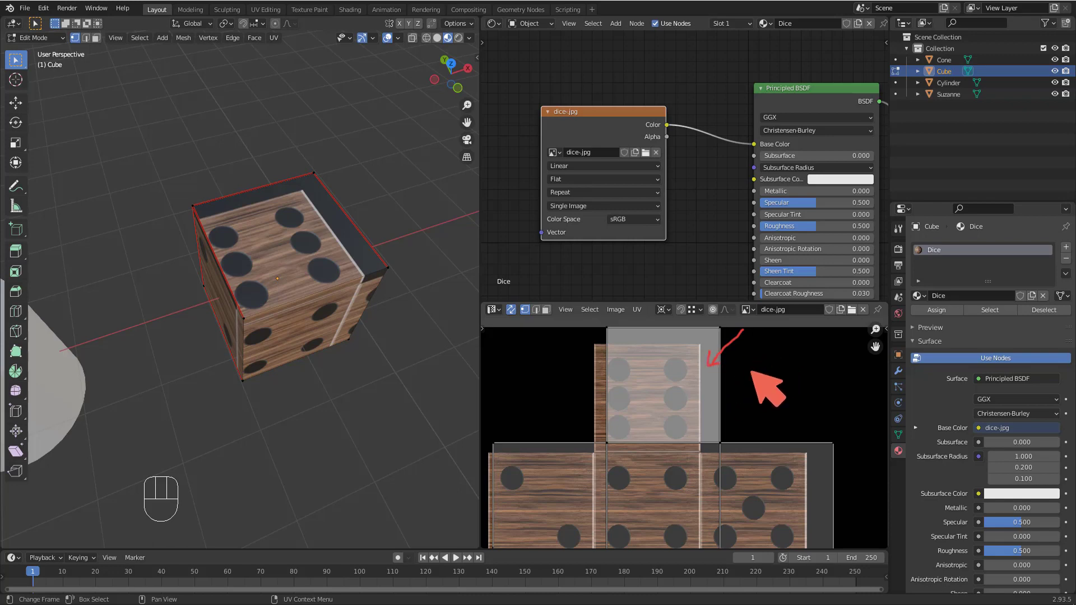
pyautogui.moveTo(375, 179)
pyautogui.mouseDown()
pyautogui.moveTo(334, 222)
pyautogui.moveTo(351, 224)
pyautogui.mouseUp()
pyautogui.moveTo(219, 168); pyautogui.dragTo(249, 203)
pyautogui.moveTo(248, 203); pyautogui.dragTo(230, 200)
pyautogui.press('Escape')
# Examine the texture along the cube's seam edges from the back and the matching UV borders over the dice image
pyautogui.moveTo(204, 247)
pyautogui.mouseDown(button='middle')
pyautogui.moveTo(457, 239)
pyautogui.moveTo(257, 210)
pyautogui.mouseUp(button='middle')
pyautogui.keyDown('shift'); pyautogui.moveTo(129, 240); pyautogui.dragTo(221, 261, button='middle'); pyautogui.keyUp('shift')
pyautogui.moveTo(221, 261)
pyautogui.mouseDown(button='middle')
pyautogui.moveTo(285, 274)
pyautogui.moveTo(254, 282)
pyautogui.mouseUp(button='middle')
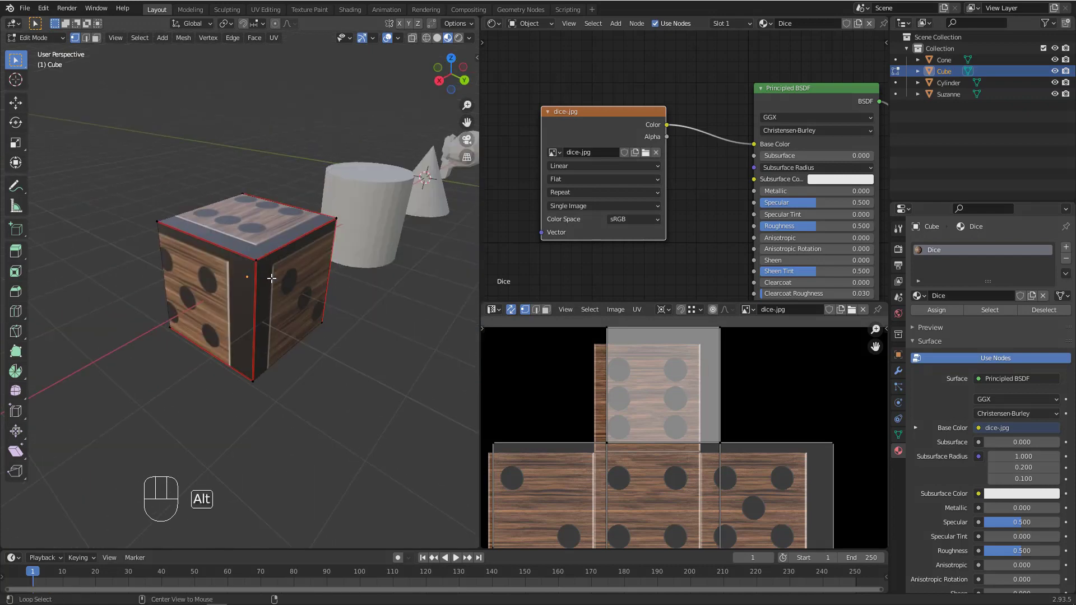
pyautogui.hotkey('ctrl', 'alt', 'g')
pyautogui.moveTo(211, 257); pyautogui.dragTo(253, 282)
pyautogui.press('Escape')
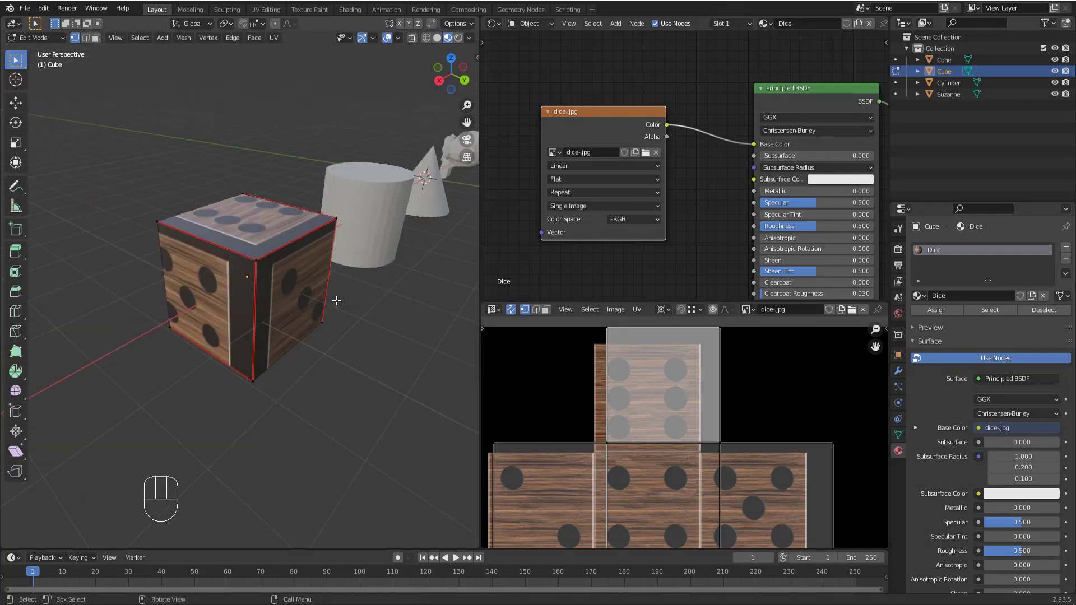
pyautogui.scroll(-2, 577, 403)
pyautogui.scroll(2, 612, 416)
pyautogui.scroll(1, 573, 415)
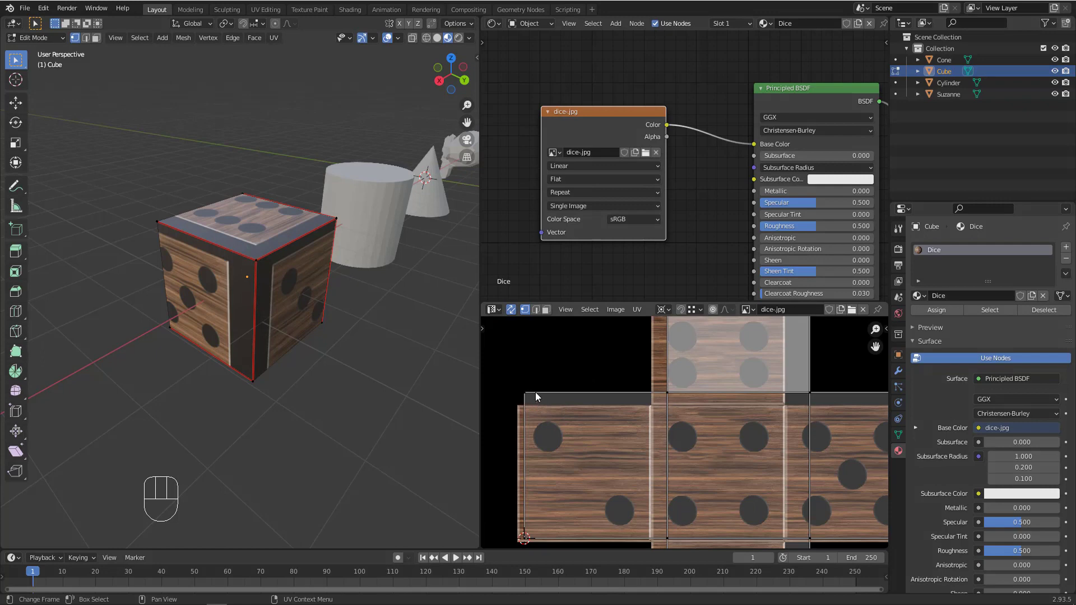
# Compare the UV layout's borders with the dice image in a maximized UV editor, then restore the normal layout
pyautogui.hotkey('ctrl', 'alt', 'g')
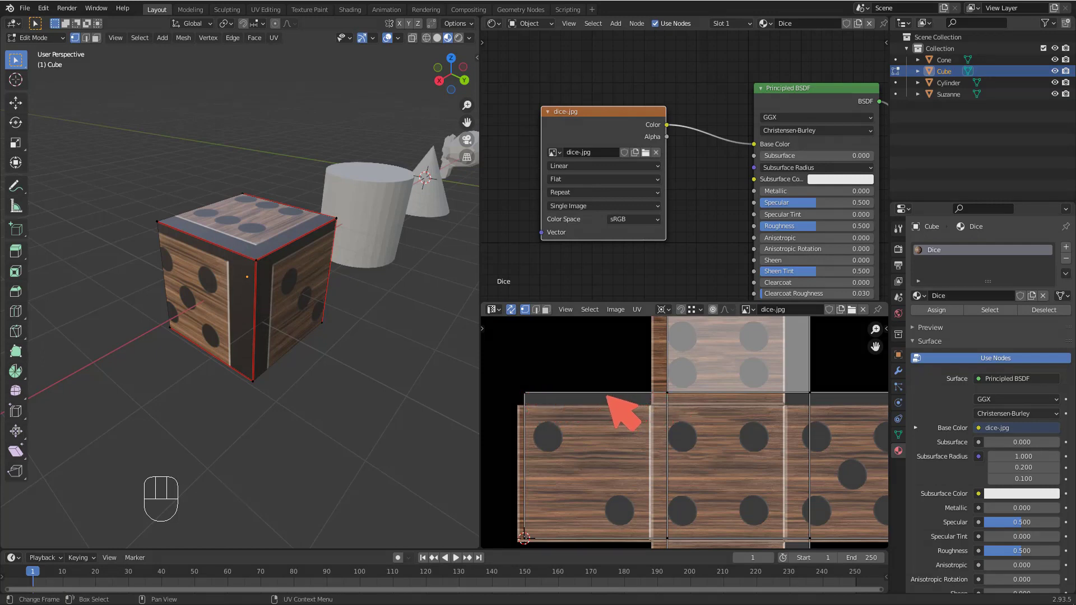
pyautogui.moveTo(526, 396)
pyautogui.mouseDown()
pyautogui.moveTo(646, 397)
pyautogui.moveTo(528, 395)
pyautogui.moveTo(633, 410)
pyautogui.mouseUp()
pyautogui.moveTo(805, 382); pyautogui.dragTo(720, 431, button='middle')
pyautogui.hotkey('ctrl', 'space')
pyautogui.scroll(1, 526, 297)
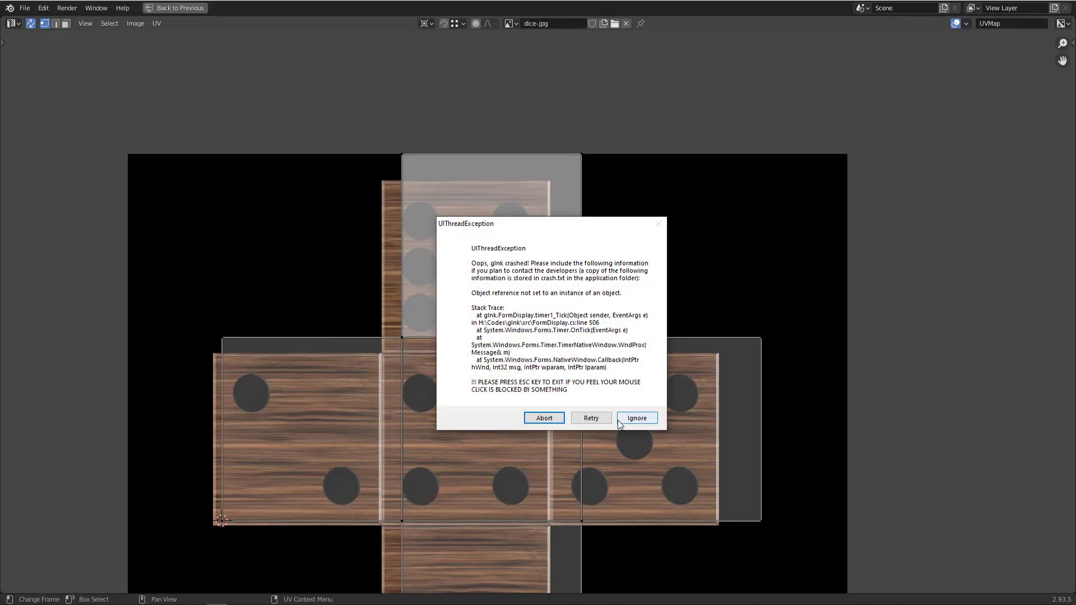
pyautogui.click(621, 419)
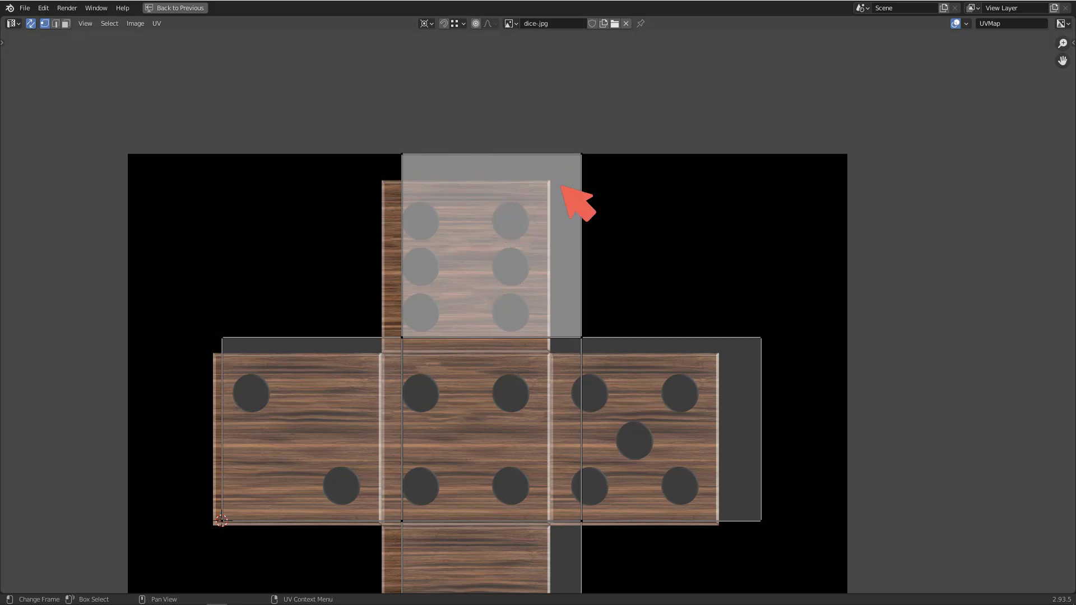
pyautogui.moveTo(736, 212)
pyautogui.mouseDown()
pyautogui.moveTo(680, 247)
pyautogui.moveTo(698, 263)
pyautogui.mouseUp()
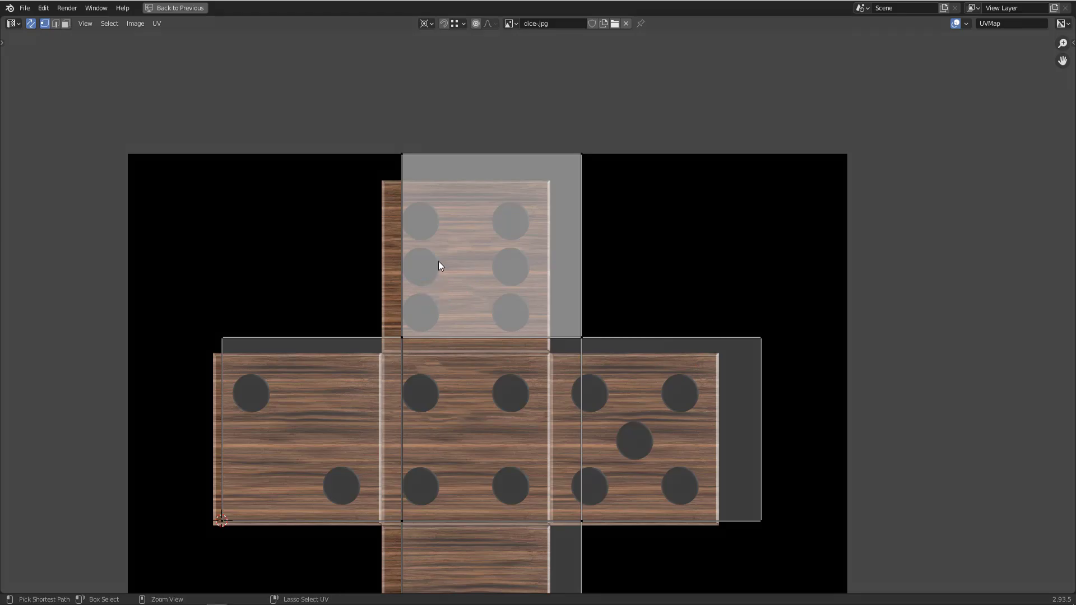
pyautogui.hotkey('ctrl', 'space')
pyautogui.moveTo(314, 254); pyautogui.dragTo(336, 262, button='middle')
pyautogui.scroll(-4, 563, 396)
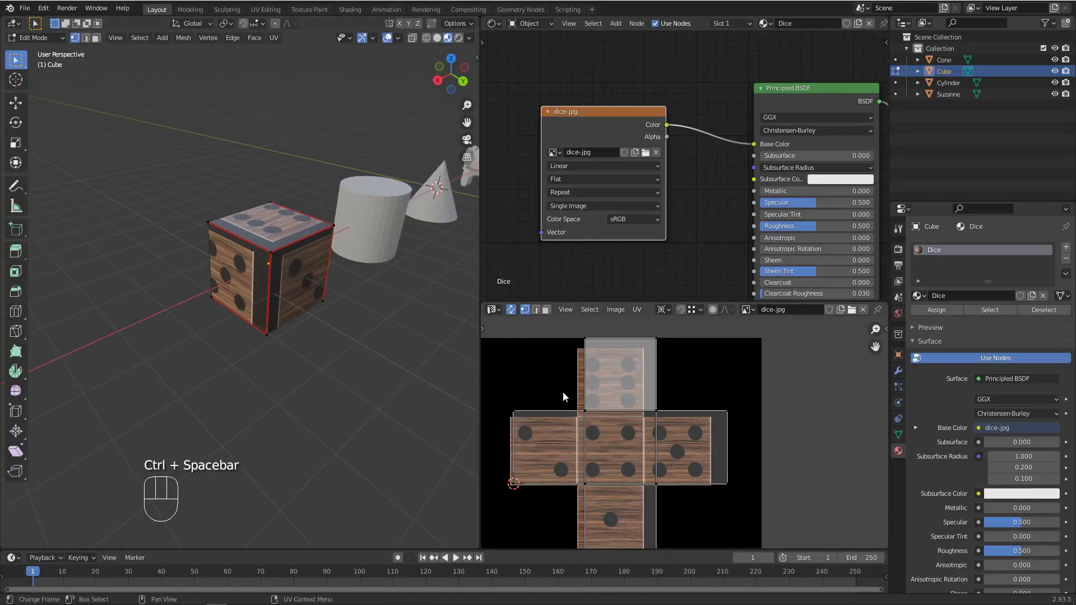
# Enlarge the UV editor and move all UVs by about -0.0111 in X and -0.0056 in Y onto the dice image's lower-left face corner
pyautogui.moveTo(586, 303); pyautogui.dragTo(584, 81)
pyautogui.scroll(2, 701, 260)
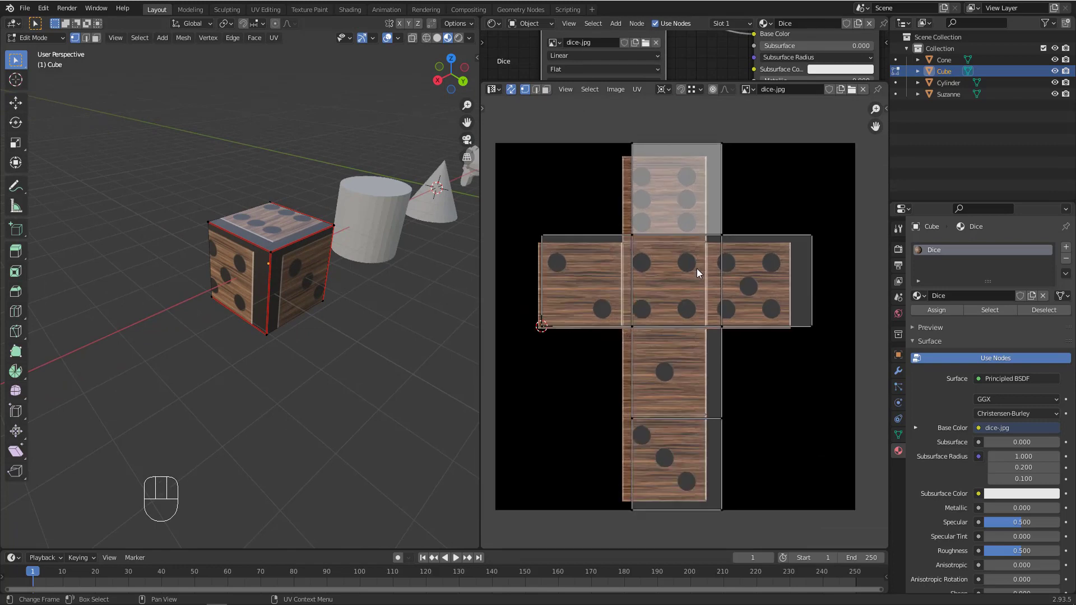
pyautogui.press('a')
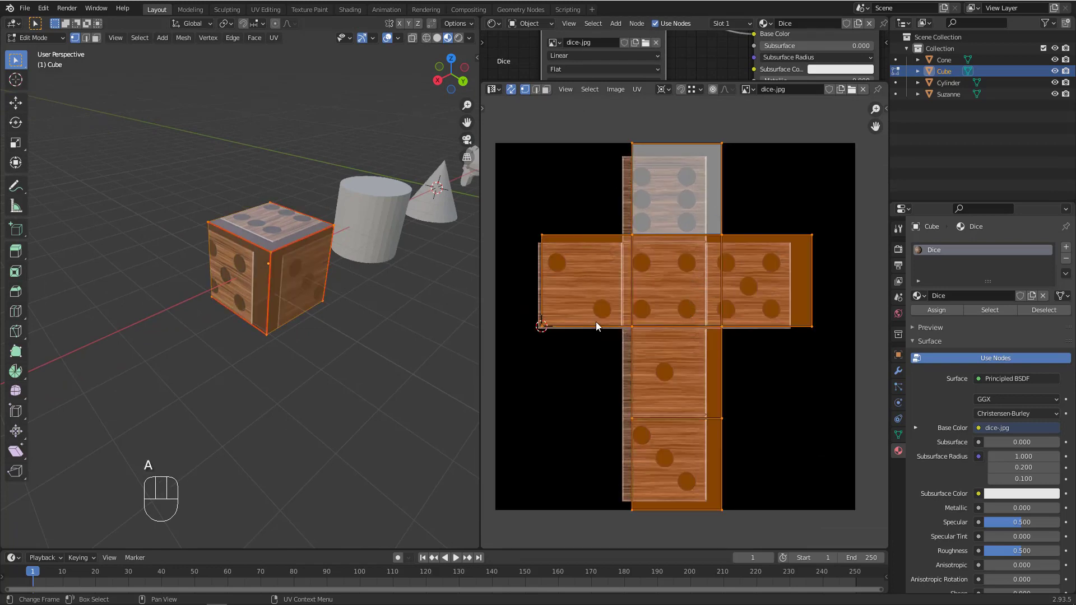
pyautogui.scroll(2, 625, 270)
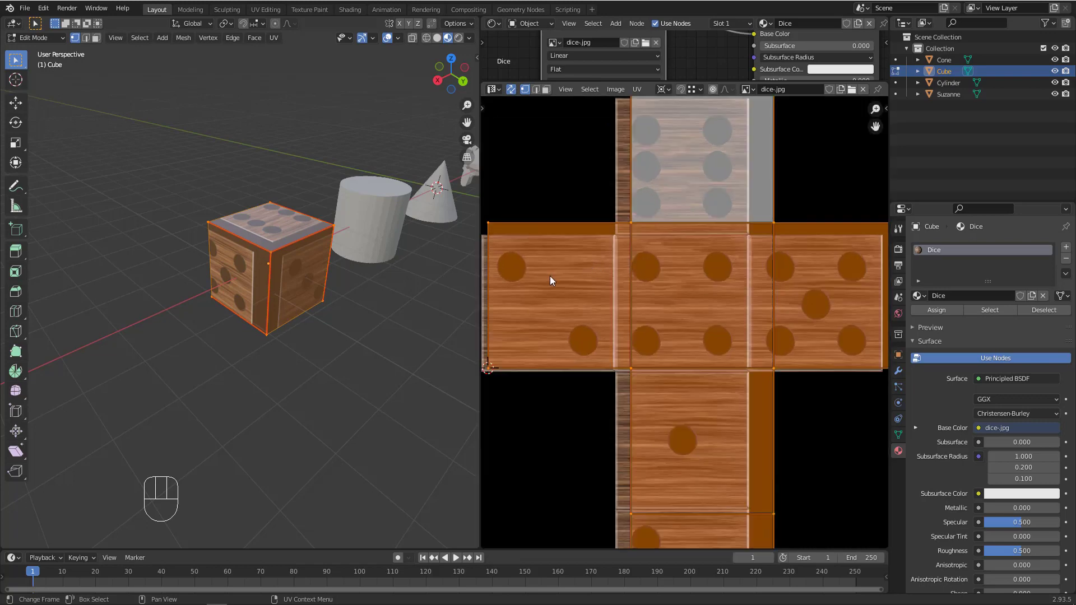
pyautogui.moveTo(550, 276); pyautogui.dragTo(608, 286, button='middle')
pyautogui.scroll(2, 544, 365)
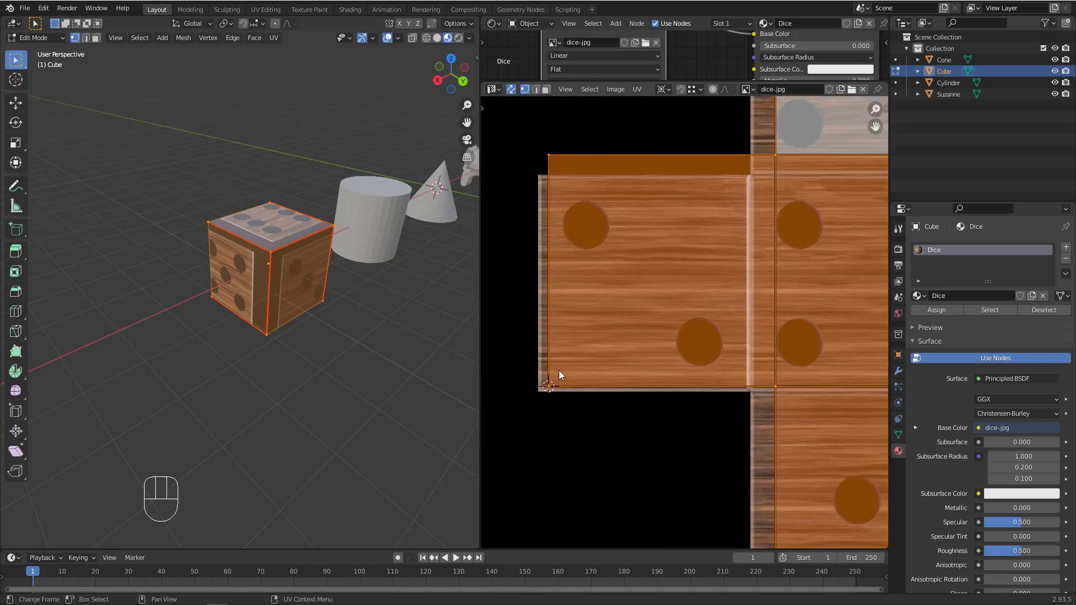
pyautogui.press('g')
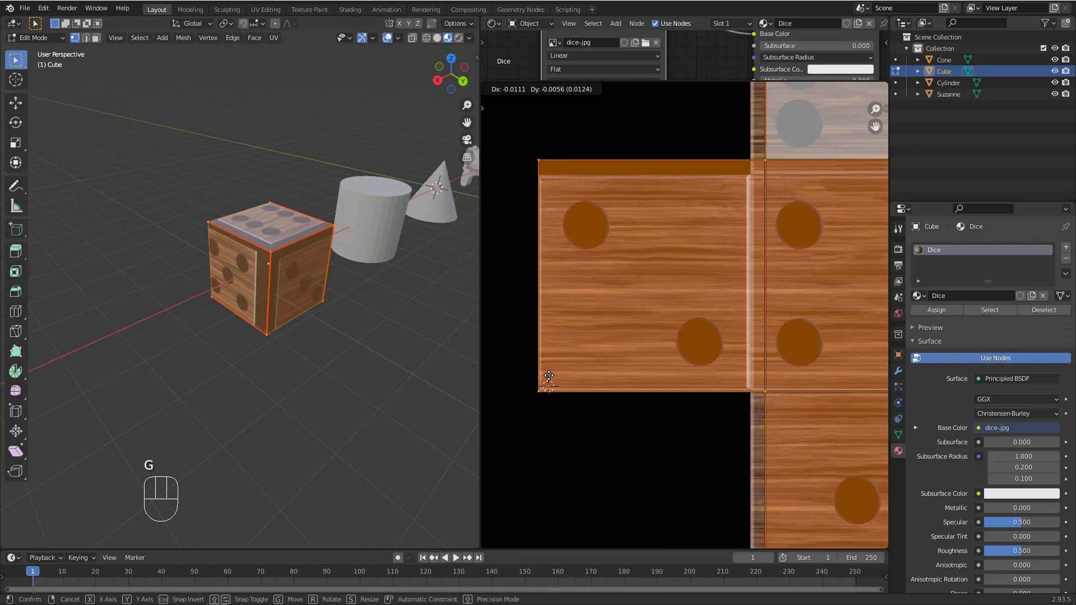
pyautogui.click(549, 375)
# Nudge the whole UV layout by about -0.0008 in X and -0.0004 in Y to match the two-dot face's lower-left corner exactly
pyautogui.scroll(-5, 548, 372)
pyautogui.scroll(7, 539, 381)
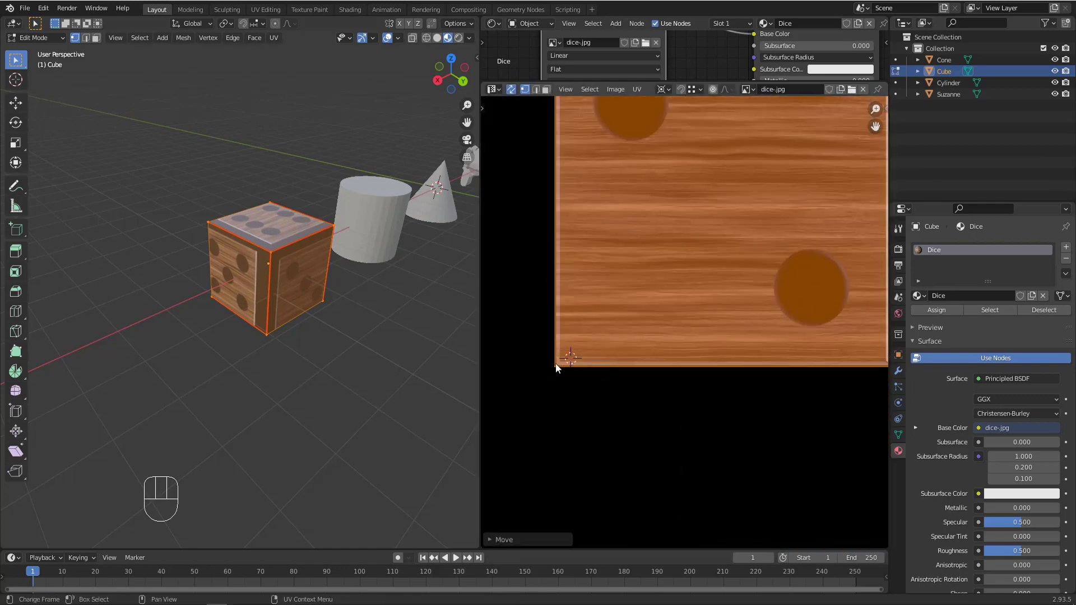
pyautogui.scroll(8, 553, 366)
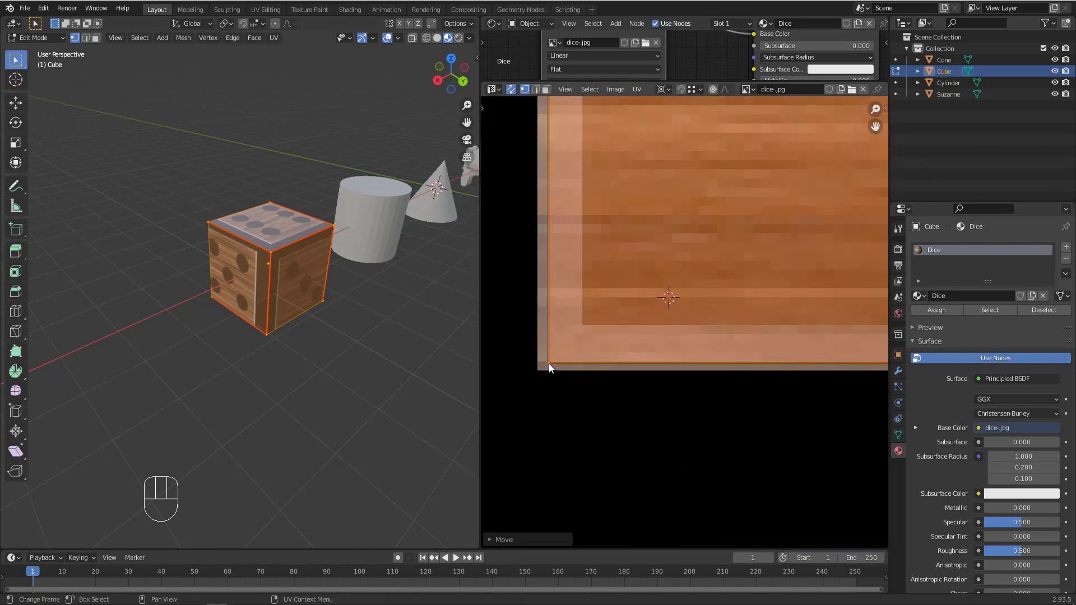
pyautogui.press('g')
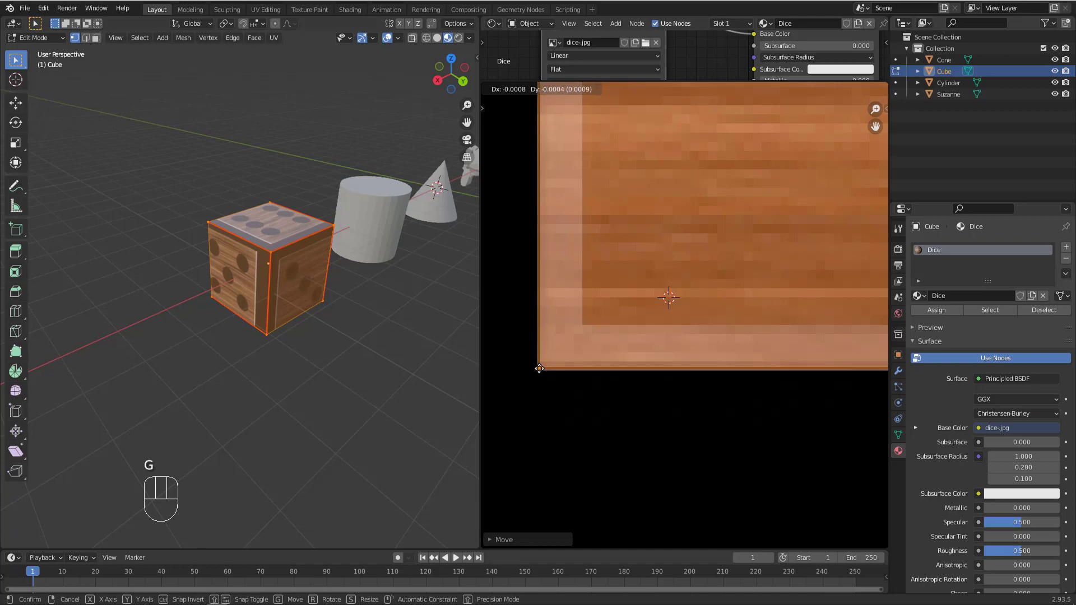
pyautogui.click(539, 369)
pyautogui.scroll(-10, 546, 370)
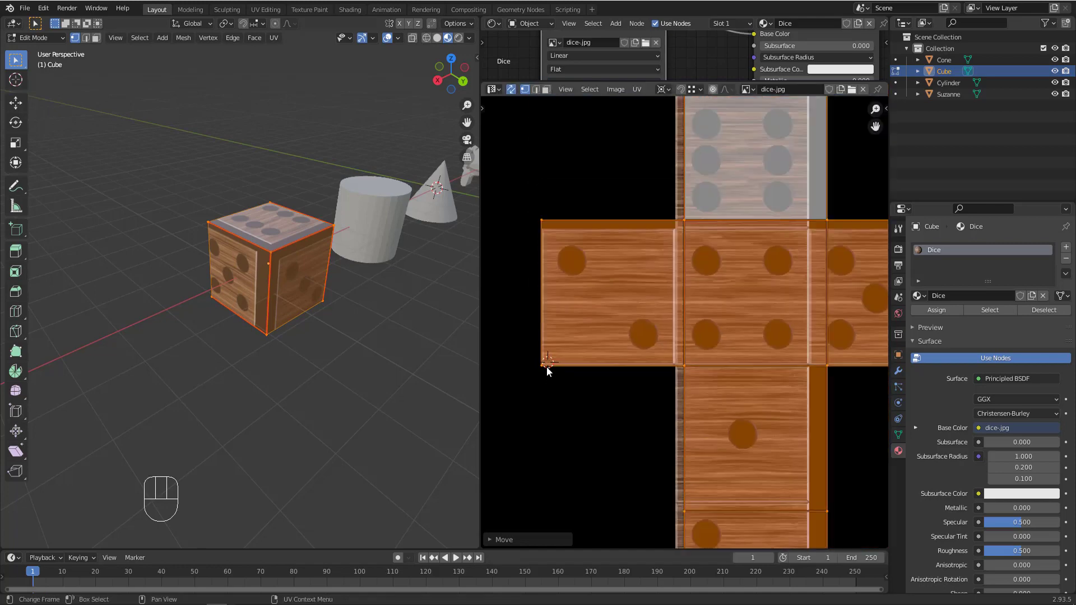
# Set the UV editor's pivot point to 2D Cursor for transforming the UV layout
pyautogui.scroll(5, 613, 296)
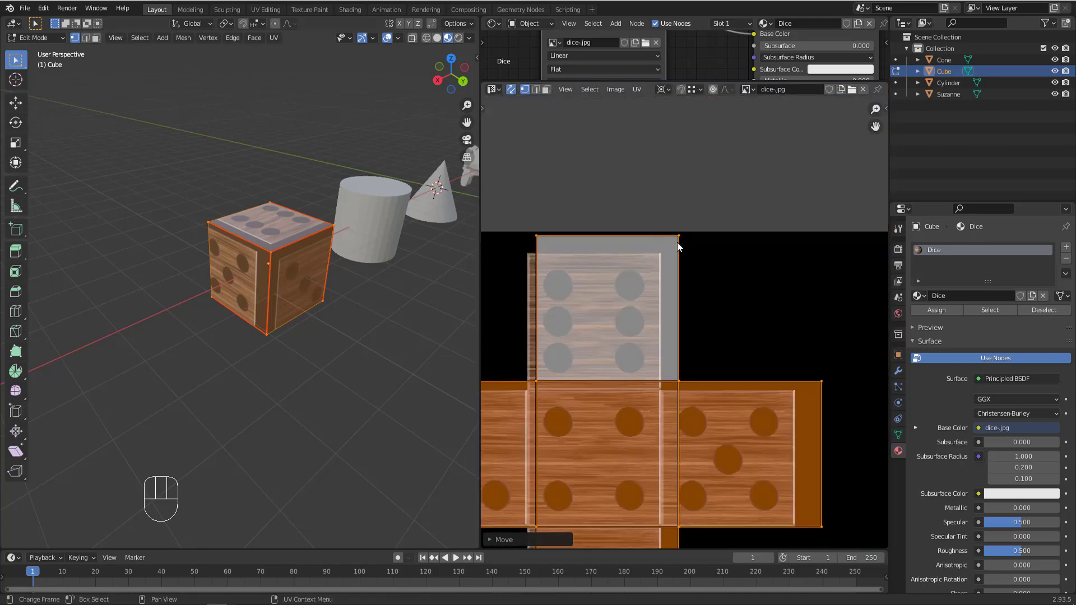
pyautogui.scroll(-4, 667, 270)
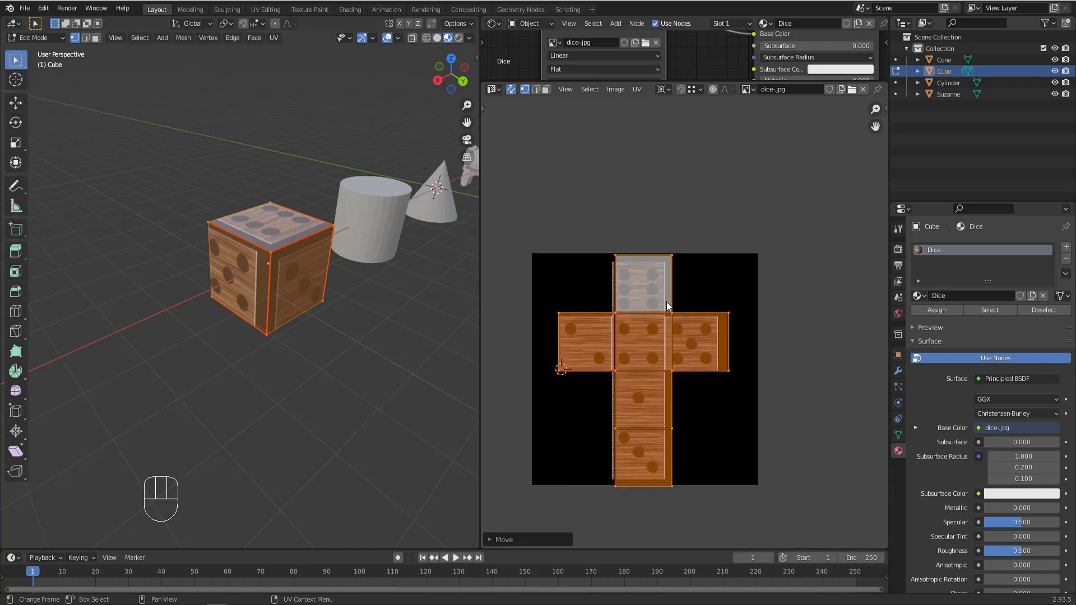
pyautogui.scroll(3, 563, 374)
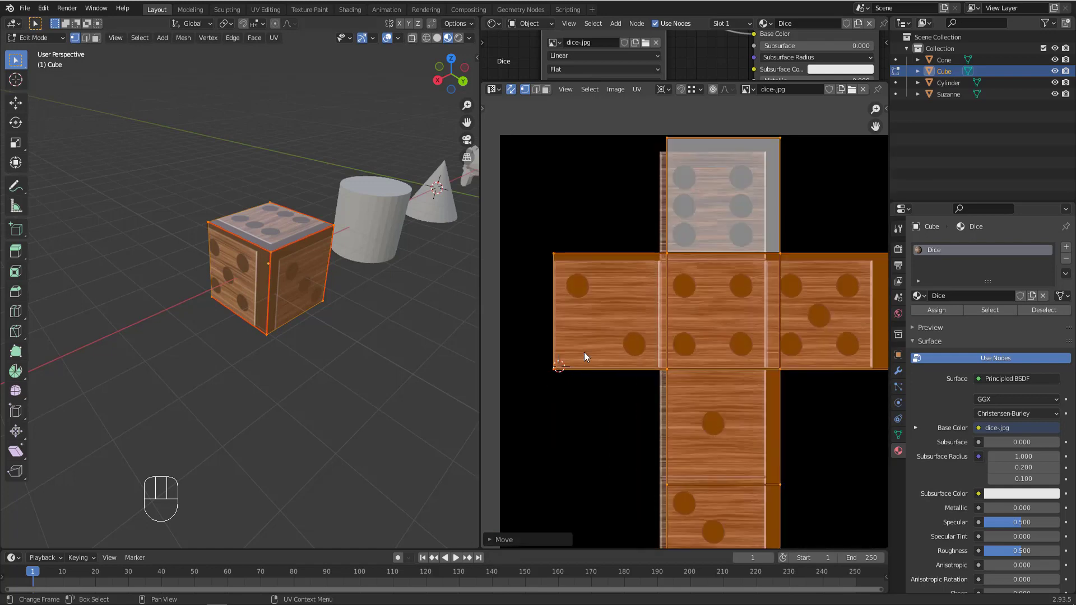
pyautogui.scroll(-2, 619, 336)
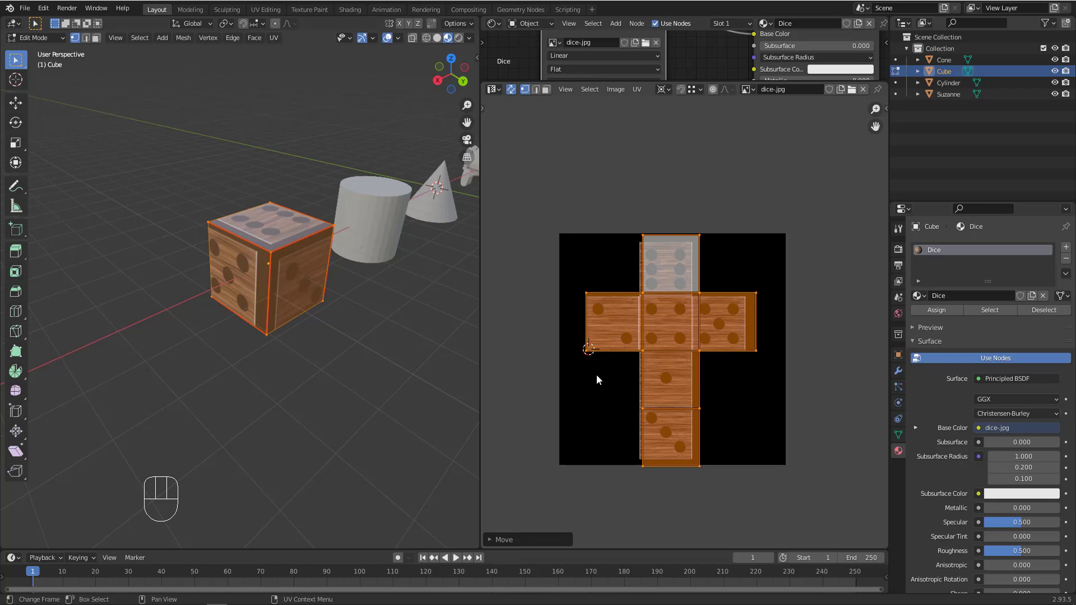
pyautogui.scroll(2, 587, 348)
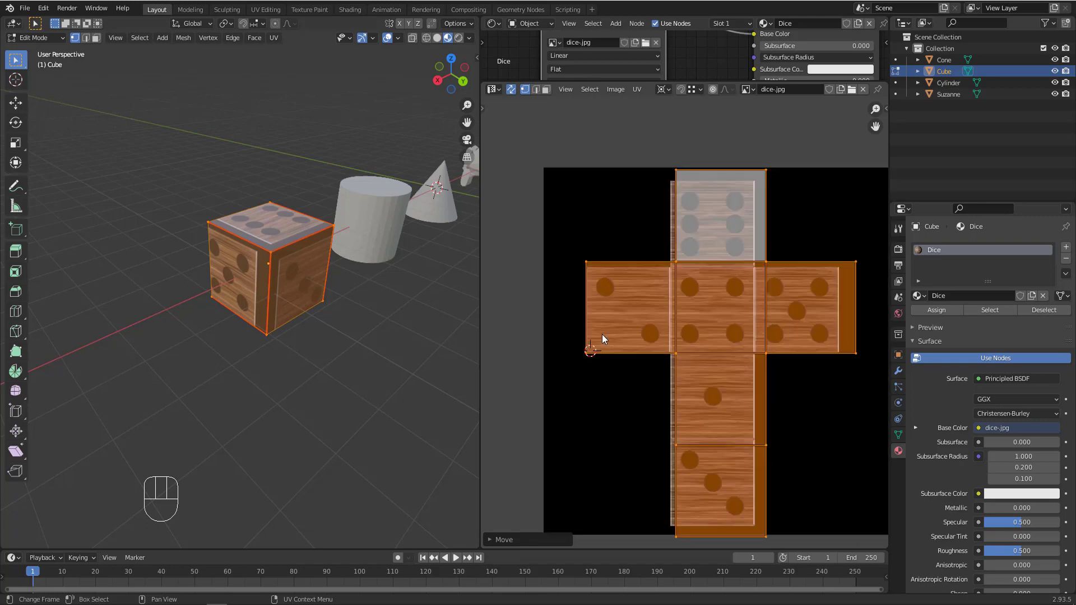
pyautogui.click(664, 89)
pyautogui.click(689, 130)
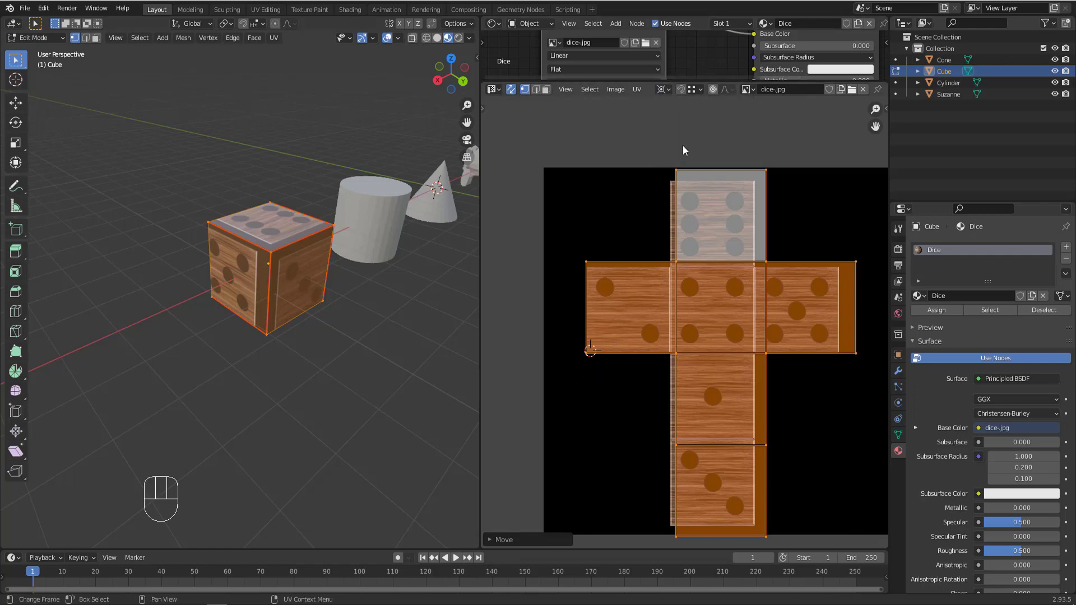
# Place the 2D cursor on the lower-left corner of the two-dot face
pyautogui.scroll(4, 590, 364)
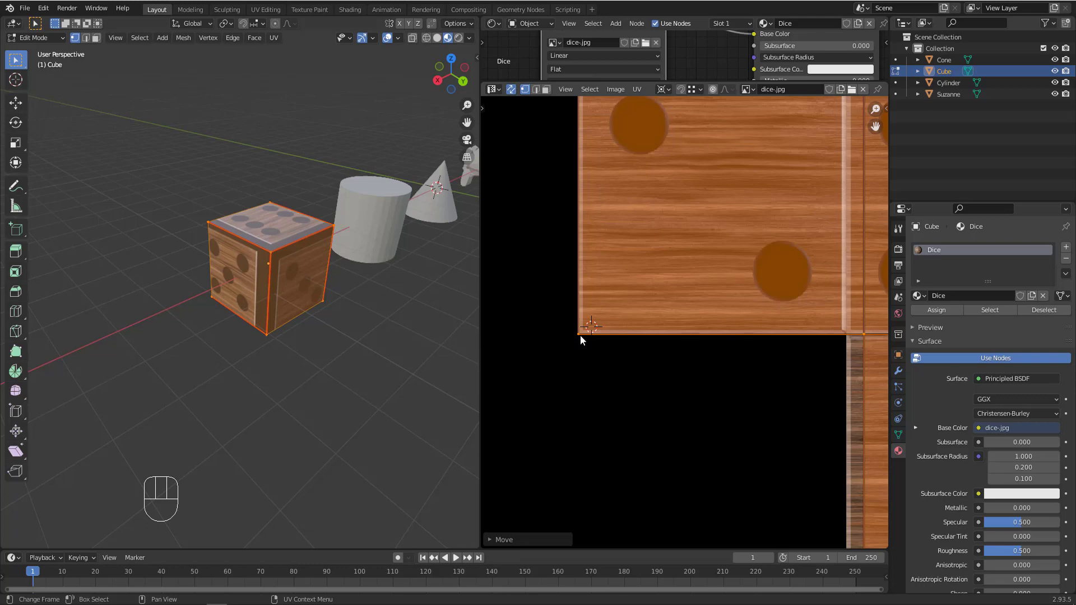
pyautogui.scroll(-6, 581, 335)
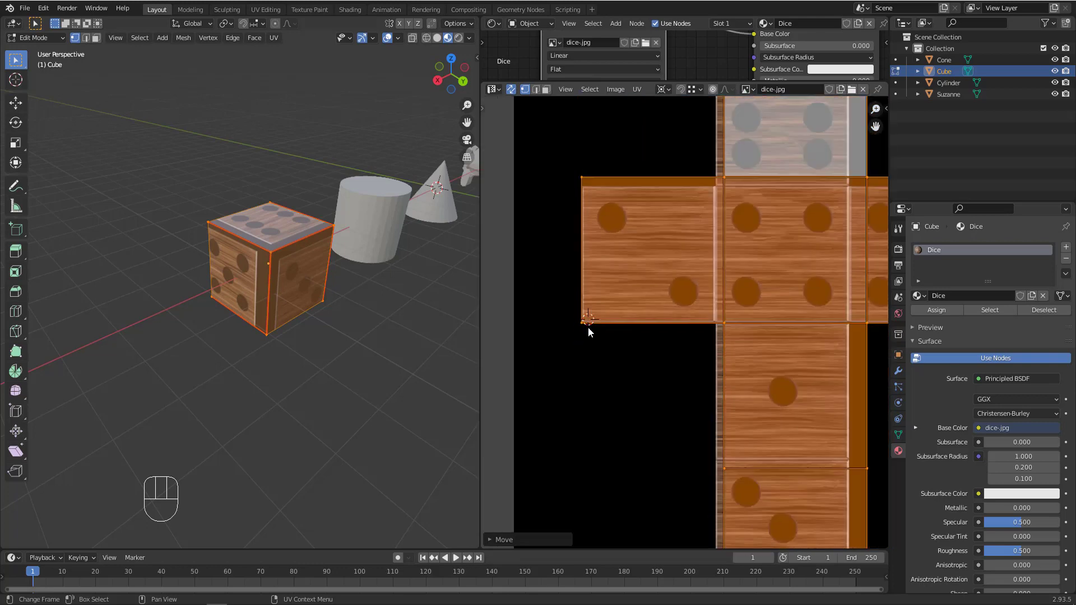
pyautogui.keyDown('shift'); pyautogui.moveTo(620, 339); pyautogui.dragTo(630, 310, button='right'); pyautogui.keyUp('shift')
pyautogui.scroll(3, 644, 286)
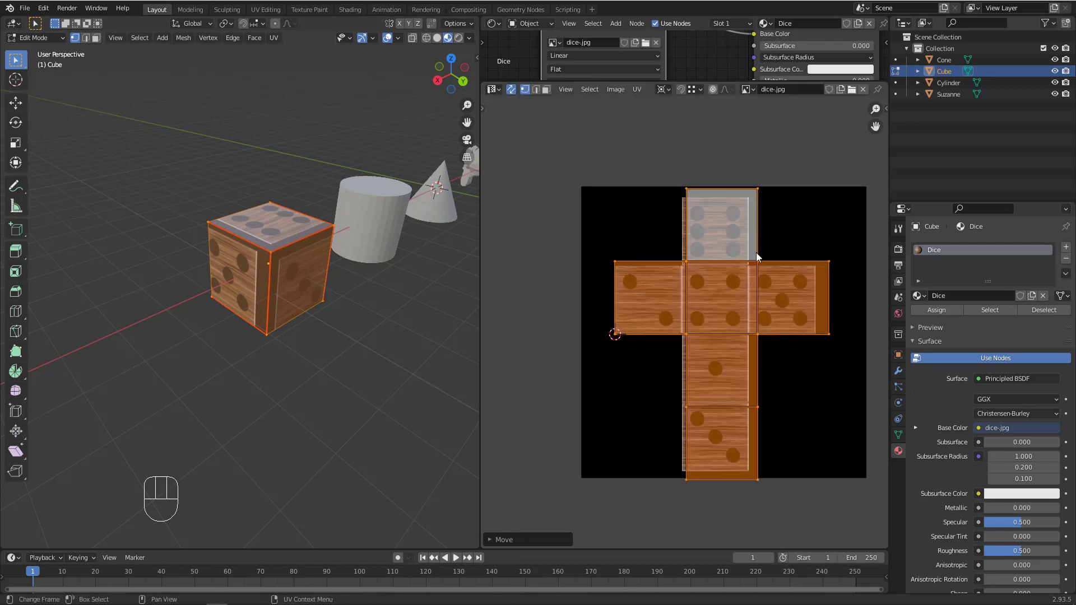
# Scale all UVs from the 2D cursor to about 0.9361 so the layout fits the dice image
pyautogui.scroll(2, 827, 189)
pyautogui.press('s')
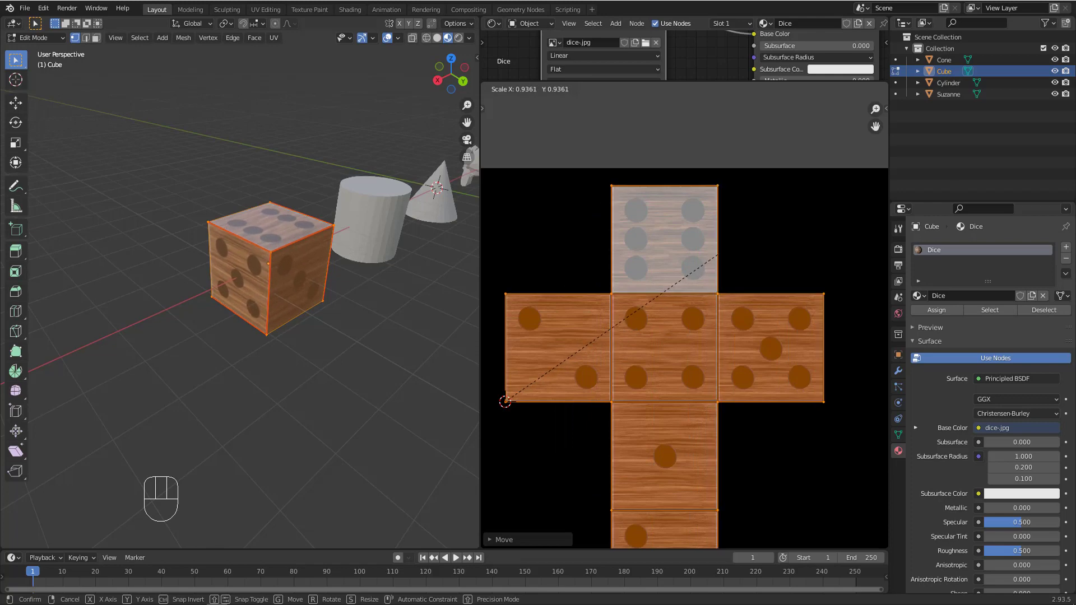
pyautogui.click(799, 198)
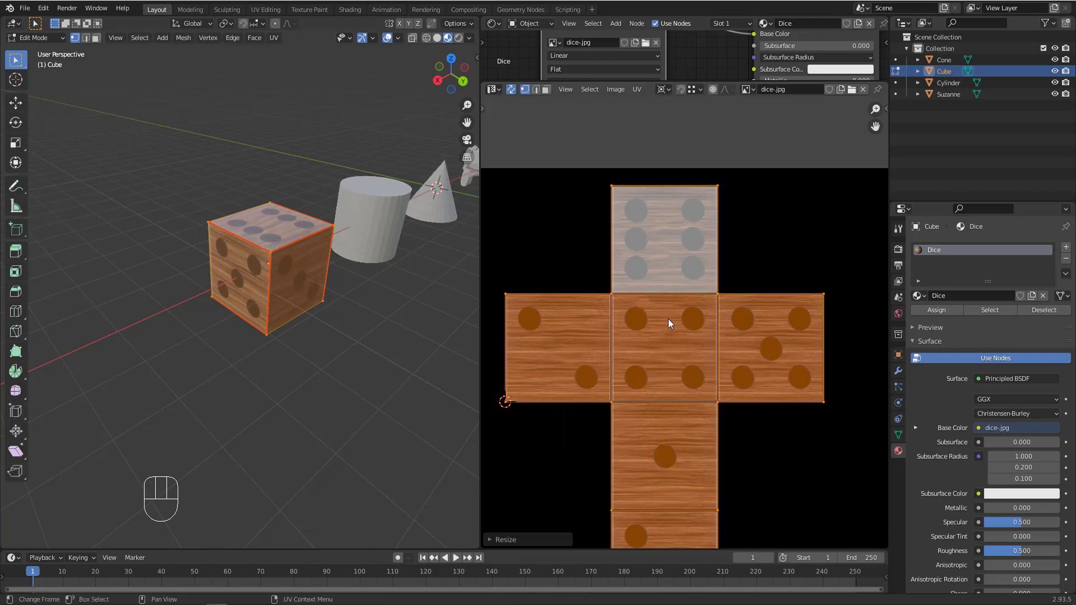
pyautogui.scroll(-2, 726, 279)
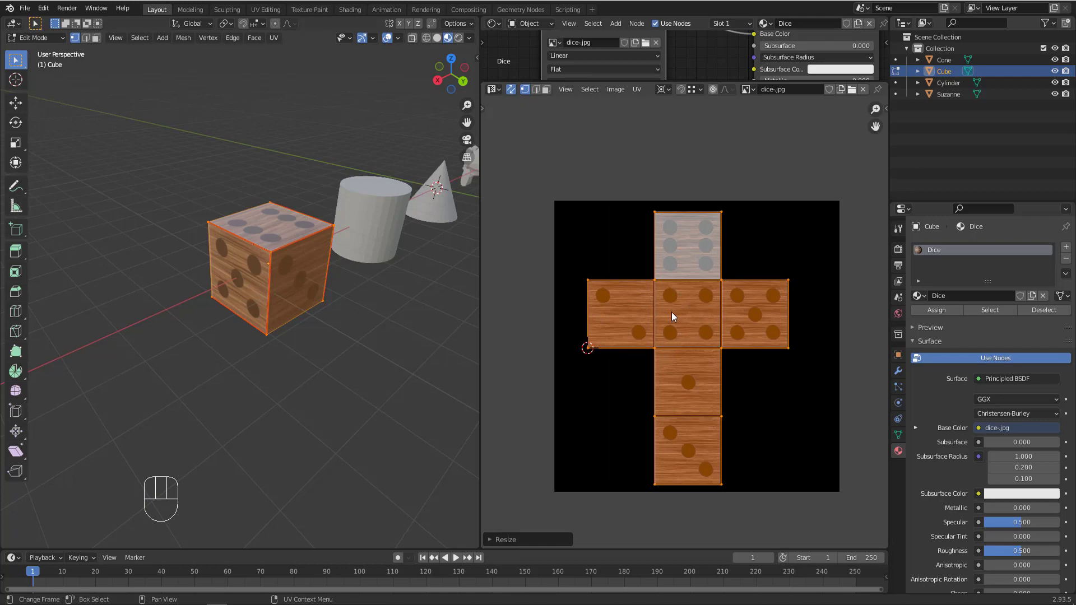
# Switch the cube to Object Mode and examine how the dice texture sits on its faces
pyautogui.moveTo(255, 297); pyautogui.dragTo(177, 299, button='middle')
pyautogui.press('Tab')
pyautogui.scroll(3, 275, 246)
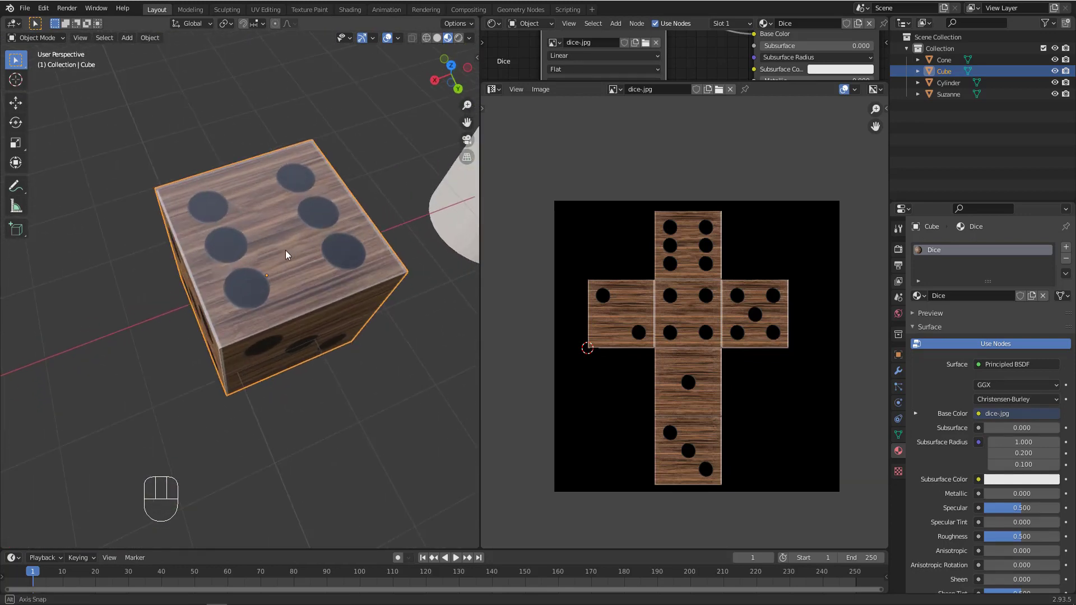
pyautogui.moveTo(285, 250); pyautogui.dragTo(277, 245, button='middle')
pyautogui.moveTo(664, 342); pyautogui.dragTo(669, 334, button='middle')
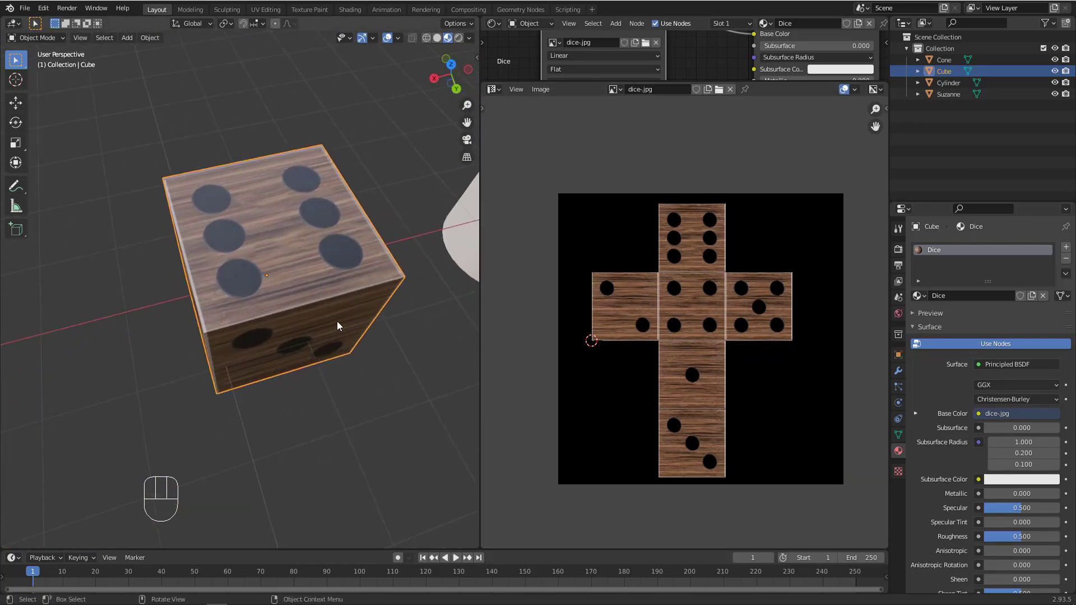
# Undo the switch to Object Mode and the last scaling of the UVs
pyautogui.hotkey('ctrl', 'z')
pyautogui.hotkey('ctrl', 'z')
pyautogui.scroll(1, 755, 294)
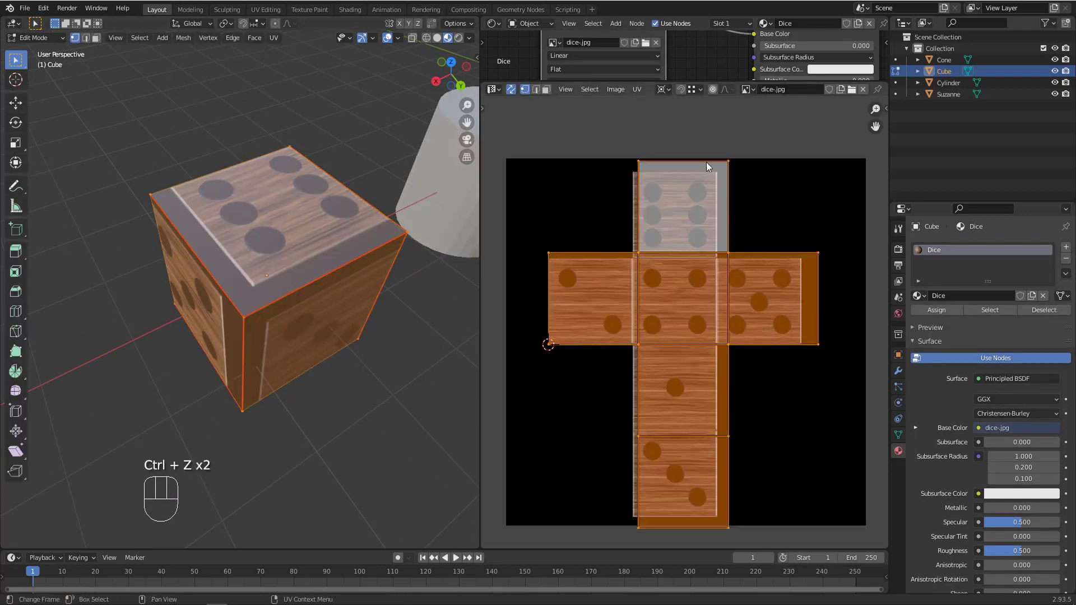
# Box-select the UV vertices along the right border of the layout's vertical strip with sync selection on
pyautogui.moveTo(706, 165); pyautogui.dragTo(766, 543)
pyautogui.scroll(-2, 750, 387)
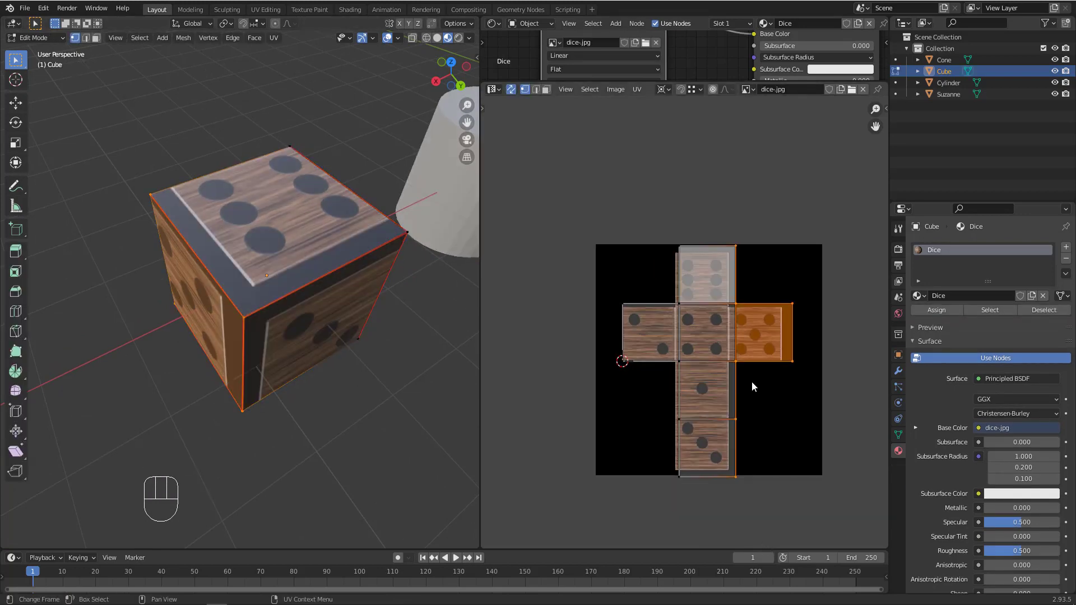
pyautogui.moveTo(728, 225); pyautogui.dragTo(738, 499)
pyautogui.moveTo(315, 246); pyautogui.dragTo(302, 236, button='middle')
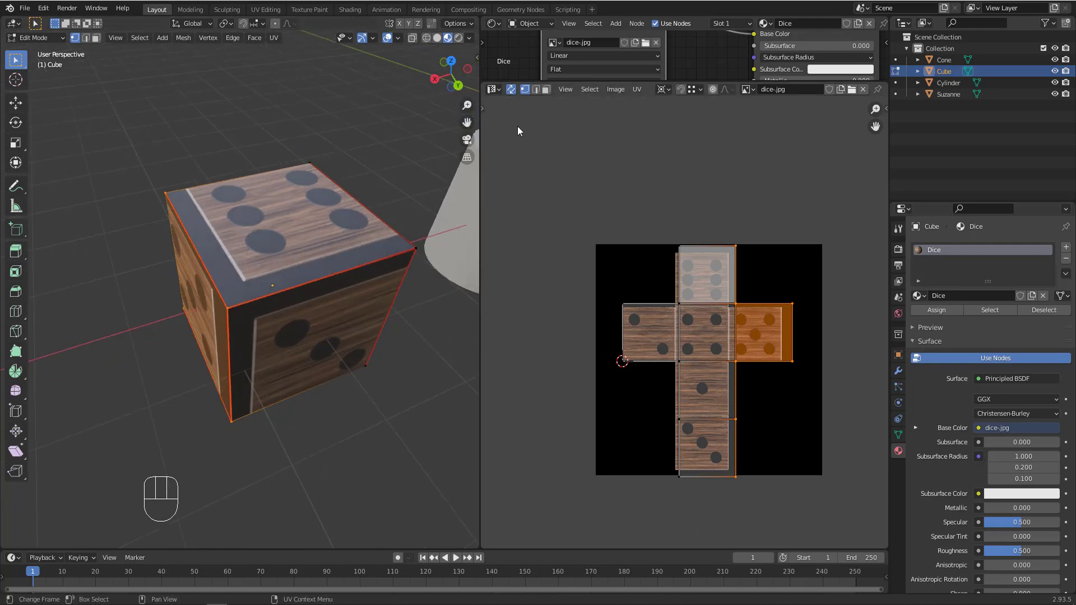
# Try box-selecting the vertical strip's right border in edge select mode and again in vertex select mode
pyautogui.click(537, 90)
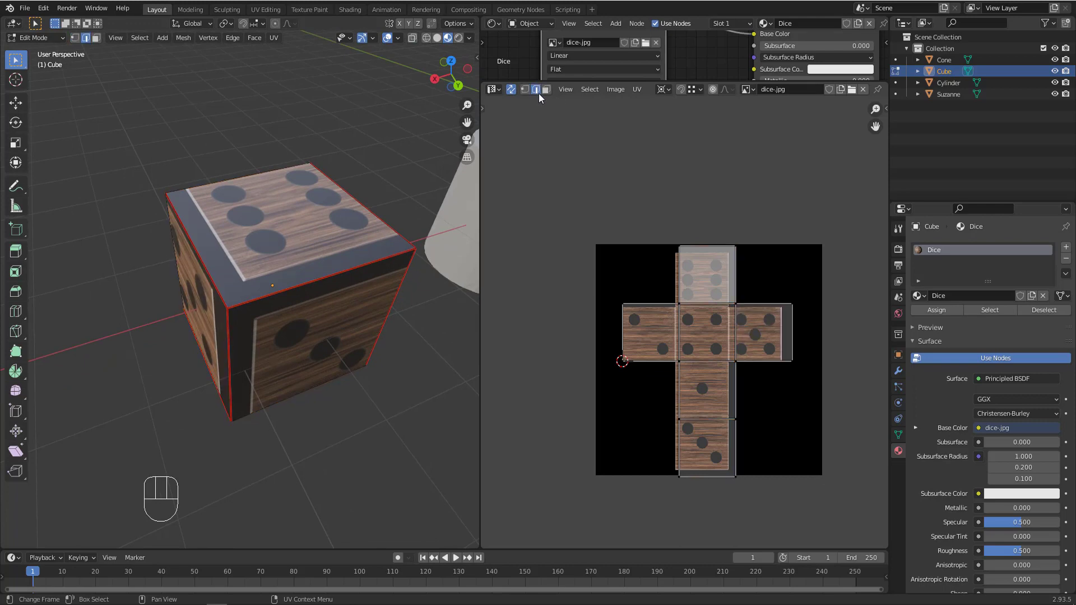
pyautogui.moveTo(732, 215); pyautogui.dragTo(755, 517)
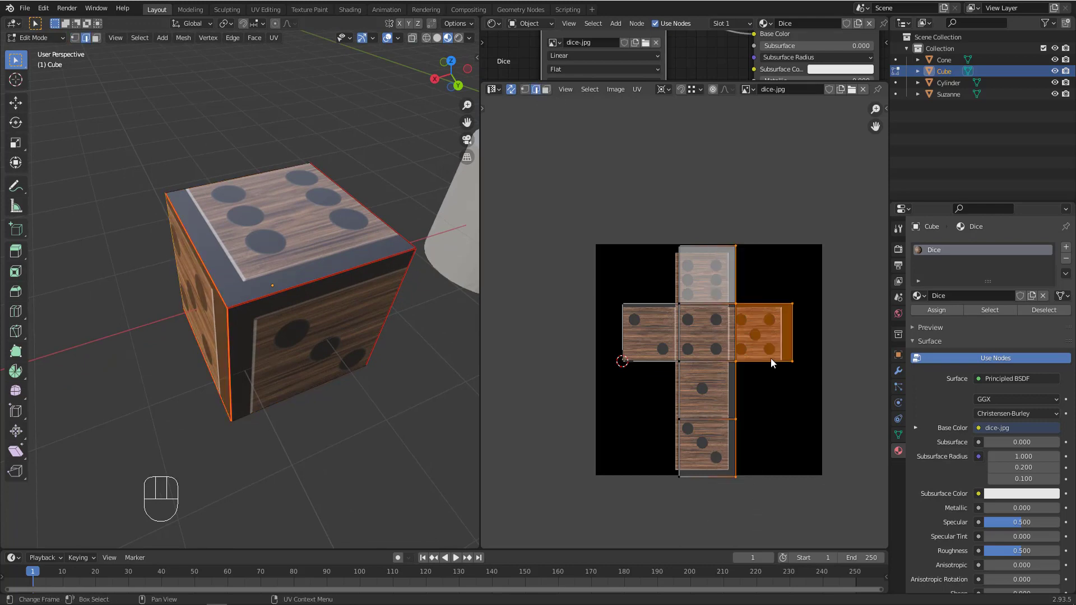
pyautogui.click(526, 90)
pyautogui.moveTo(726, 222); pyautogui.dragTo(755, 506)
# Box-select the six-dot face's uppermost UV vertices and turn off UV Sync Selection
pyautogui.moveTo(654, 221); pyautogui.dragTo(752, 263)
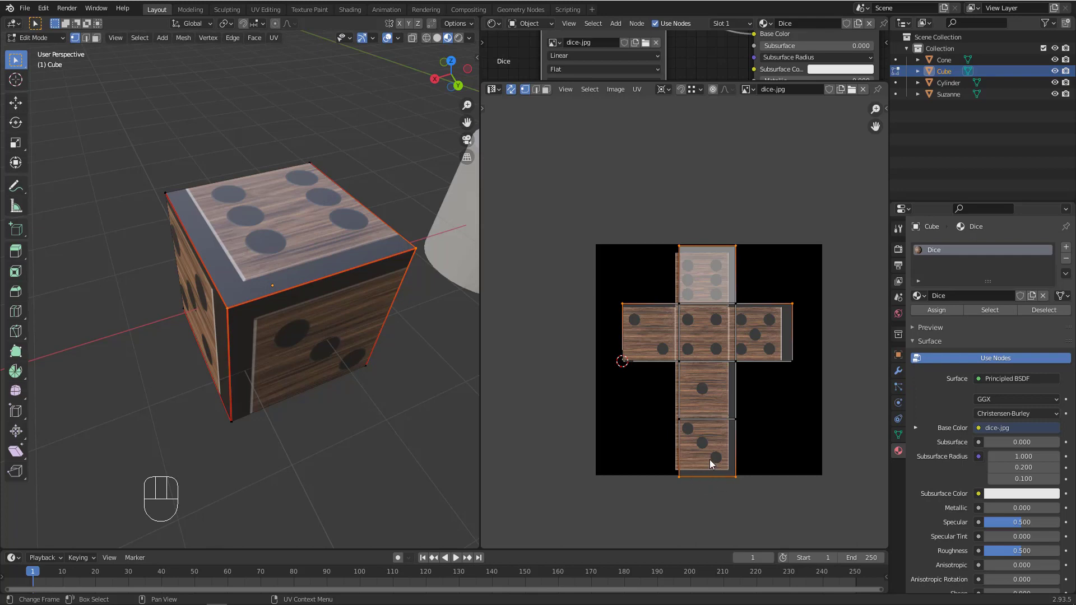
pyautogui.click(511, 90)
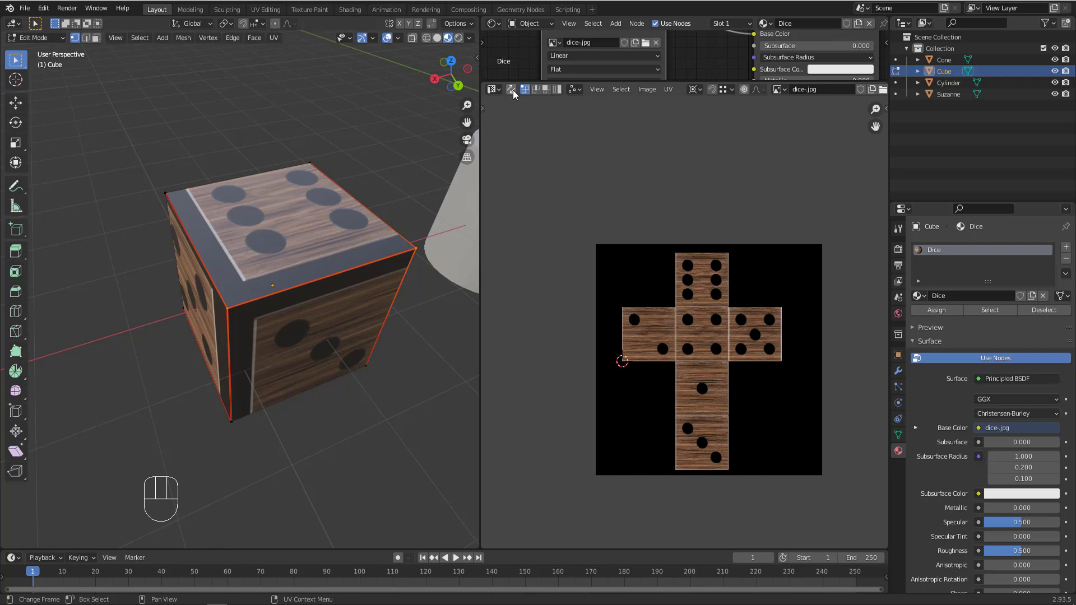
# Select the whole cube, box-select the vertical strip's right-border UV vertices and move them about 0.03 left along X onto the dice image's edge
pyautogui.moveTo(339, 251); pyautogui.dragTo(328, 247, button='middle')
pyautogui.press('a')
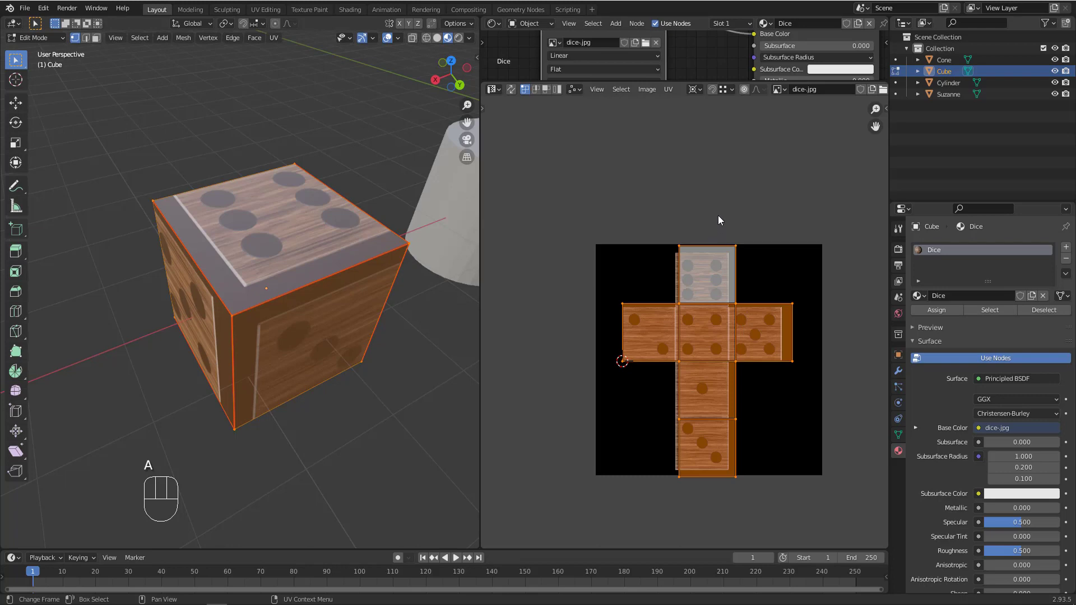
pyautogui.moveTo(721, 210); pyautogui.dragTo(748, 519)
pyautogui.scroll(2, 745, 284)
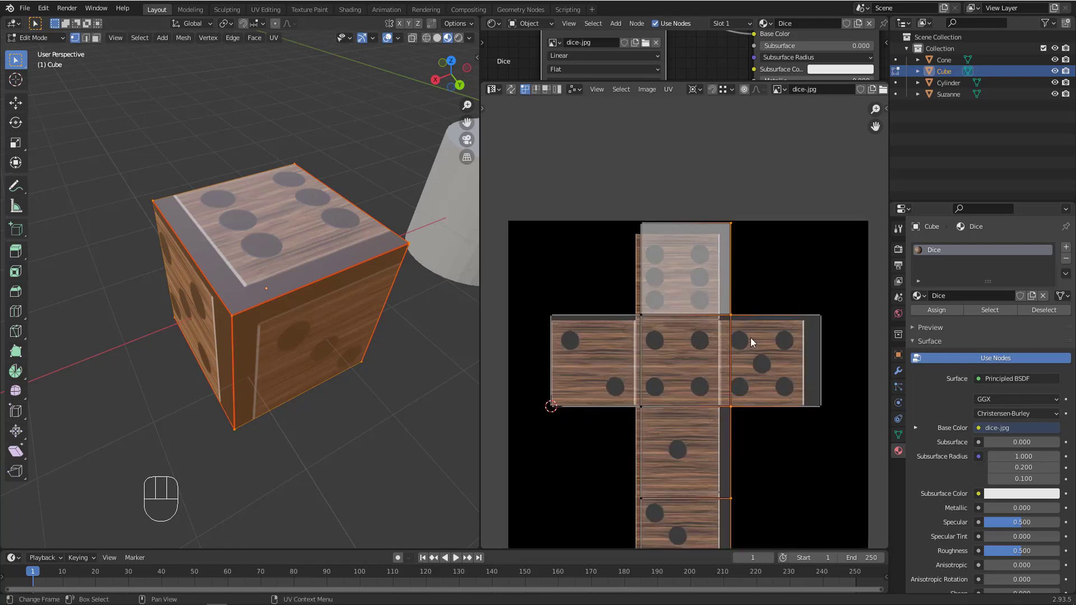
pyautogui.scroll(2, 745, 343)
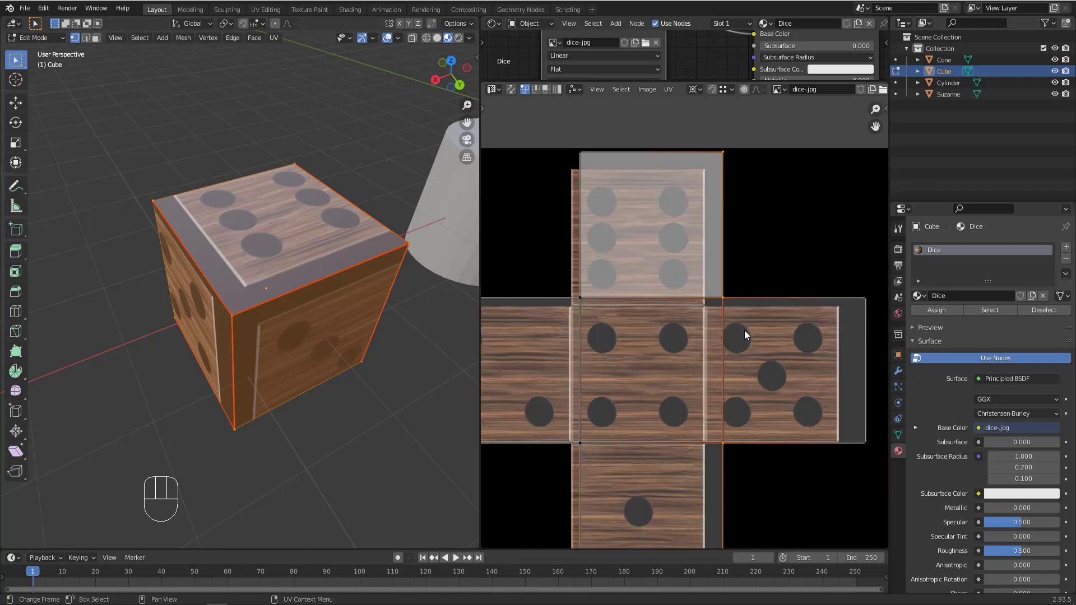
pyautogui.press('g')
pyautogui.press('x')
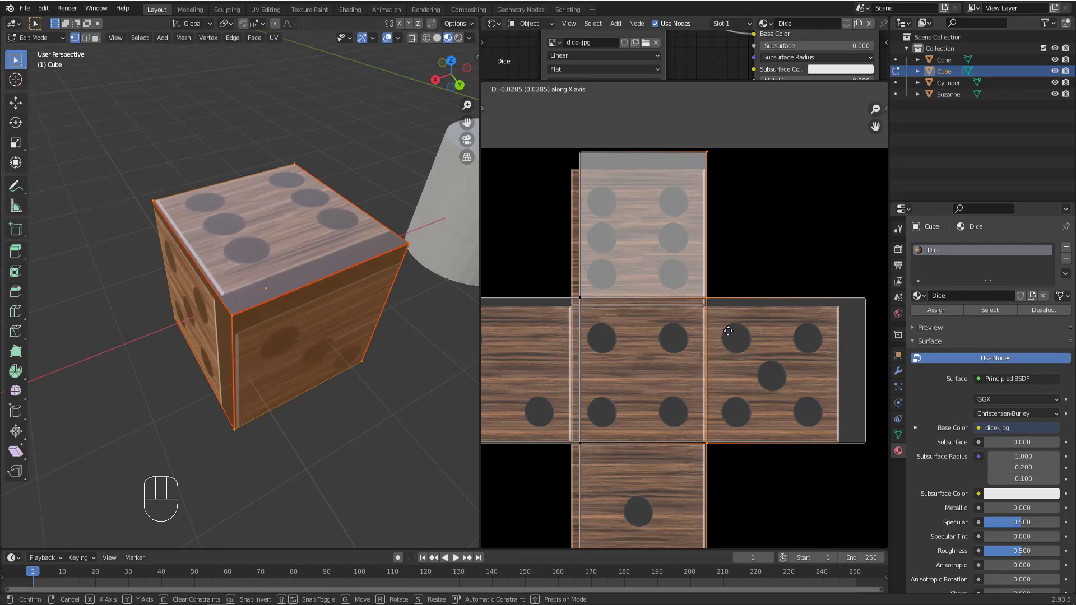
pyautogui.click(727, 331)
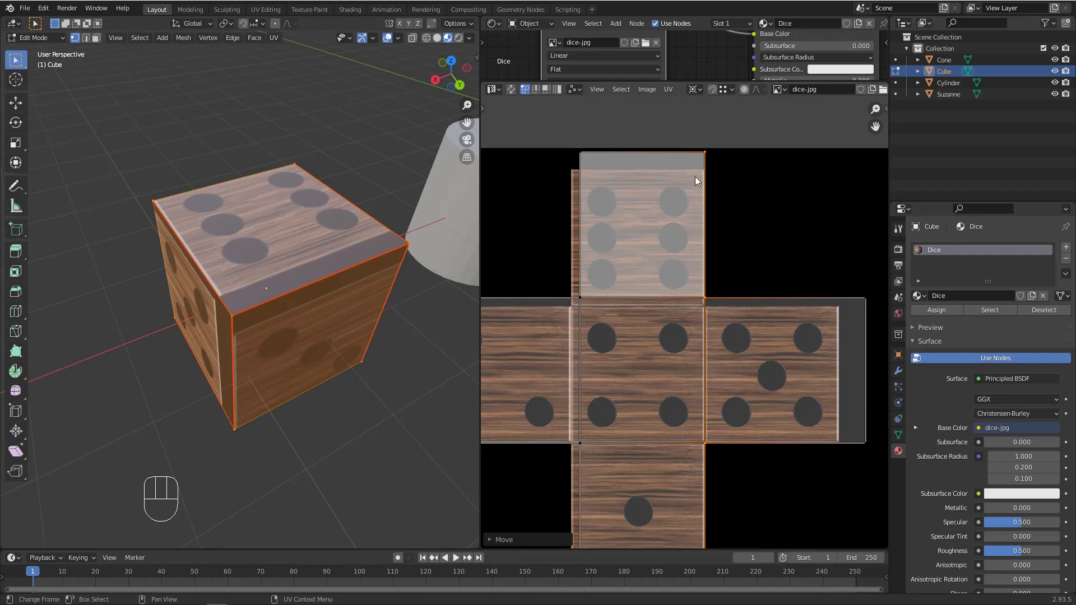
# Box-select the vertical strip's left-border UV vertices and move them about 0.015 left along X onto the dice image's edge
pyautogui.scroll(-4, 572, 178)
pyautogui.moveTo(562, 433); pyautogui.dragTo(594, 150)
pyautogui.scroll(8, 588, 224)
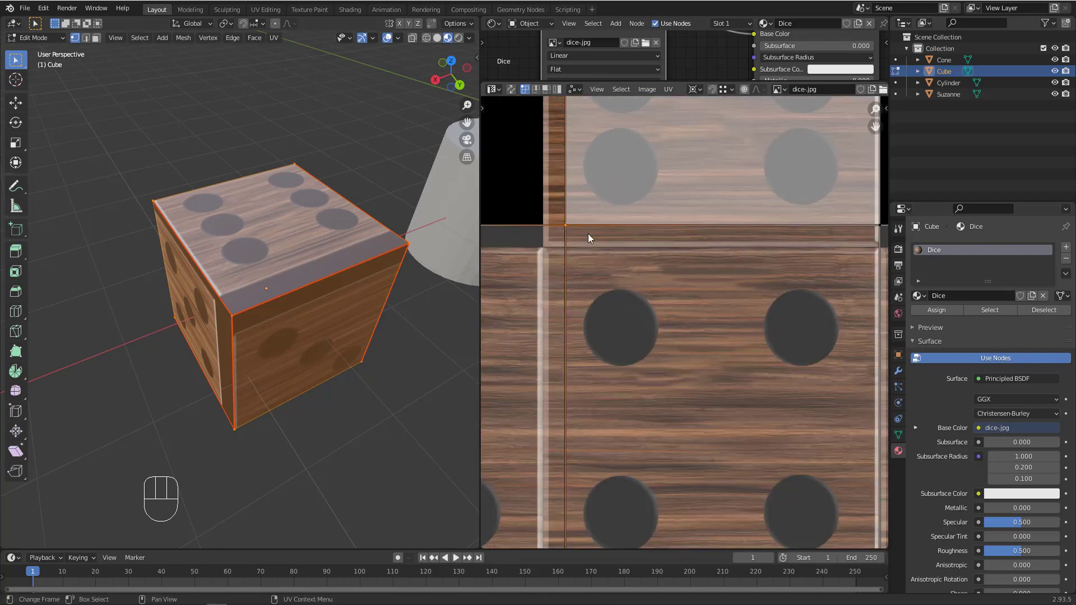
pyautogui.press('g')
pyautogui.middleClick(580, 236)
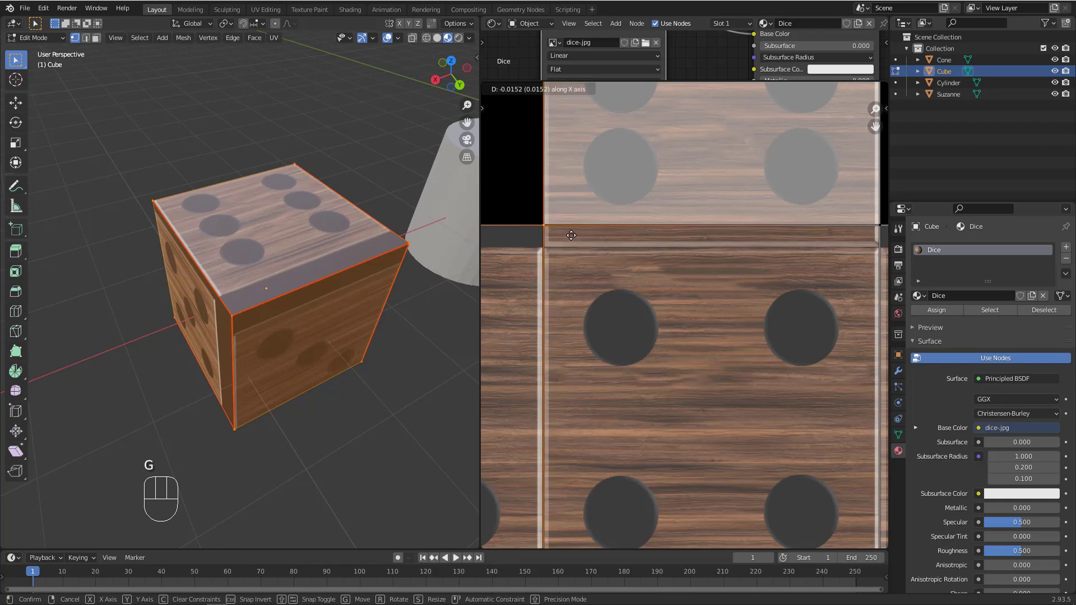
pyautogui.click(571, 236)
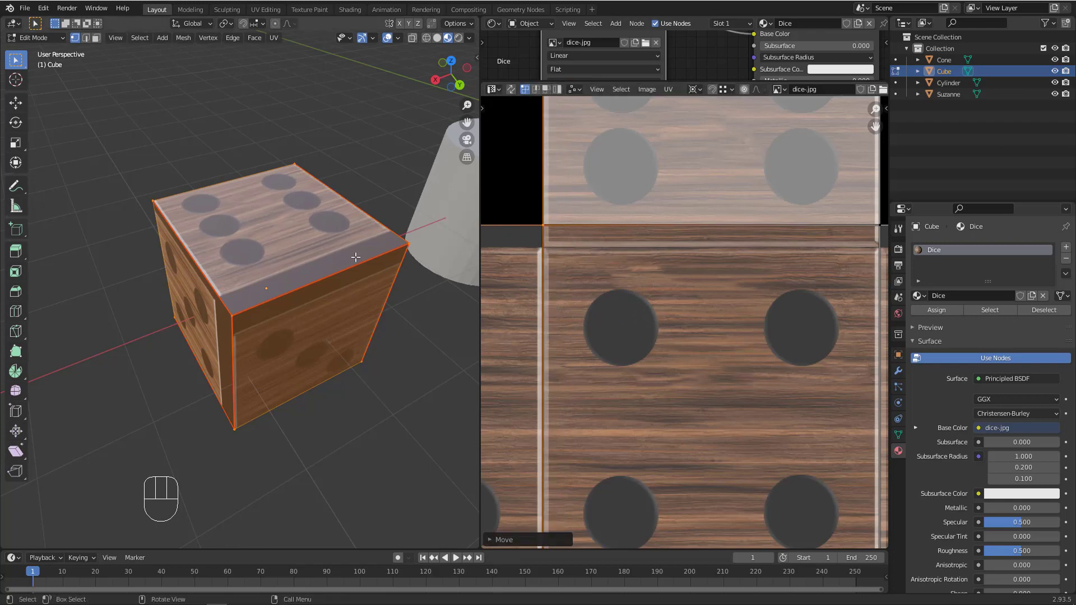
# Box-select the upper-border UV vertices of the horizontal band and move them down along Y onto the dice image's edge
pyautogui.moveTo(357, 257); pyautogui.dragTo(185, 241, button='middle')
pyautogui.scroll(-4, 601, 277)
pyautogui.moveTo(500, 254); pyautogui.dragTo(799, 291)
pyautogui.scroll(5, 694, 288)
pyautogui.scroll(1, 678, 283)
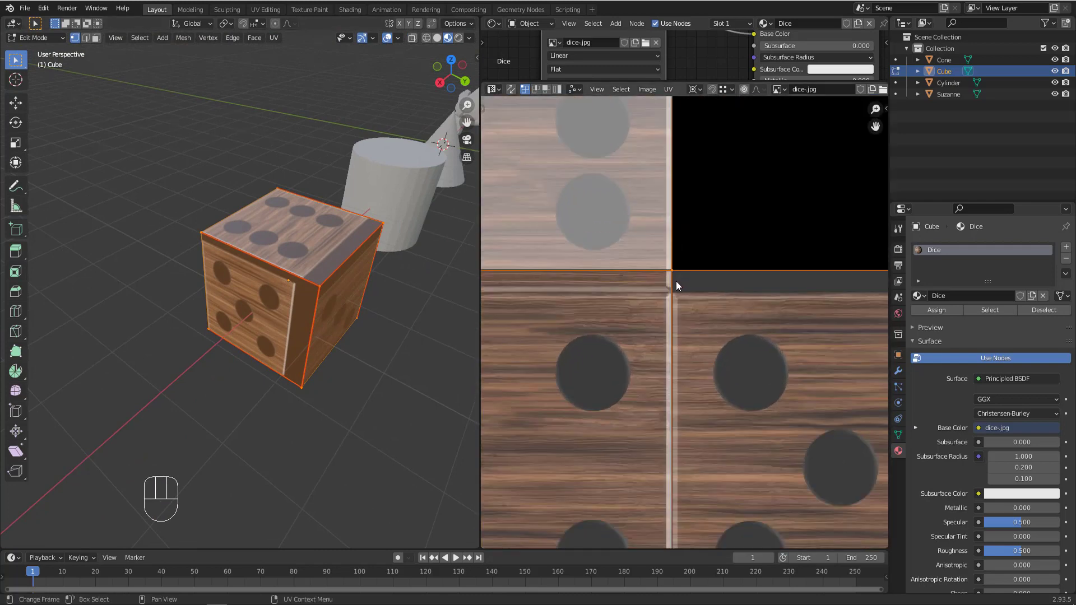
pyautogui.hotkey('ctrl', 'space')
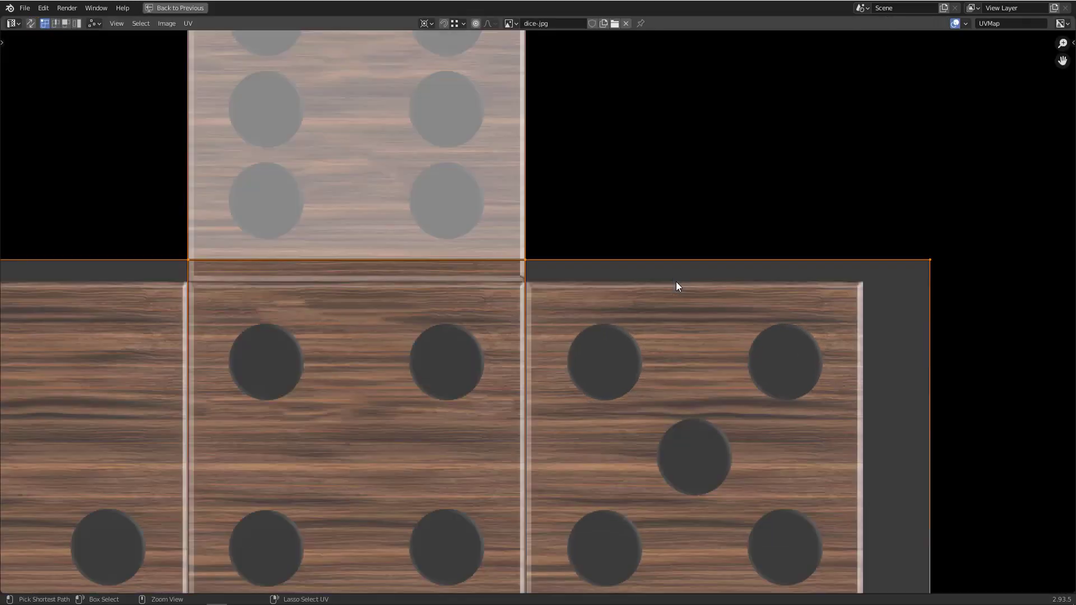
pyautogui.moveTo(499, 280); pyautogui.dragTo(650, 274, button='middle')
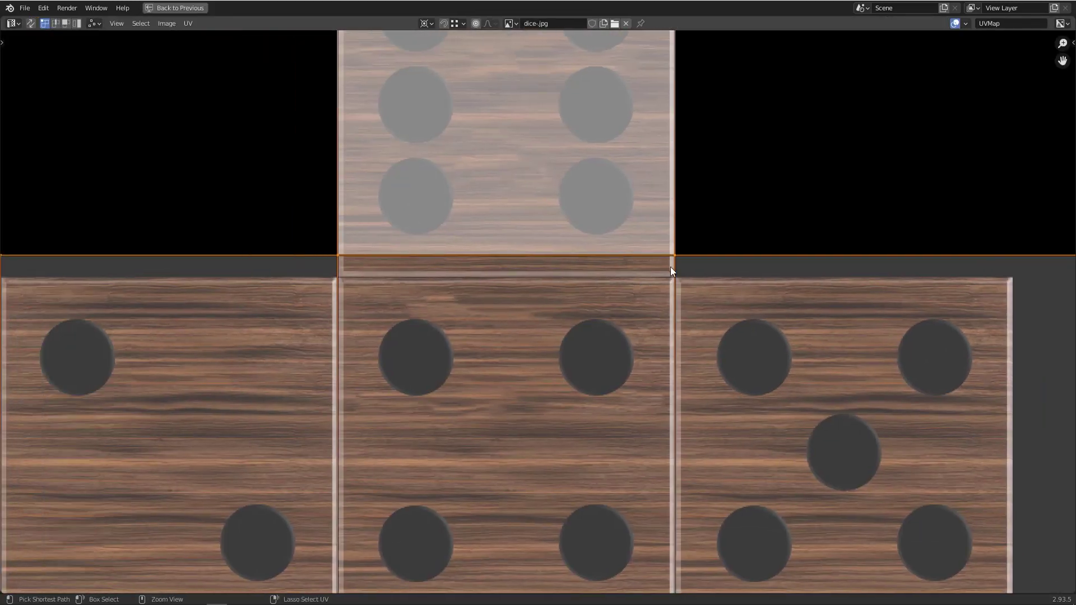
pyautogui.hotkey('ctrl', 'space')
pyautogui.moveTo(403, 252); pyautogui.dragTo(351, 255, button='middle')
pyautogui.moveTo(499, 282); pyautogui.dragTo(609, 264, button='middle')
pyautogui.press('g')
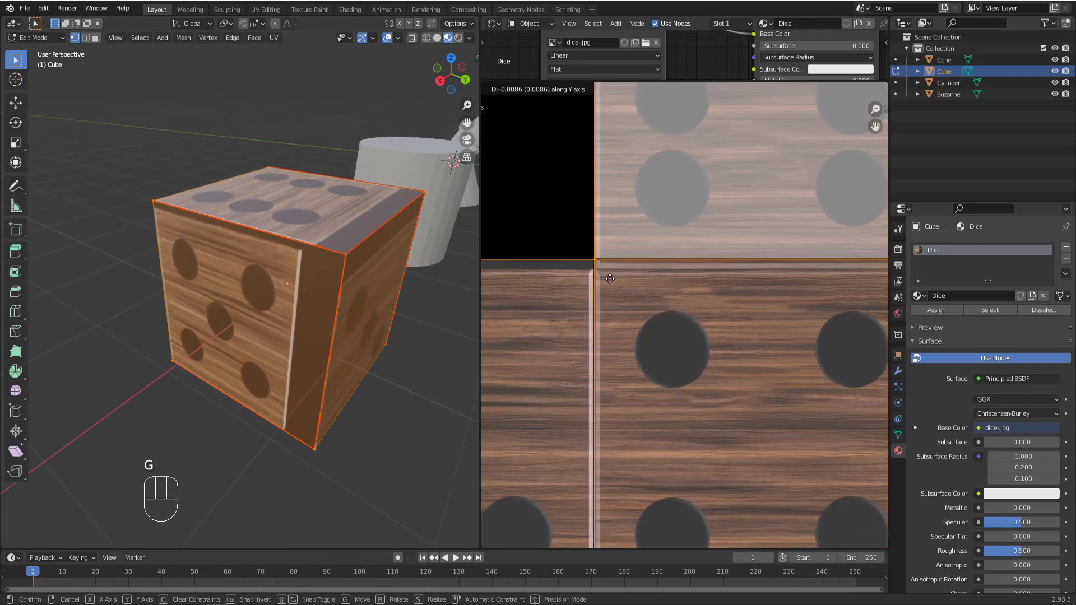
pyautogui.click(611, 286)
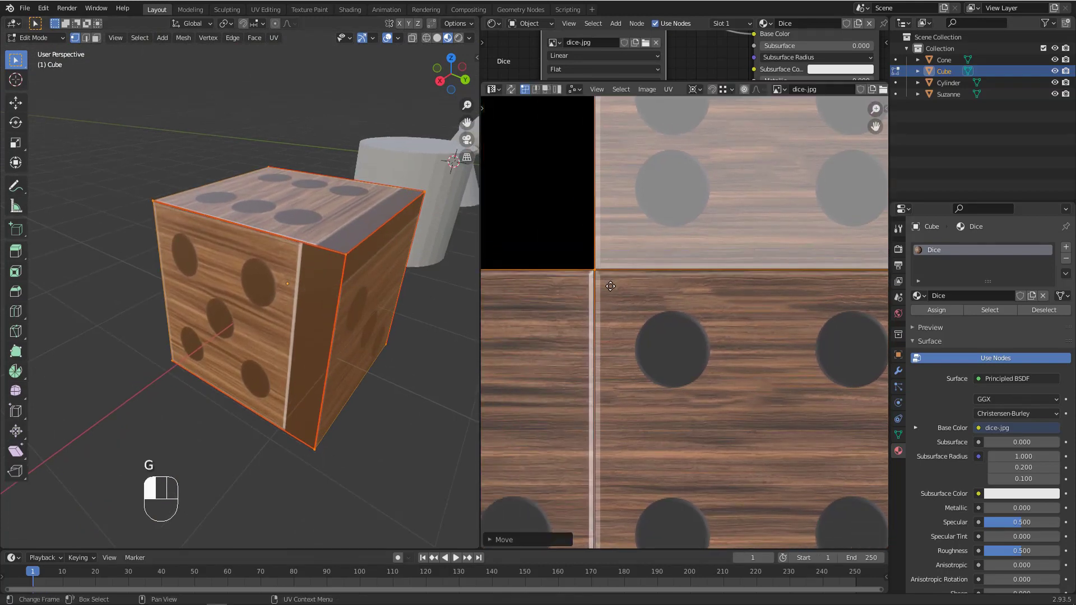
# Box-select the three-dot face's lowermost UV vertices and move them up about 0.028 along Y to the image edge
pyautogui.scroll(-7, 594, 242)
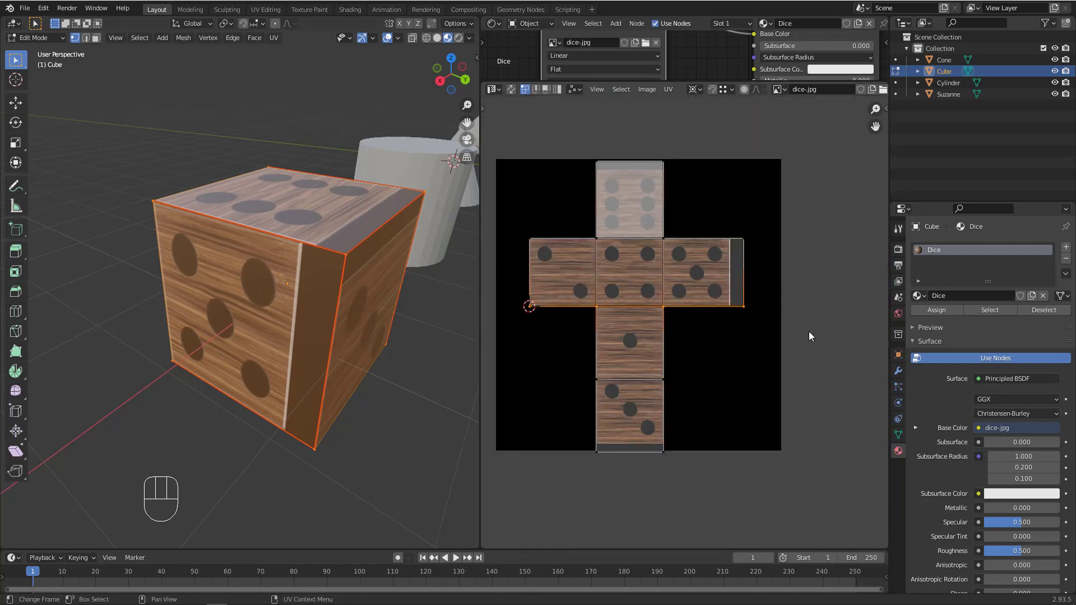
pyautogui.scroll(7, 731, 297)
pyautogui.scroll(-7, 731, 297)
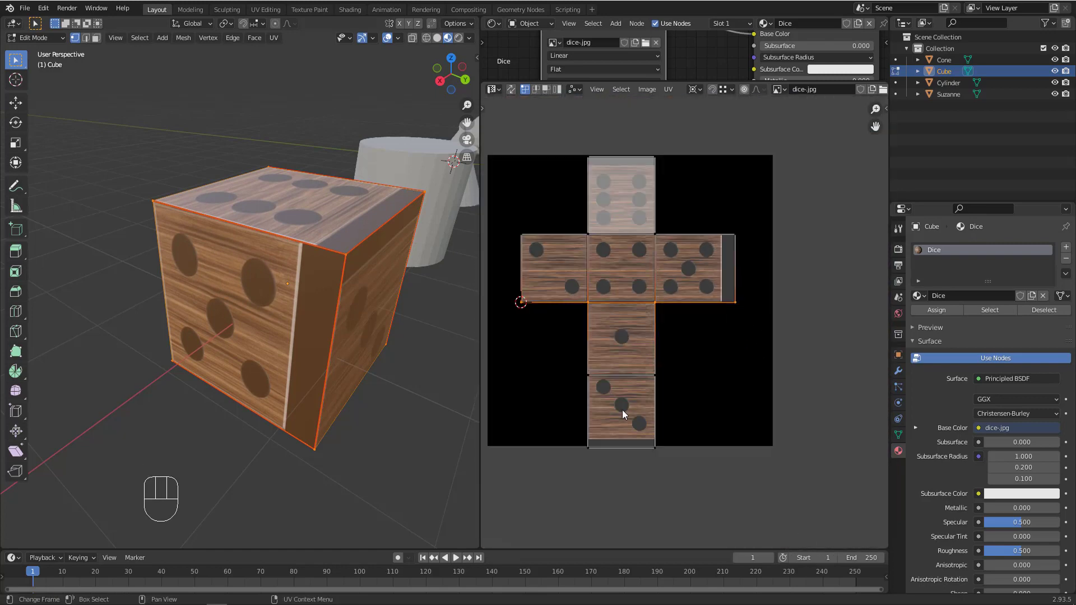
pyautogui.moveTo(567, 425); pyautogui.dragTo(691, 479)
pyautogui.scroll(2, 575, 446)
pyautogui.scroll(4, 575, 445)
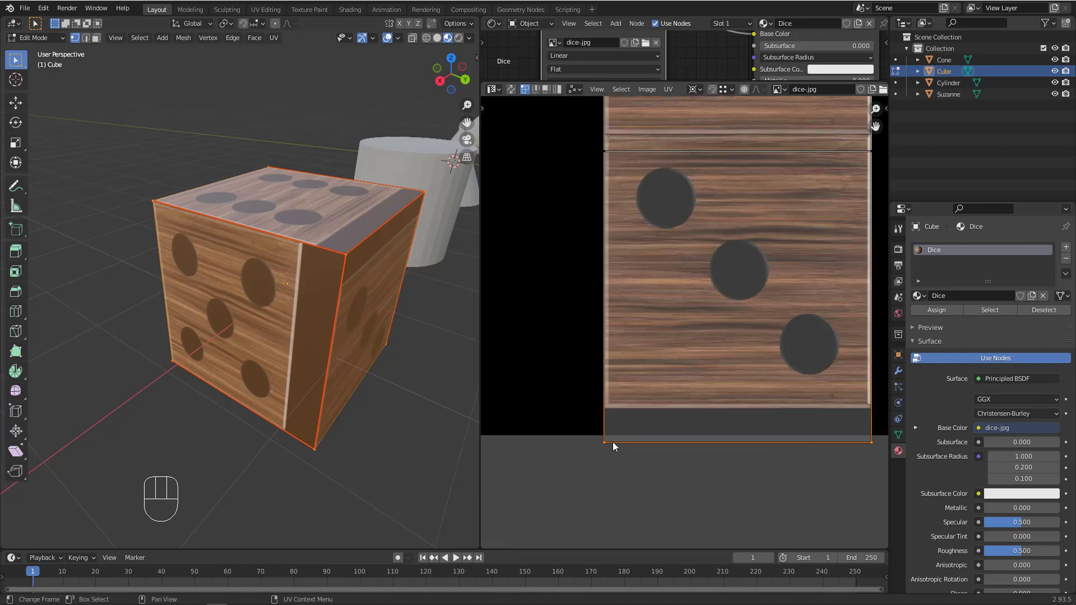
pyautogui.scroll(1, 611, 441)
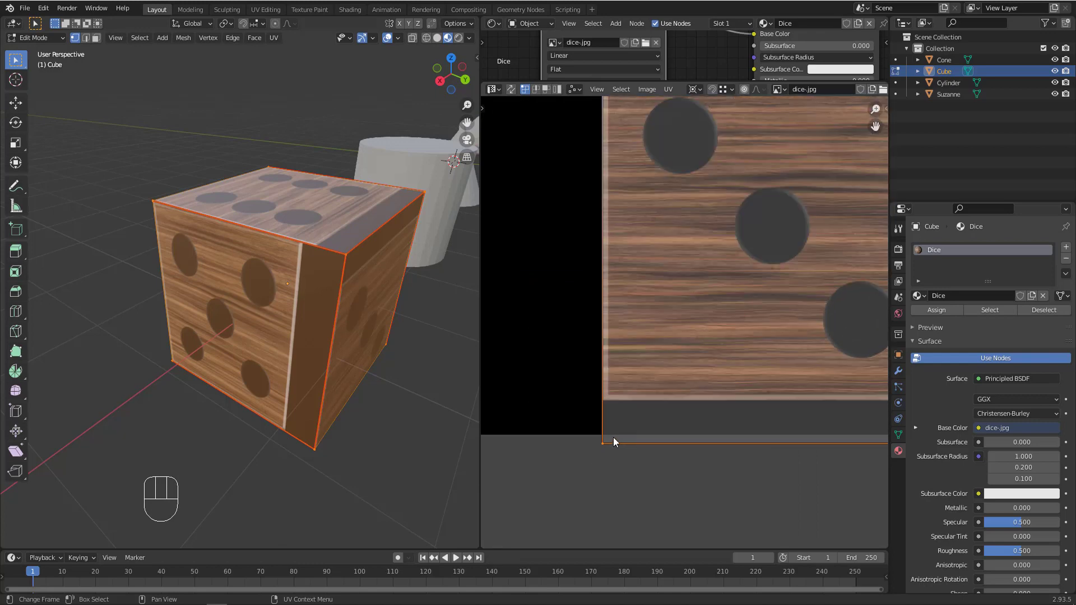
pyautogui.press('g')
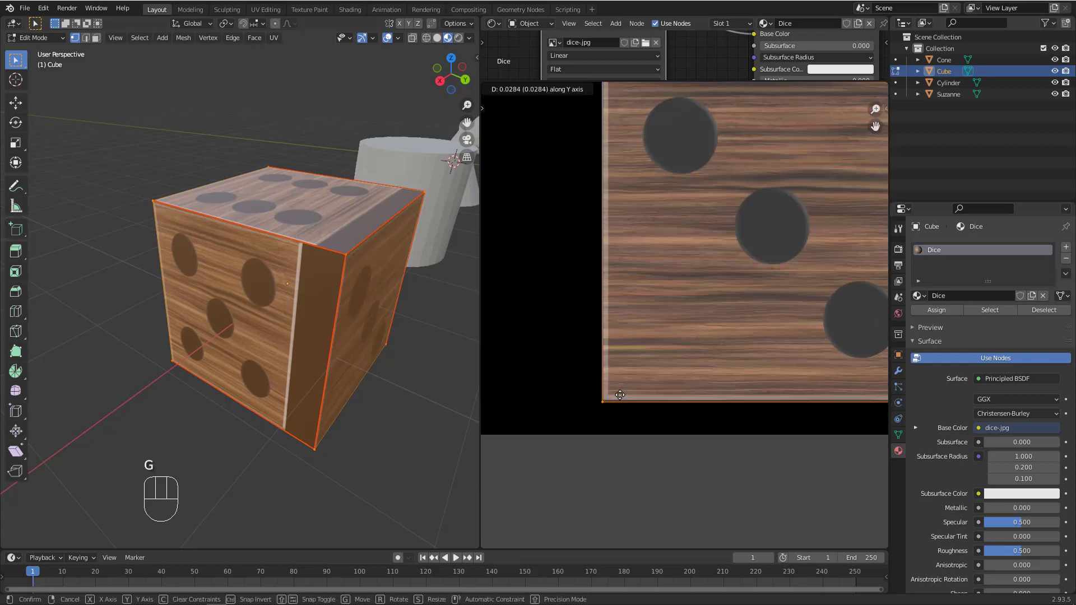
pyautogui.click(616, 395)
pyautogui.scroll(-5, 620, 315)
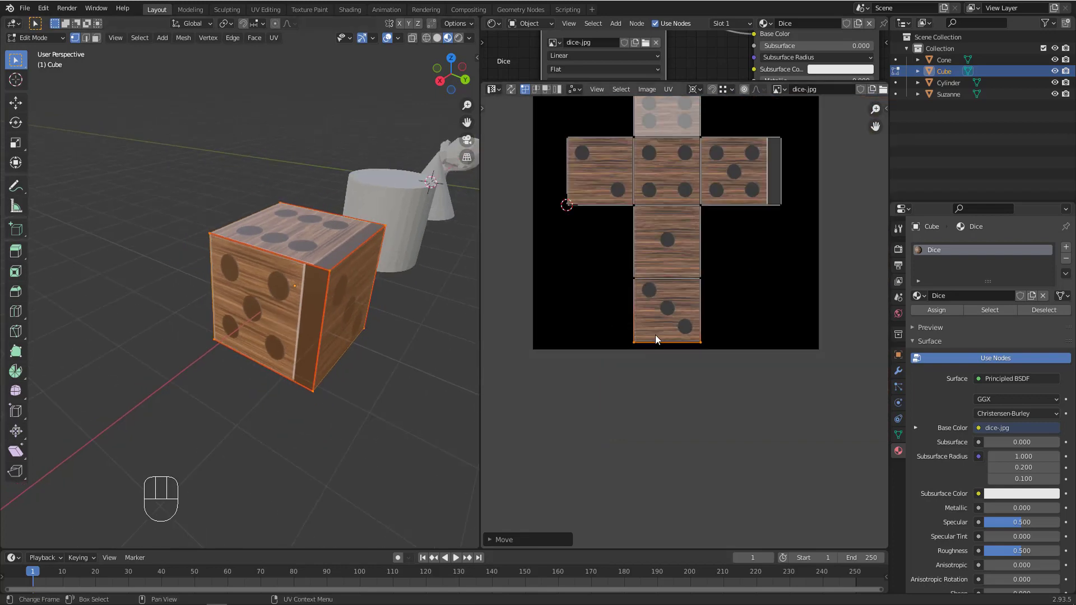
# Select the six-dot face's uppermost UV vertices and move them down along Y to the image edge
pyautogui.scroll(4, 650, 331)
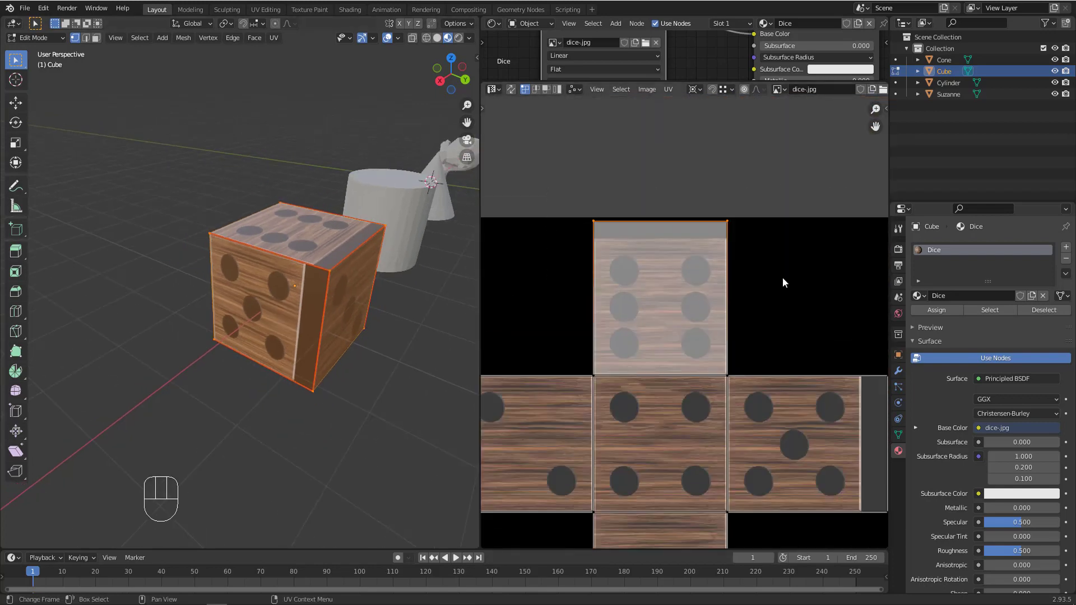
pyautogui.moveTo(350, 269)
pyautogui.mouseDown(button='middle')
pyautogui.moveTo(329, 274)
pyautogui.moveTo(340, 277)
pyautogui.mouseUp(button='middle')
pyautogui.scroll(5, 630, 240)
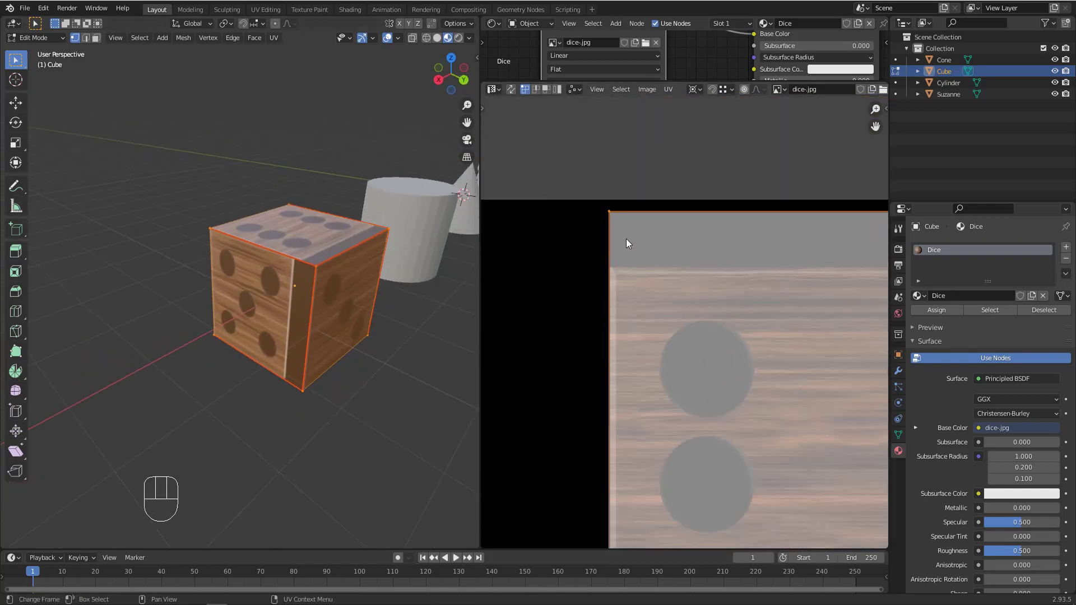
pyautogui.press('g')
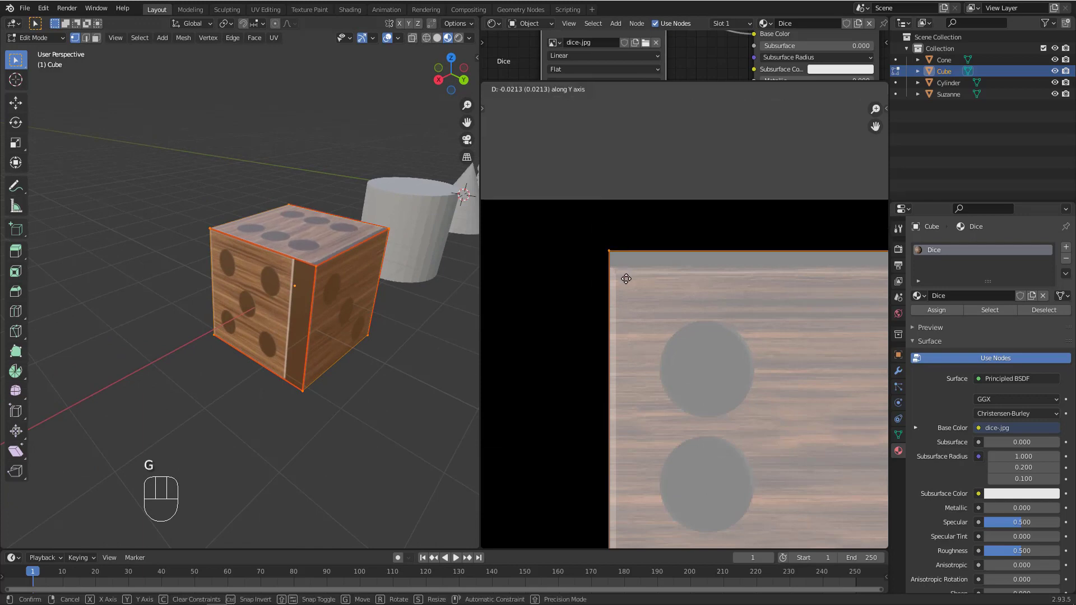
pyautogui.click(626, 290)
pyautogui.scroll(-7, 580, 233)
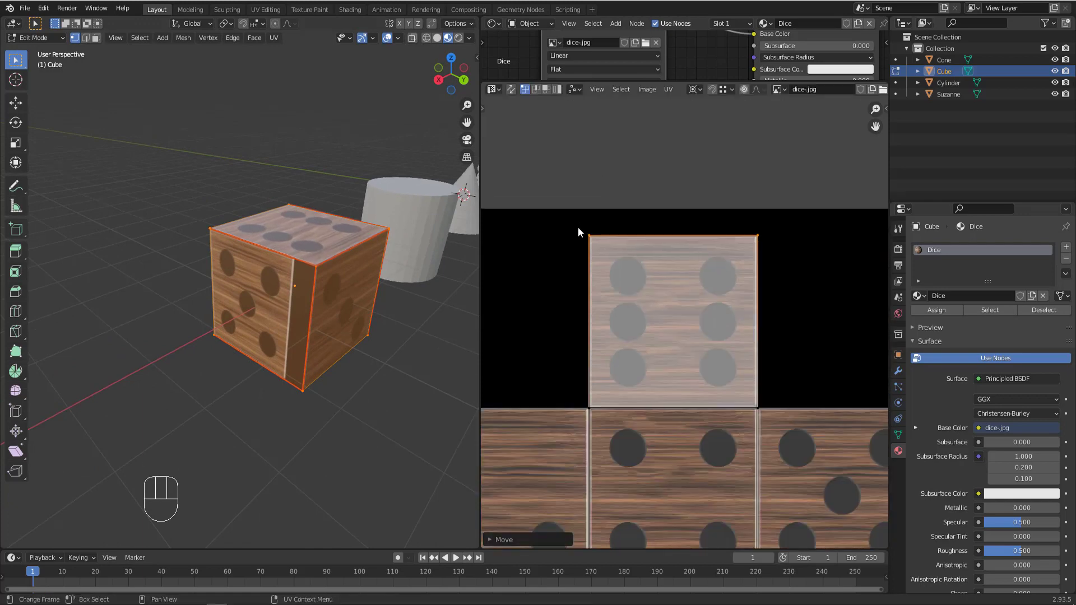
# Box-select the five-dot face's outer UV vertices and move them left about 0.043 along X to the image edge
pyautogui.moveTo(708, 269); pyautogui.dragTo(768, 408)
pyautogui.scroll(5, 741, 327)
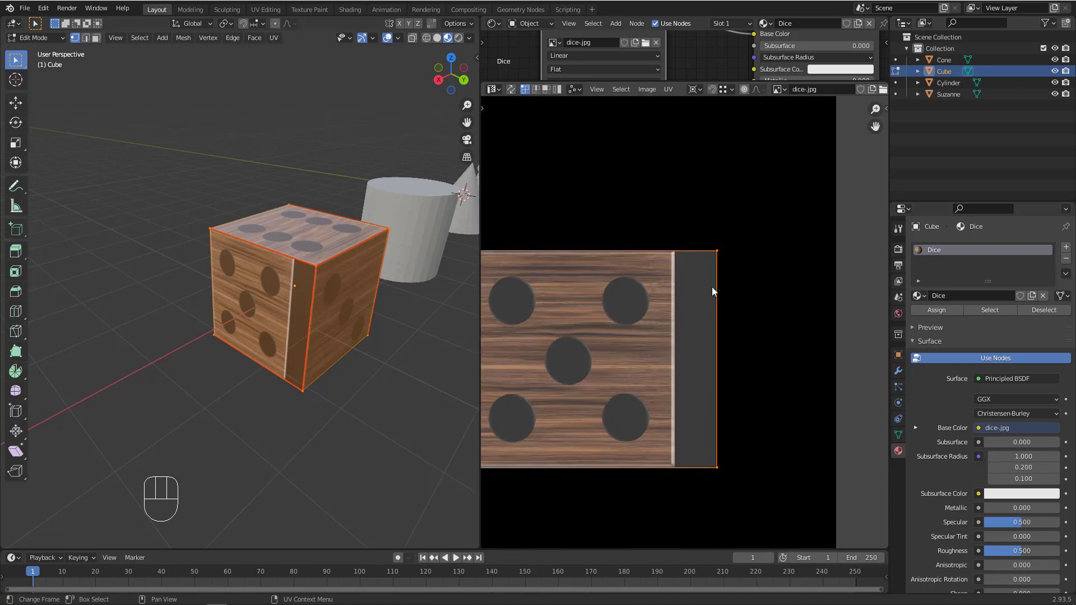
pyautogui.press('g')
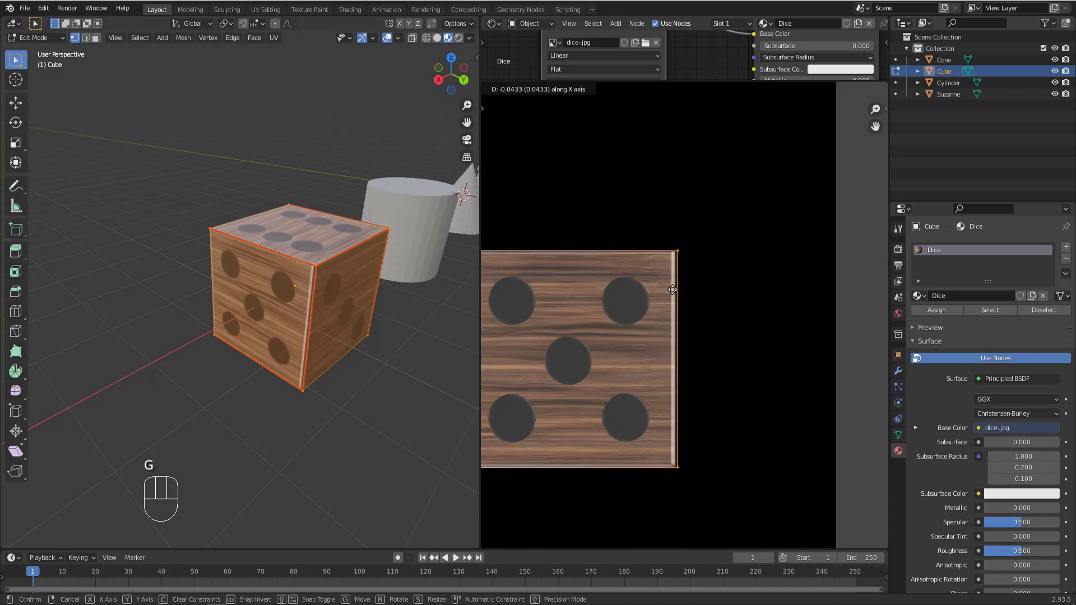
pyautogui.click(672, 289)
pyautogui.scroll(-5, 744, 287)
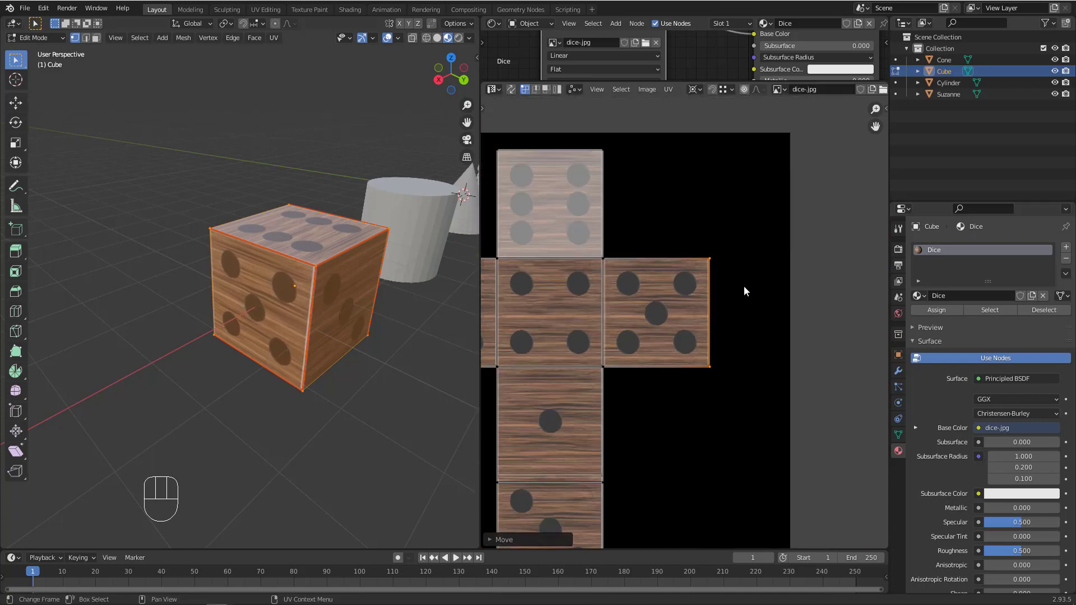
# Examine the full UV layout and the textured dice from several sides in the 3D view
pyautogui.moveTo(686, 306); pyautogui.dragTo(707, 302, button='middle')
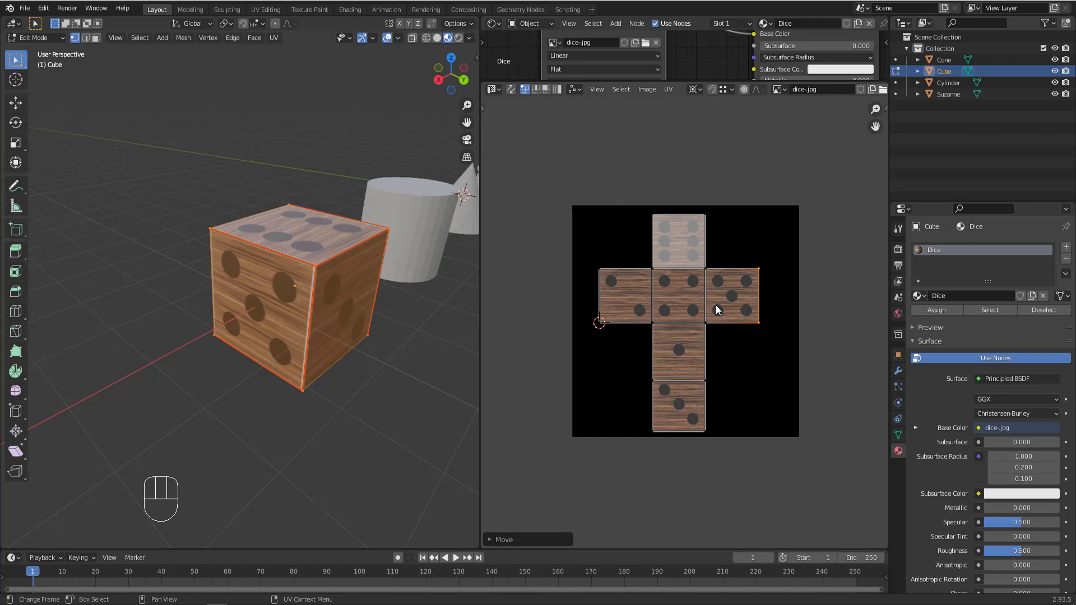
pyautogui.scroll(-6, 377, 275)
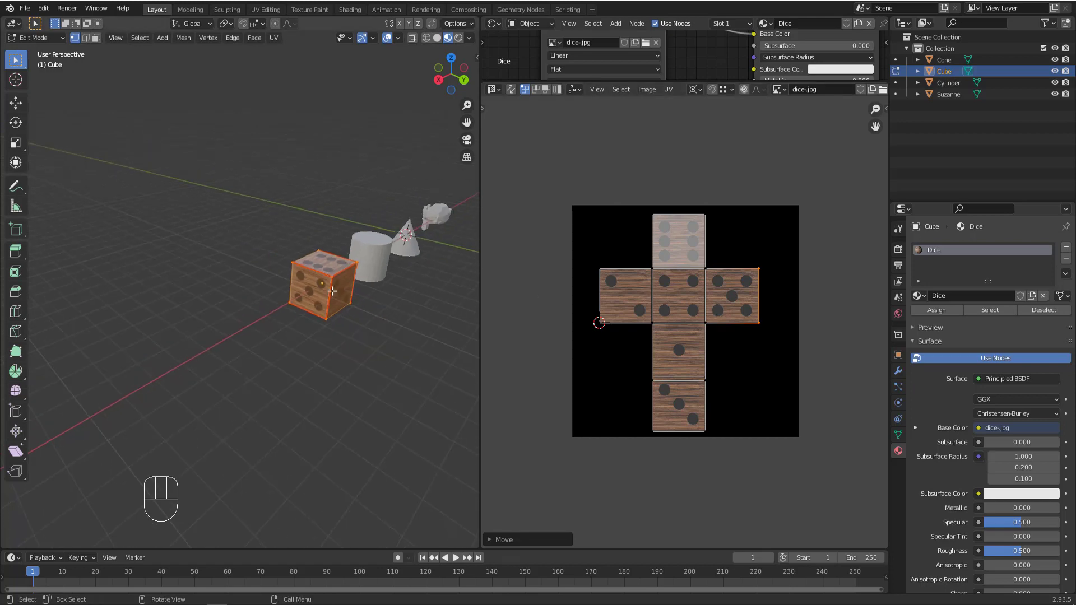
pyautogui.keyDown('shift'); pyautogui.moveTo(377, 274); pyautogui.dragTo(218, 292, button='middle'); pyautogui.keyUp('shift')
pyautogui.moveTo(348, 284); pyautogui.dragTo(459, 283, button='middle')
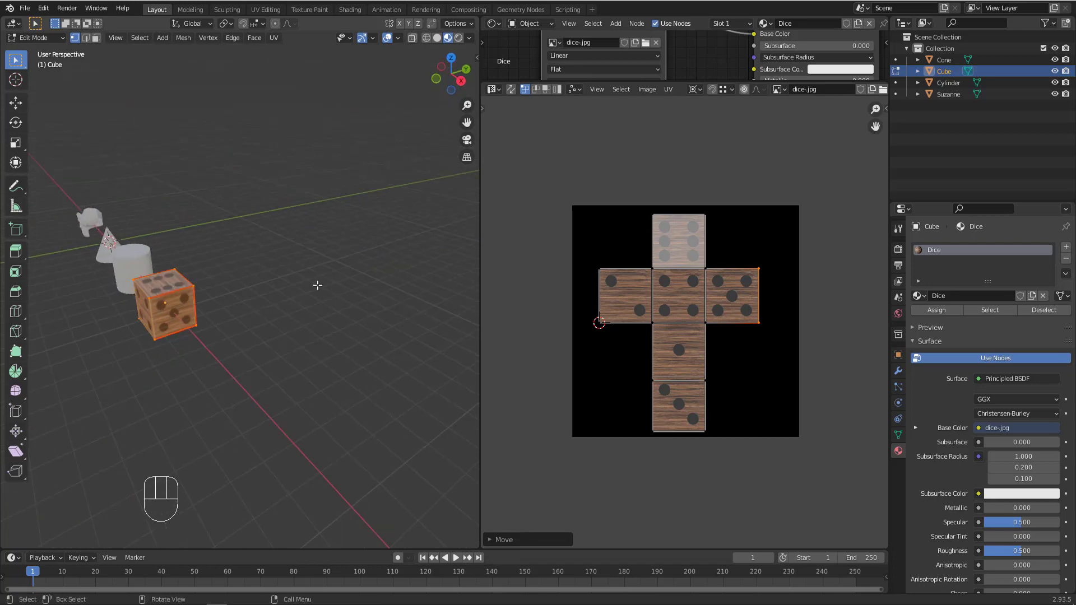
pyautogui.moveTo(269, 290); pyautogui.dragTo(359, 283, button='middle')
pyautogui.keyDown('shift'); pyautogui.moveTo(160, 321); pyautogui.dragTo(340, 271, button='middle'); pyautogui.keyUp('shift')
pyautogui.moveTo(199, 291); pyautogui.dragTo(327, 274, button='middle')
# Leave the cube's Edit Mode and enter Edit Mode on Suzanne with all geometry selected to examine its UV layout
pyautogui.press('Tab')
pyautogui.scroll(-2, 271, 290)
pyautogui.scroll(-1, 272, 288)
pyautogui.scroll(2, 314, 276)
pyautogui.click(264, 281)
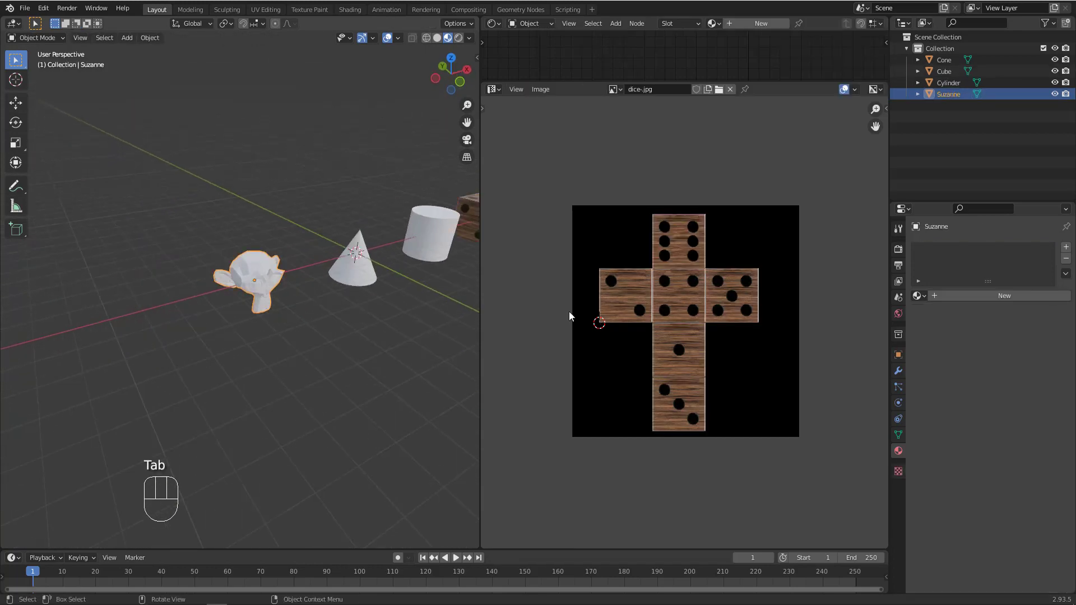
pyautogui.press('Tab')
pyautogui.press('Tab')
pyautogui.press('a')
pyautogui.scroll(6, 657, 343)
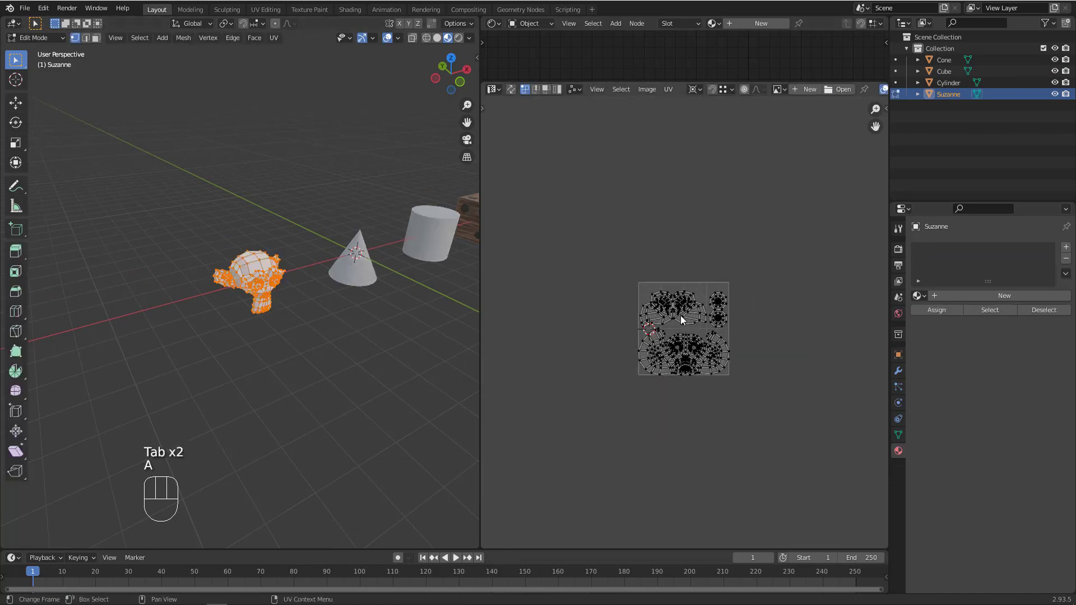
pyautogui.moveTo(658, 343); pyautogui.dragTo(653, 304, button='middle')
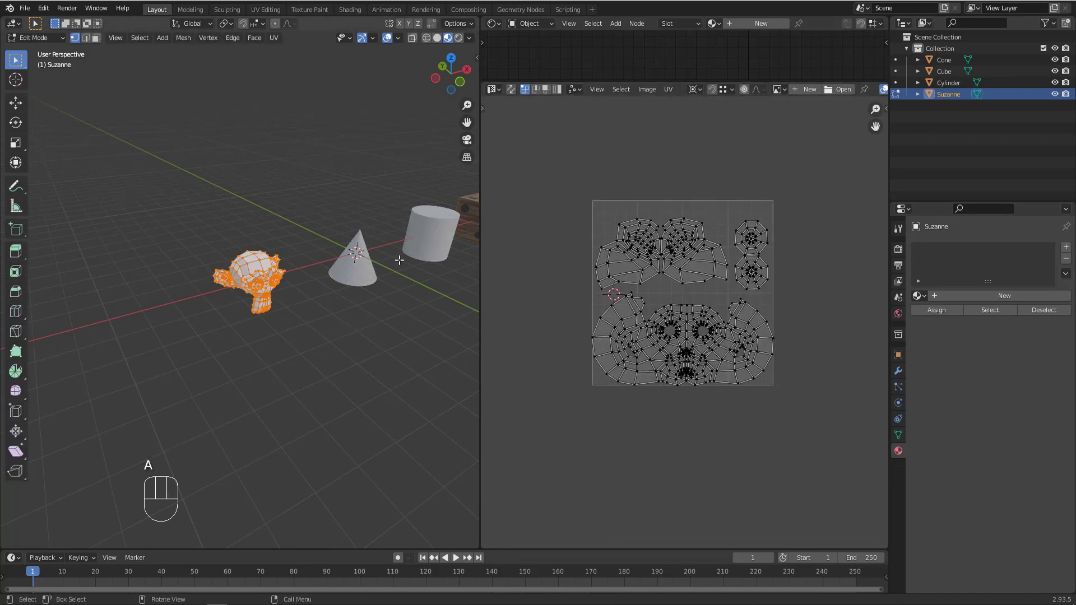
pyautogui.keyDown('shift'); pyautogui.moveTo(387, 244); pyautogui.dragTo(286, 260, button='middle'); pyautogui.keyUp('shift')
pyautogui.scroll(2, 664, 349)
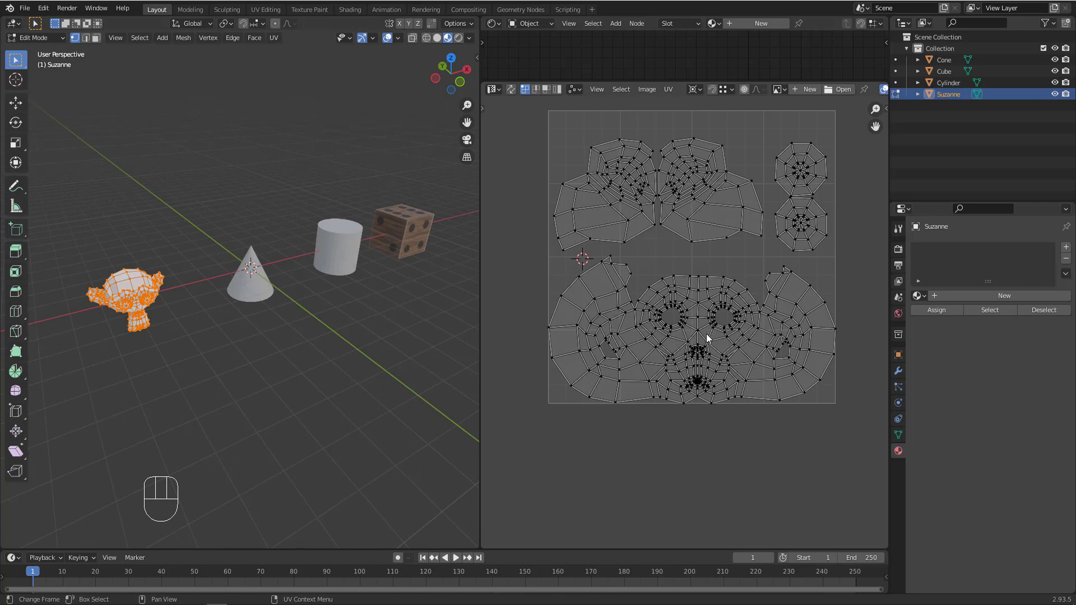
# Leave Suzanne's Edit Mode and return to the cube in Edit Mode with all its geometry selected
pyautogui.press('Tab')
pyautogui.click(409, 233)
pyautogui.press('Tab')
pyautogui.scroll(3, 409, 233)
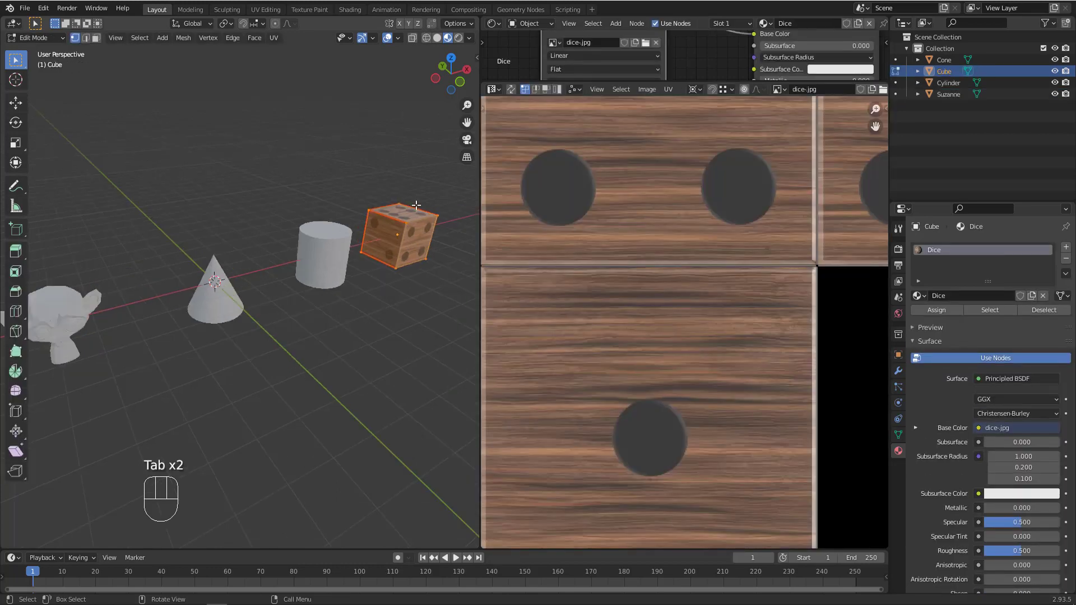
pyautogui.press('a')
pyautogui.scroll(-1, 711, 357)
pyautogui.keyDown('shift'); pyautogui.moveTo(590, 230); pyautogui.dragTo(660, 250, button='middle'); pyautogui.keyUp('shift')
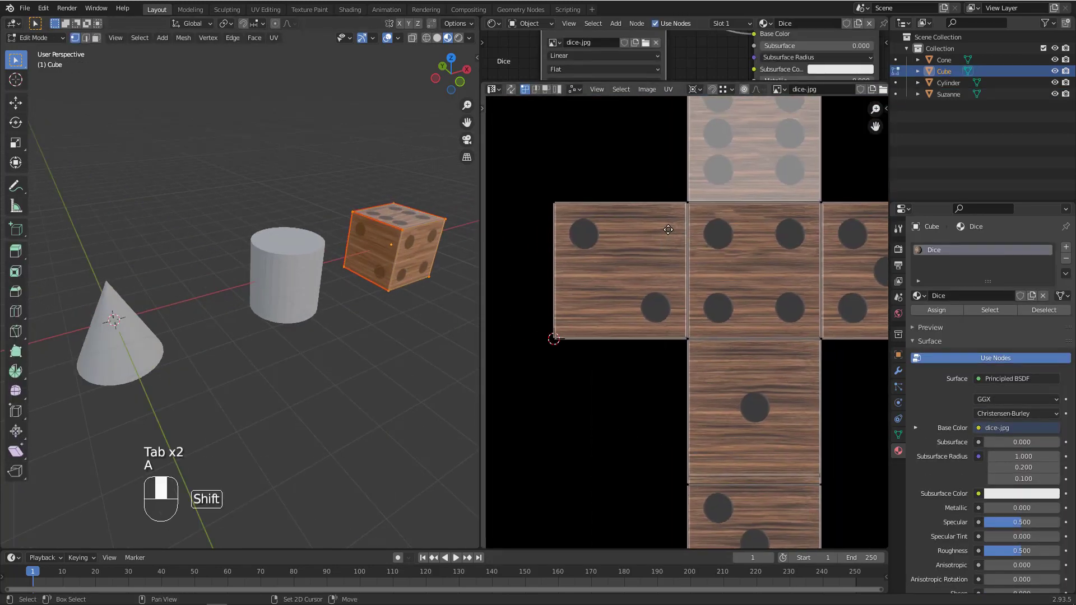
# Try moving the two-dot face's outer upper UV vertex up over the dice image in the UV editor
pyautogui.scroll(5, 366, 267)
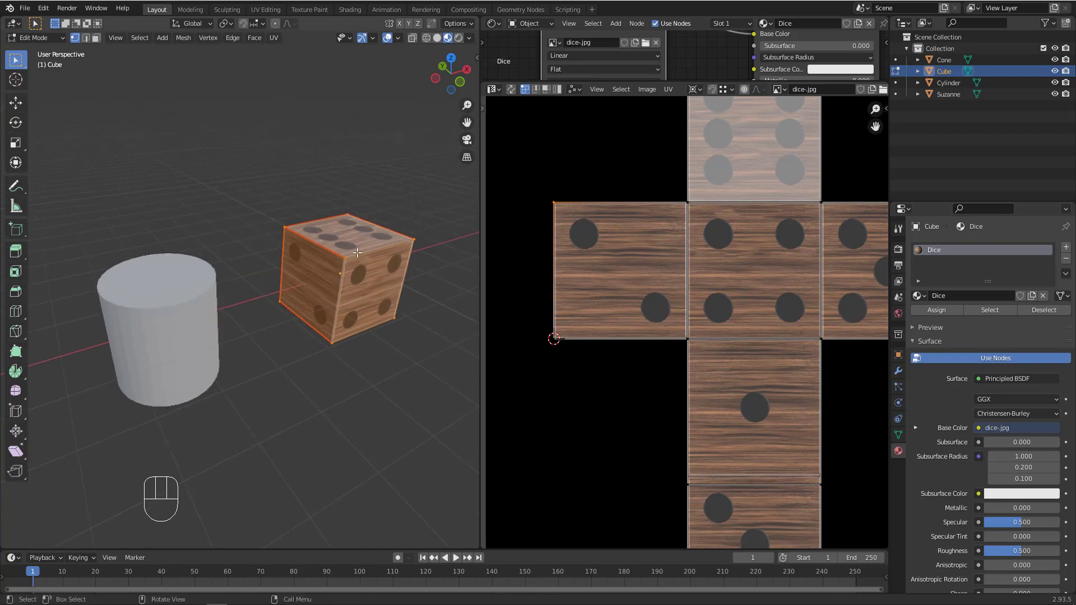
pyautogui.moveTo(367, 267); pyautogui.dragTo(392, 245, button='middle')
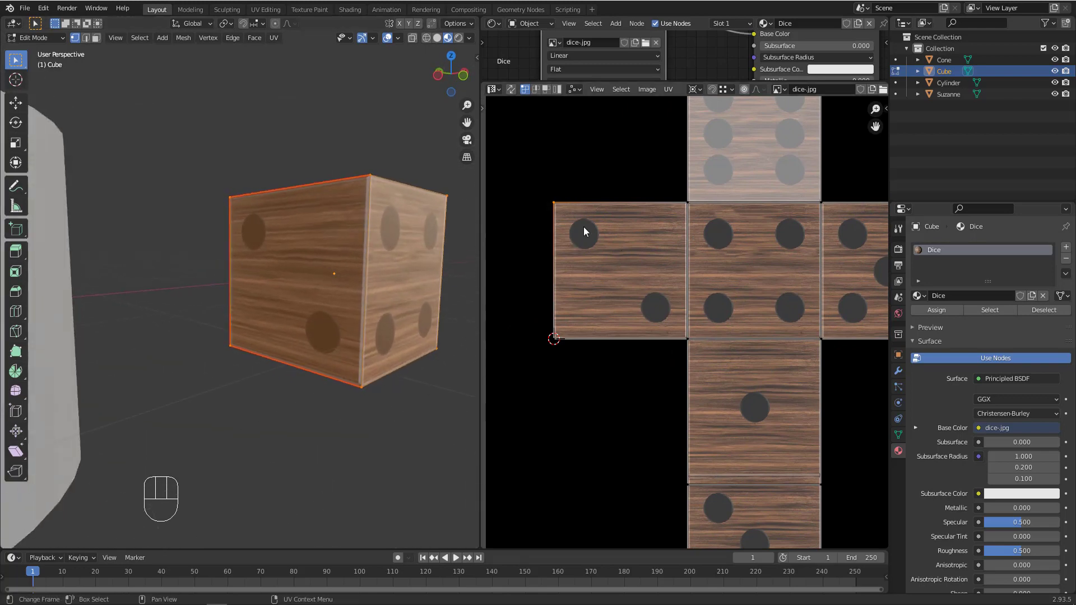
pyautogui.moveTo(284, 238); pyautogui.dragTo(286, 245, button='middle')
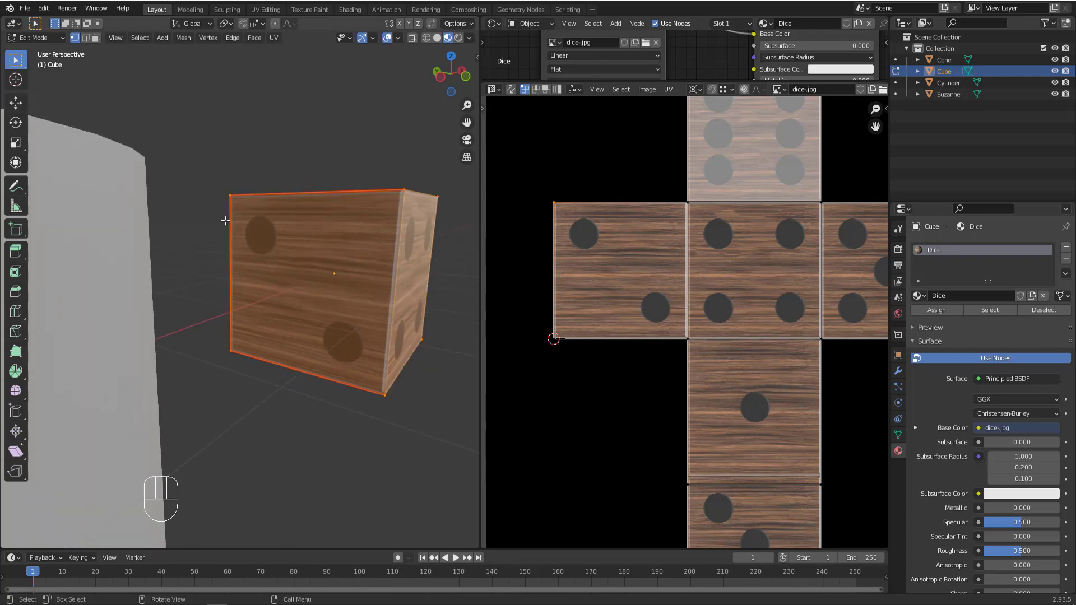
pyautogui.moveTo(539, 177); pyautogui.dragTo(571, 232)
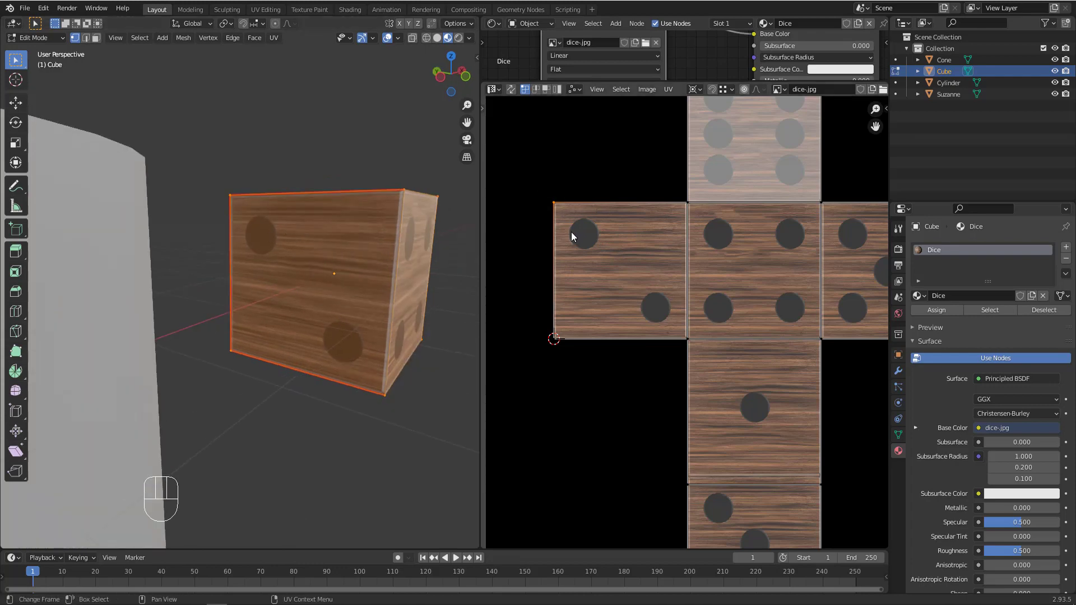
pyautogui.press('g')
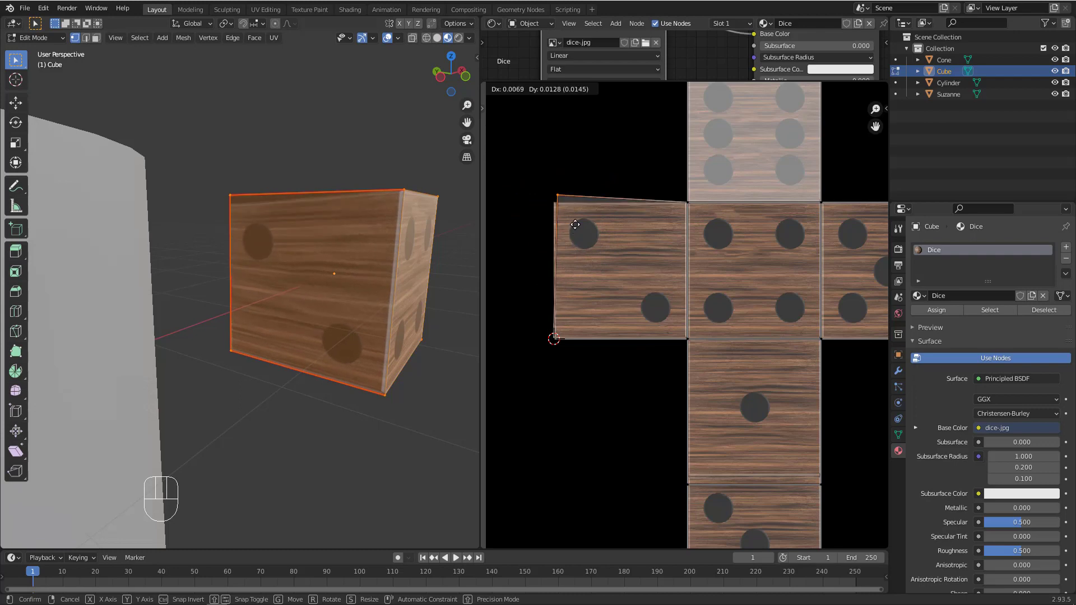
pyautogui.press('Escape')
# Try moving the matching corner vertex of the cube in the 3D view and reselect all the cube's geometry
pyautogui.moveTo(235, 212); pyautogui.dragTo(231, 233, button='middle')
pyautogui.click(230, 200)
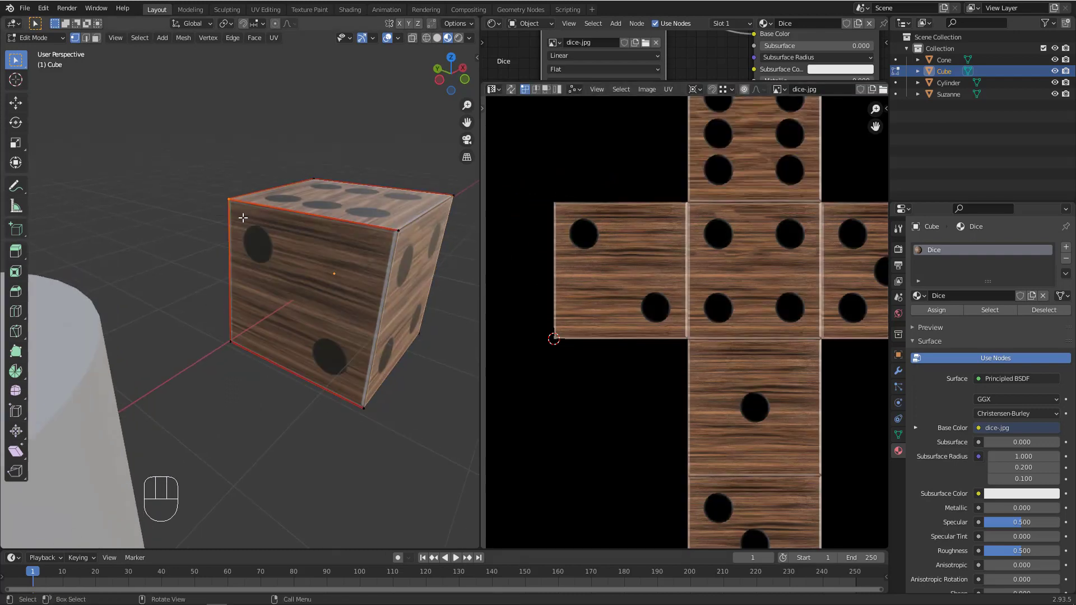
pyautogui.press('g')
pyautogui.rightClick(183, 236)
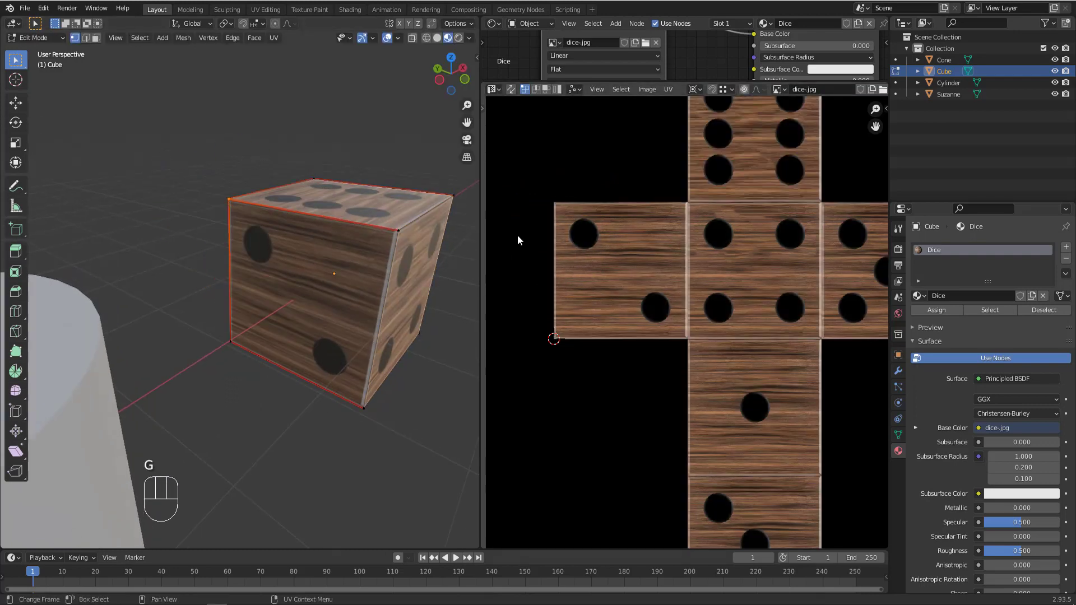
pyautogui.moveTo(330, 245); pyautogui.dragTo(352, 222, button='middle')
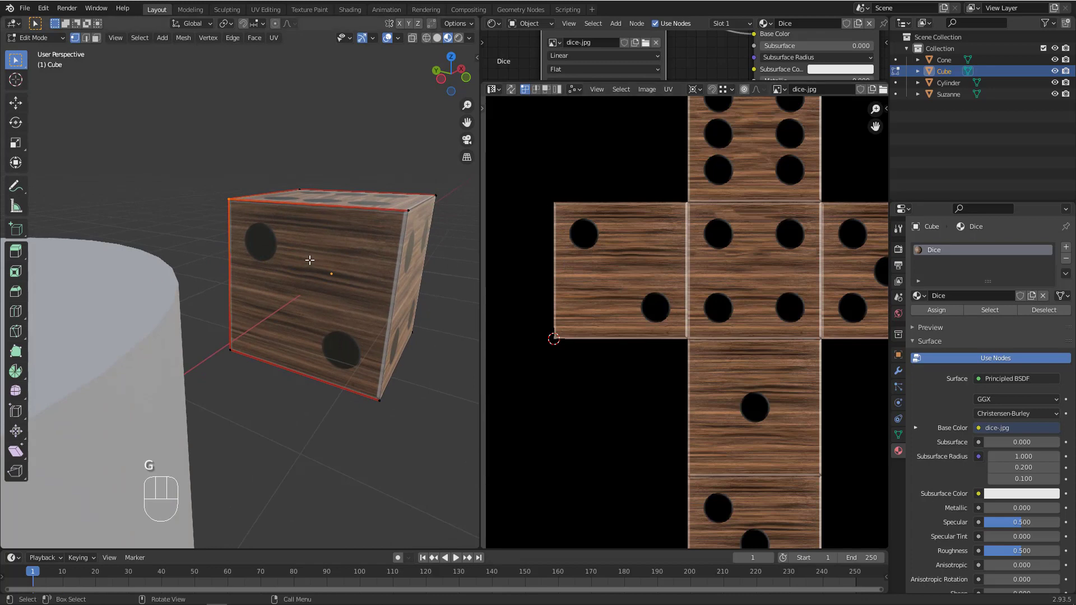
pyautogui.press('a')
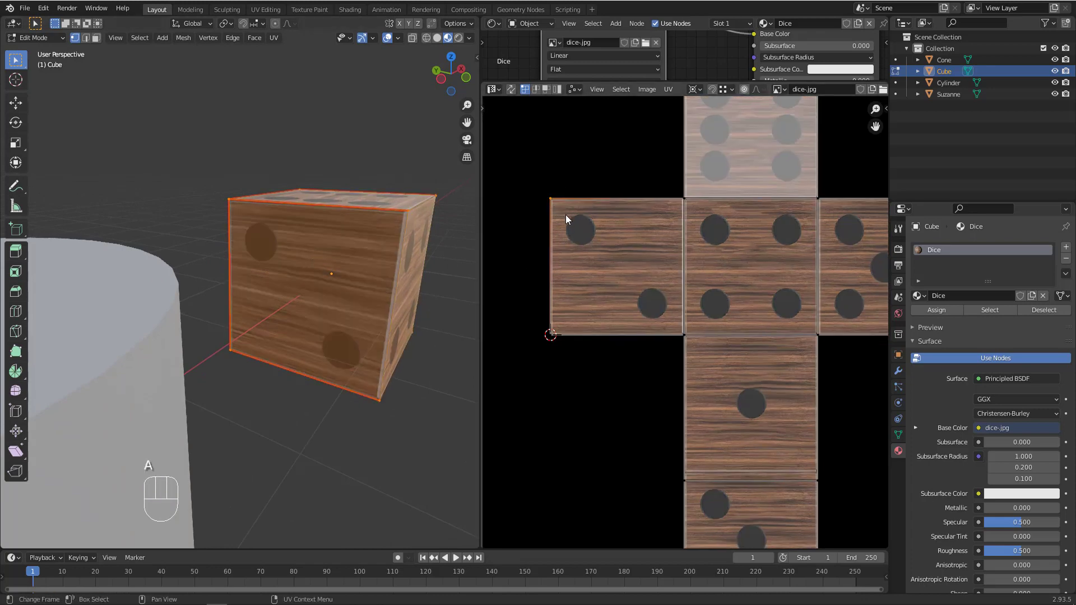
# Move the two-dot face's outer upper UV vertex down along Y to about a third of the face's height
pyautogui.press('g')
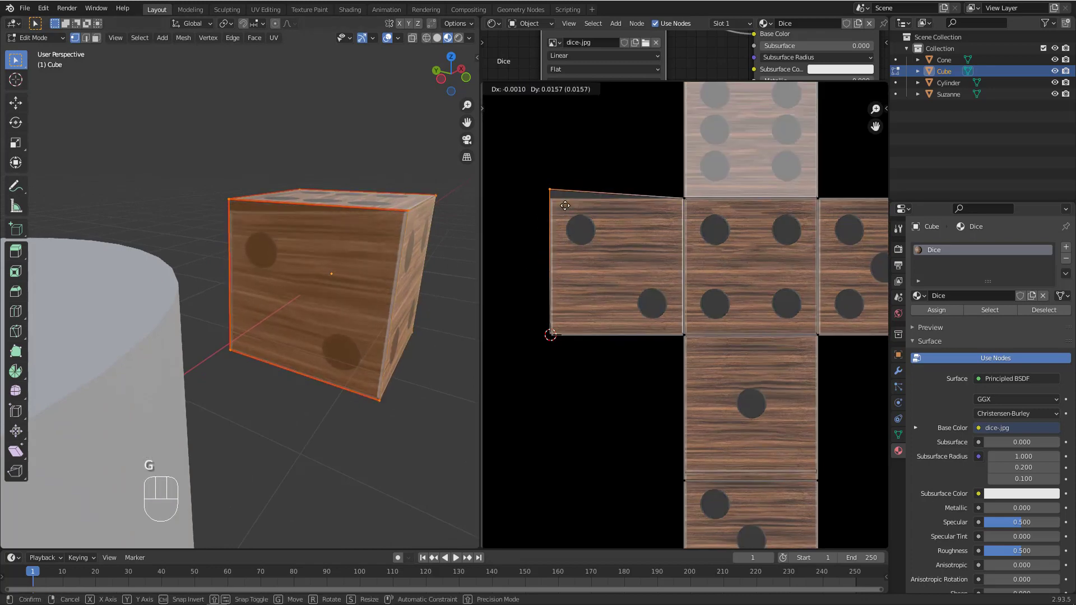
pyautogui.rightClick(564, 207)
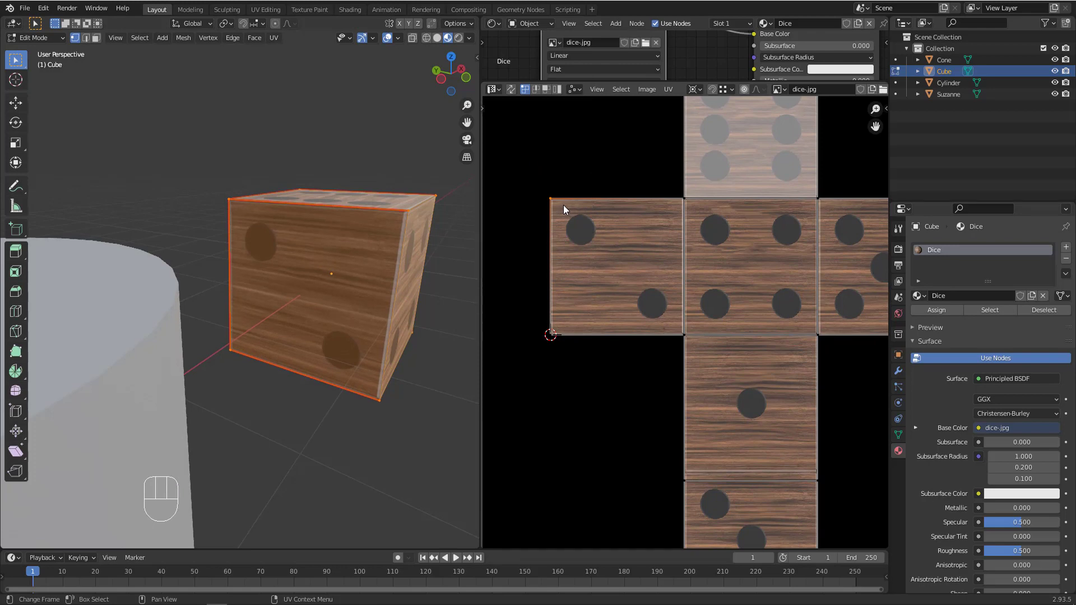
pyautogui.press('g')
pyautogui.press('y')
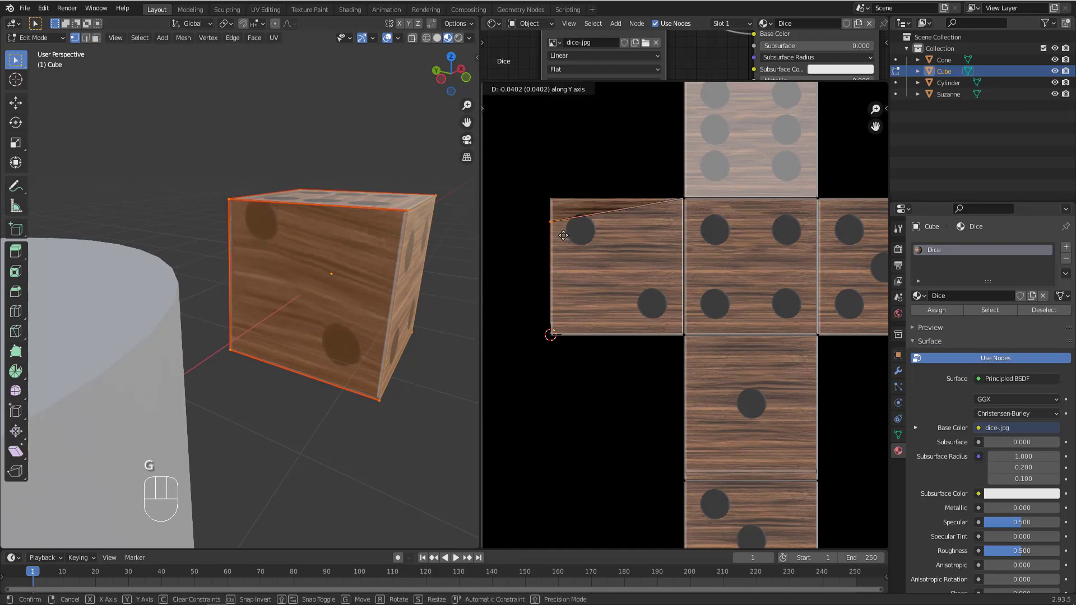
pyautogui.click(562, 294)
pyautogui.moveTo(276, 314); pyautogui.dragTo(265, 283, button='middle')
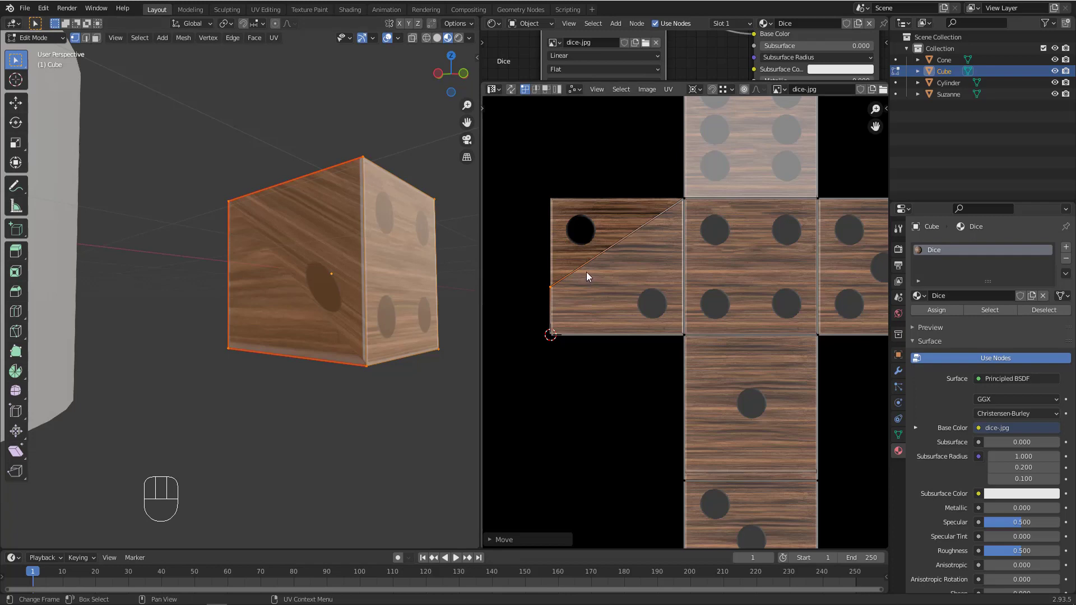
pyautogui.moveTo(275, 215); pyautogui.dragTo(286, 263, button='middle')
# Move the UV vertex shared by the two-, four- and one-dot faces into the middle of the four-dot face
pyautogui.scroll(-2, 667, 283)
pyautogui.click(670, 296)
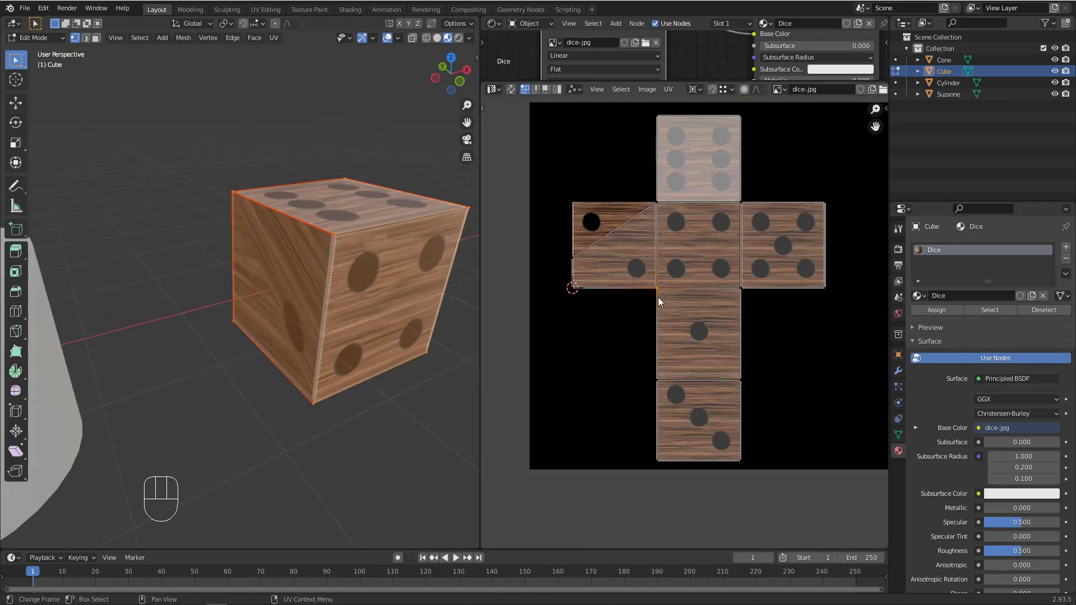
pyautogui.press('g')
pyautogui.click(708, 254)
pyautogui.moveTo(446, 267); pyautogui.dragTo(341, 282, button='middle')
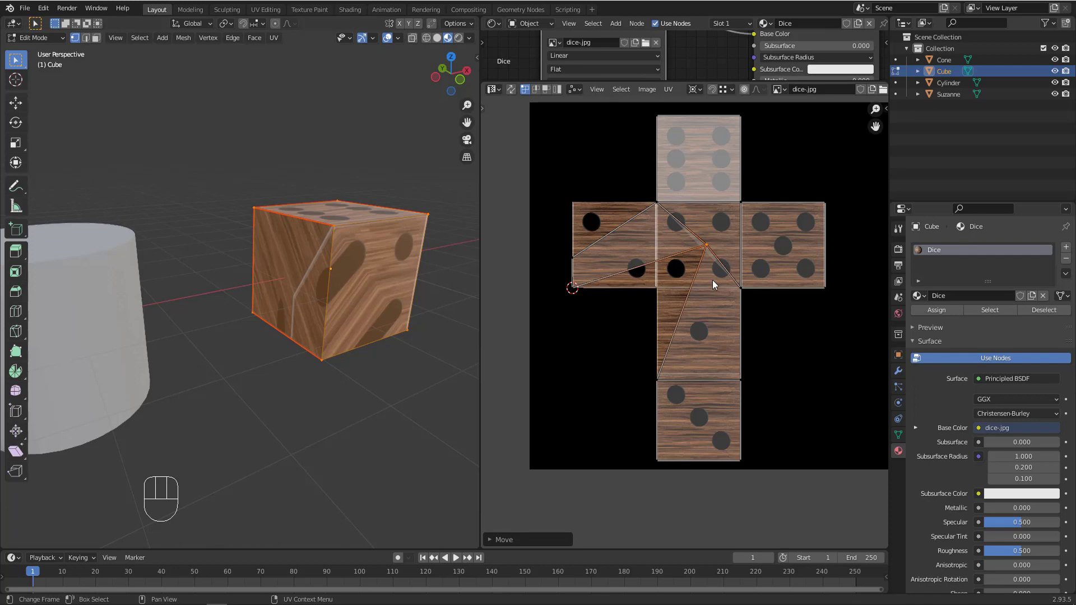
# Move the displaced shared UV vertex back to the four-dot face's corner, about -0.138 in X and -0.118 in Y
pyautogui.scroll(3, 701, 246)
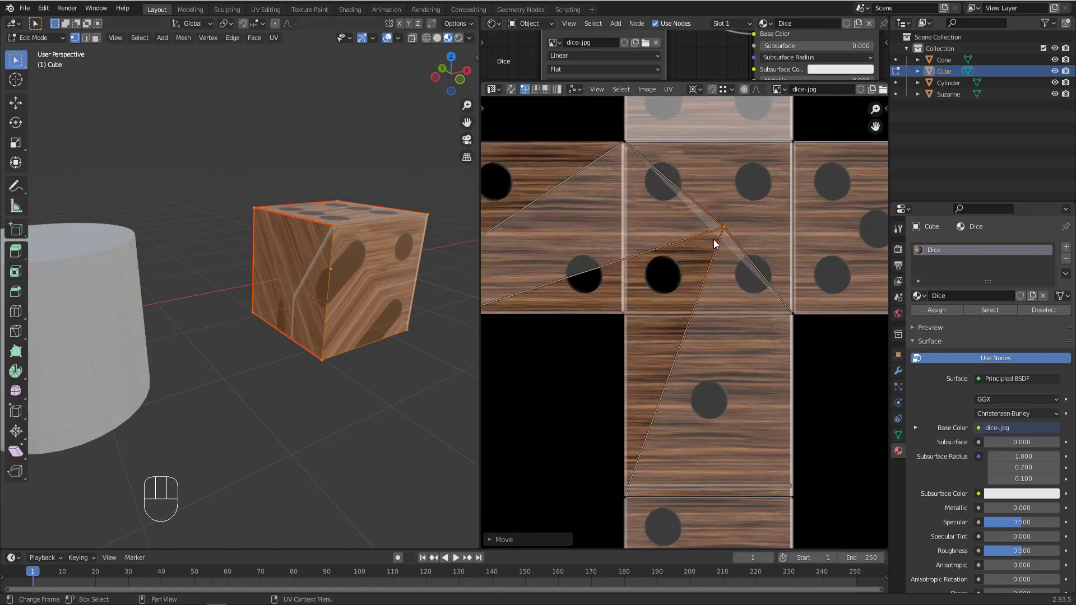
pyautogui.press('g')
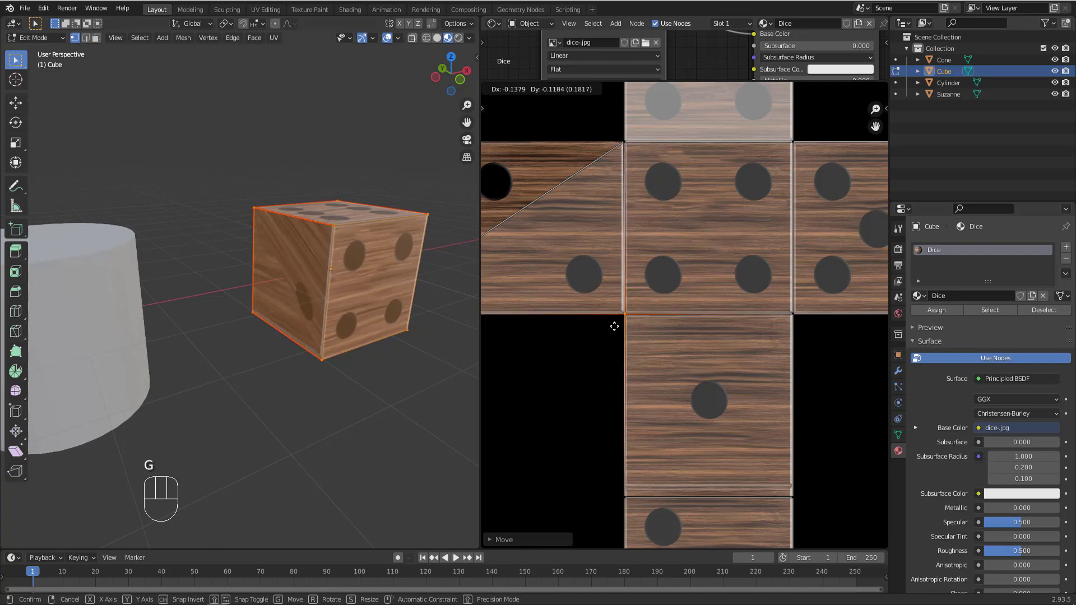
pyautogui.click(614, 325)
# Select all the cube's UVs and unwrap the cube again
pyautogui.scroll(-5, 616, 278)
pyautogui.press('a')
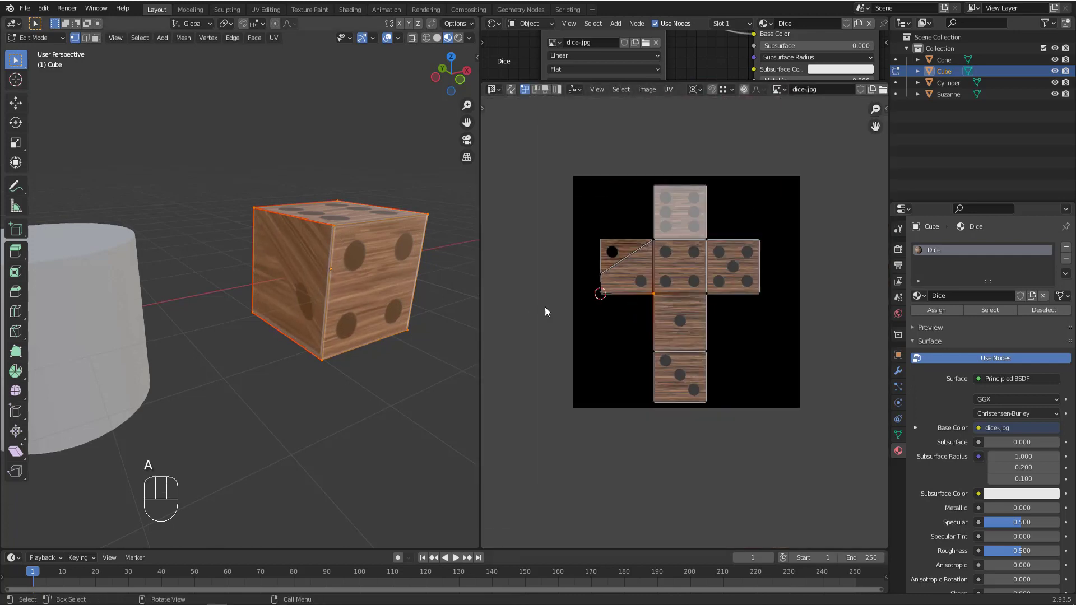
pyautogui.press('a')
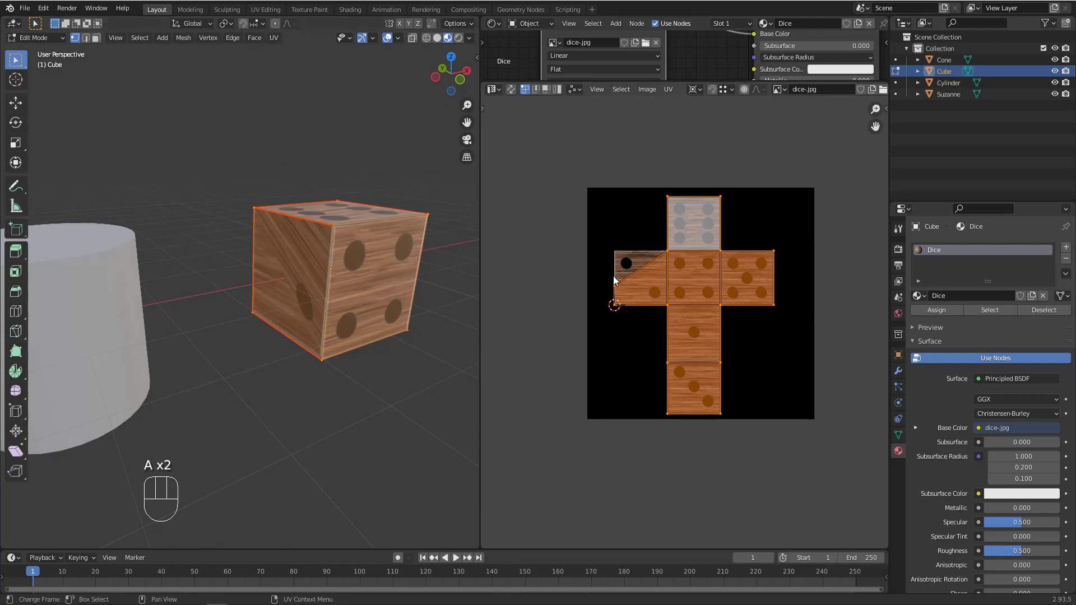
pyautogui.click(275, 38)
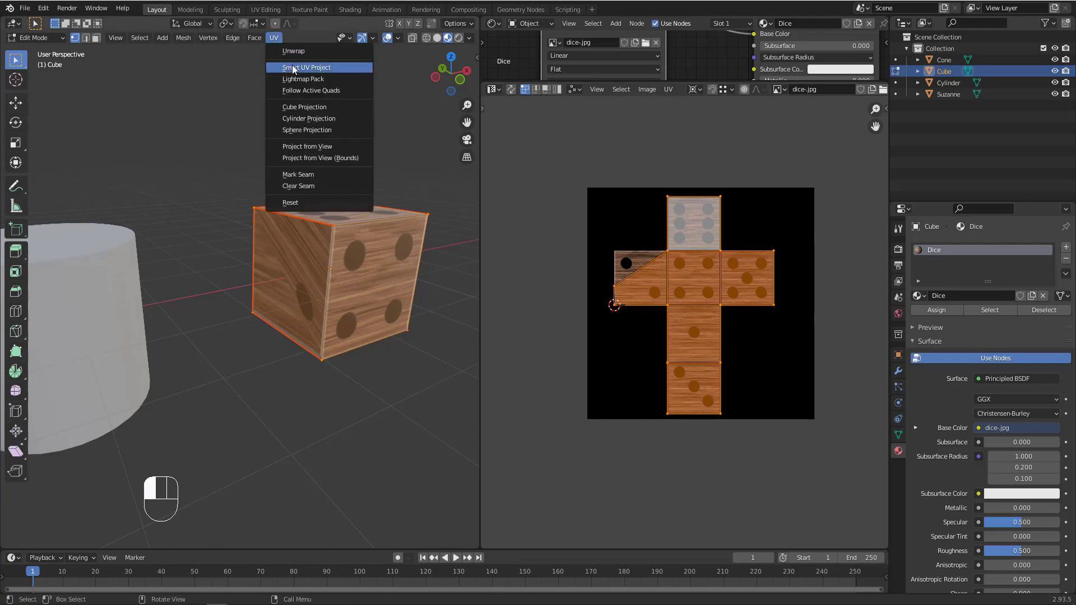
pyautogui.click(293, 51)
# Move the UV layout about 0.073 in X and -0.009 in Y over the dice image, and scale it down around the 2D cursor
pyautogui.scroll(3, 732, 257)
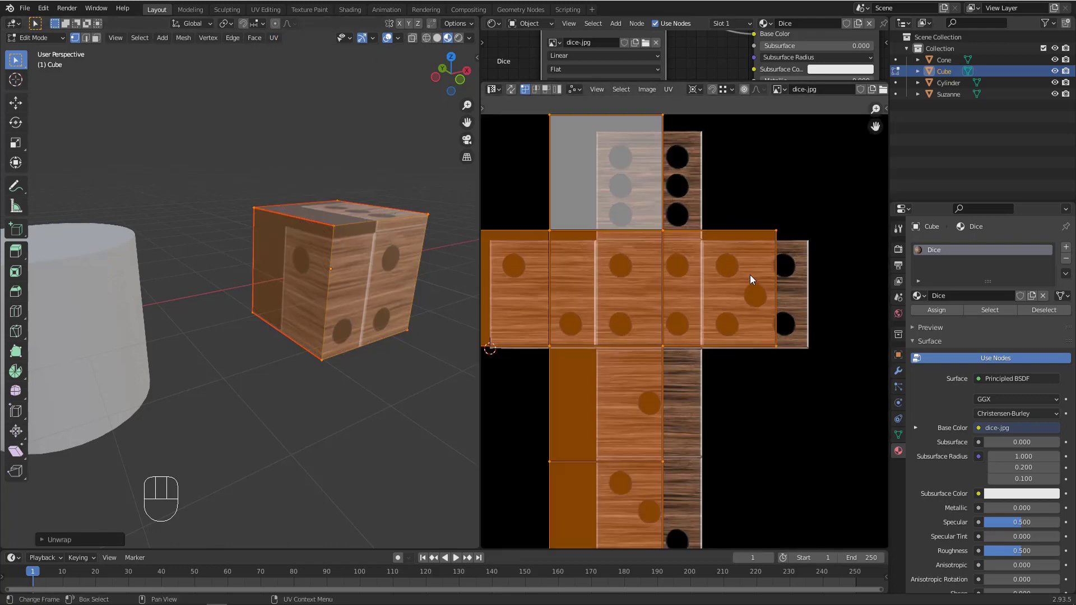
pyautogui.press('g')
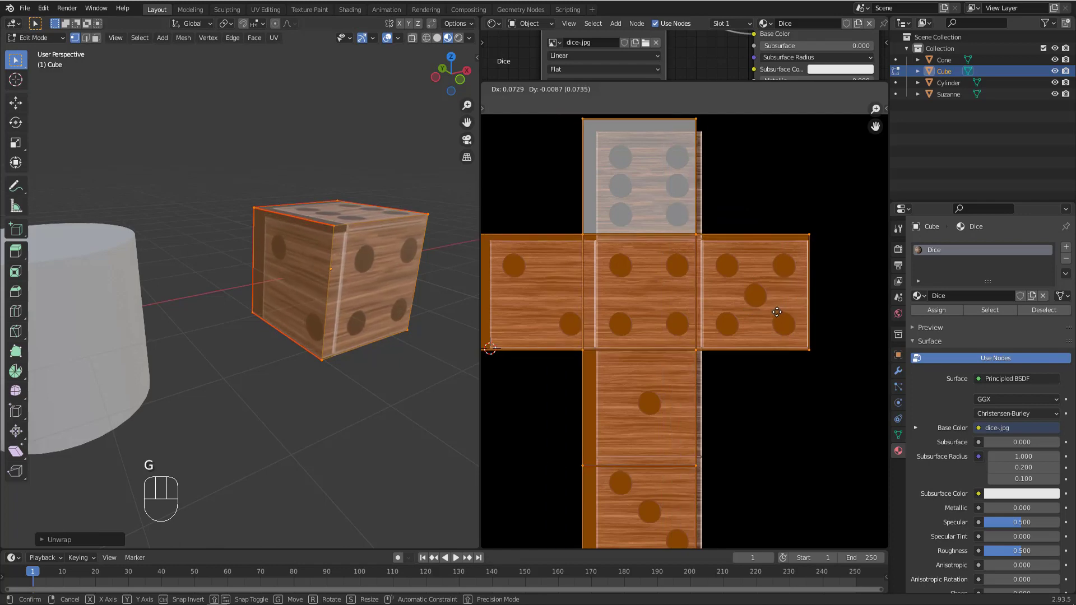
pyautogui.click(777, 312)
pyautogui.press('s')
pyautogui.click(570, 319)
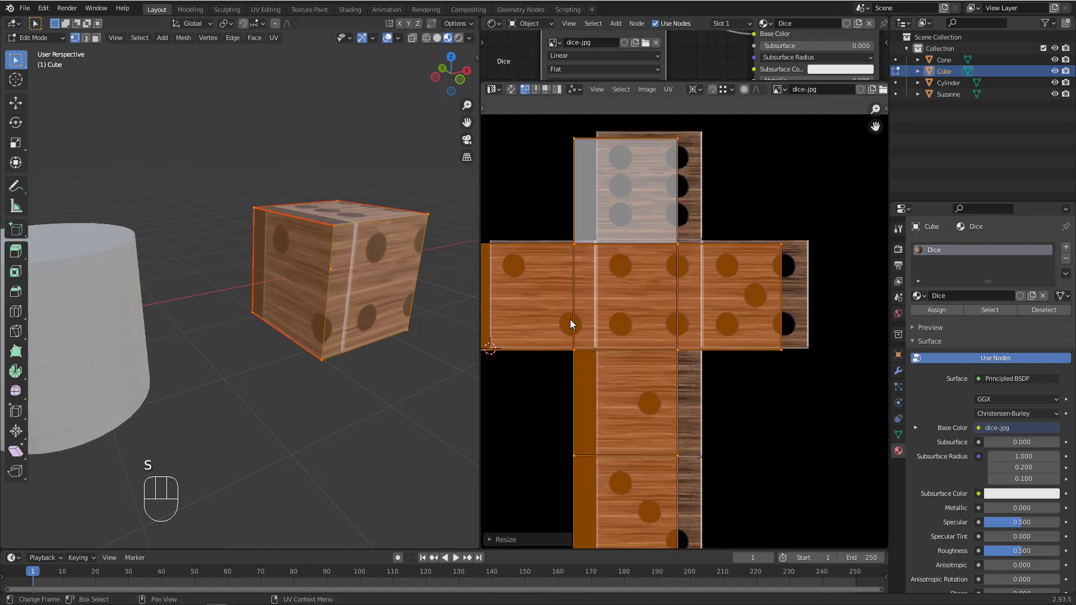
# Move the whole UV layout so the two-dot face's outer lower corner meets the dice image corner at the 2D cursor
pyautogui.scroll(5, 598, 325)
pyautogui.press('g')
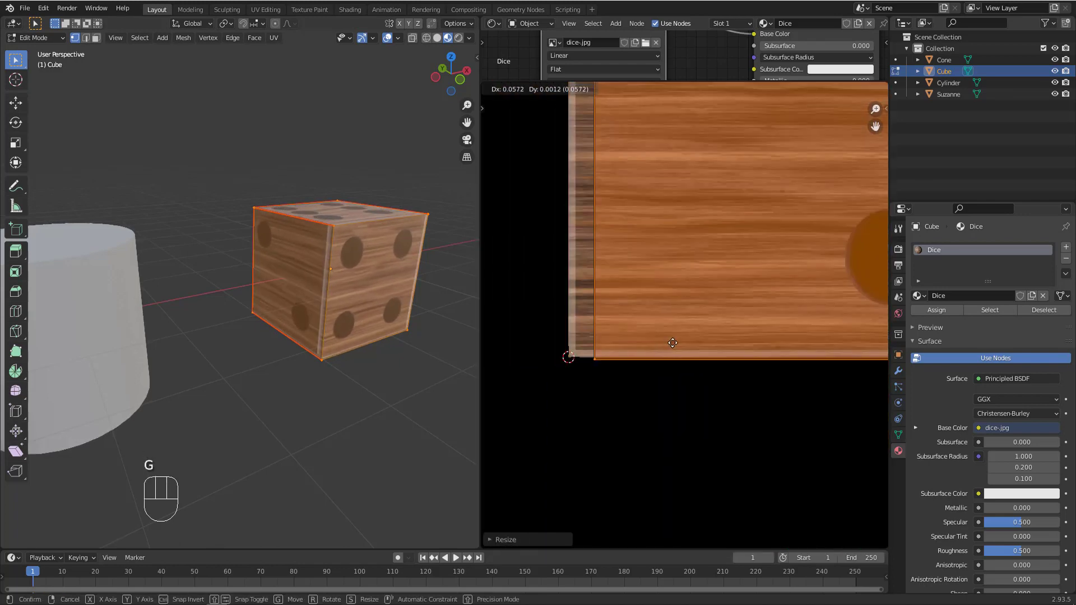
pyautogui.click(588, 313)
# Scale the whole UV layout up by about 1.024 to match the outer edges of the dice image
pyautogui.scroll(-7, 588, 312)
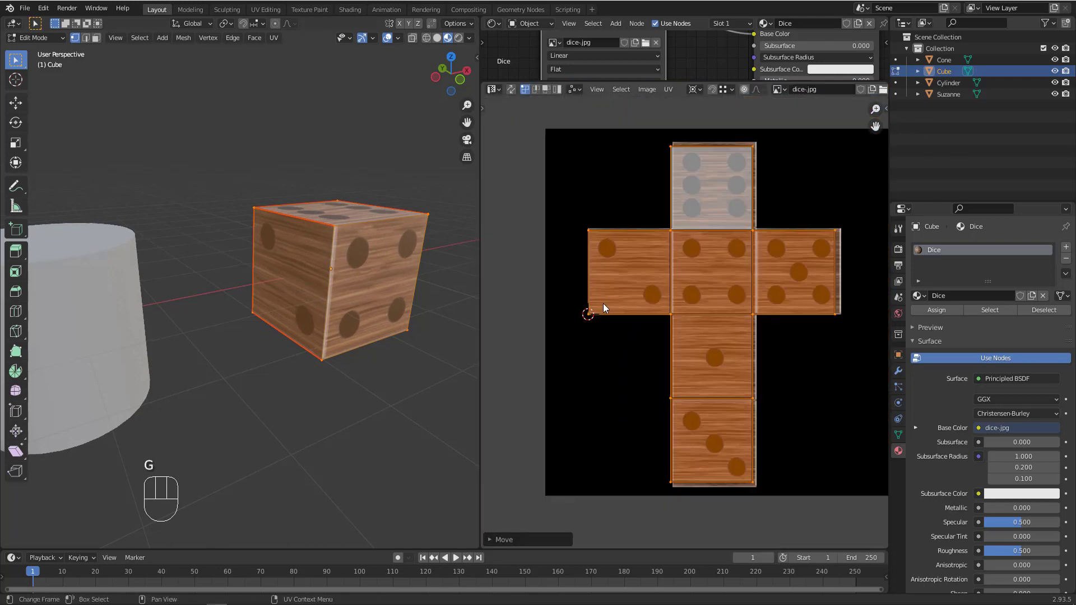
pyautogui.scroll(3, 715, 280)
pyautogui.press('s')
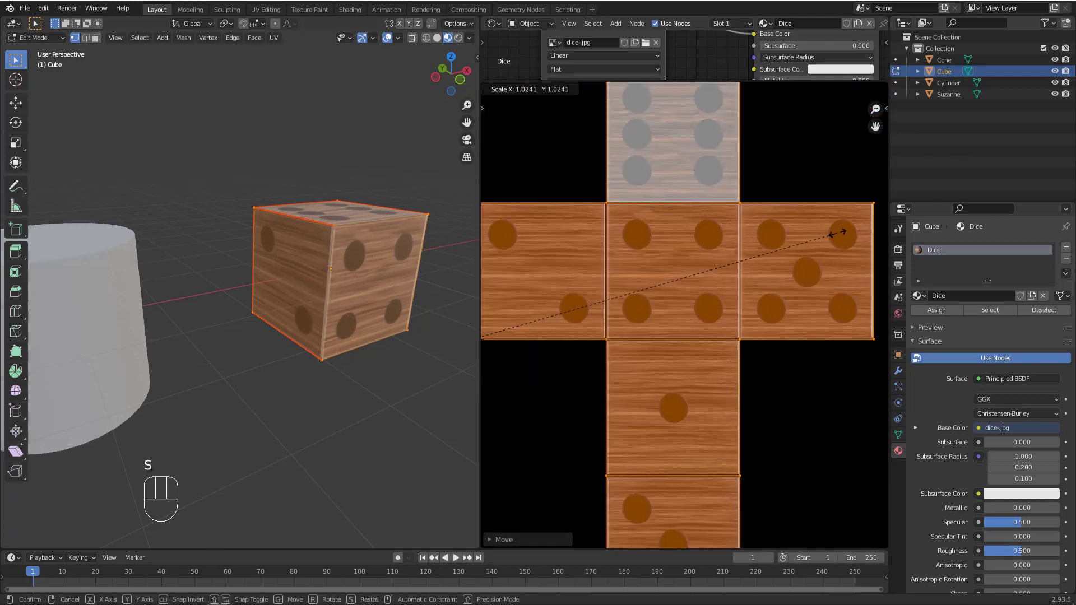
pyautogui.click(839, 233)
pyautogui.moveTo(404, 269)
pyautogui.mouseDown(button='middle')
pyautogui.moveTo(348, 272)
pyautogui.moveTo(364, 265)
pyautogui.moveTo(388, 290)
pyautogui.moveTo(374, 293)
pyautogui.moveTo(392, 281)
pyautogui.mouseUp(button='middle')
pyautogui.scroll(-4, 641, 277)
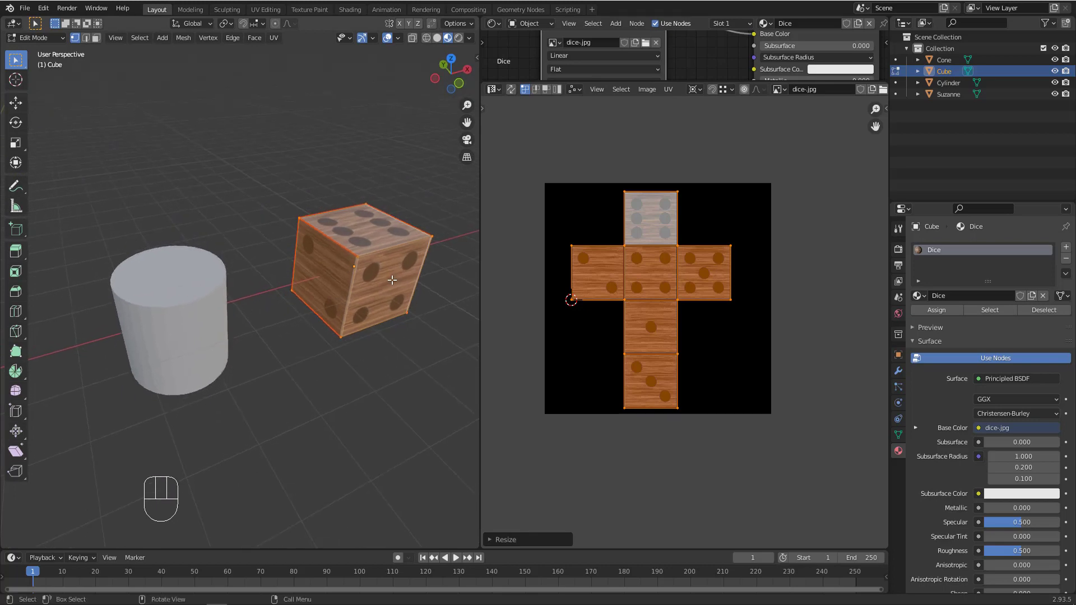